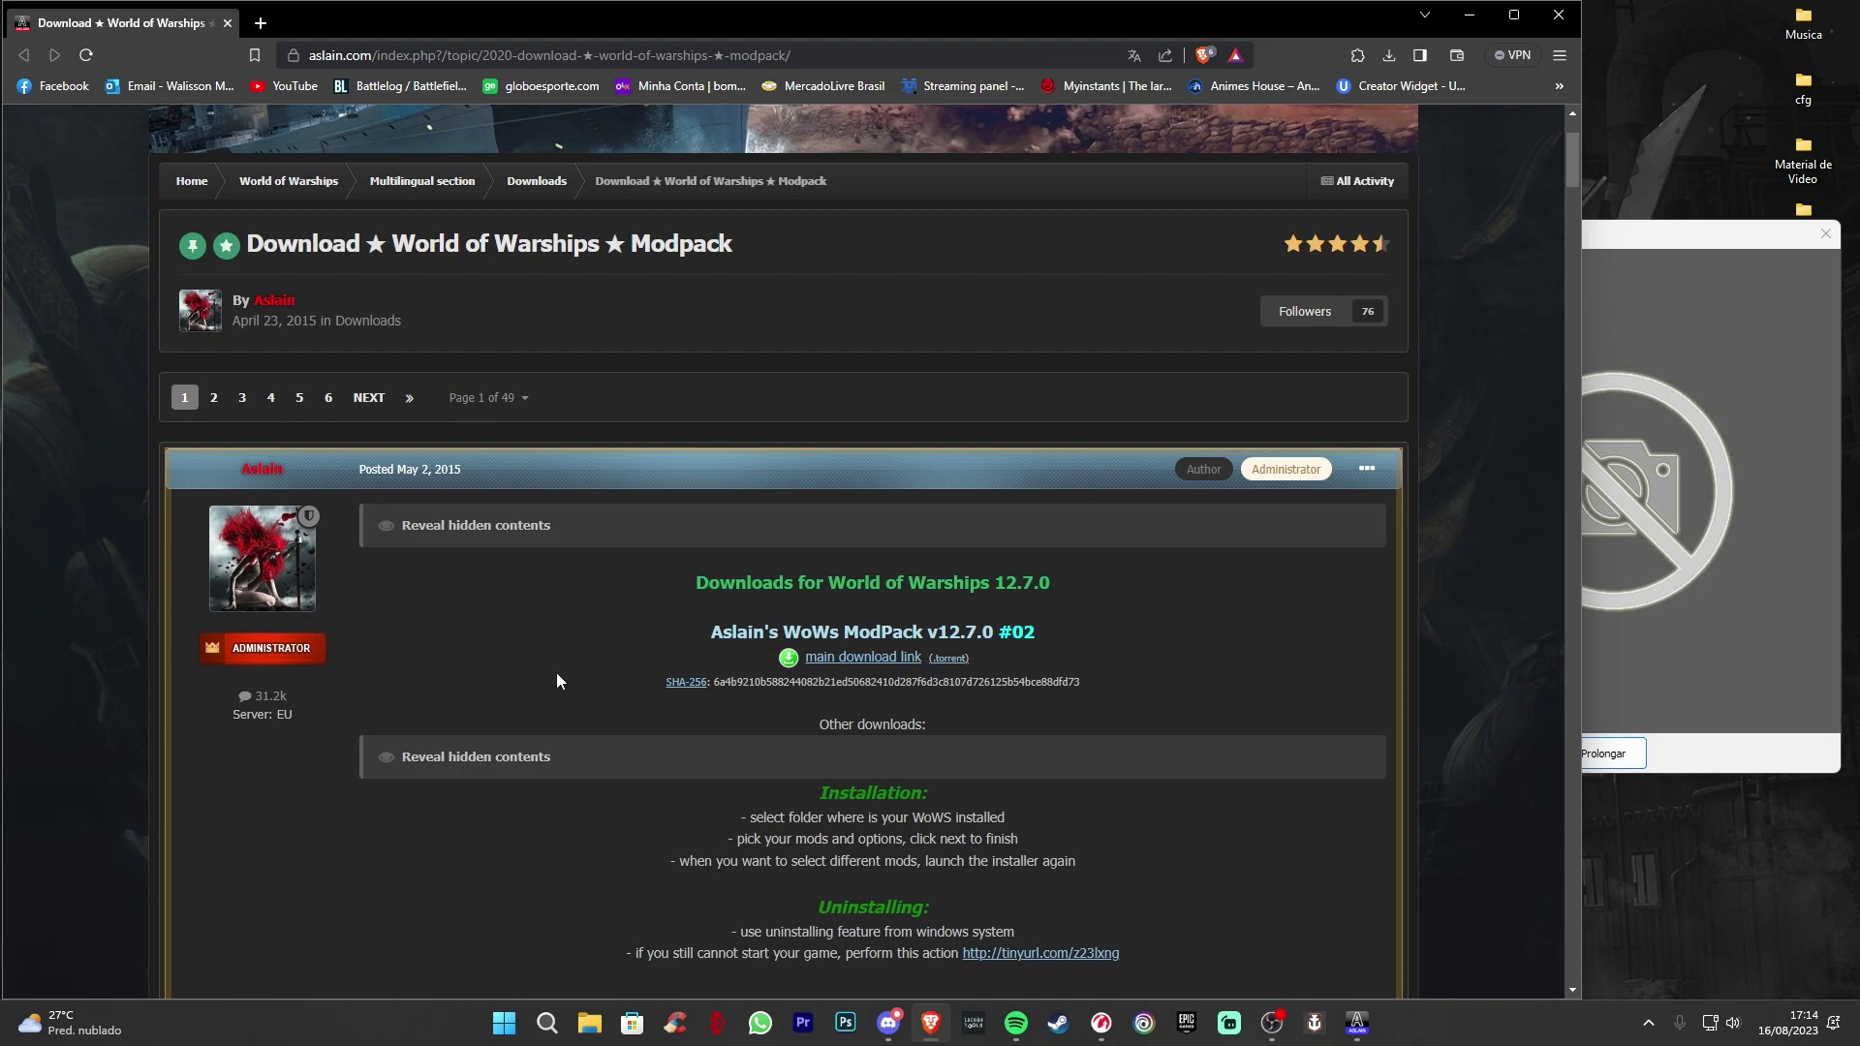
- Try to download Aslain's WoWs ModPack v12.7.0 #02 from the main download link
{"action": "left_click", "coordinate": [884, 661]}
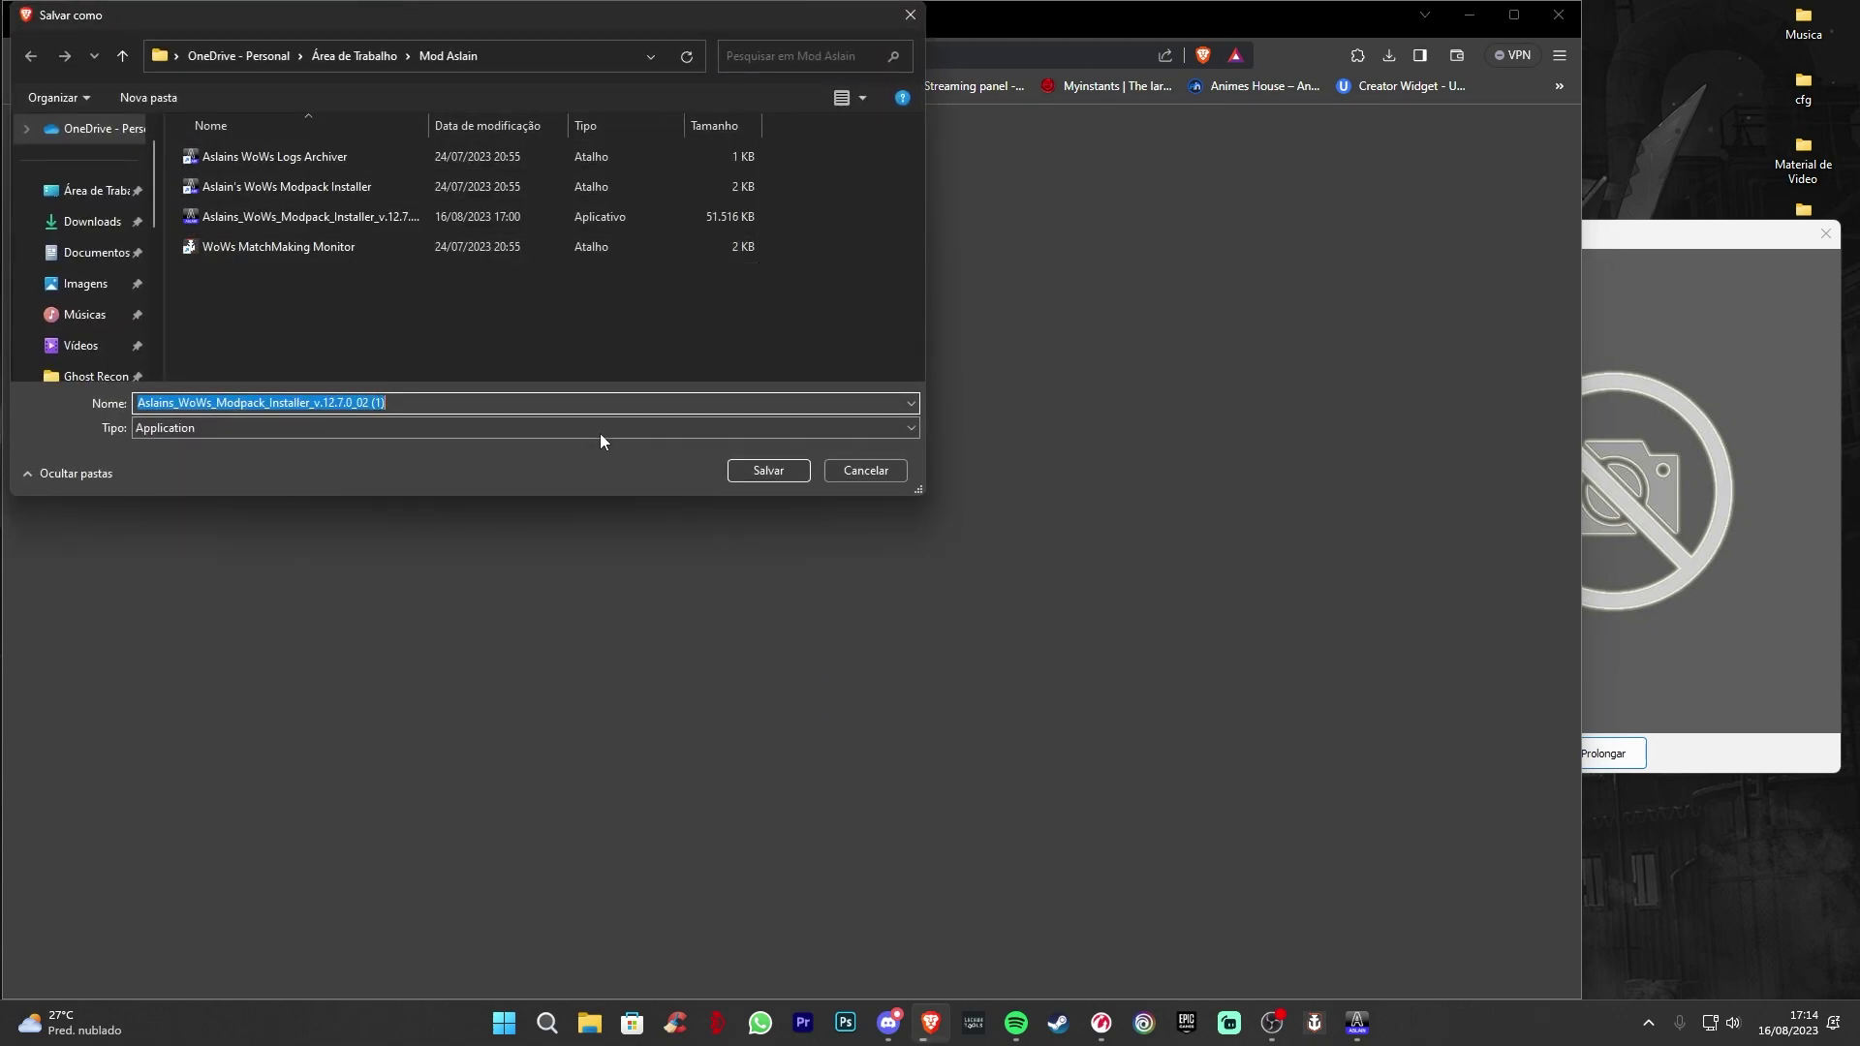
{"action": "left_click", "coordinate": [876, 469]}
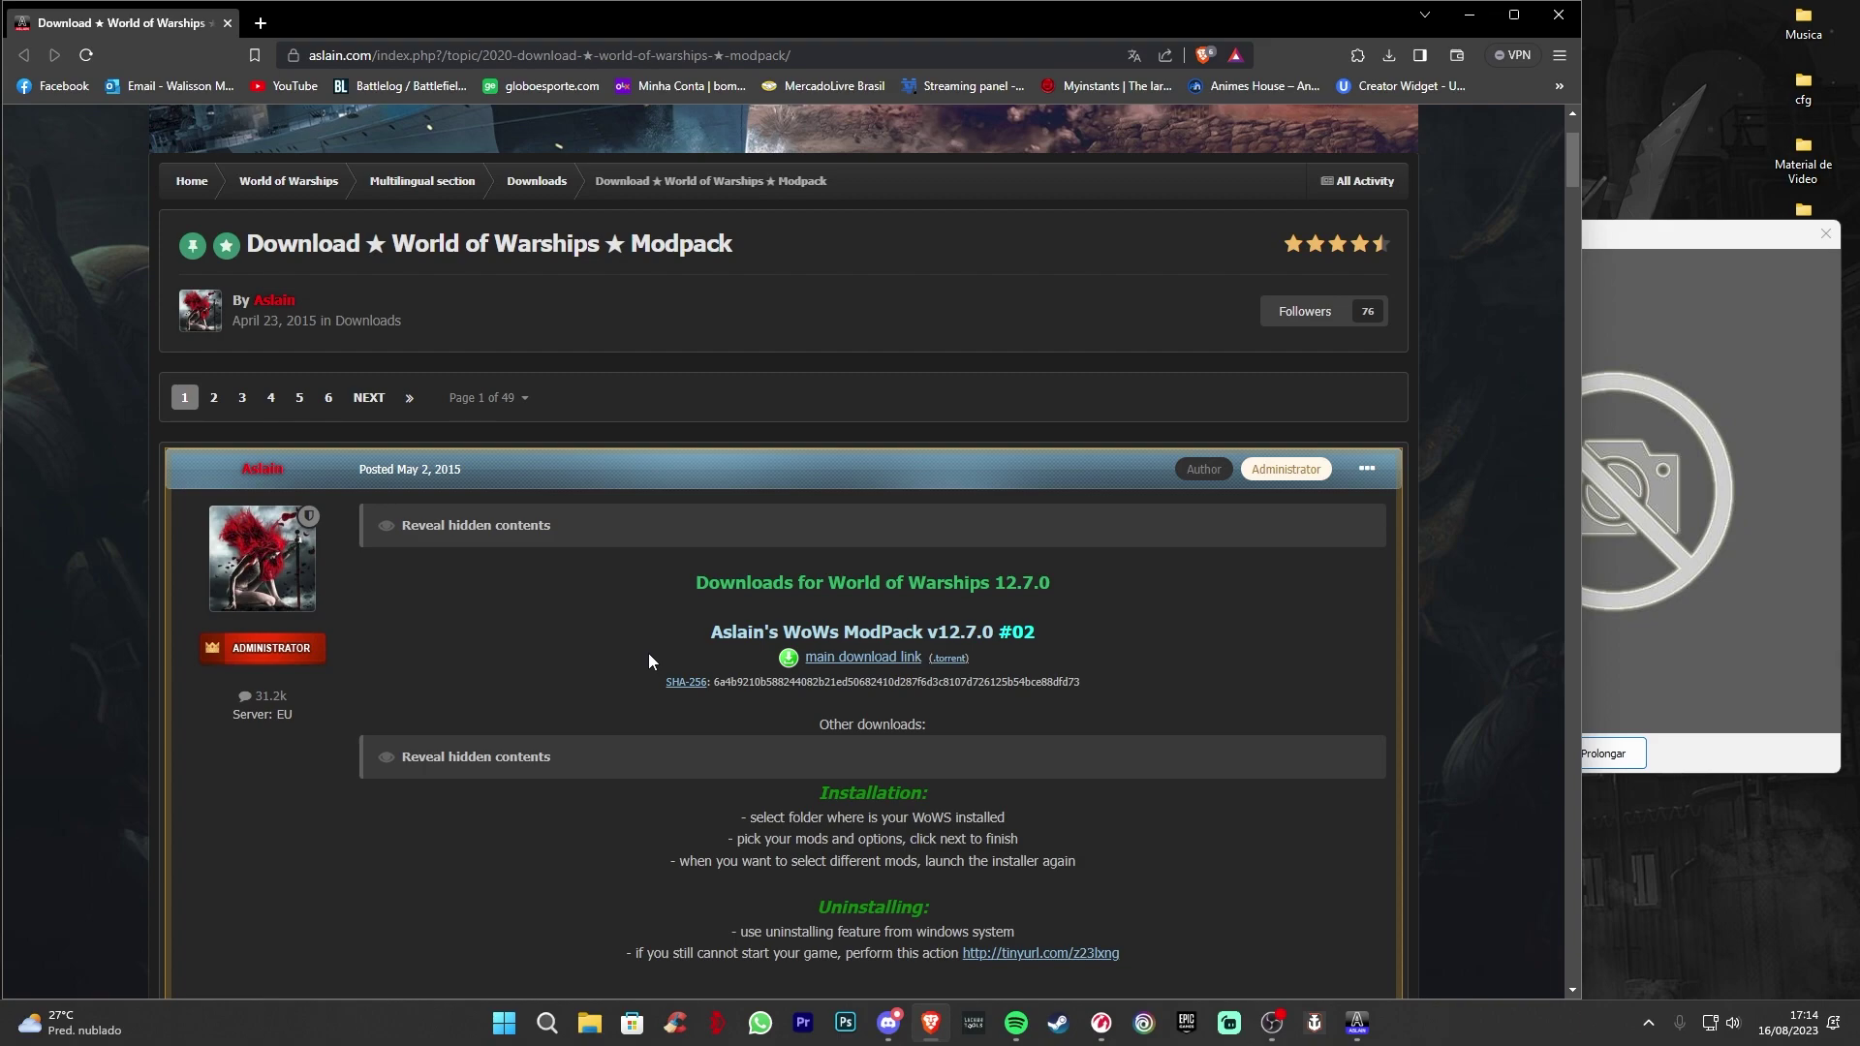
- Switch to the modpack installer, preview the ship contour icon mods, and leave the whole contour icon section deselected
{"action": "left_click", "coordinate": [1470, 14]}
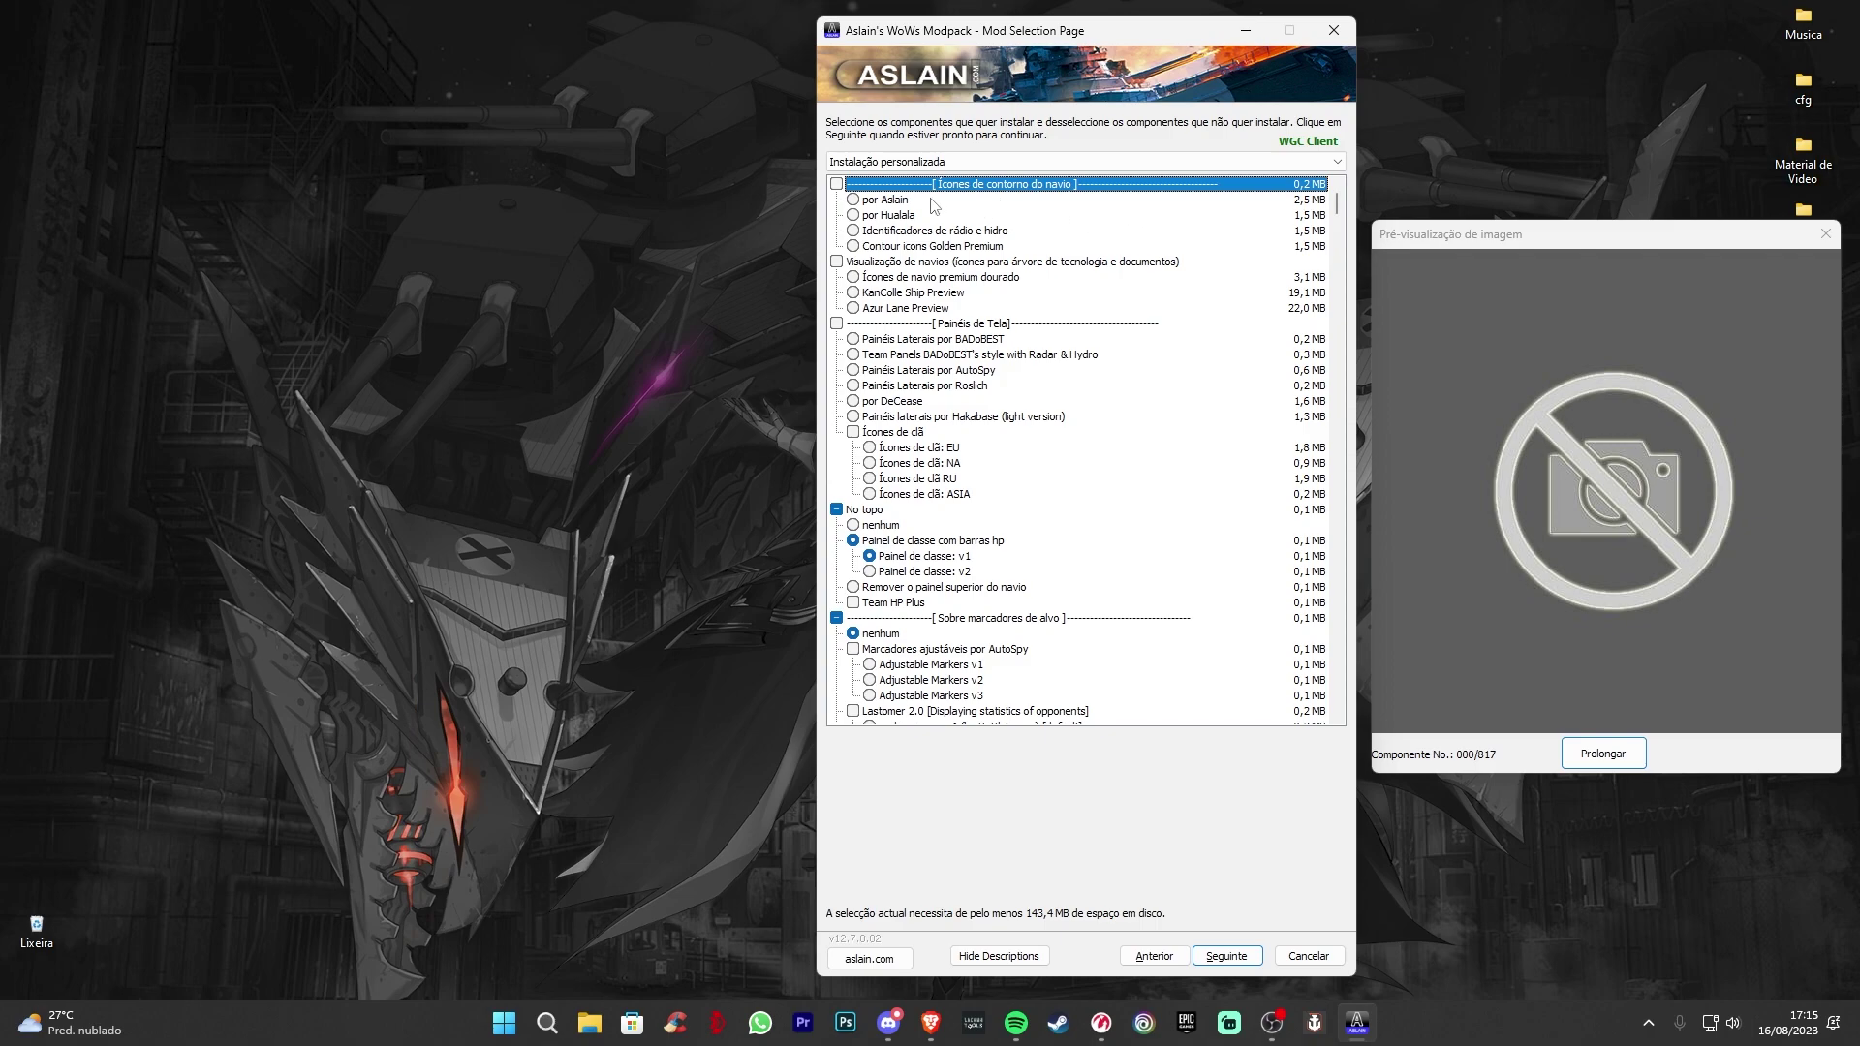
{"action": "left_click_drag", "start_coordinate": [1477, 246], "coordinate": [1468, 235]}
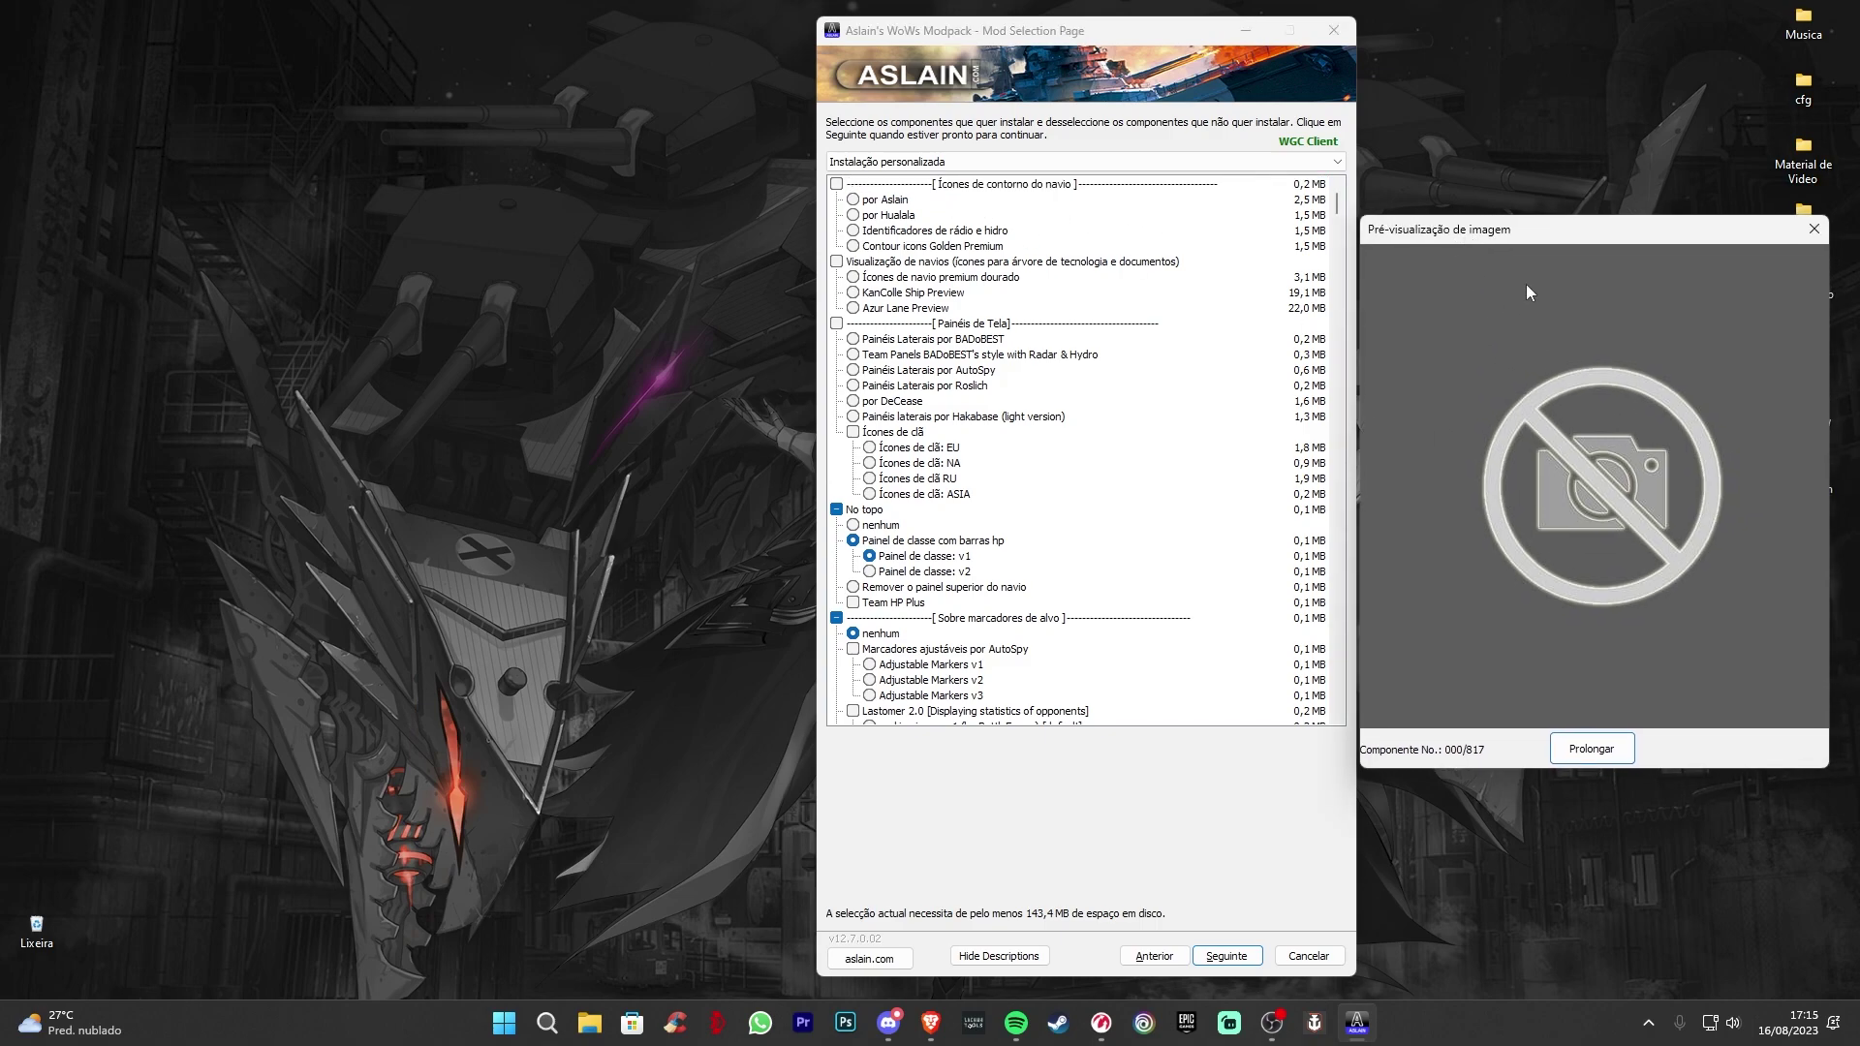
{"action": "left_click", "coordinate": [898, 201]}
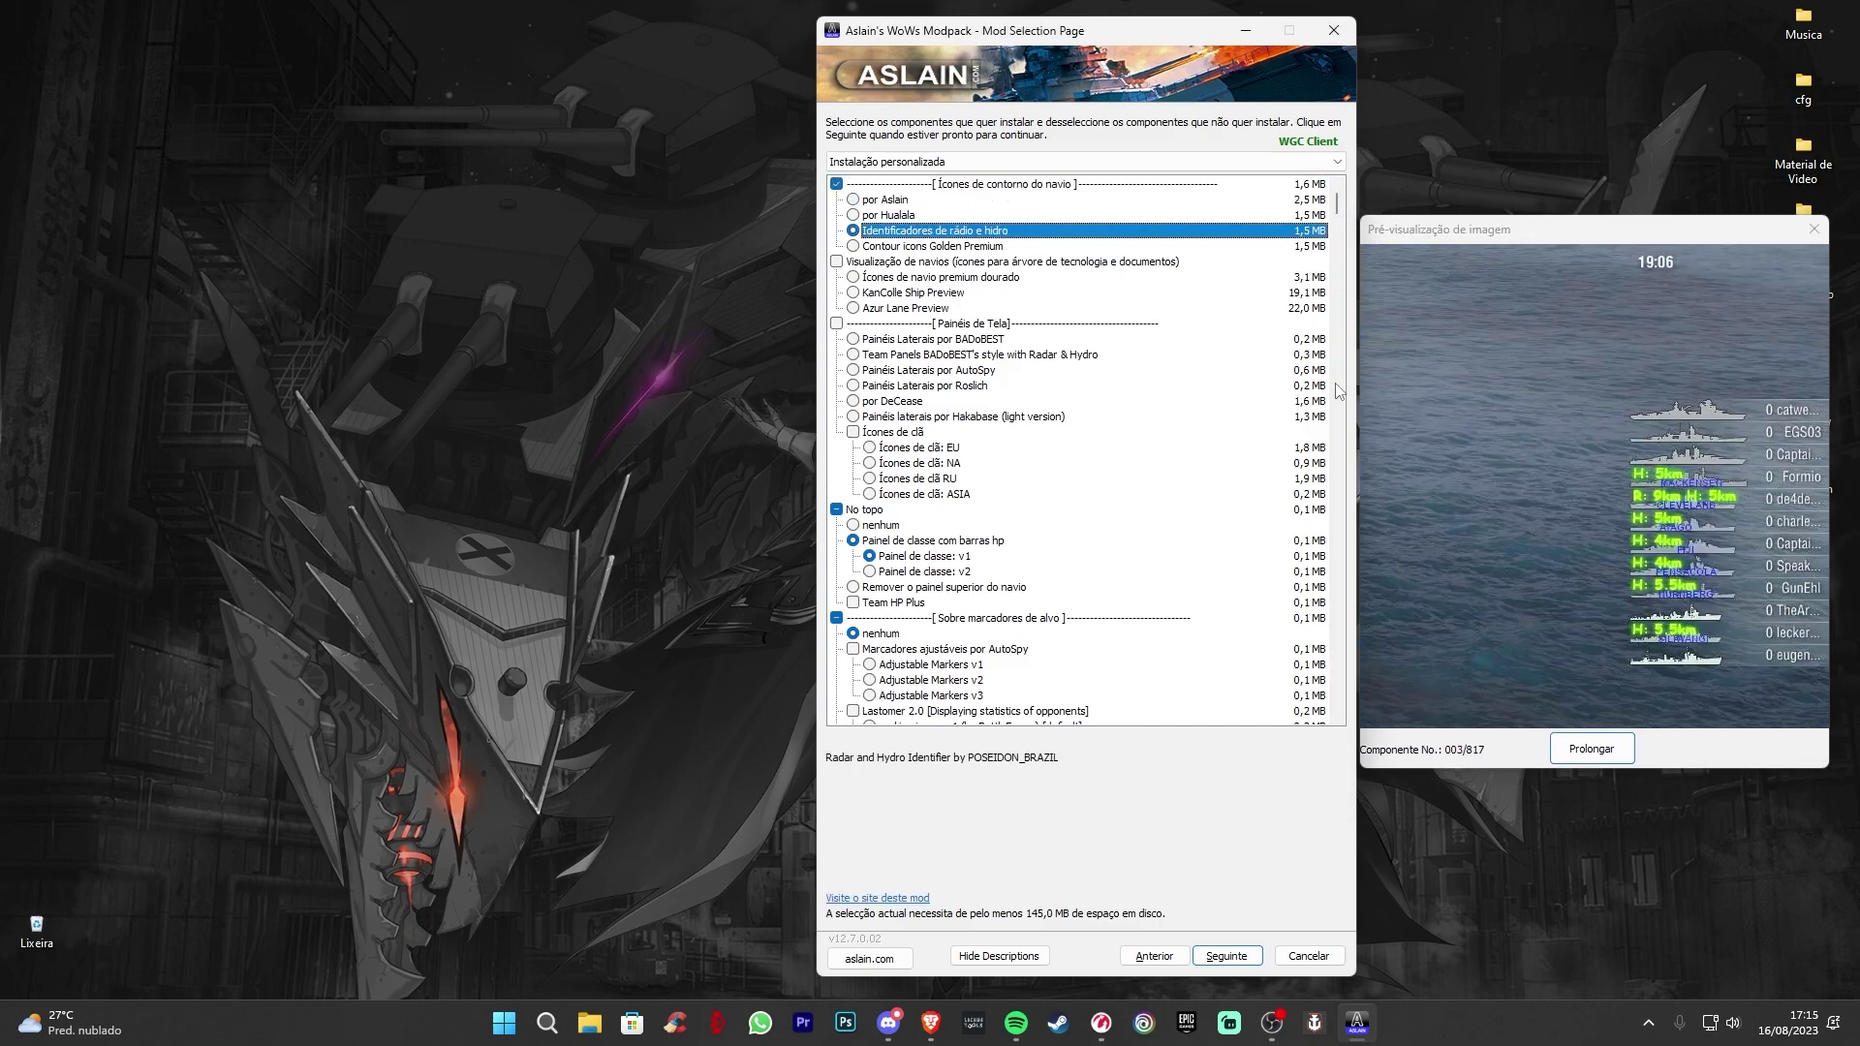
{"action": "left_click", "coordinate": [925, 248]}
{"action": "left_click", "coordinate": [836, 184]}
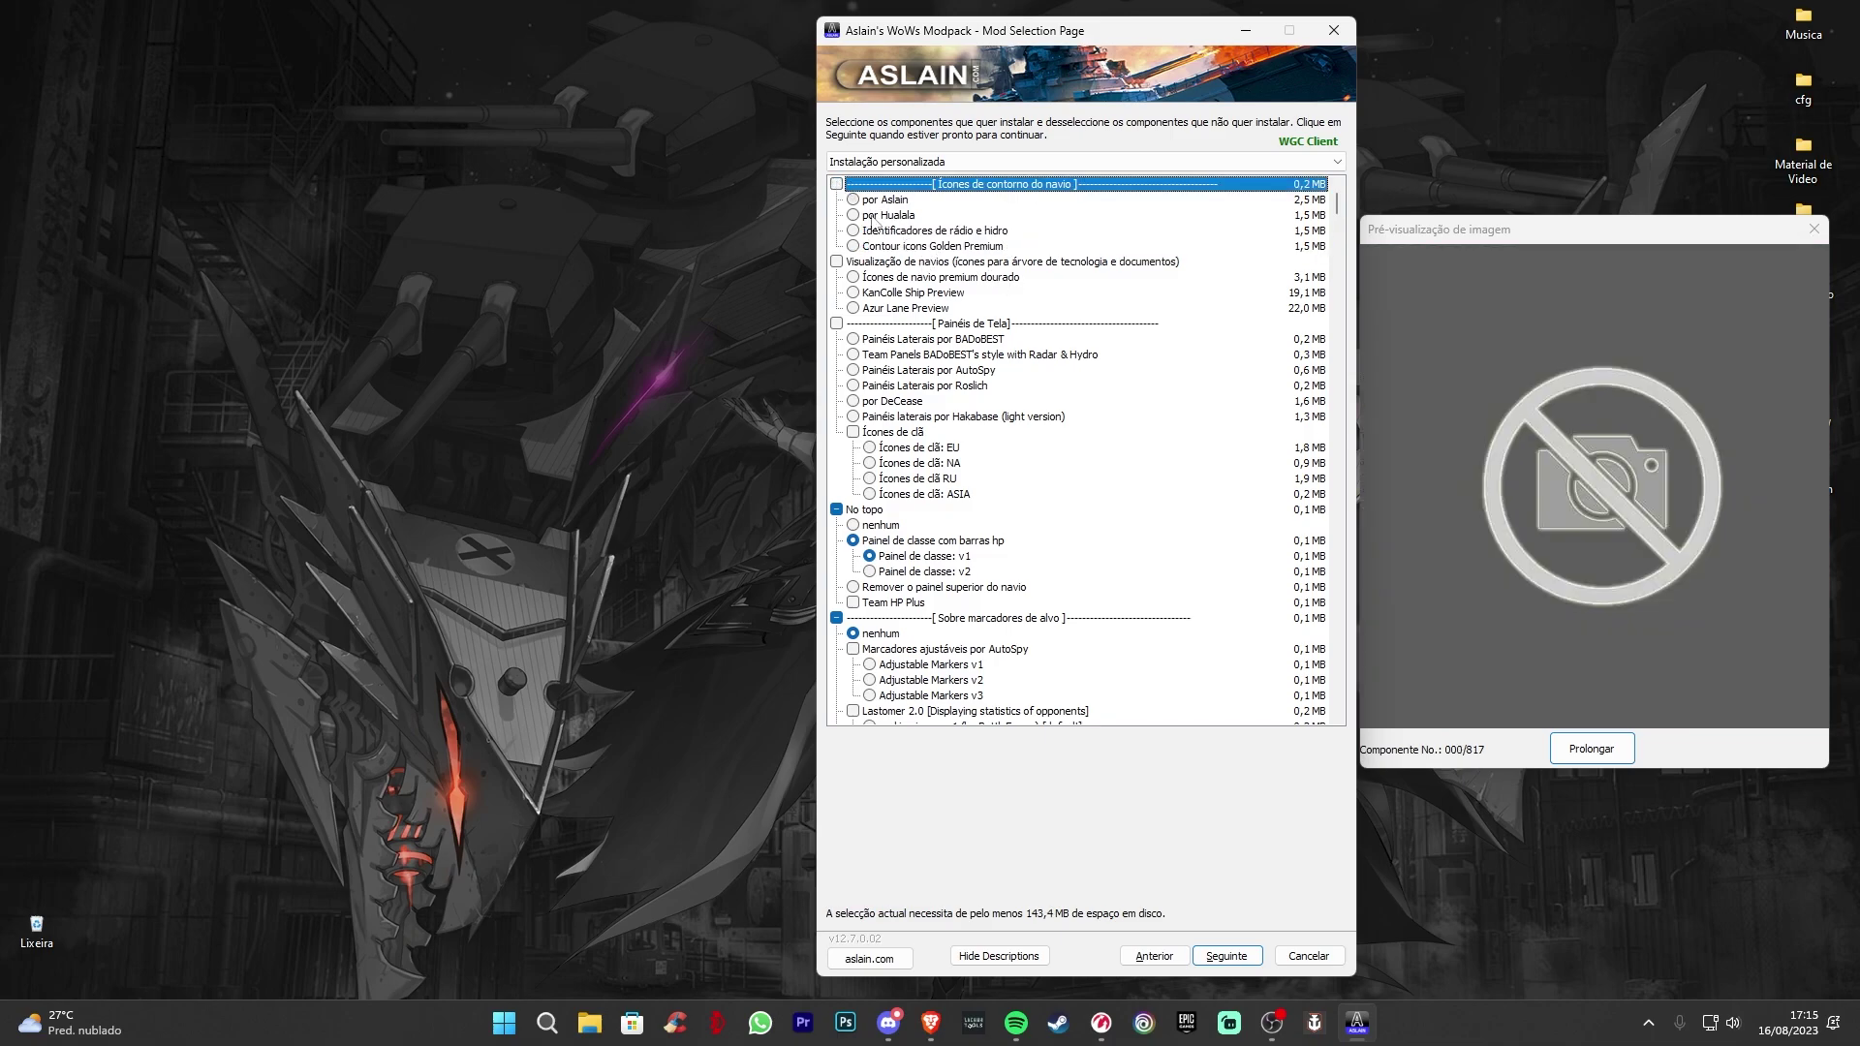
- Preview the "Painel de classe: v1" option of the class panel with HP bars, keeping it selected
{"action": "scroll", "coordinate": [945, 415], "scroll_direction": "down", "scroll_amount": 2}
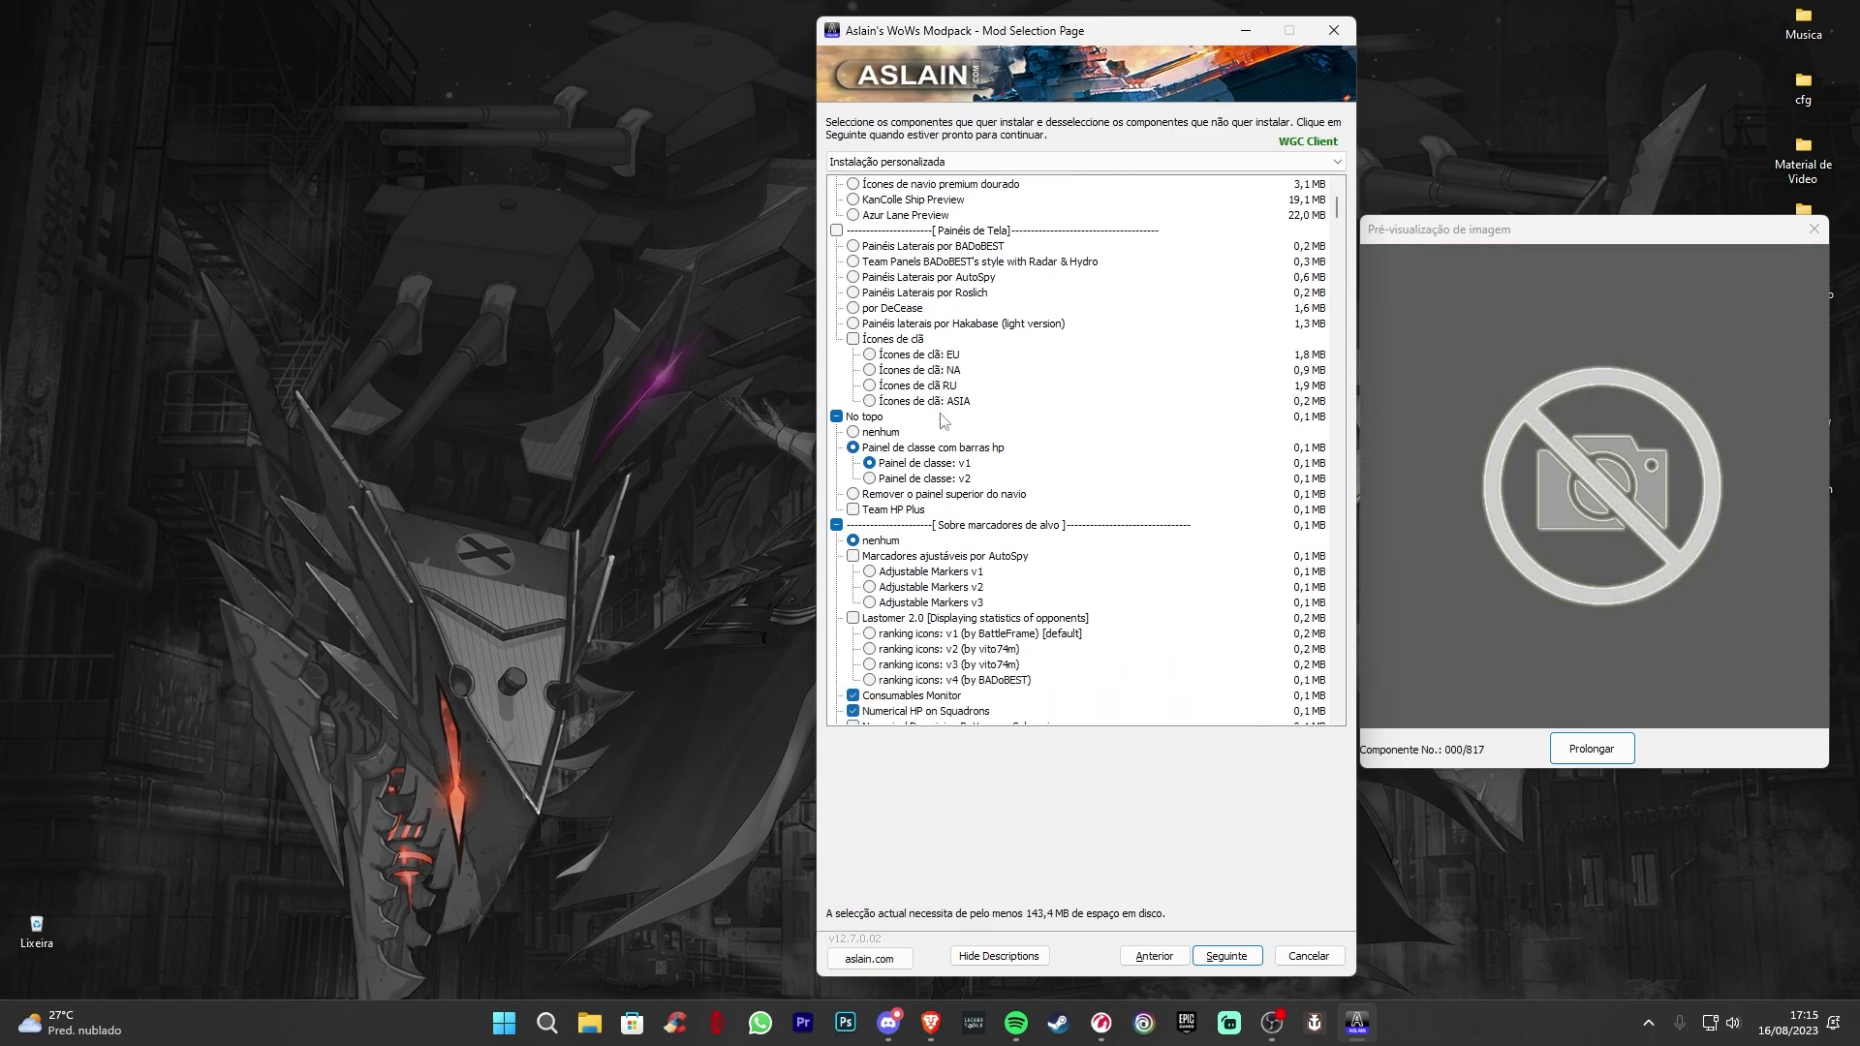
{"action": "scroll", "coordinate": [943, 419], "scroll_direction": "down", "scroll_amount": 1}
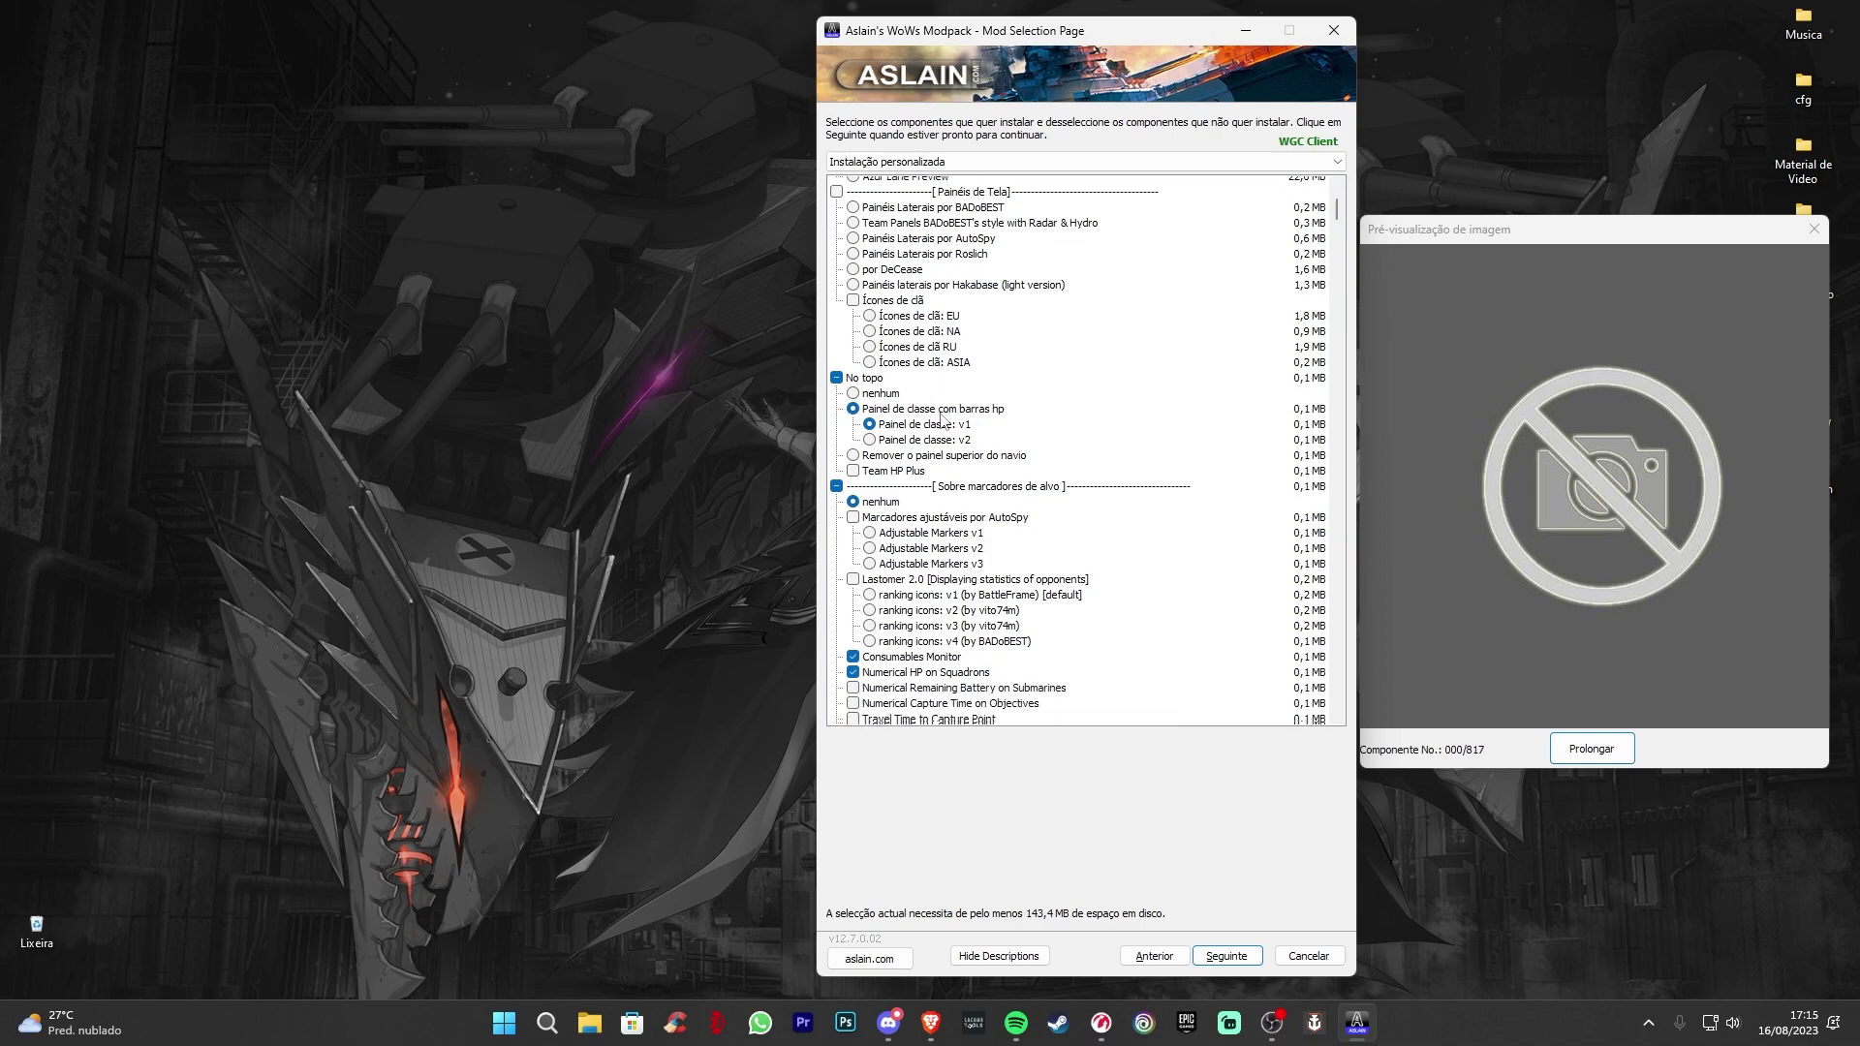
{"action": "left_click", "coordinate": [933, 419]}
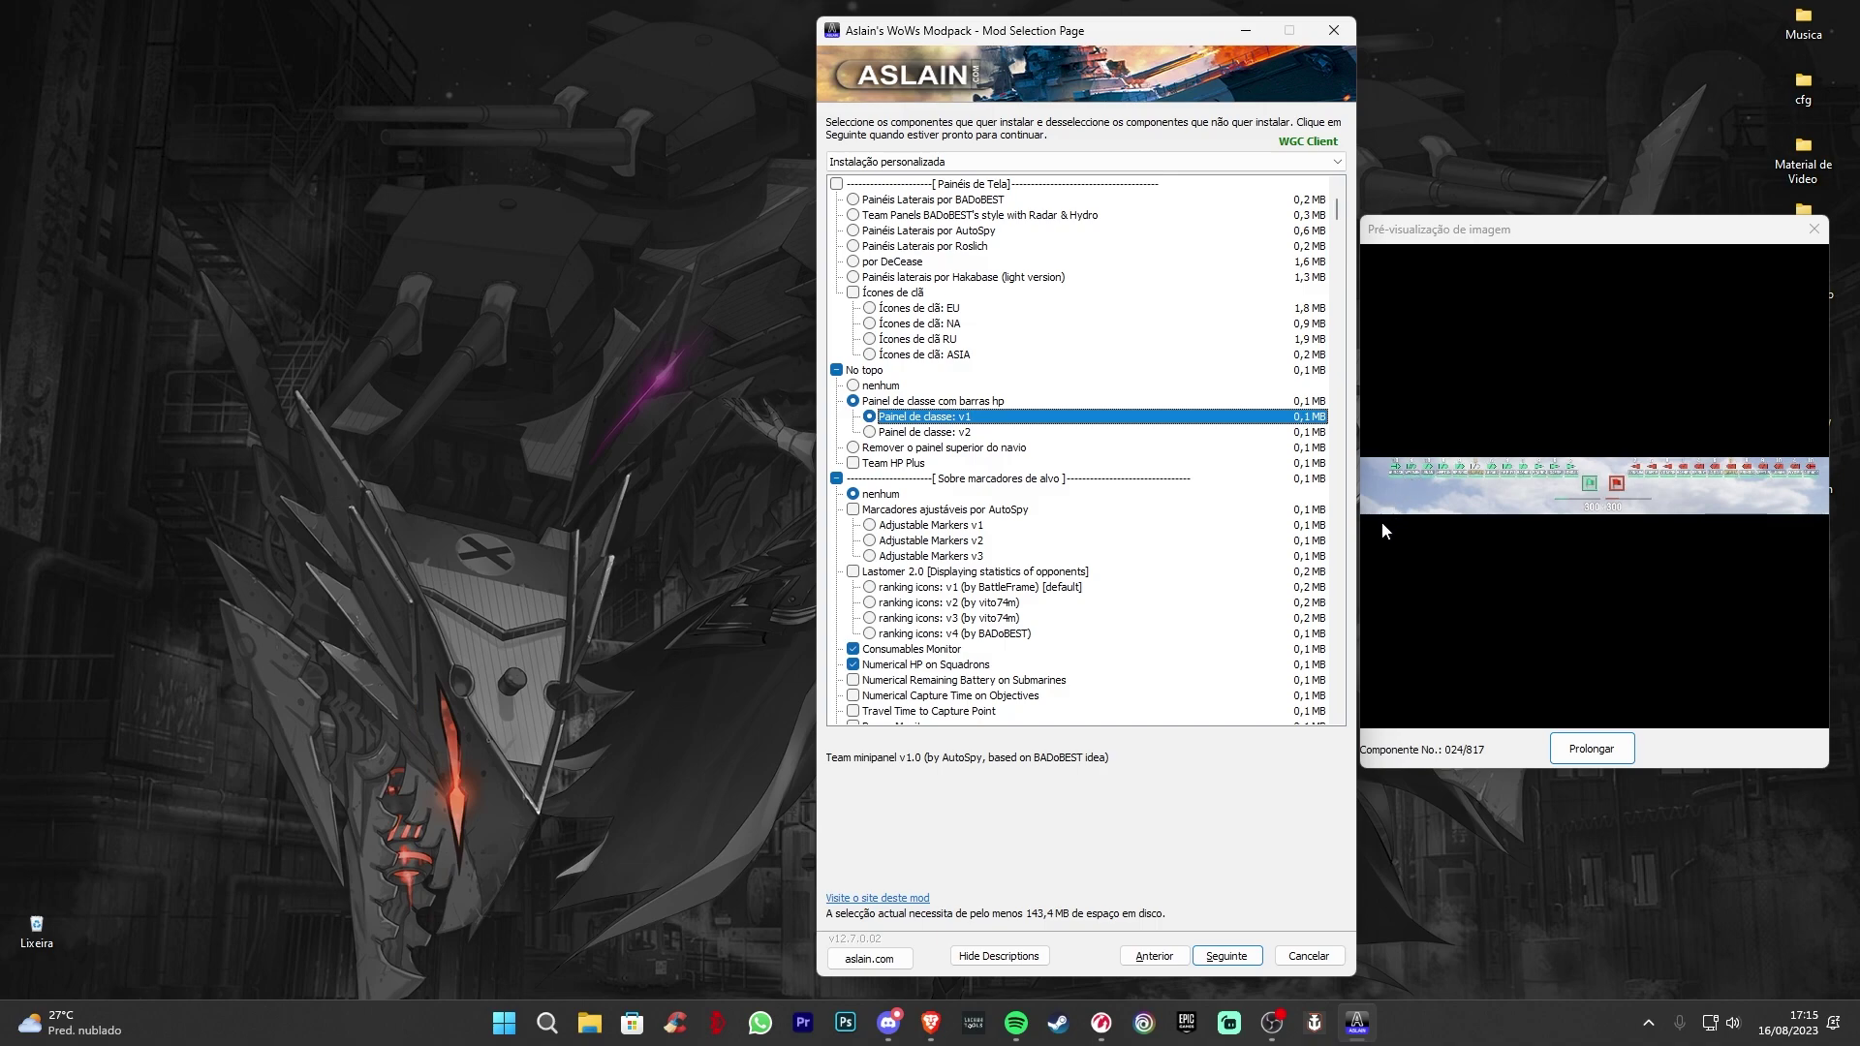
- Preview the Consumables Monitor and Numerical HP on Squadrons target marker mods, keeping both enabled
{"action": "scroll", "coordinate": [1153, 499], "scroll_direction": "down", "scroll_amount": 3}
{"action": "left_click", "coordinate": [961, 512]}
{"action": "left_click", "coordinate": [960, 514]}
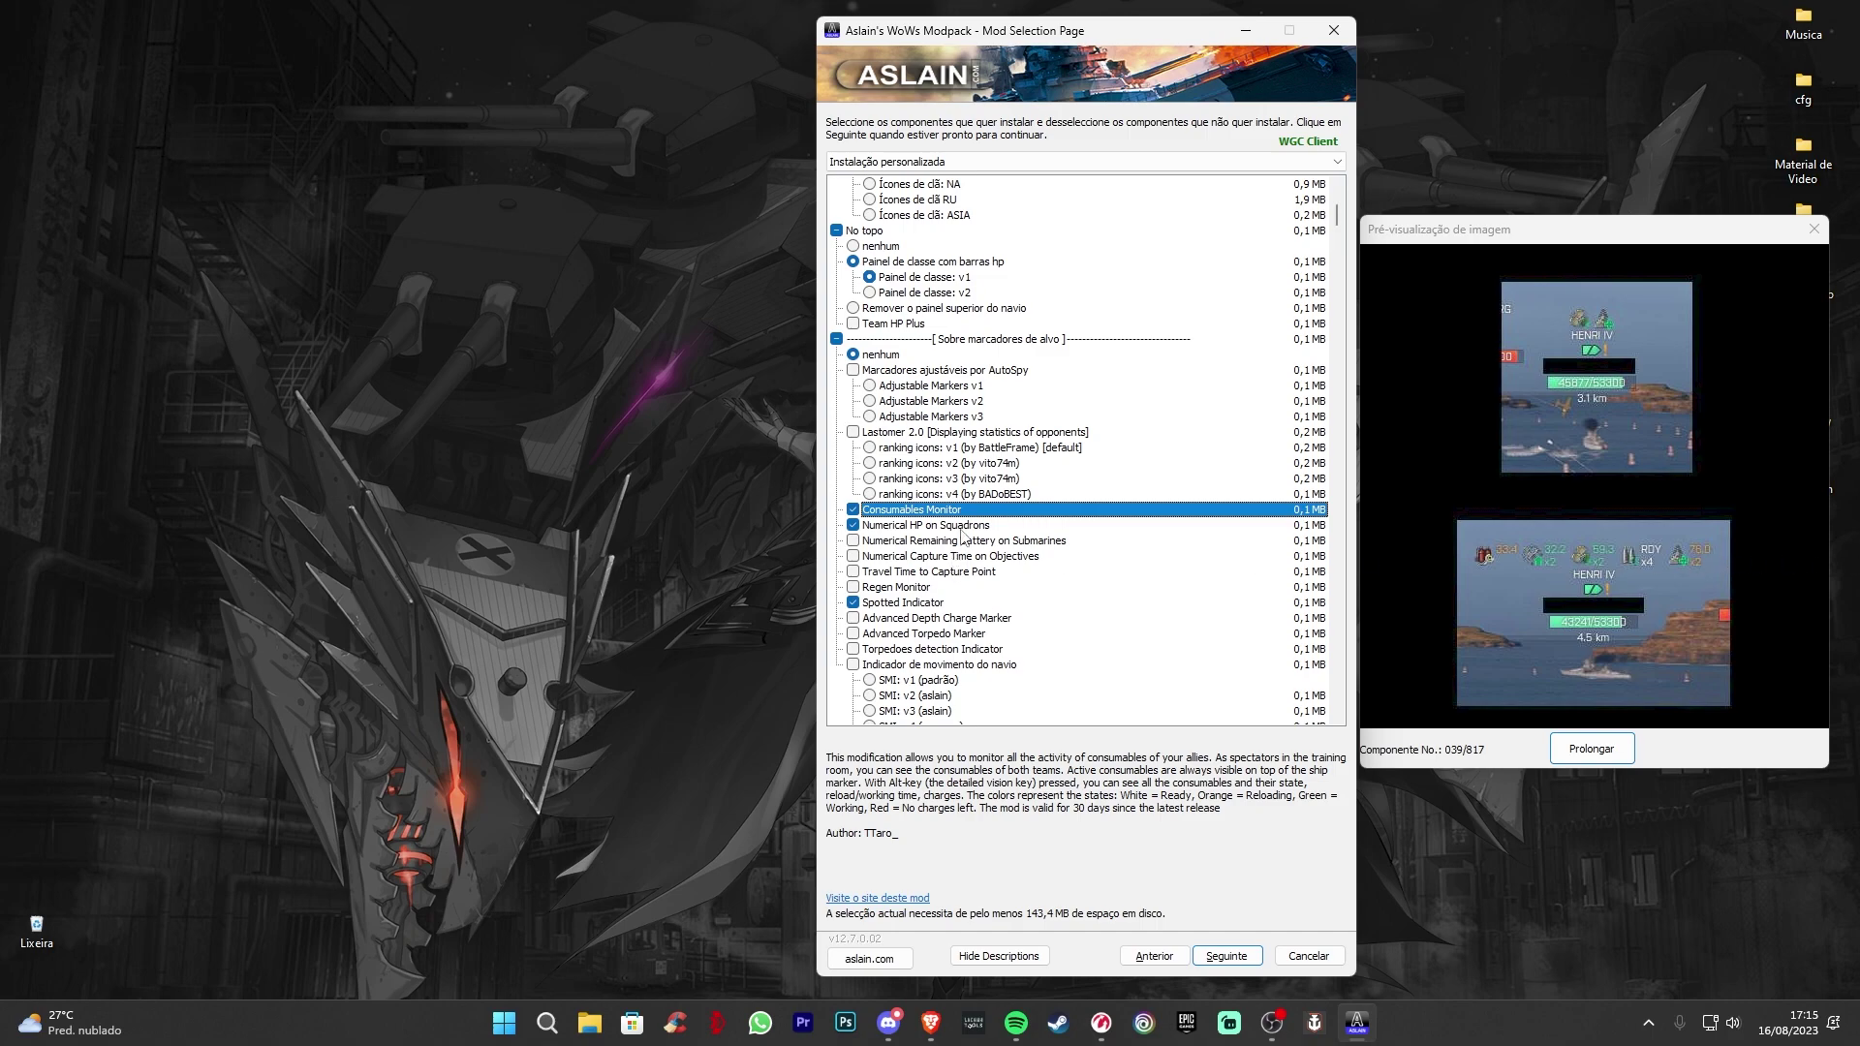
{"action": "left_click", "coordinate": [962, 531]}
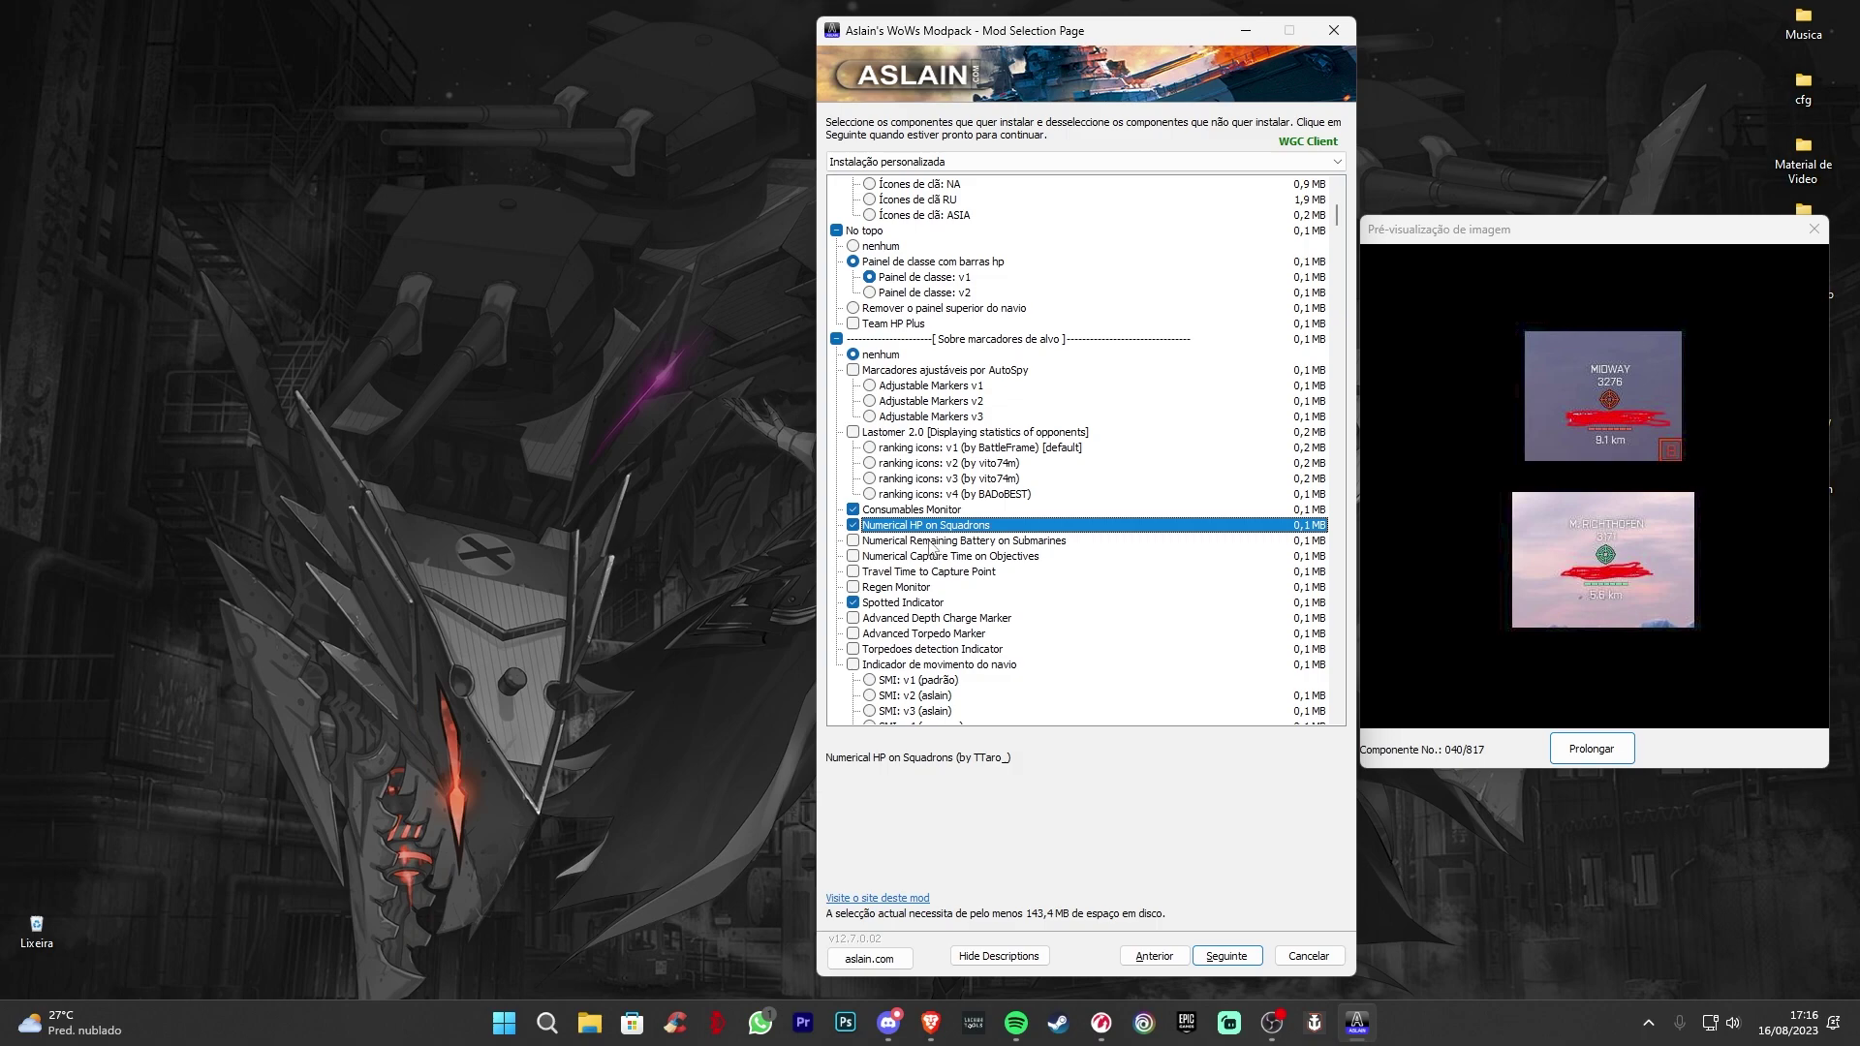
- Preview Travel Time to Capture Point, Numerical Capture Time on Objectives and Spotted Indicator, leaving only Spotted Indicator enabled
{"action": "left_click", "coordinate": [928, 577]}
{"action": "left_click", "coordinate": [933, 579]}
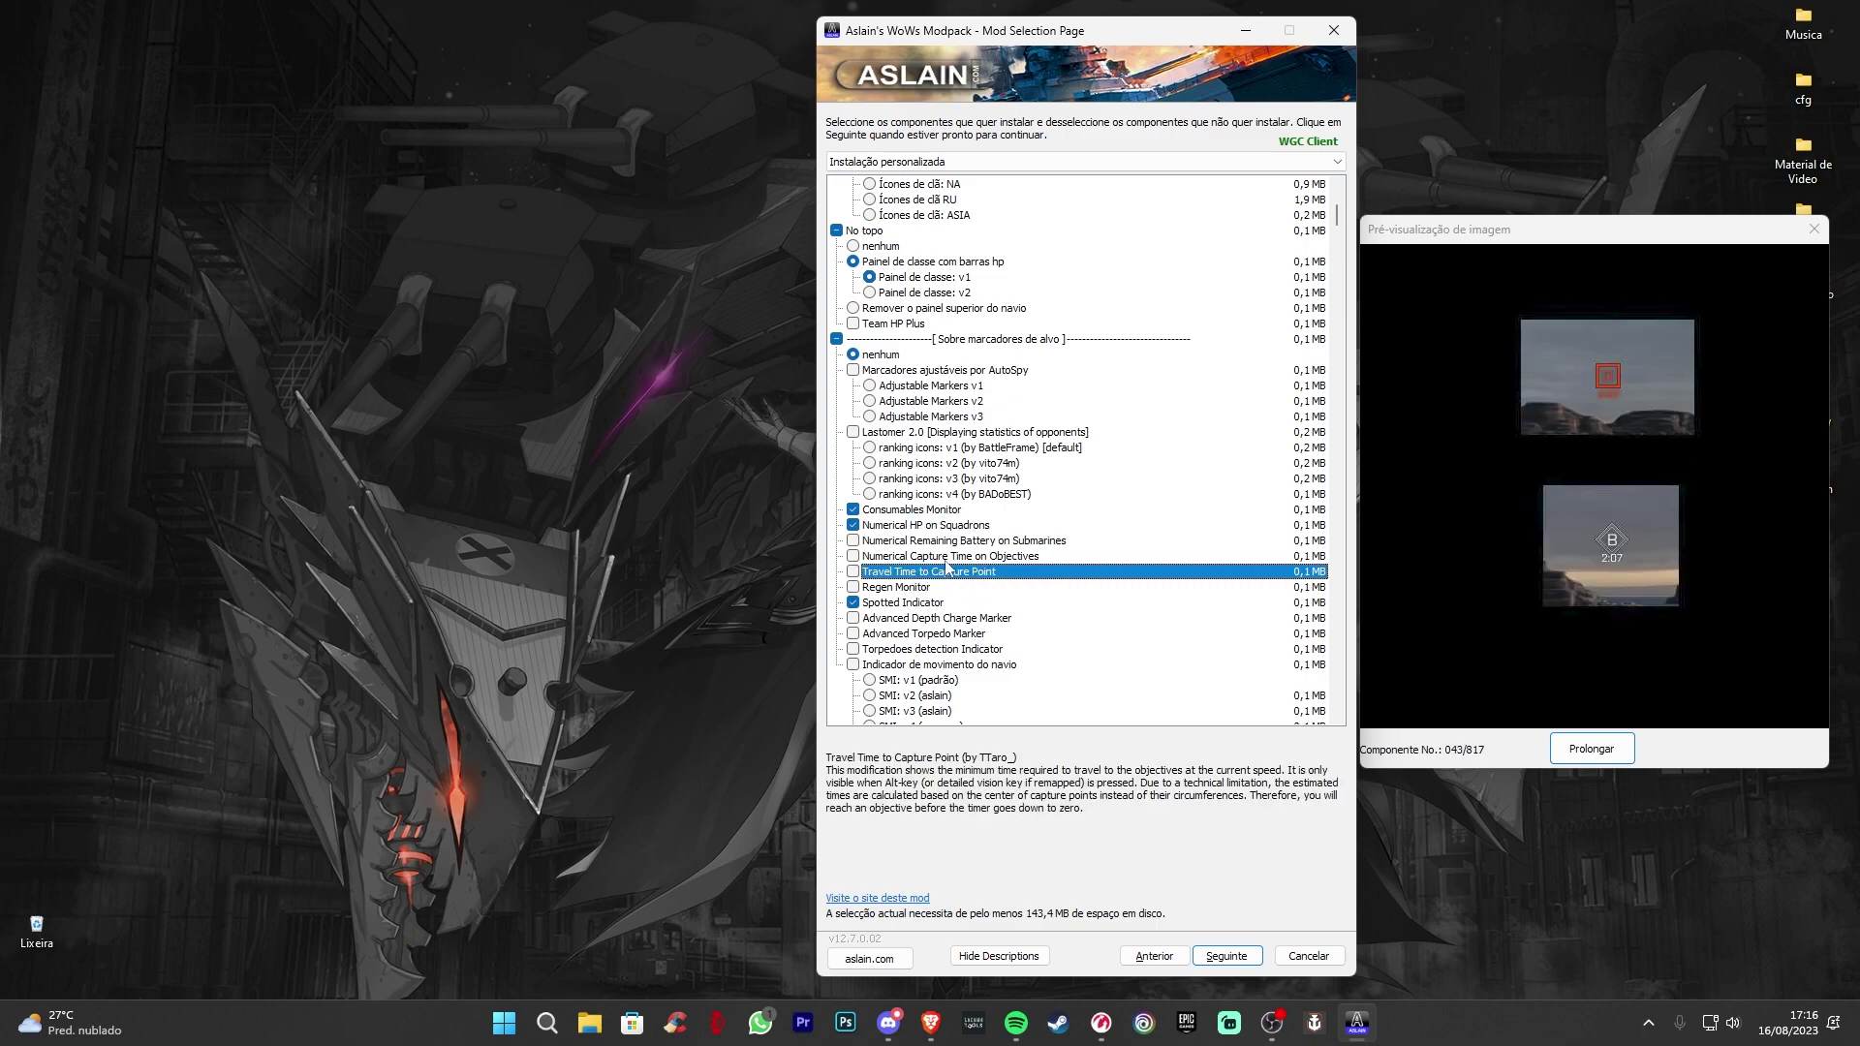
{"action": "left_click", "coordinate": [946, 558]}
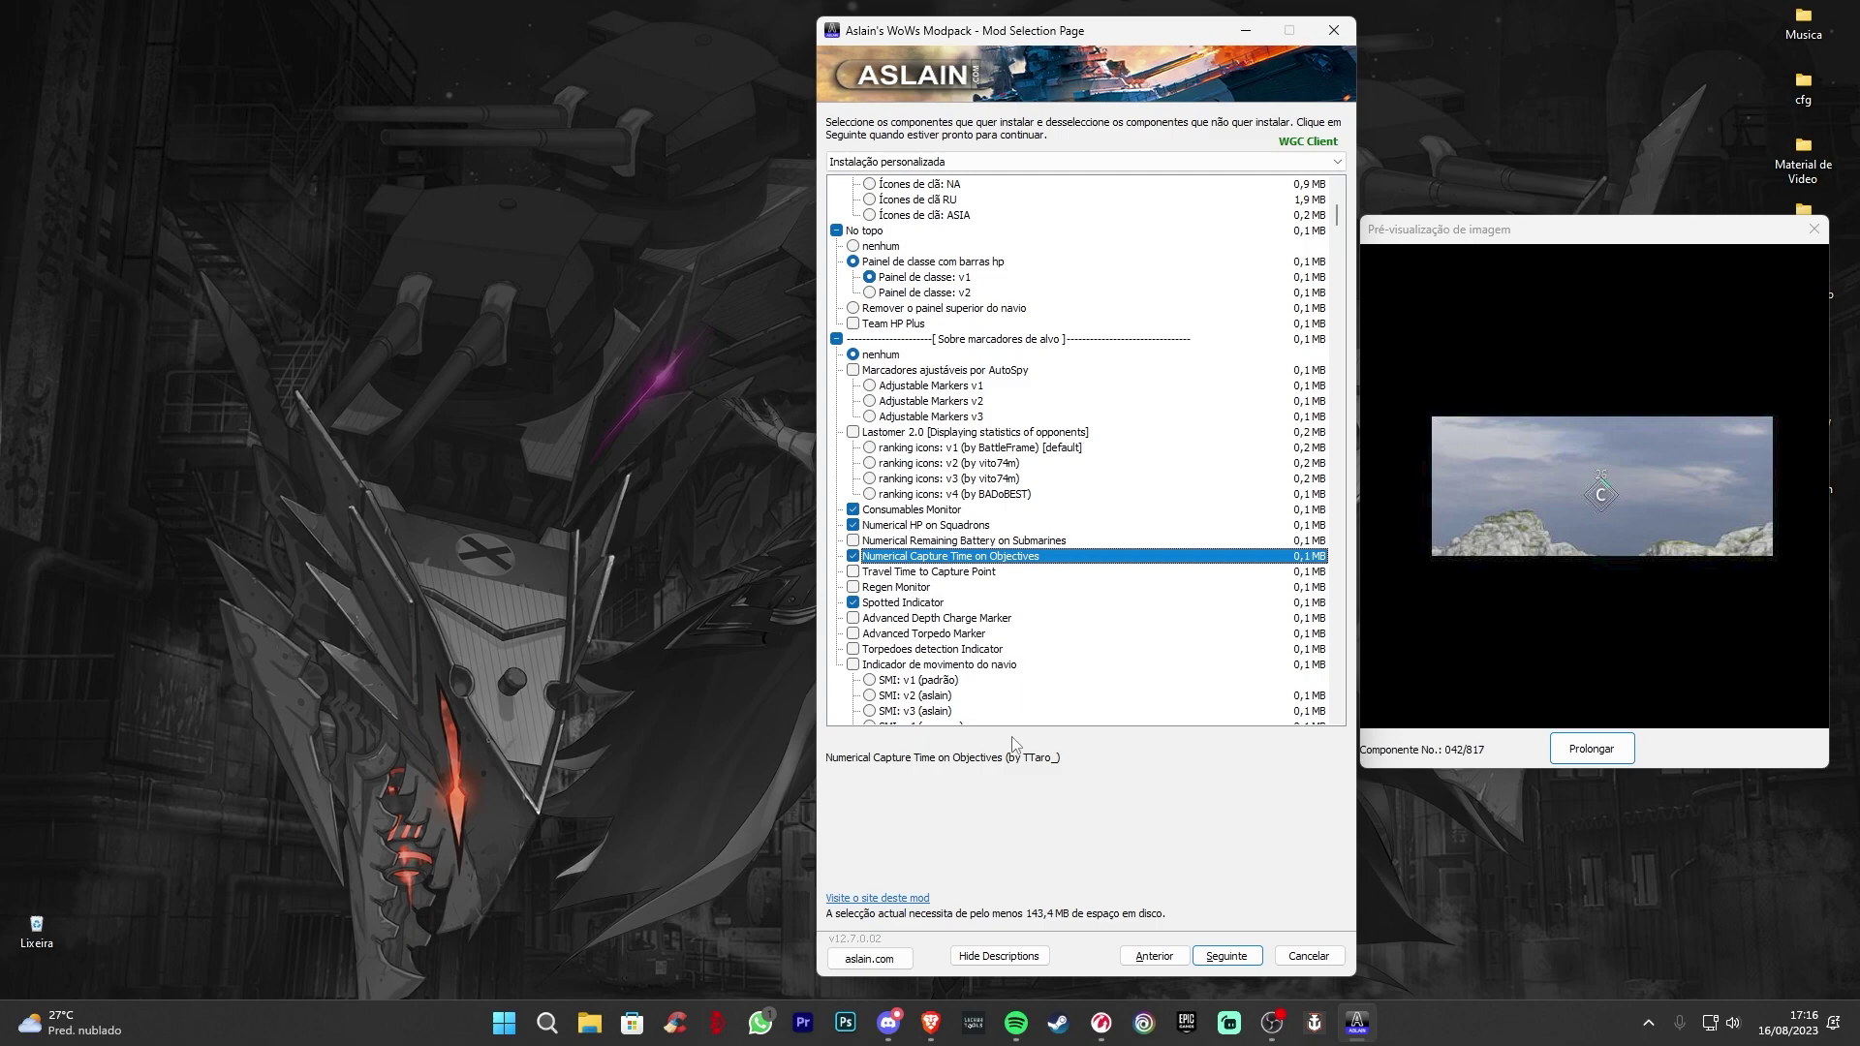
{"action": "left_click", "coordinate": [951, 559]}
{"action": "left_click", "coordinate": [935, 608]}
{"action": "left_click", "coordinate": [935, 611]}
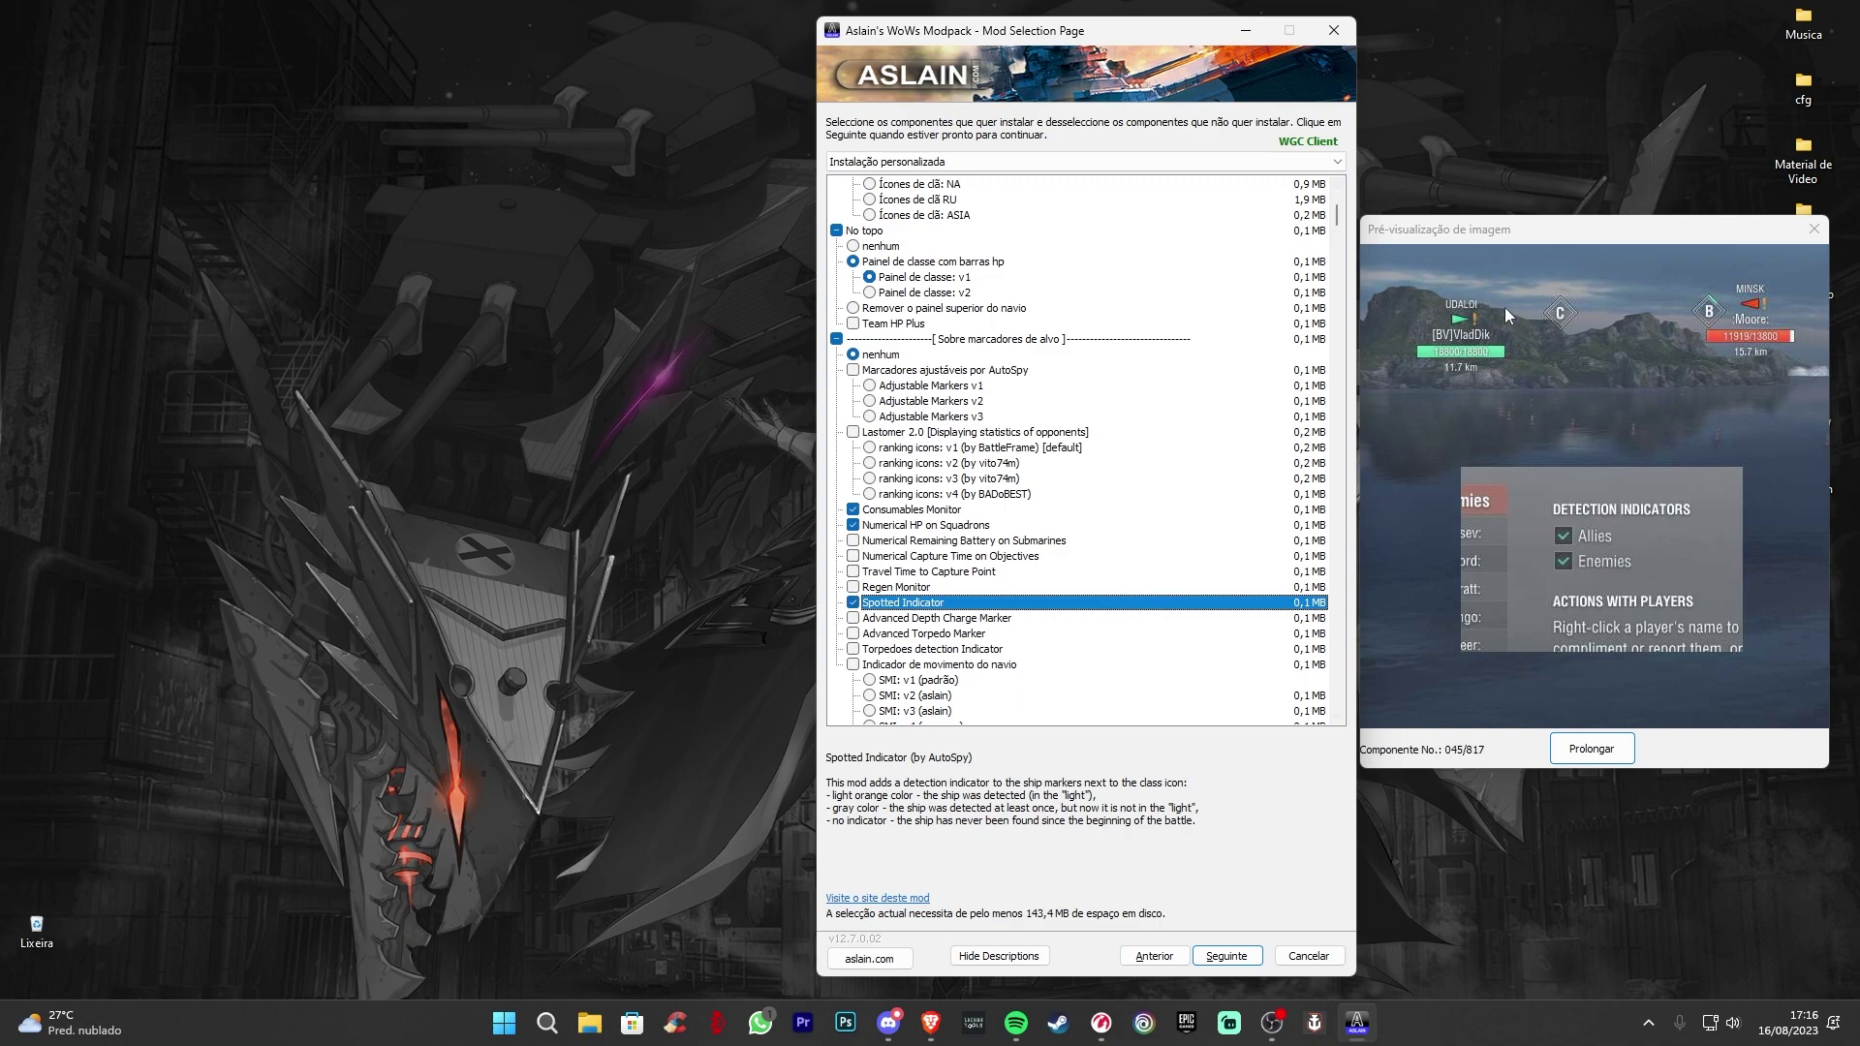
- Preview the Horizon v2 and Horizon v4 crosshairs, keeping both enabled
{"action": "scroll", "coordinate": [1022, 581], "scroll_direction": "down", "scroll_amount": 8}
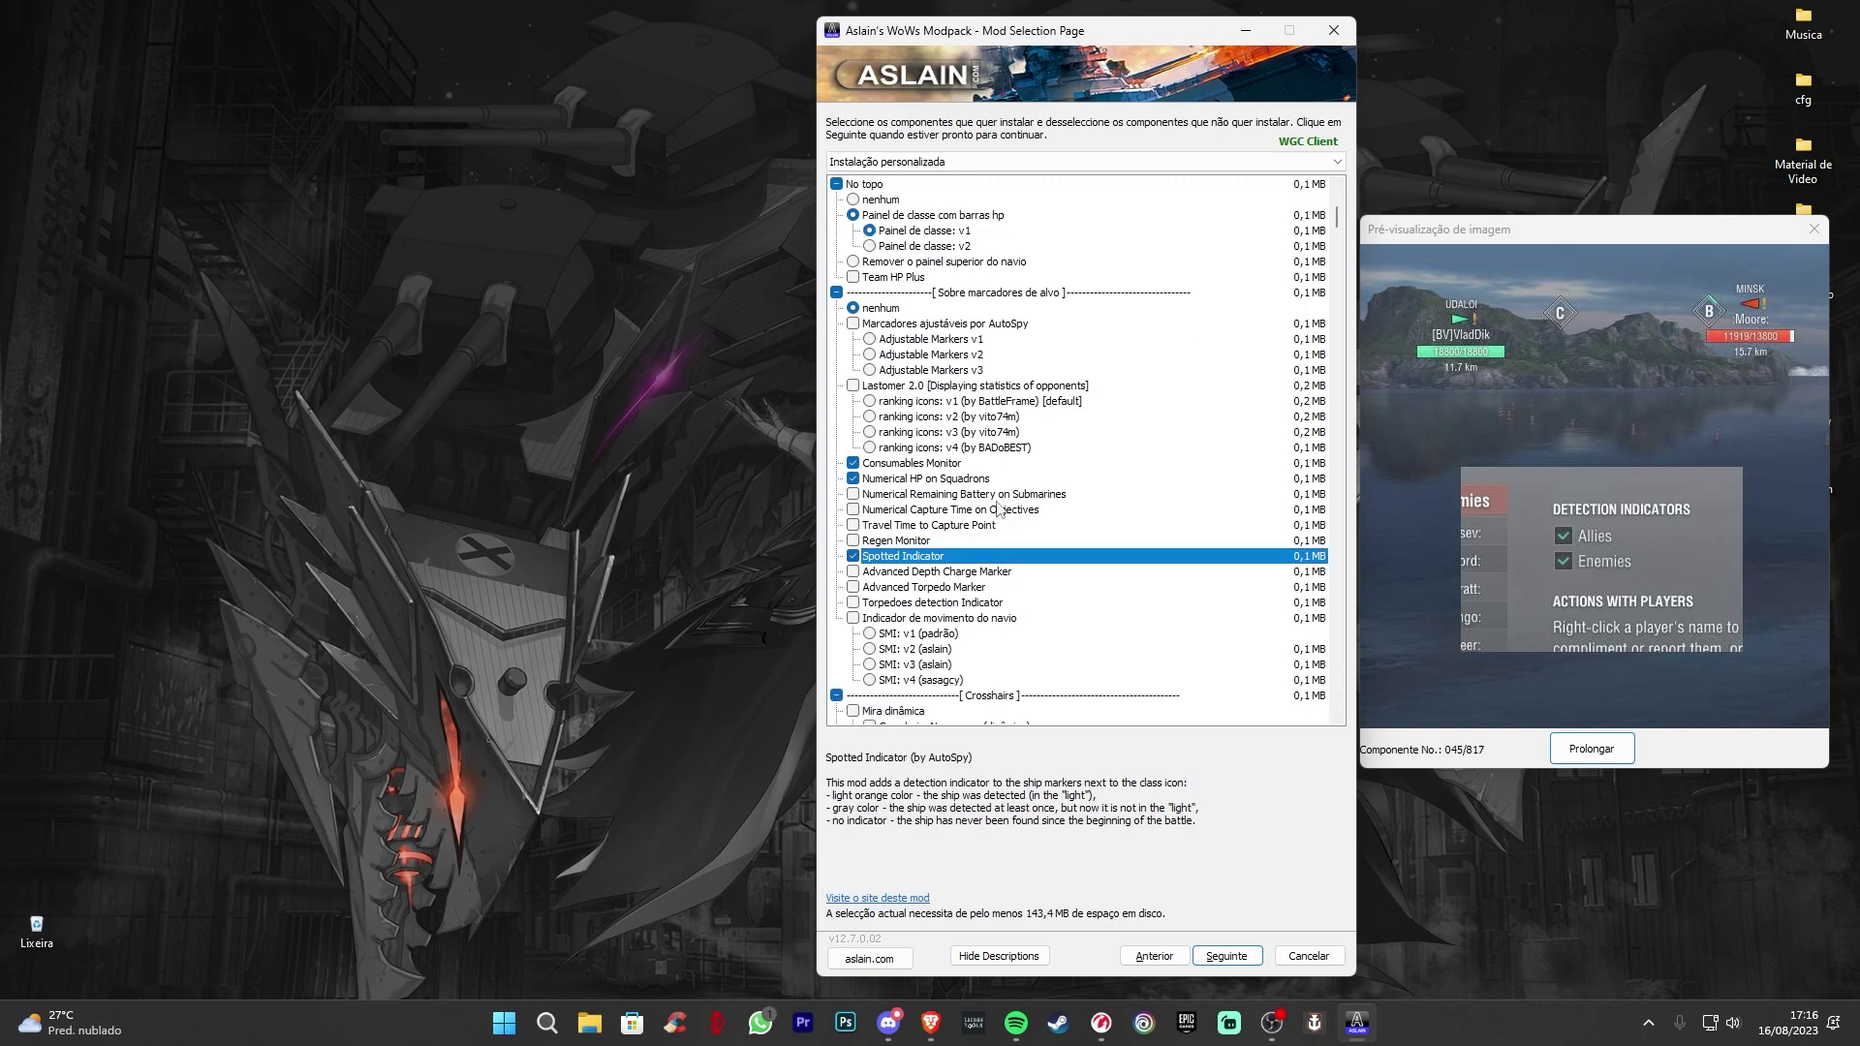
{"action": "left_click_drag", "start_coordinate": [1338, 233], "coordinate": [1340, 280]}
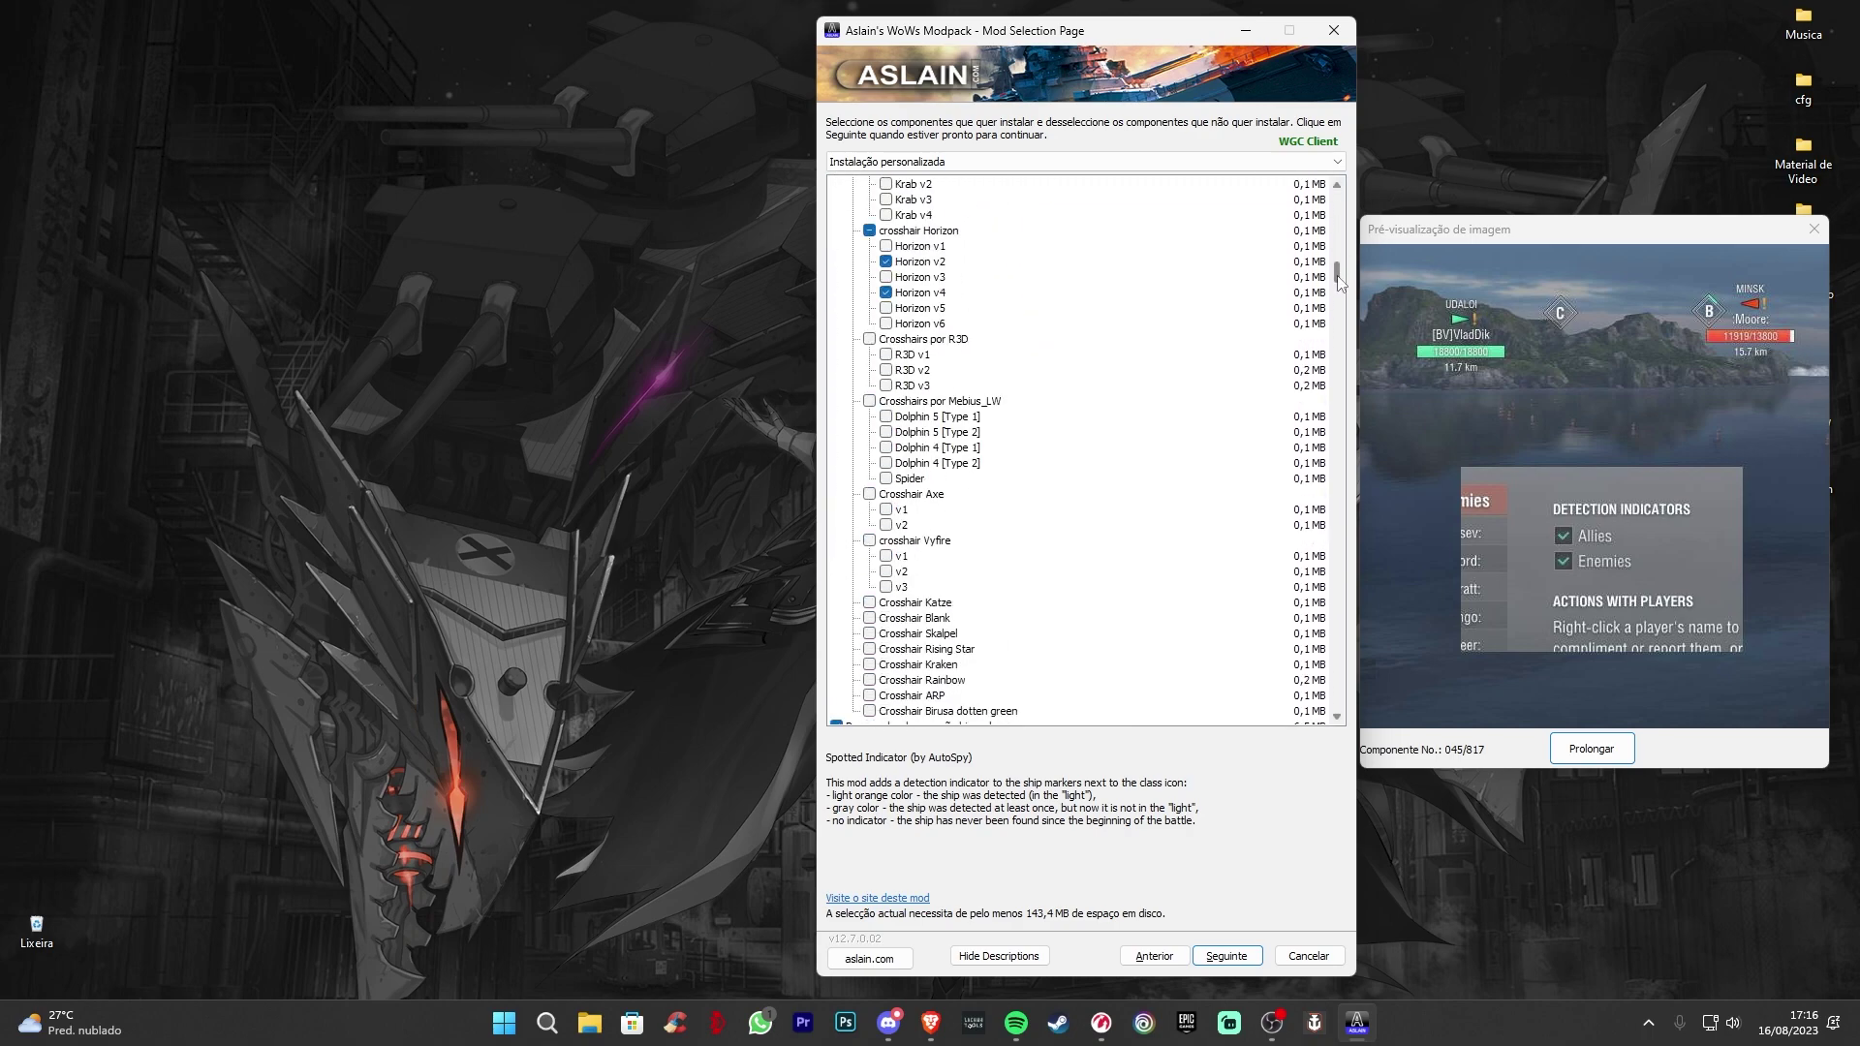
{"action": "left_click", "coordinate": [933, 293]}
{"action": "left_click", "coordinate": [930, 262]}
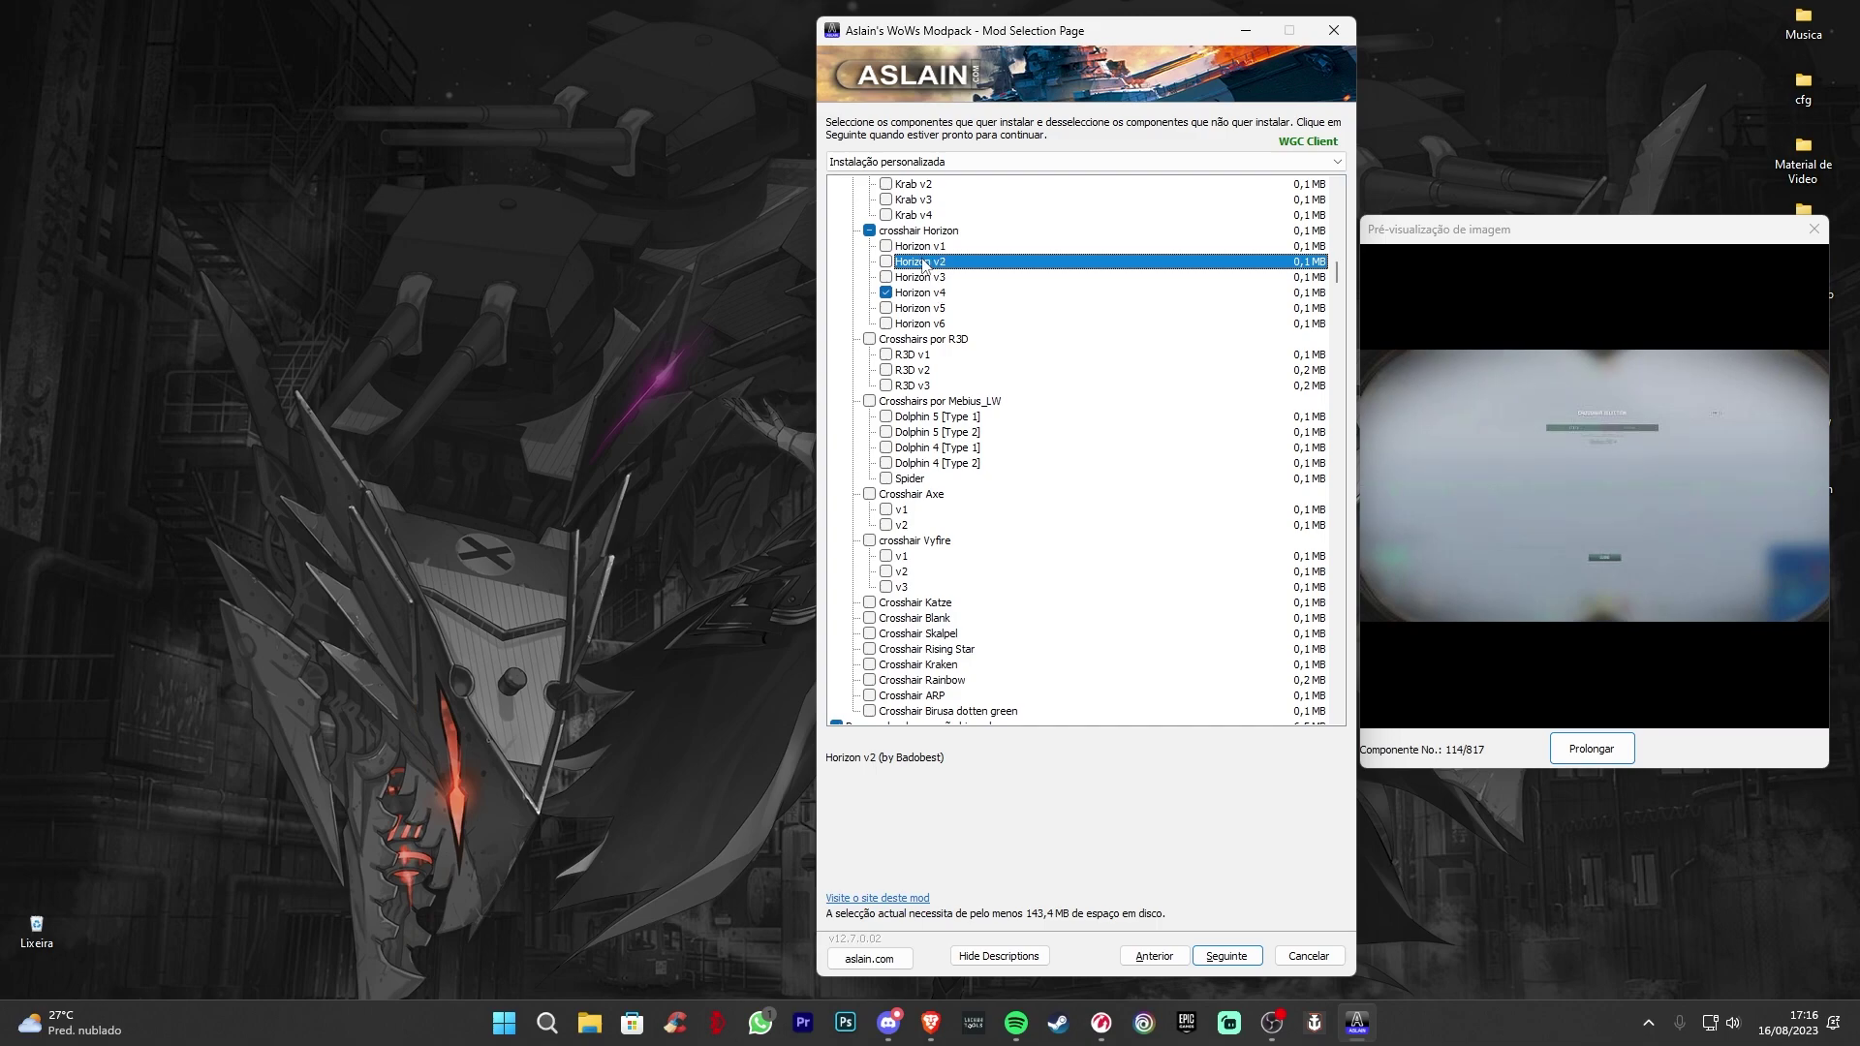
{"action": "left_click", "coordinate": [958, 294]}
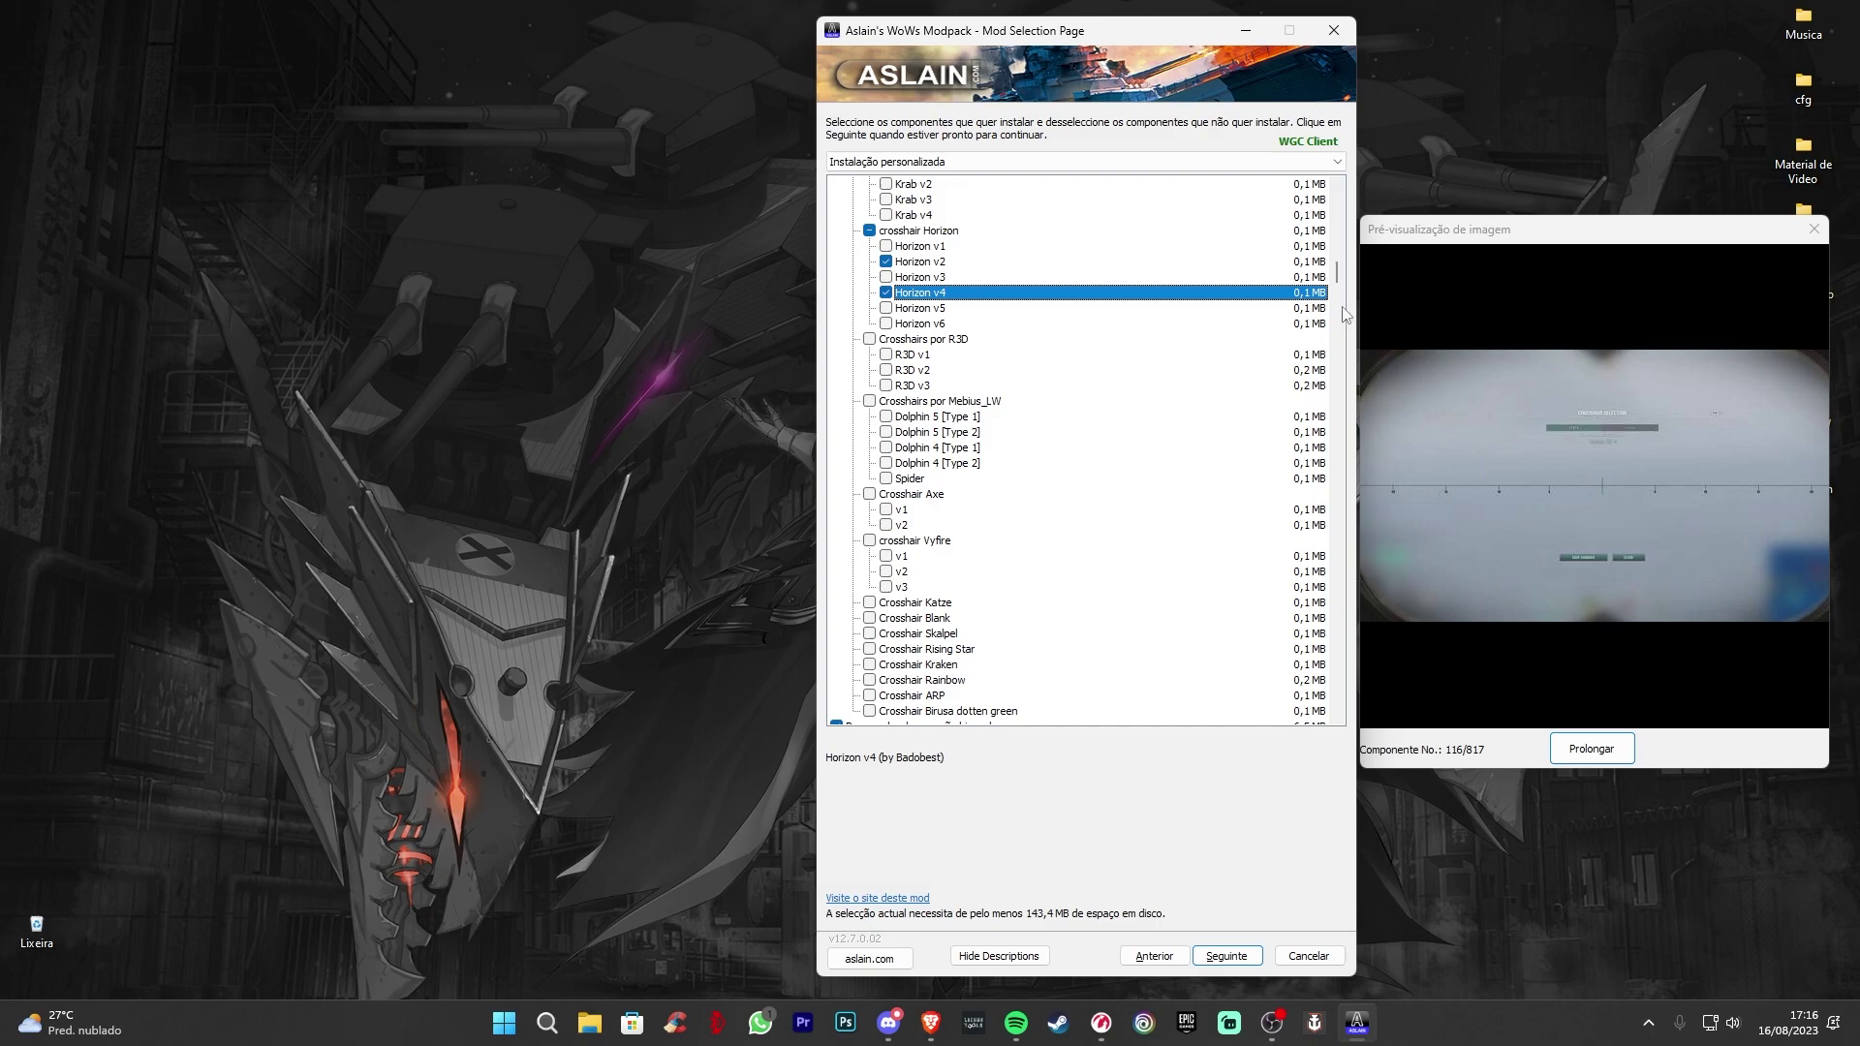
- Preview the more visible rangefinder mod (Telêmetro mais visível) and keep its green variant selected
{"action": "left_click_drag", "start_coordinate": [1337, 274], "coordinate": [1337, 312]}
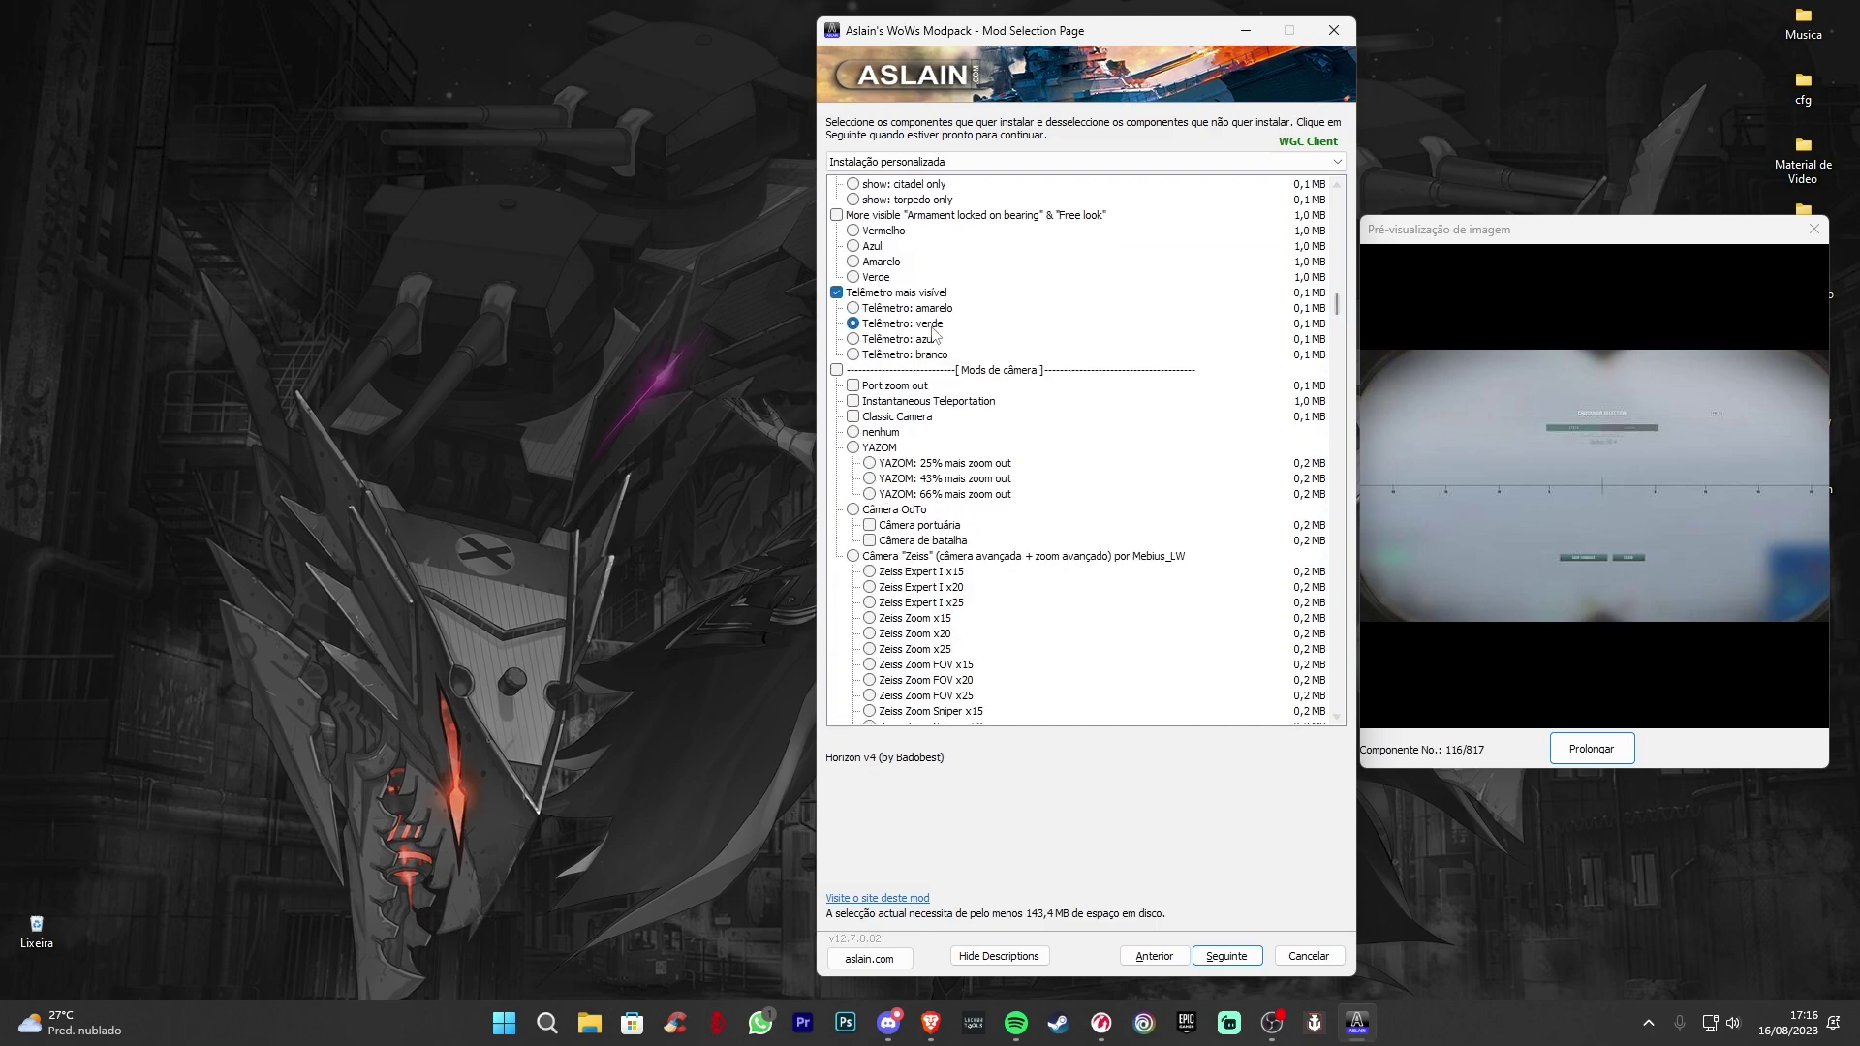
{"action": "left_click", "coordinate": [925, 328]}
{"action": "left_click", "coordinate": [904, 293]}
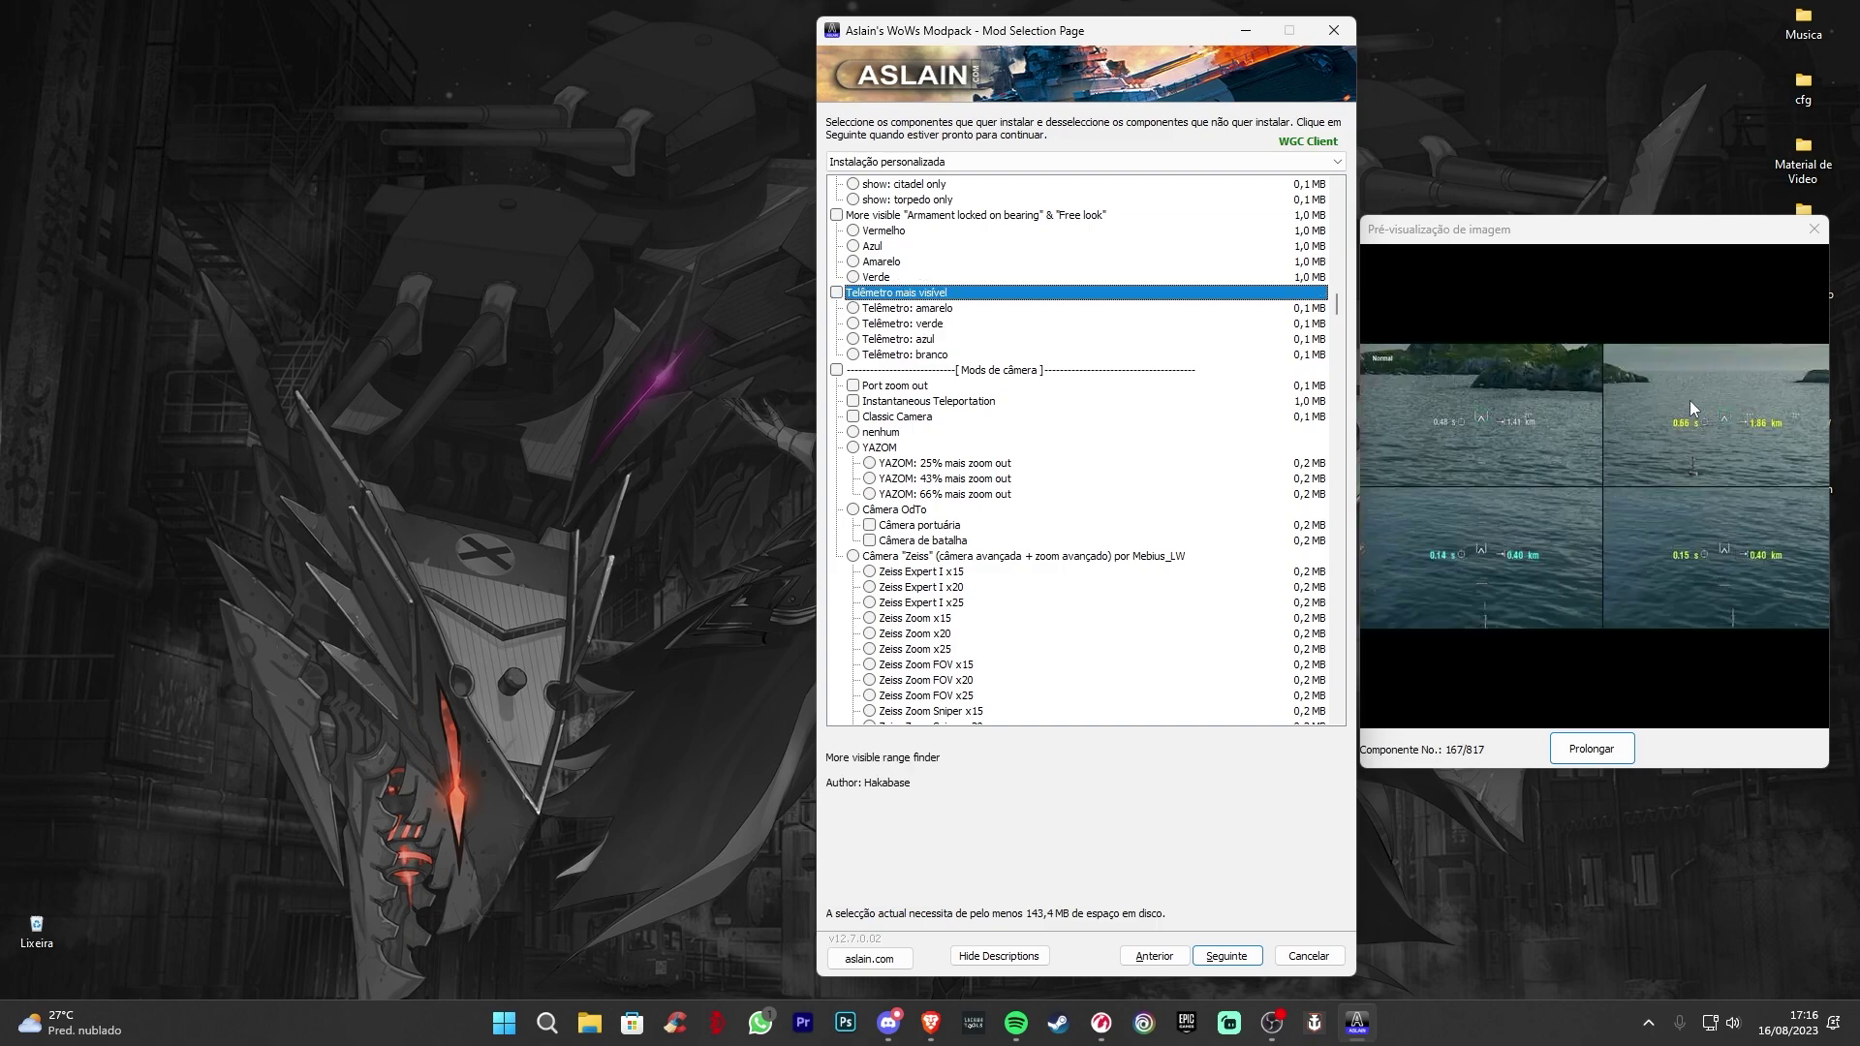
{"action": "left_click", "coordinate": [925, 328]}
- Preview the minimap mods by BattleFrame and fugetsu, Advanced Attention Marker and the submarine ping indicator, leaving the fugetsu minimap disabled
{"action": "left_click_drag", "start_coordinate": [1337, 308], "coordinate": [1338, 367]}
{"action": "left_click", "coordinate": [989, 419]}
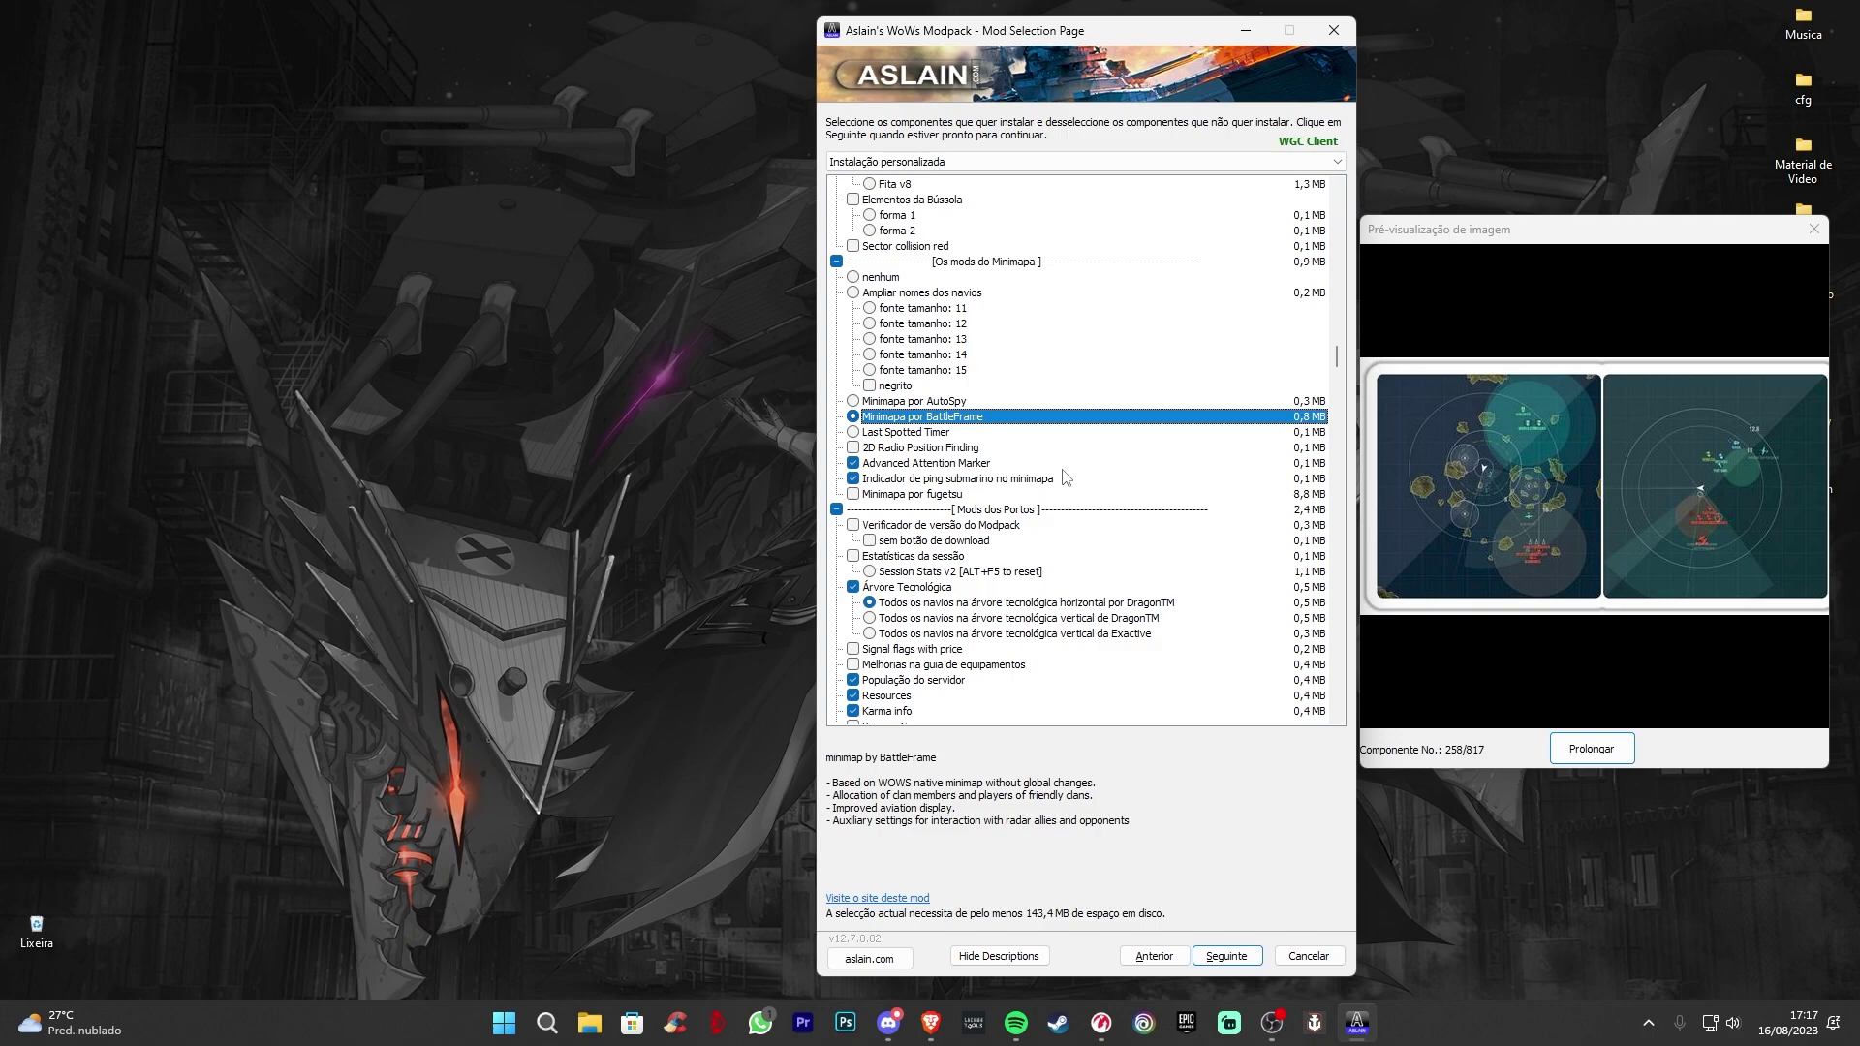
{"action": "left_click", "coordinate": [1002, 465]}
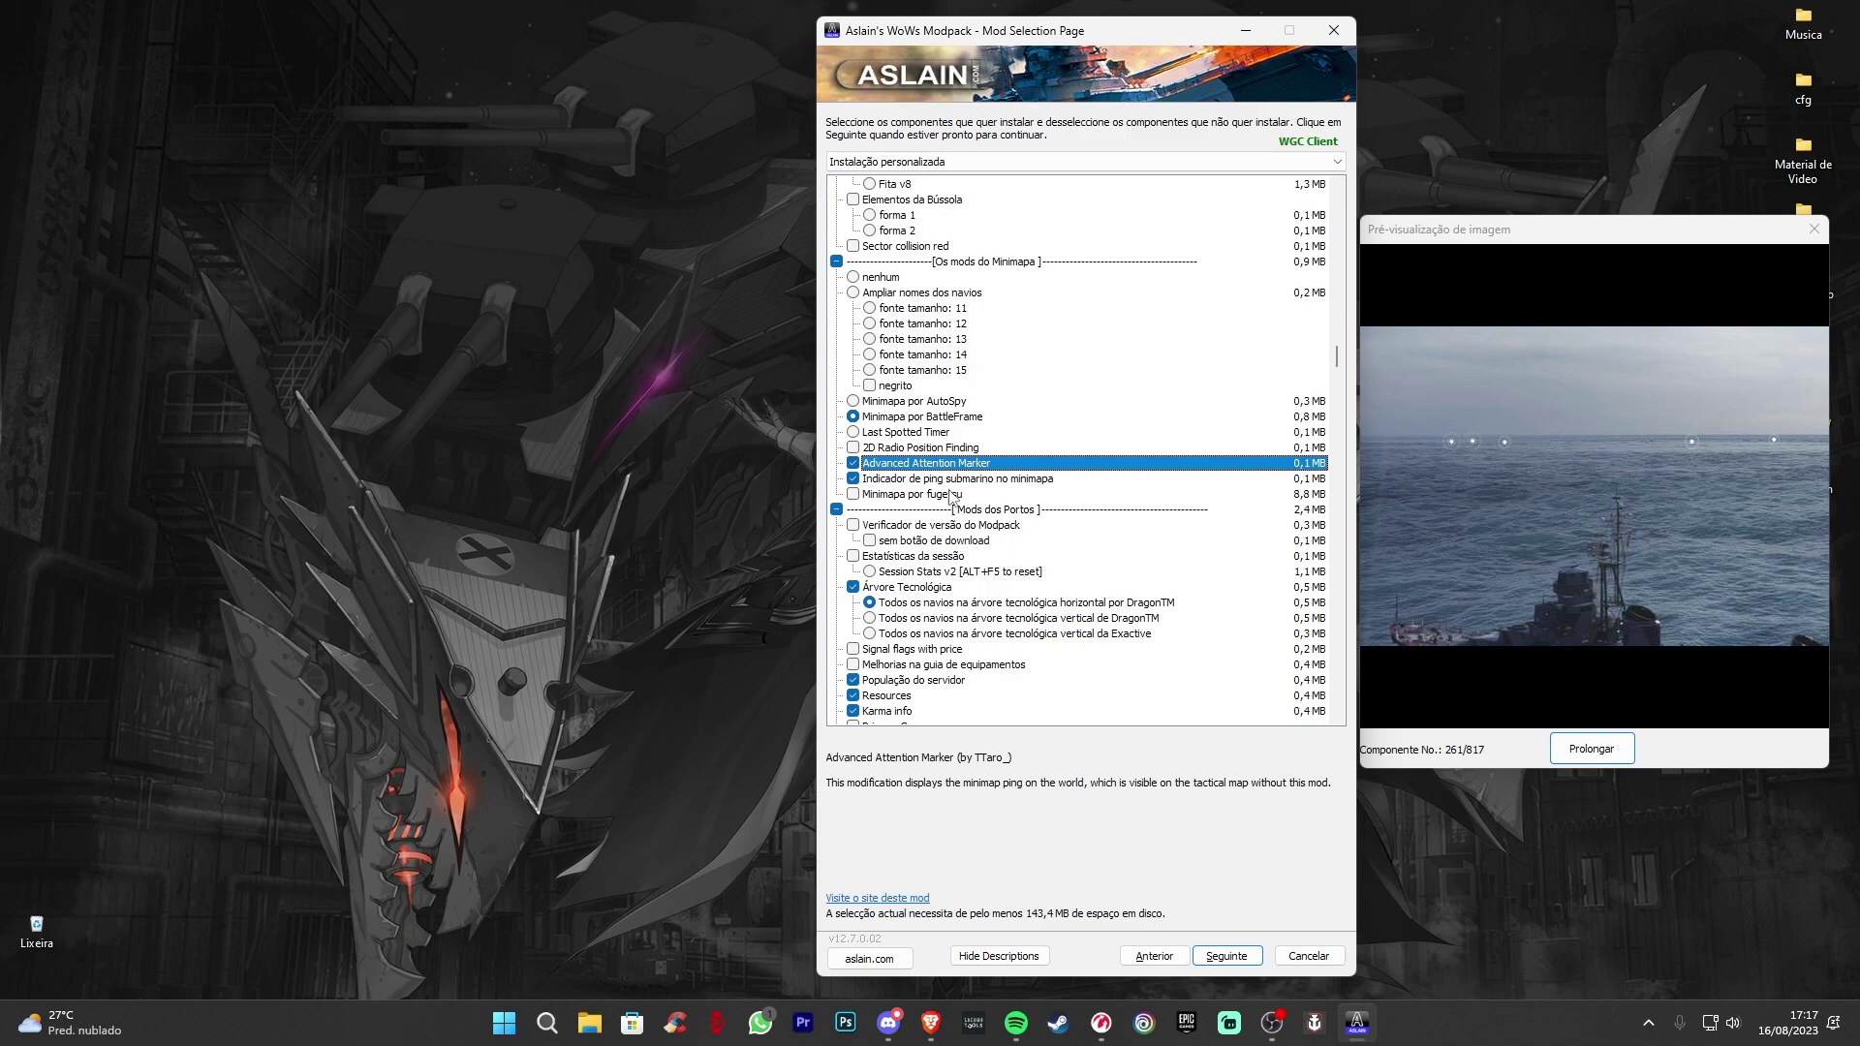
{"action": "left_click", "coordinate": [966, 479]}
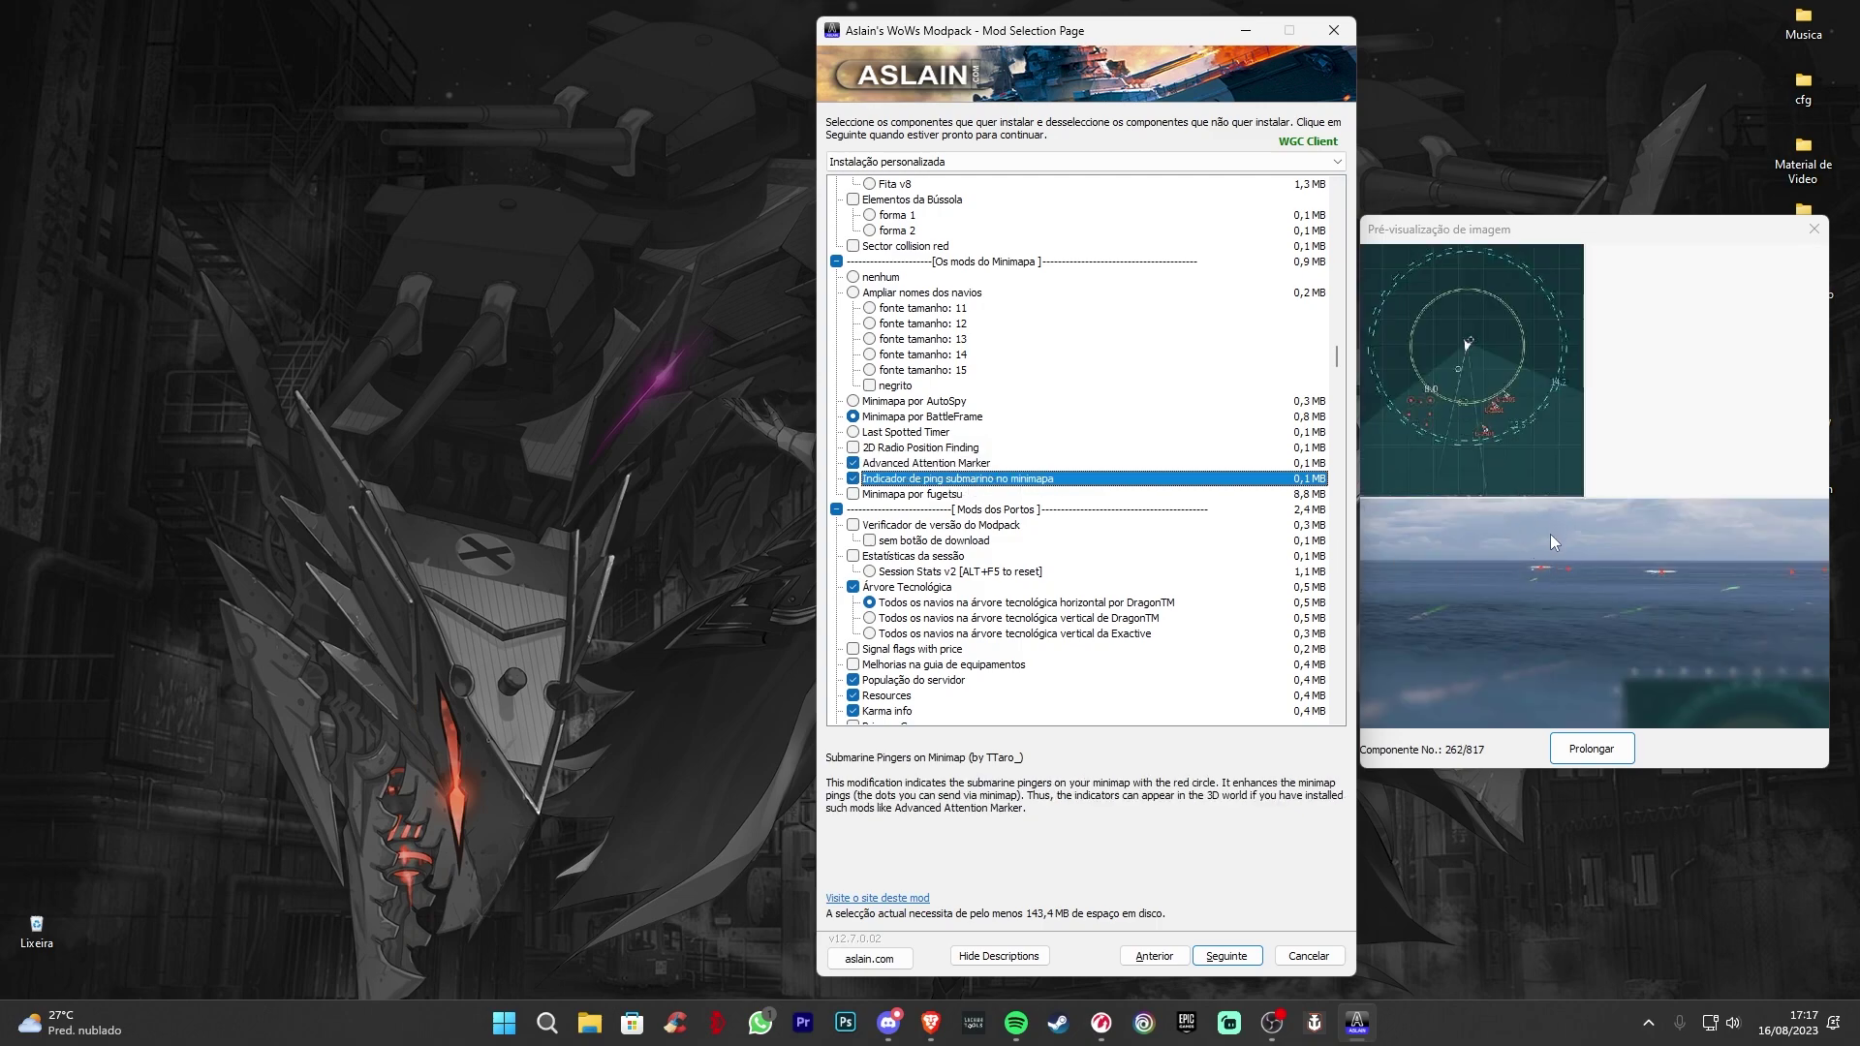
{"action": "left_click", "coordinate": [964, 496]}
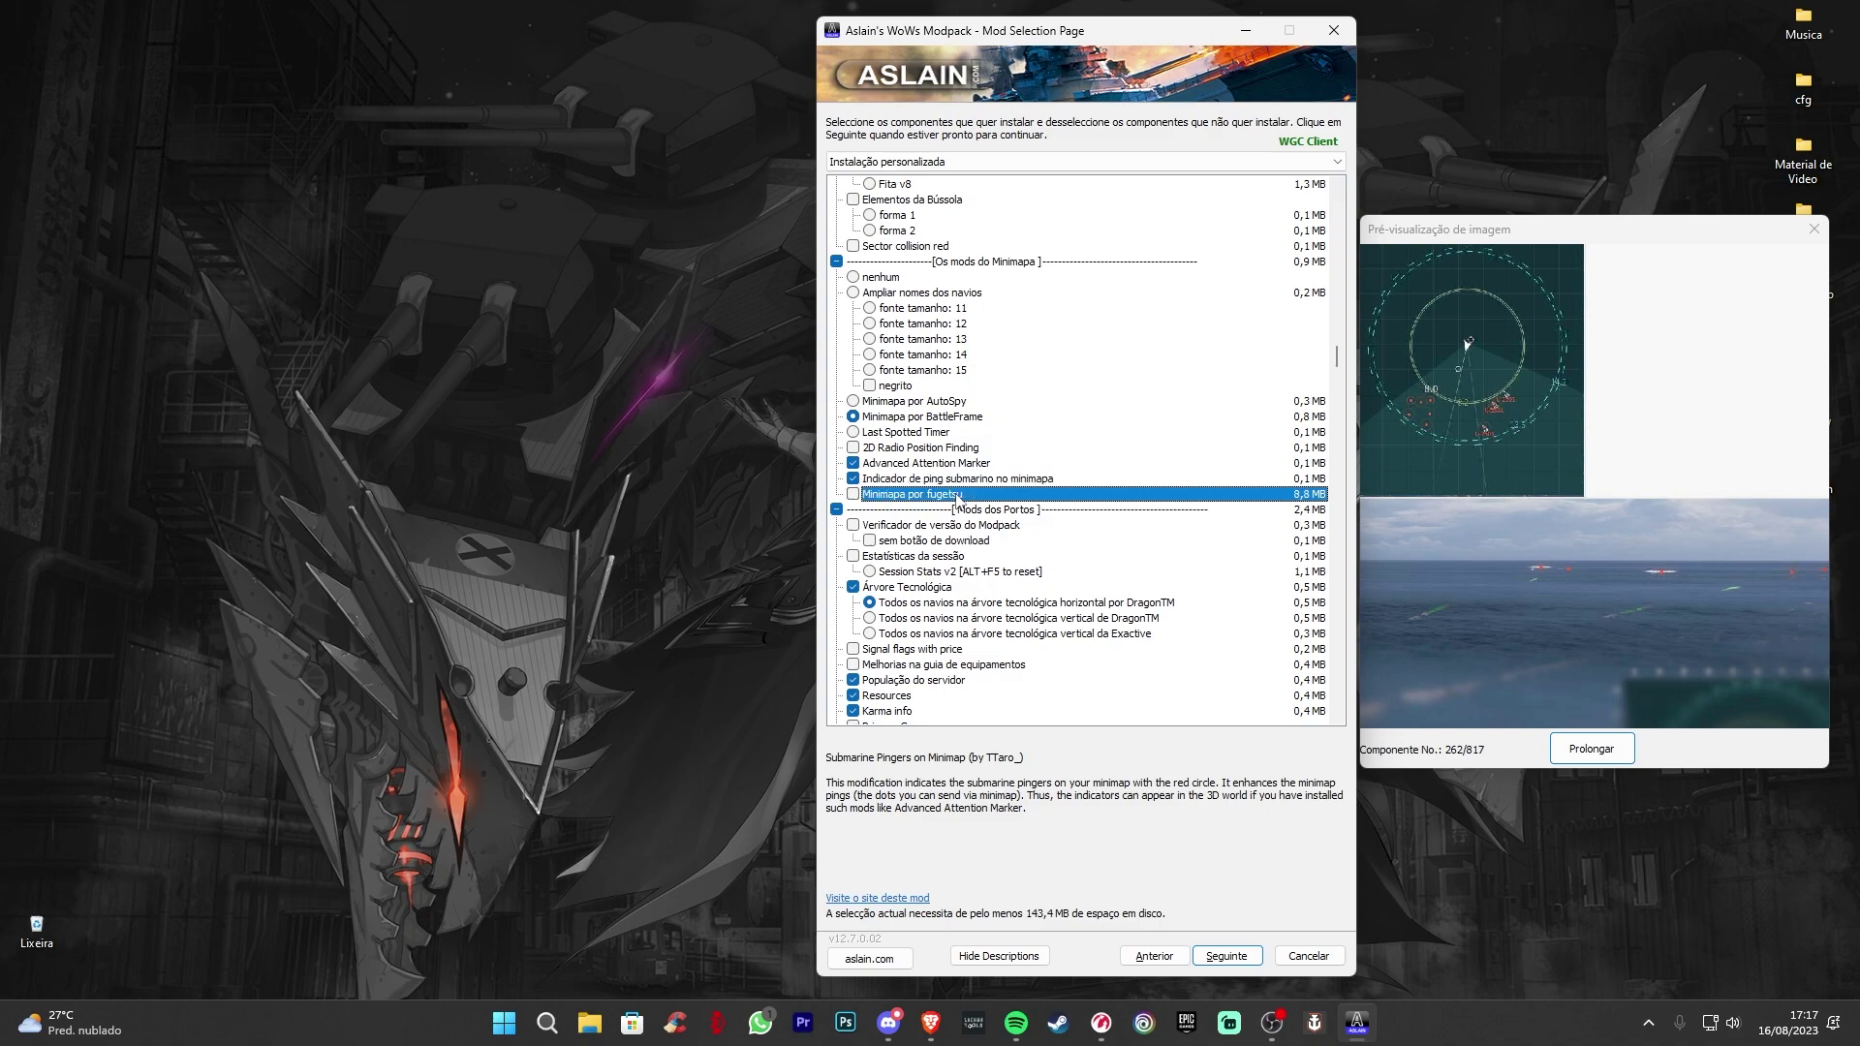
- Preview the port mods for DragonTM's horizontal tech tree, server population, Resources and Karma info, keeping them enabled
{"action": "scroll", "coordinate": [970, 485], "scroll_direction": "down", "scroll_amount": 1}
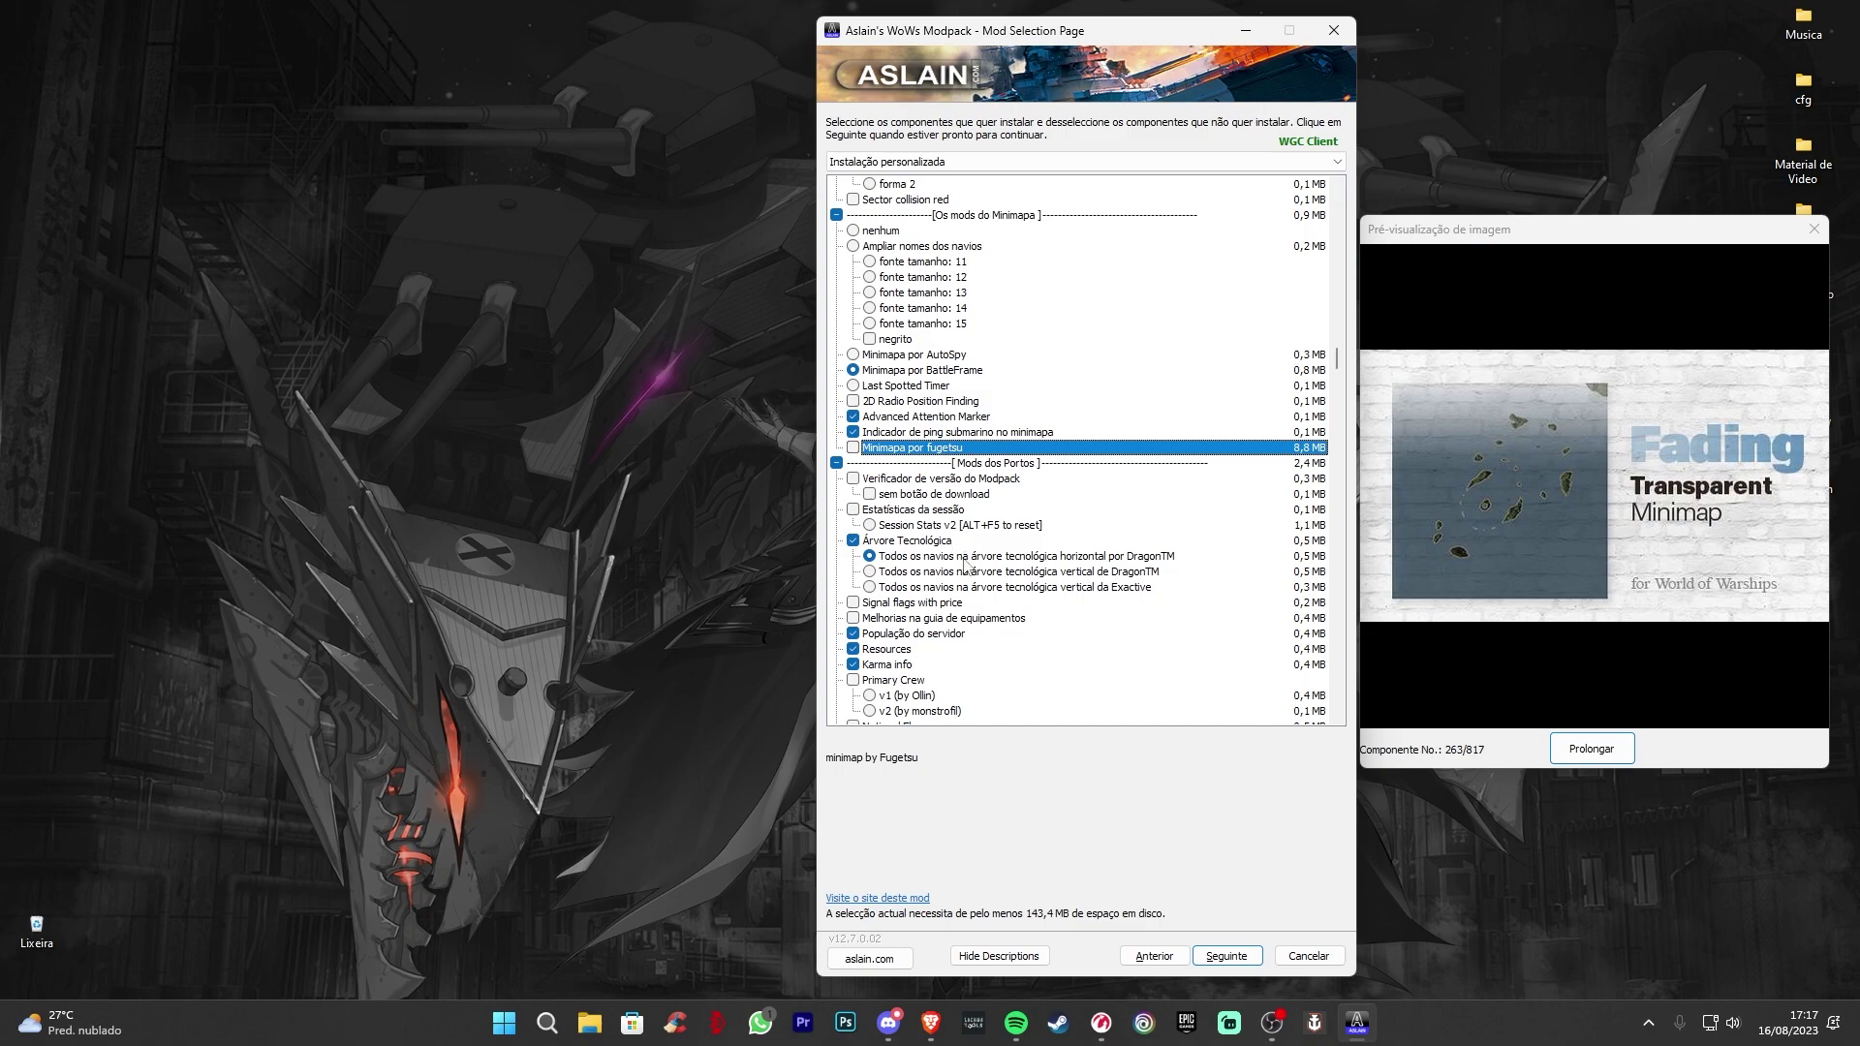
{"action": "left_click", "coordinate": [966, 560]}
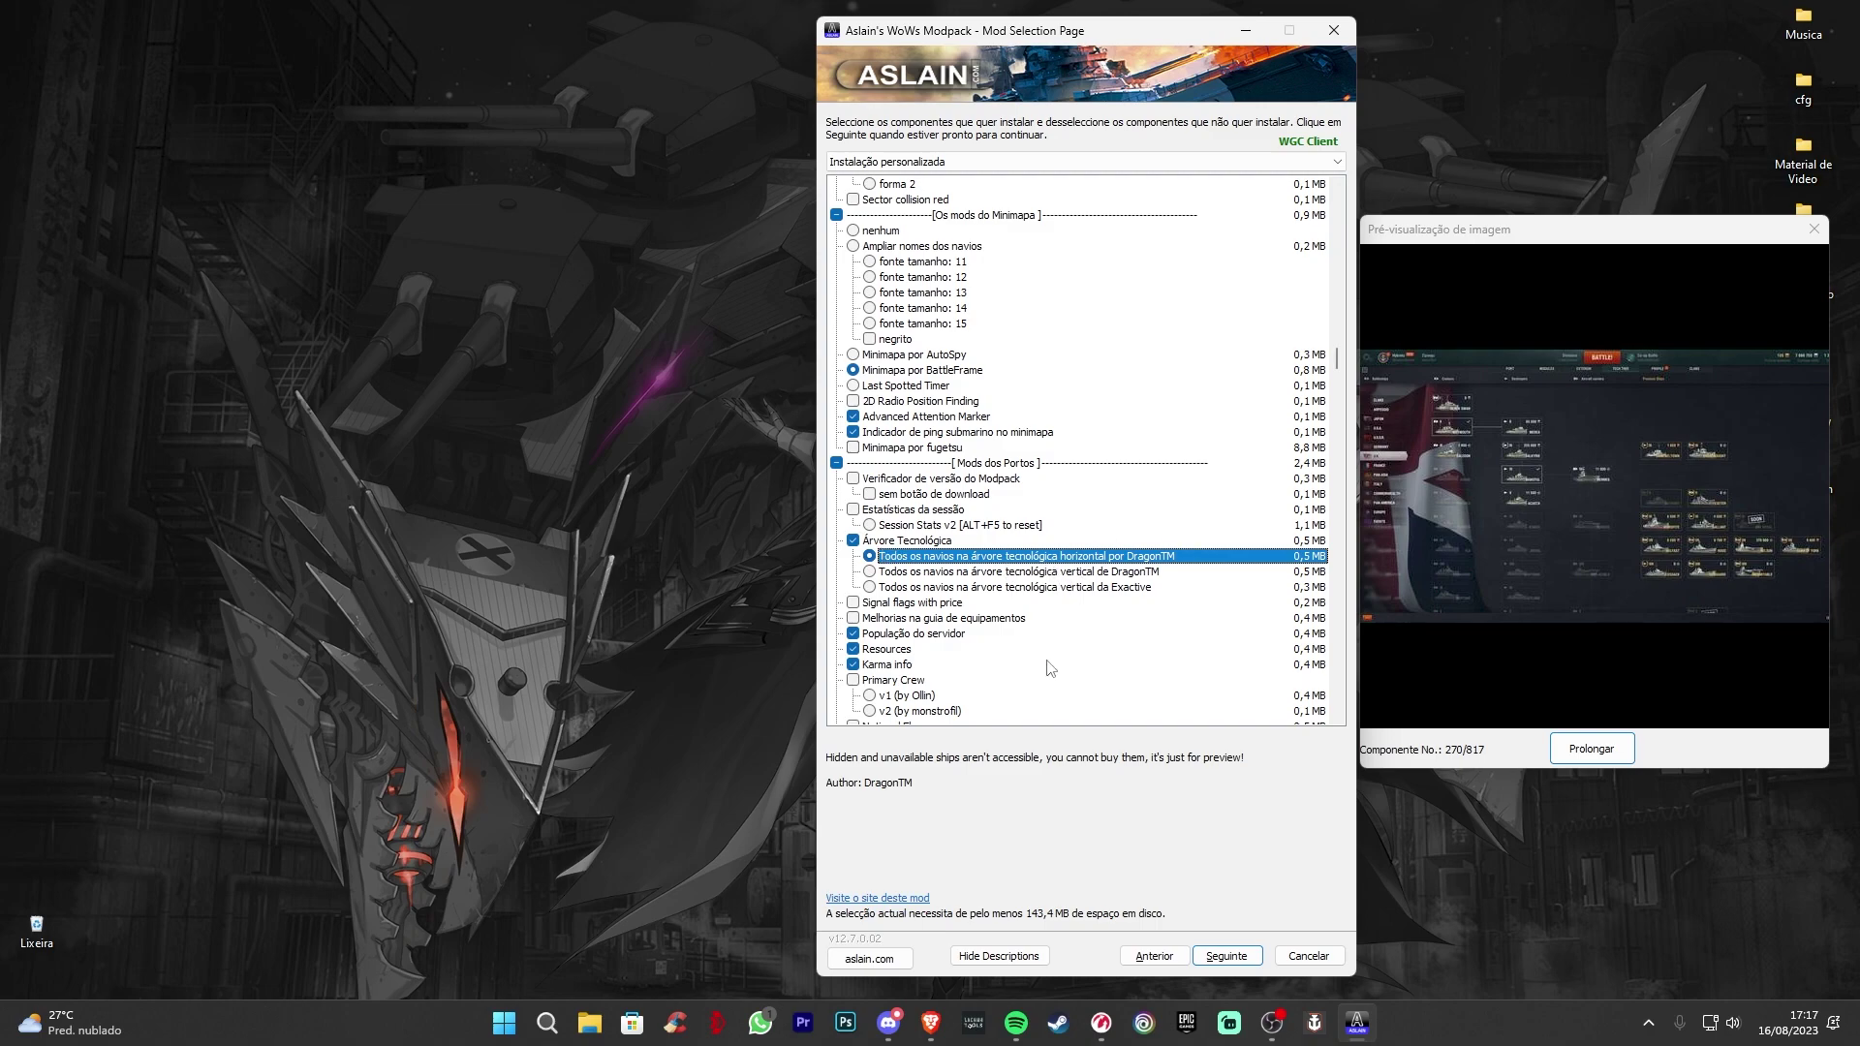
{"action": "scroll", "coordinate": [1019, 690], "scroll_direction": "down", "scroll_amount": 1}
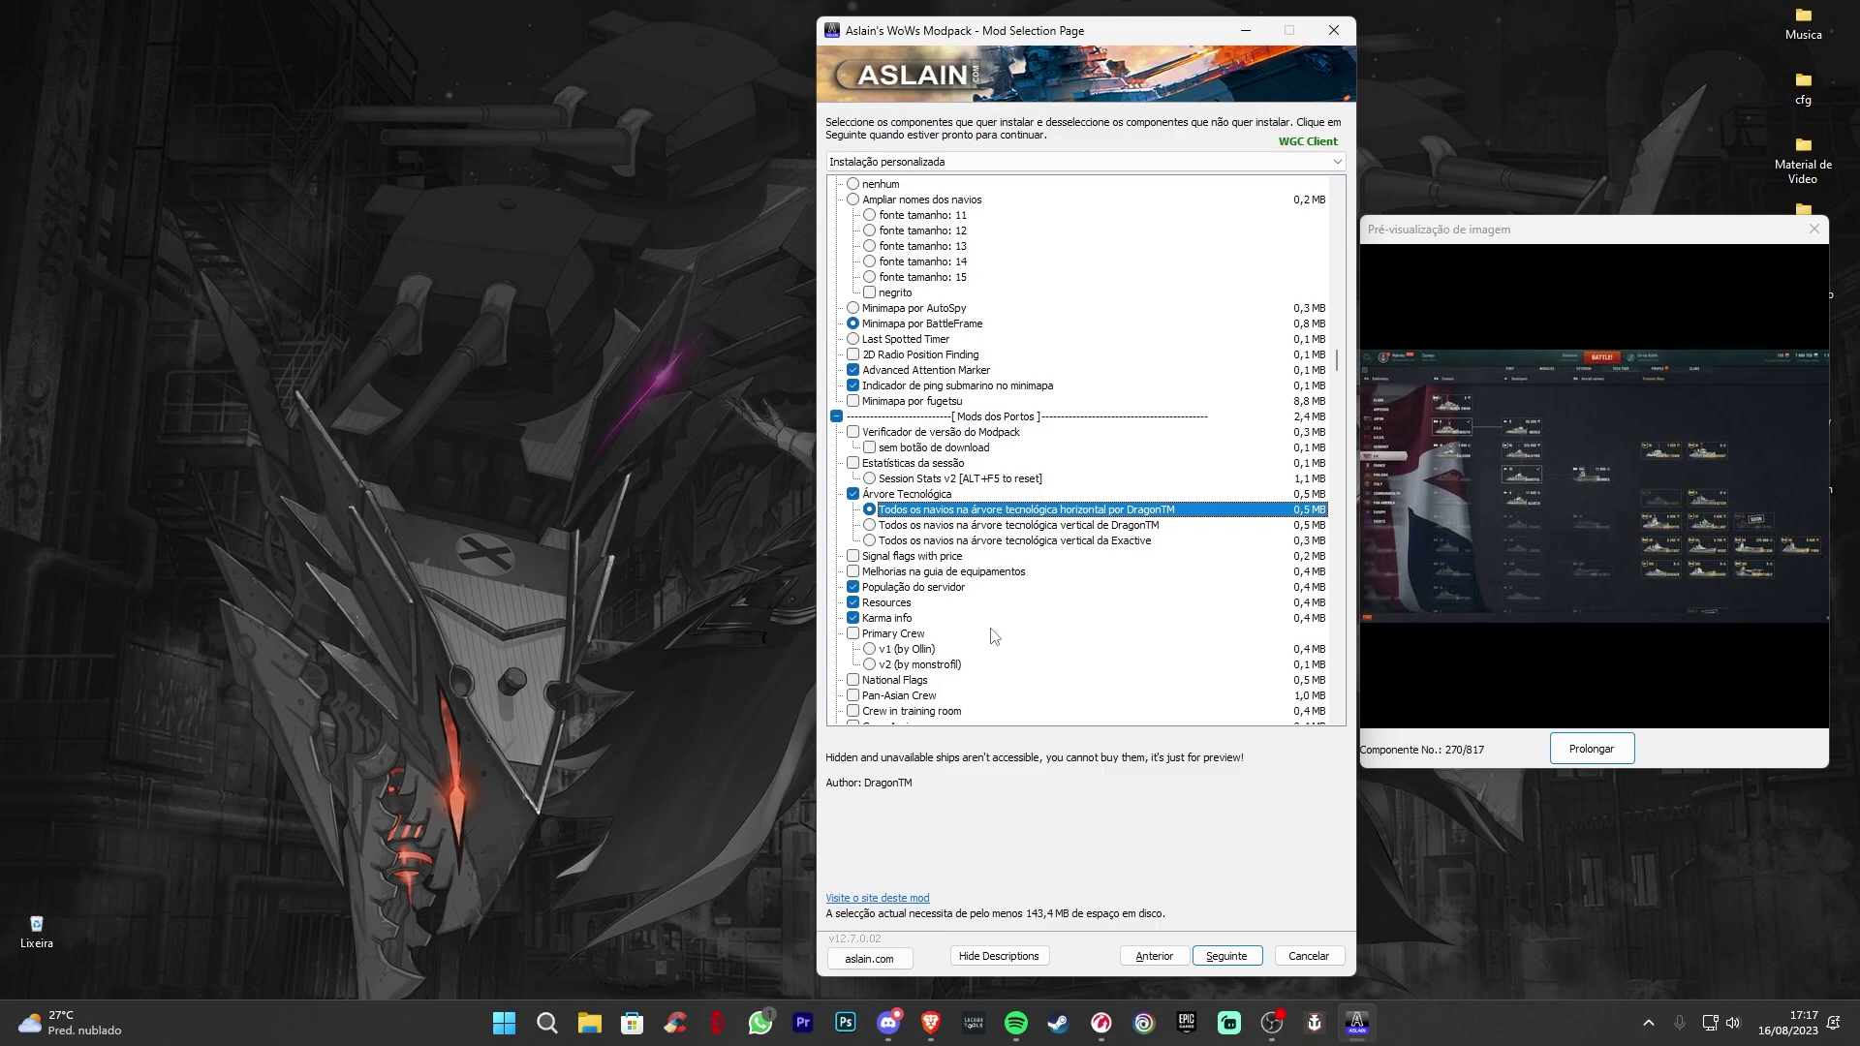
{"action": "scroll", "coordinate": [993, 635], "scroll_direction": "down", "scroll_amount": 2}
{"action": "left_click", "coordinate": [952, 496]}
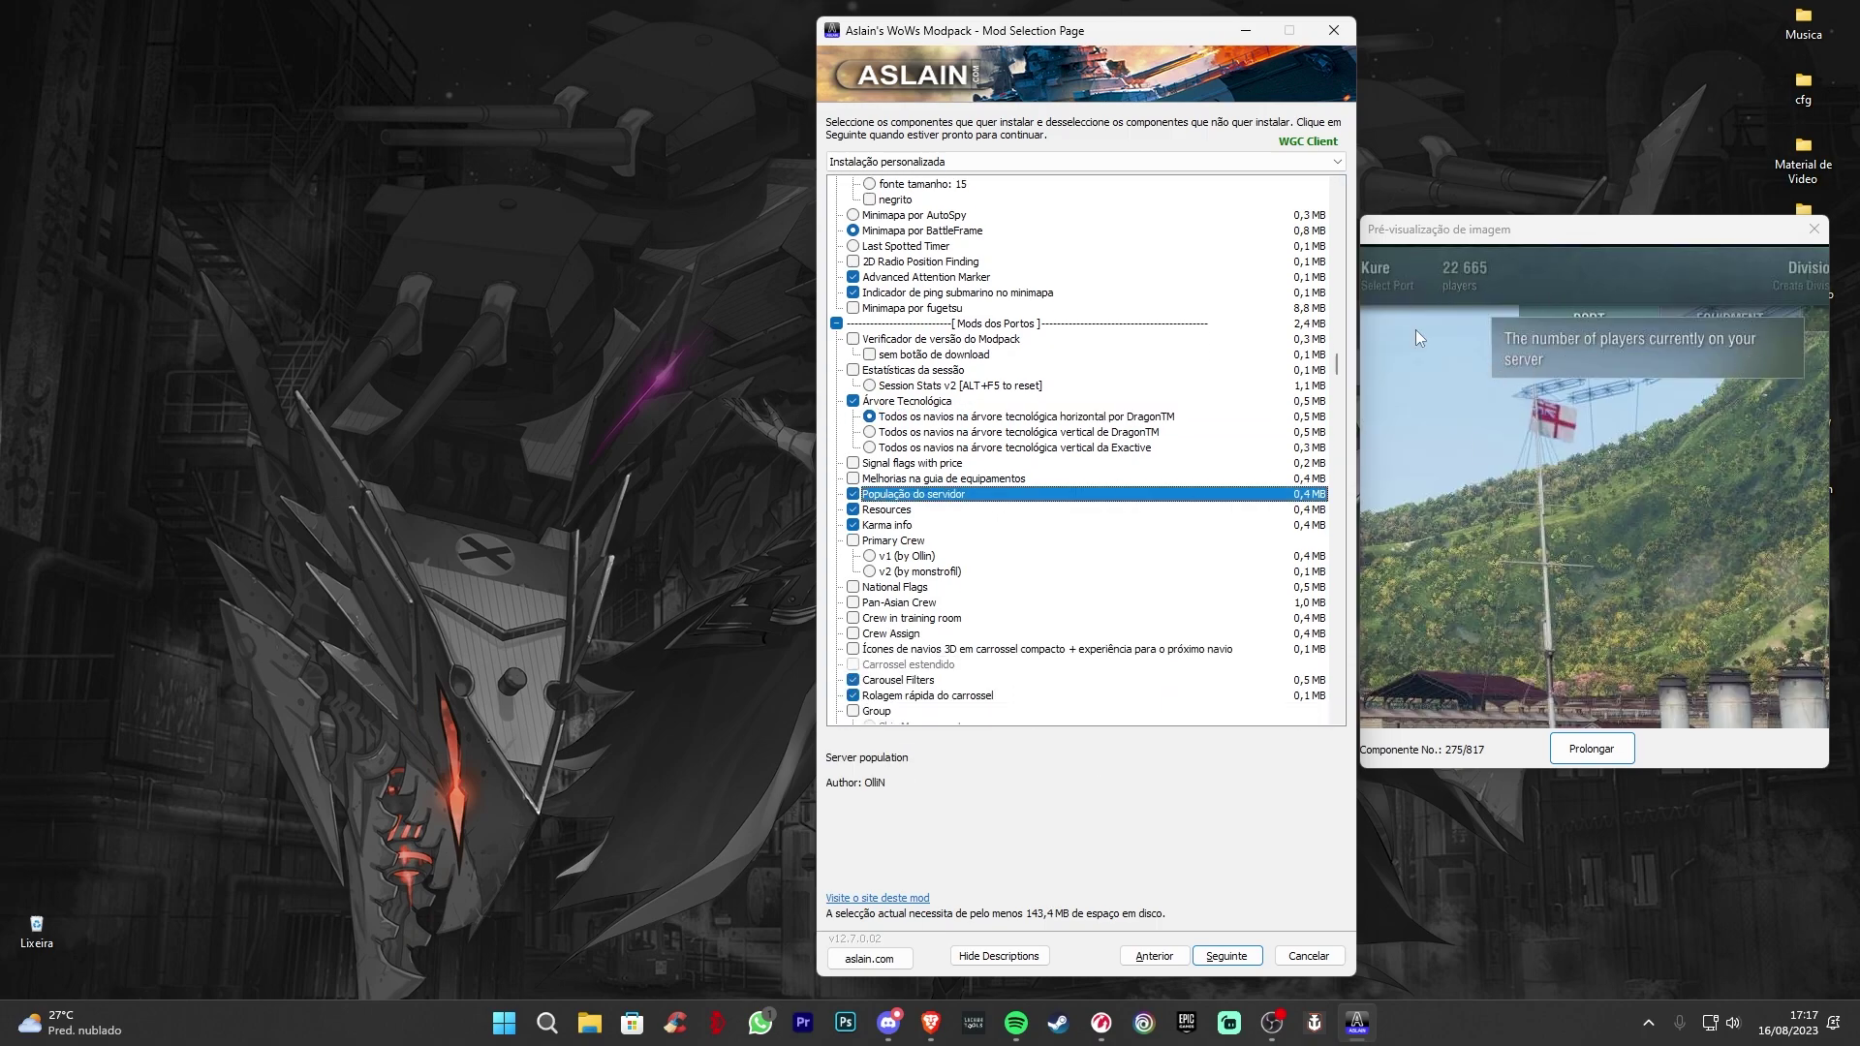
{"action": "left_click", "coordinate": [904, 514]}
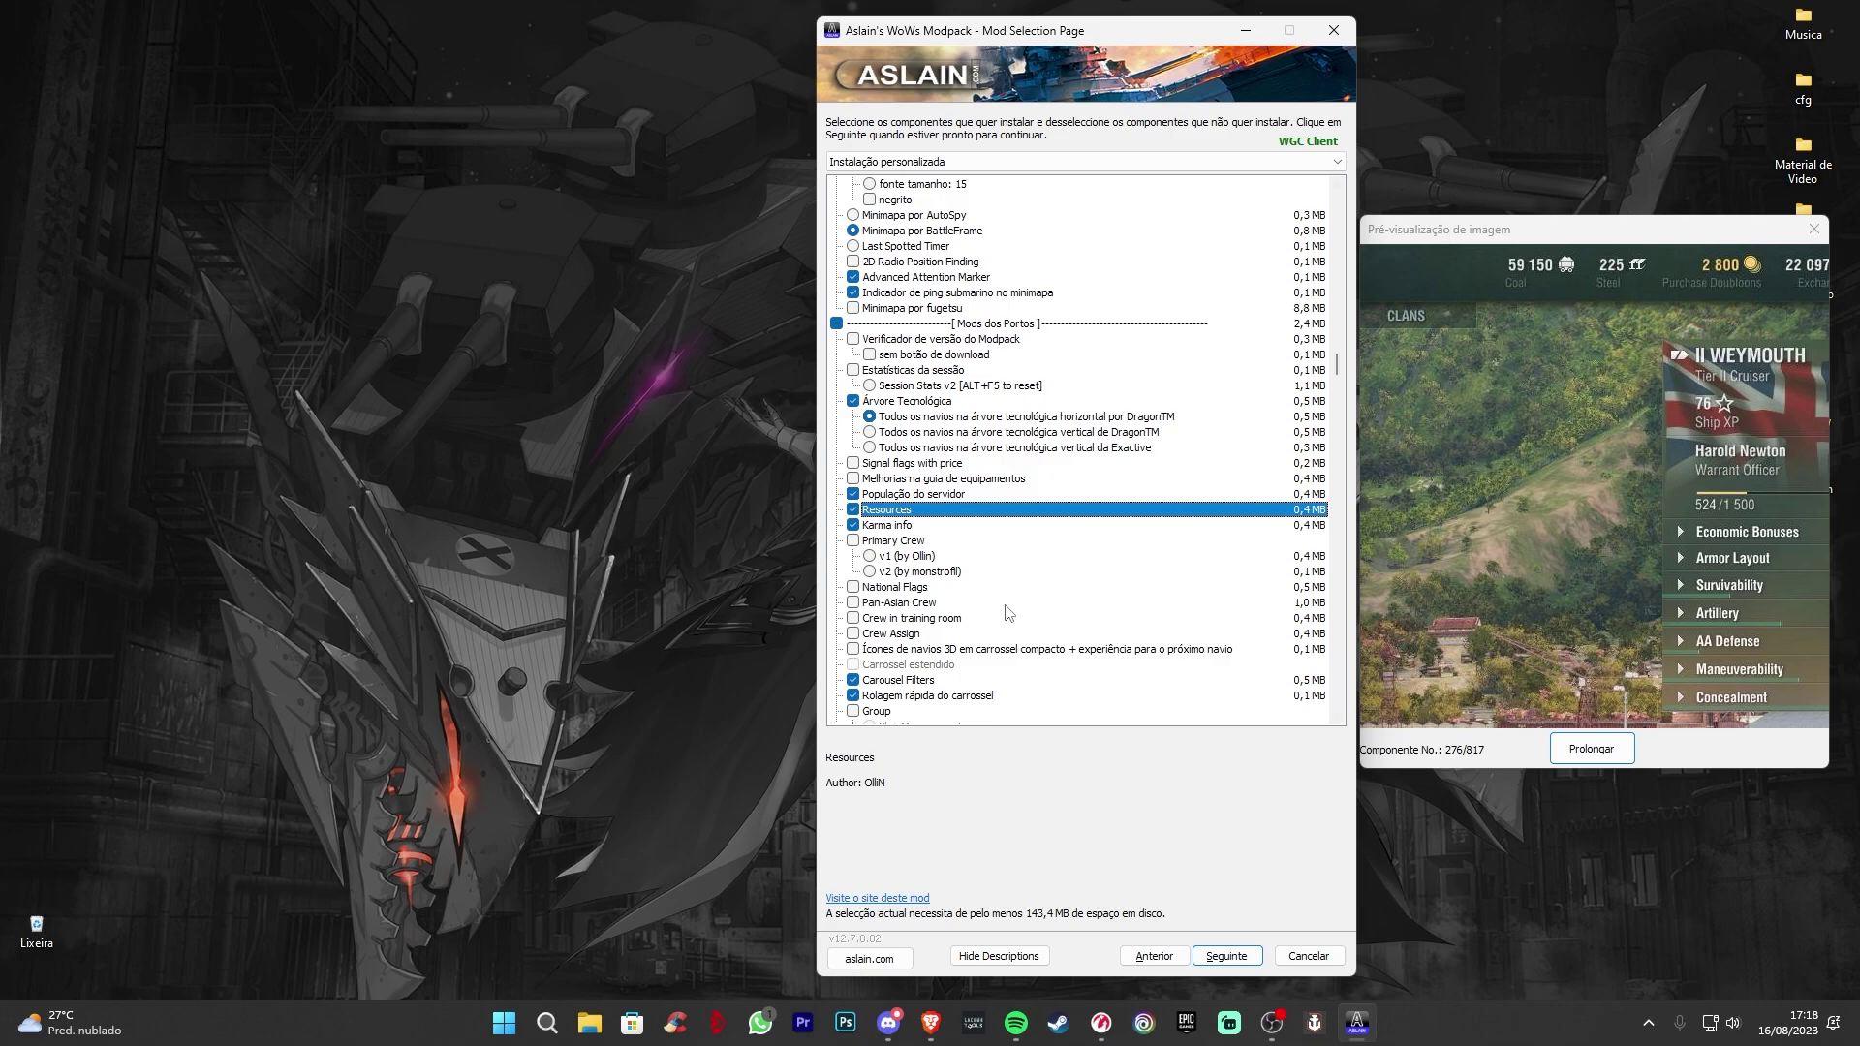
{"action": "left_click", "coordinate": [932, 527]}
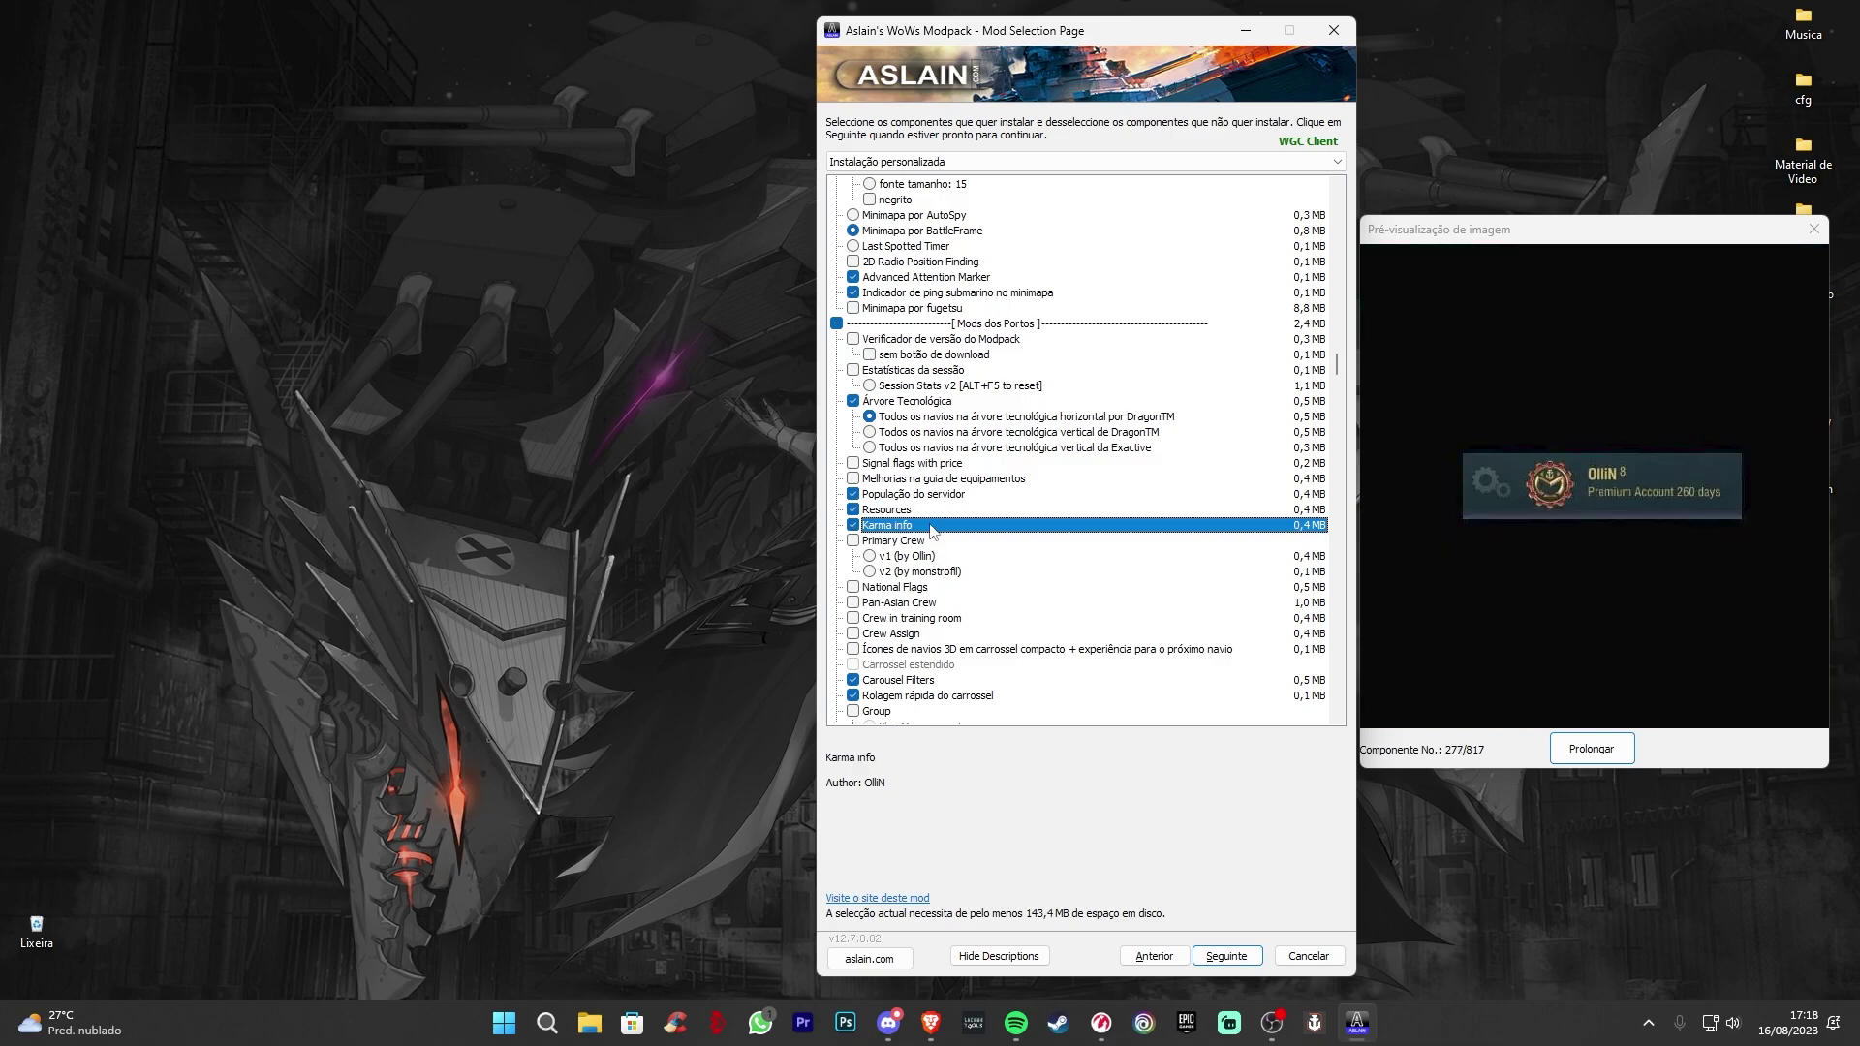
- Preview the Carousel Filters, fast carousel scrolling, and overmatch, damage-per-minute and decimal speed port mods, keeping them enabled
{"action": "scroll", "coordinate": [1018, 532], "scroll_direction": "down", "scroll_amount": 3}
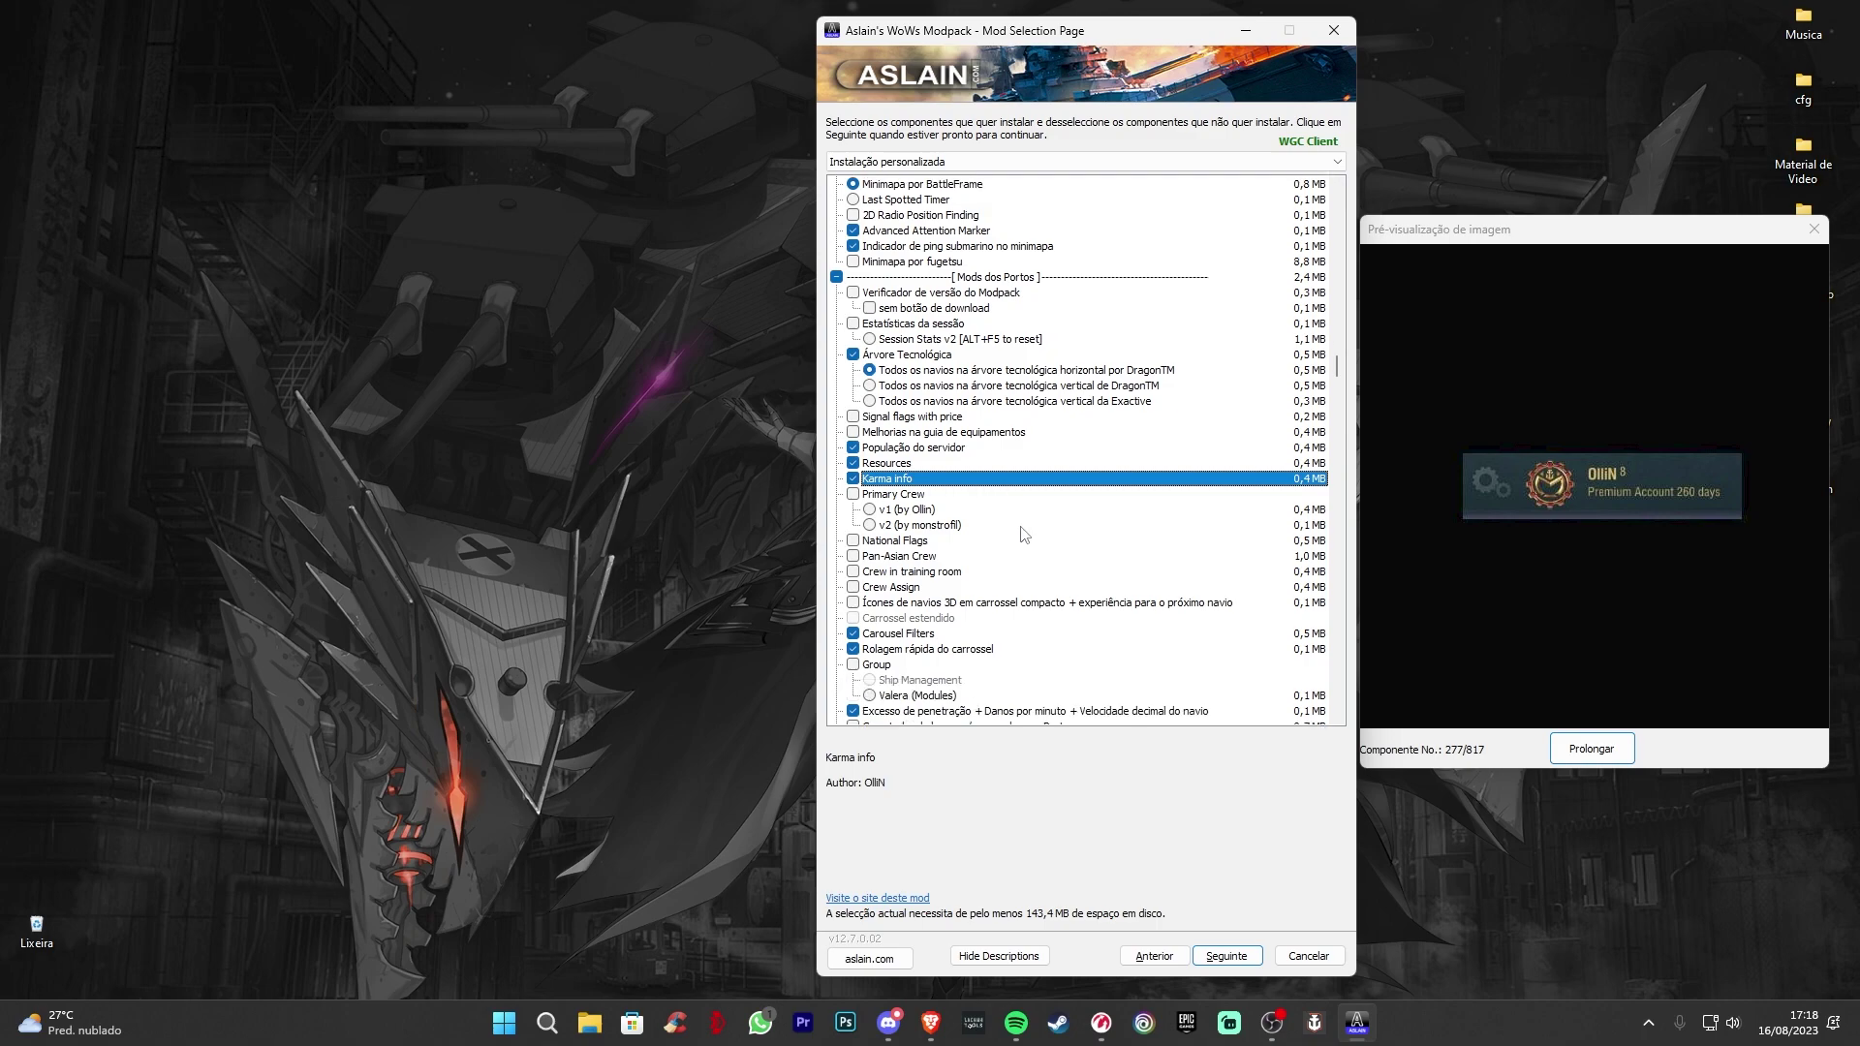
{"action": "scroll", "coordinate": [1001, 533], "scroll_direction": "down", "scroll_amount": 2}
{"action": "left_click", "coordinate": [938, 450]}
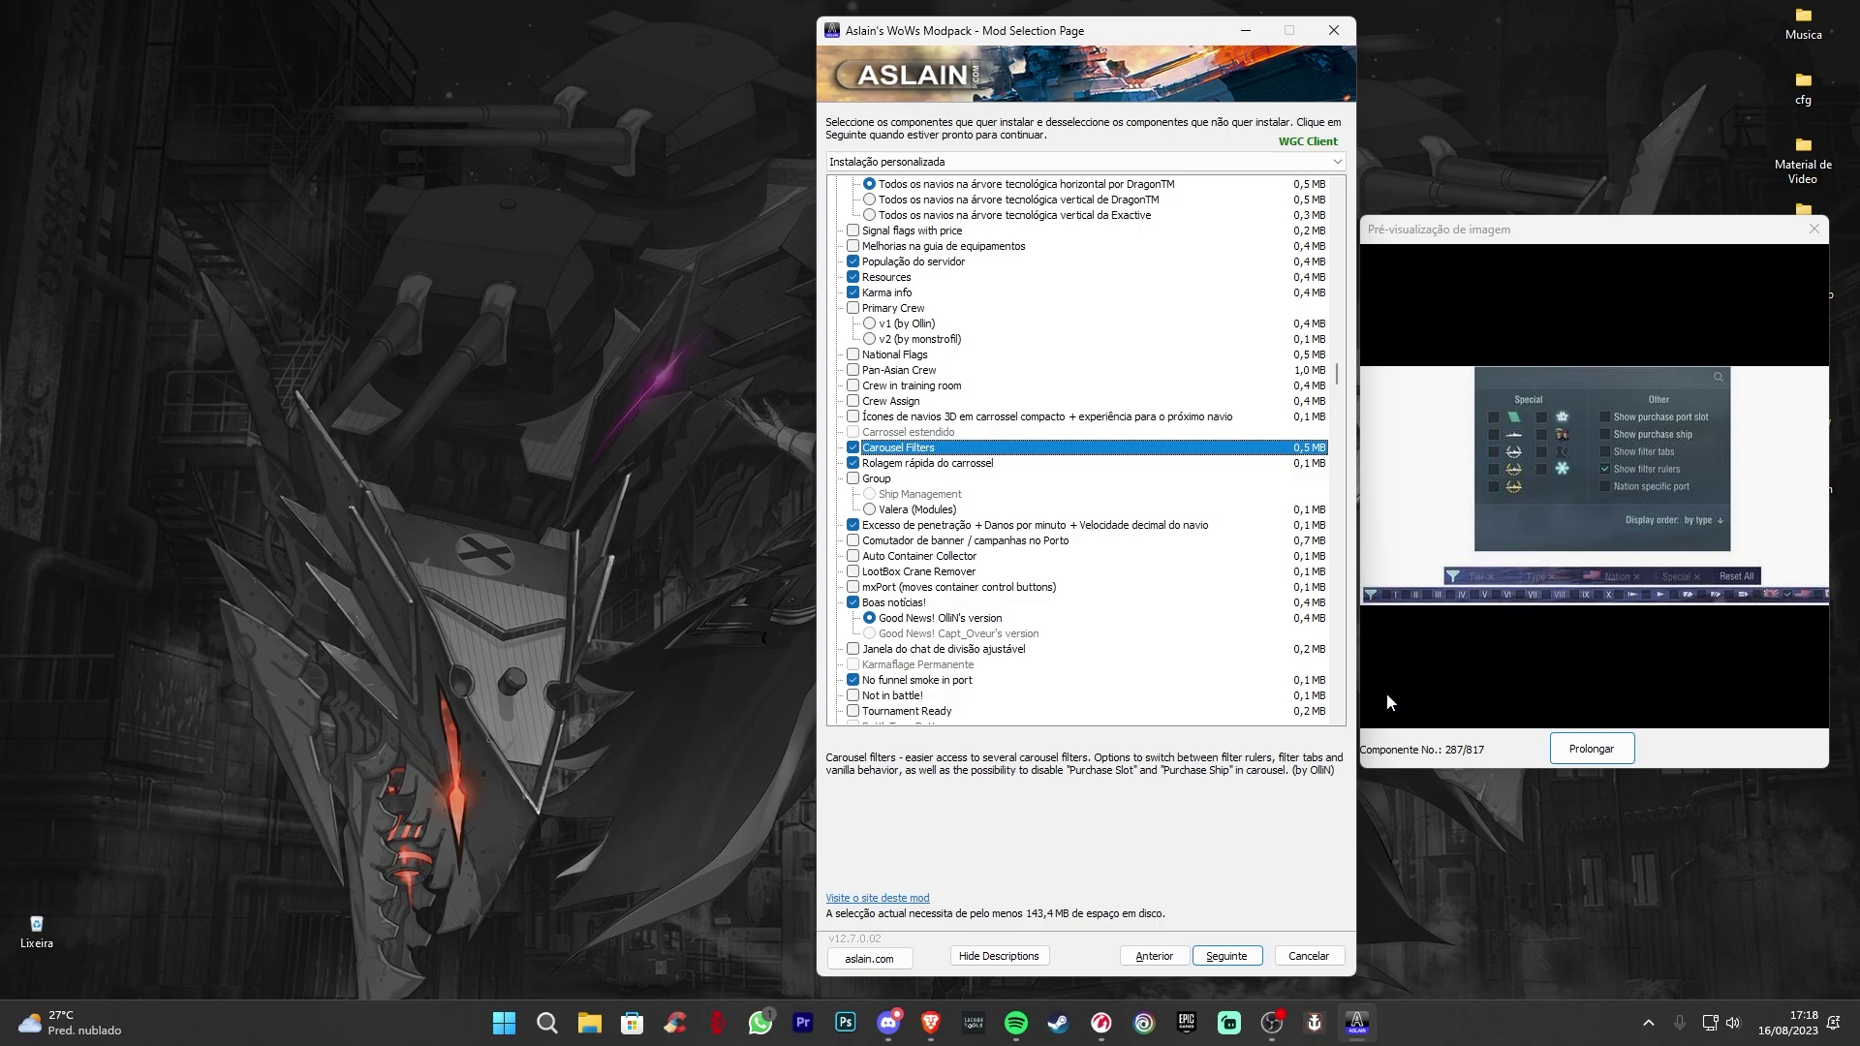
{"action": "left_click", "coordinate": [996, 464]}
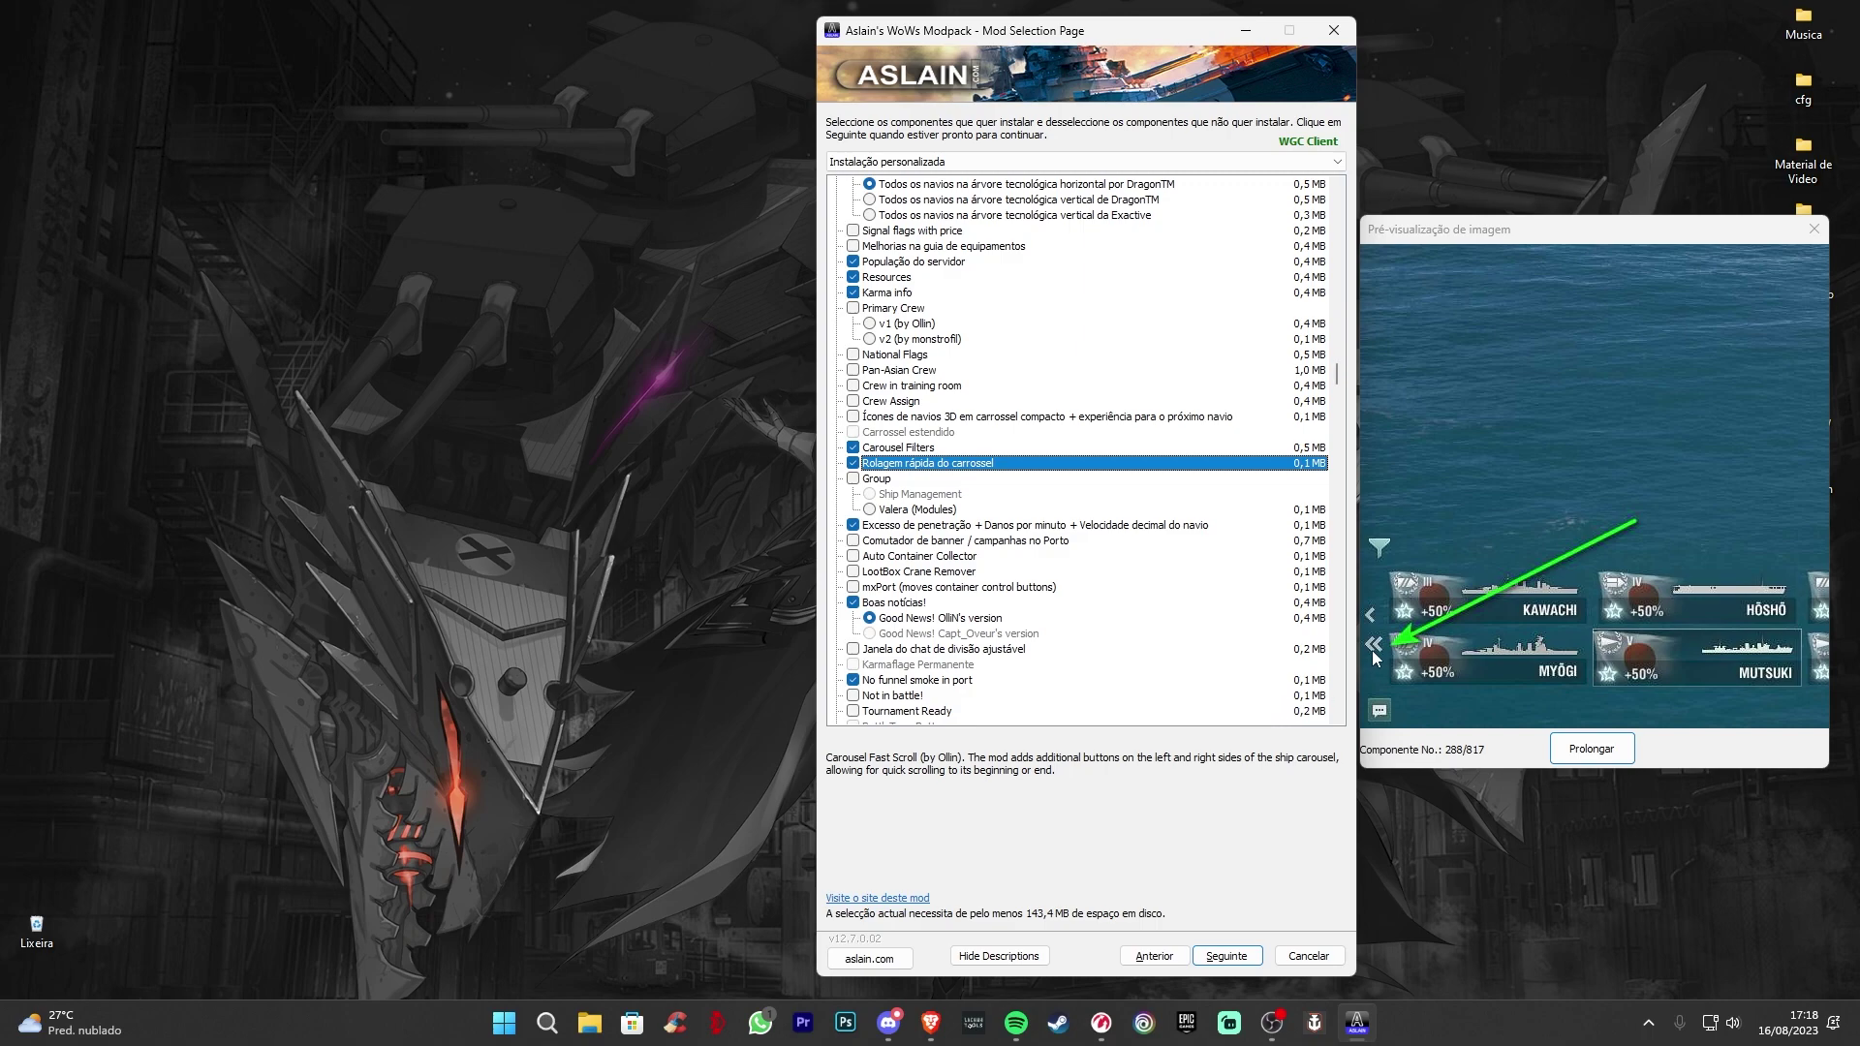
{"action": "scroll", "coordinate": [974, 519], "scroll_direction": "down", "scroll_amount": 1}
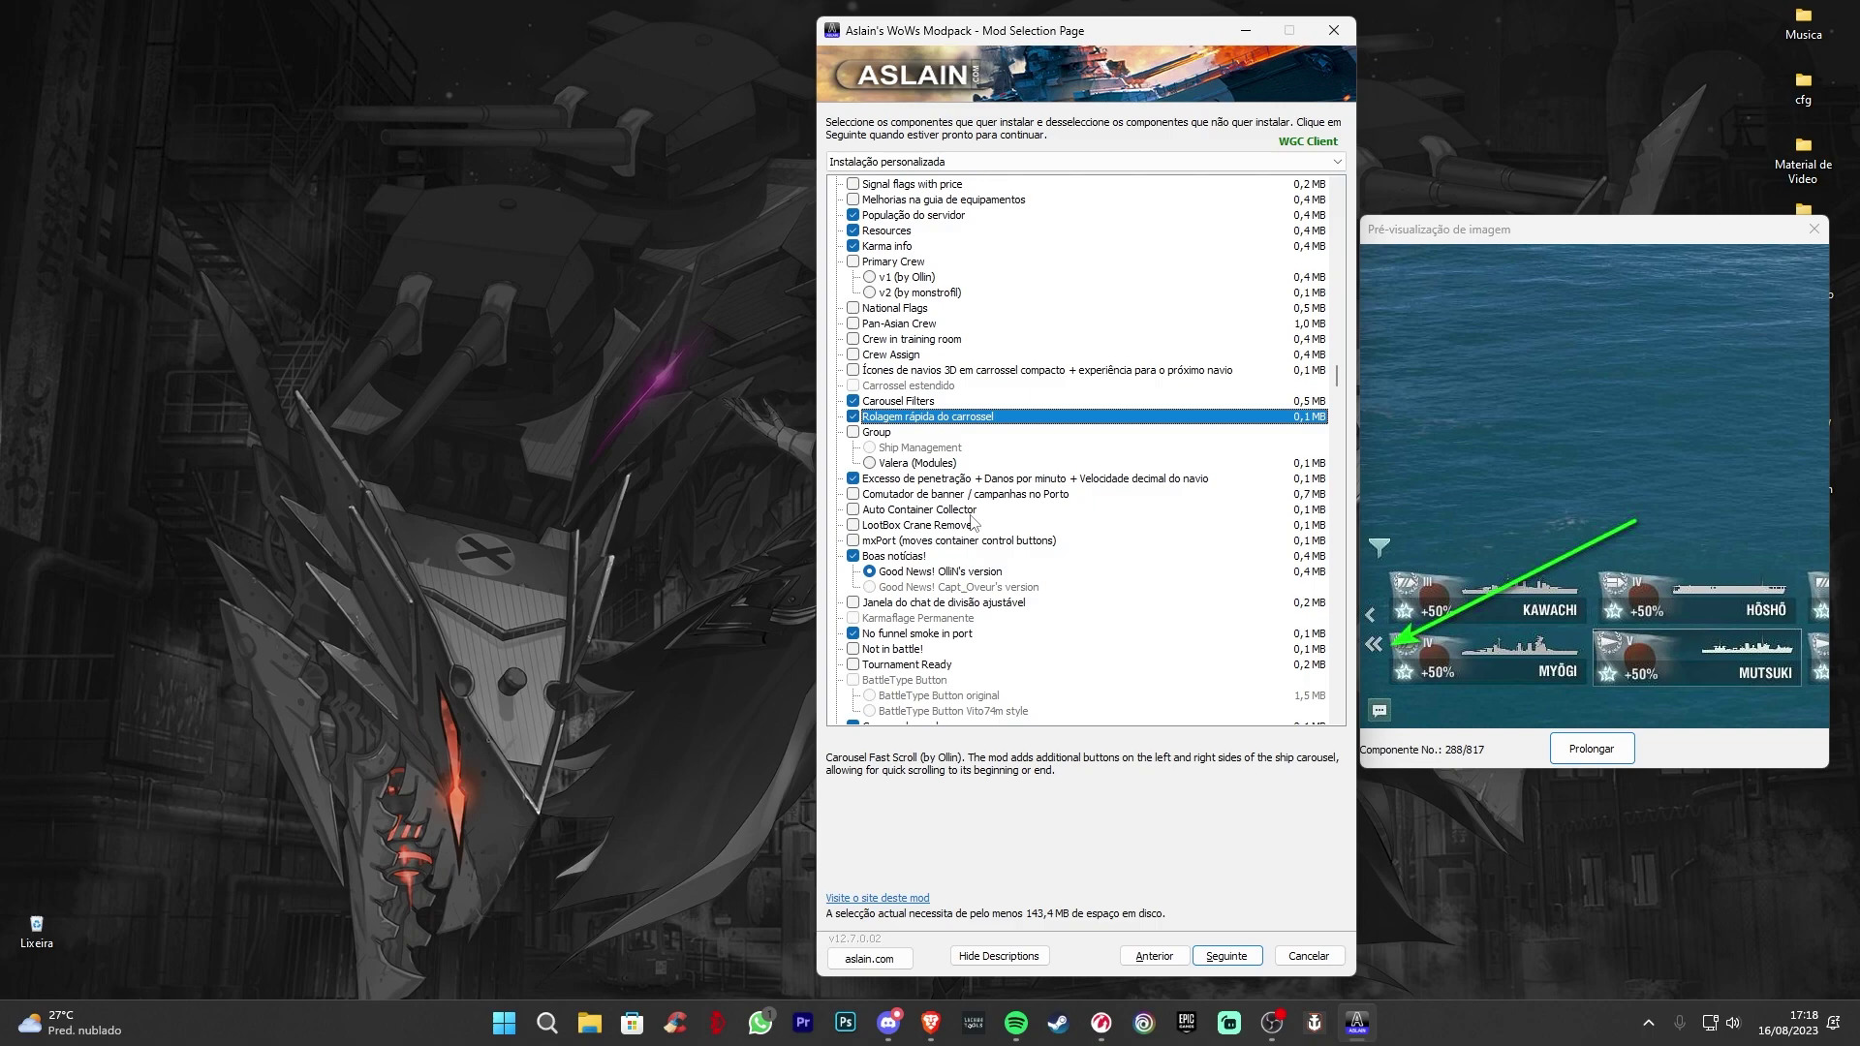
{"action": "left_click", "coordinate": [958, 480]}
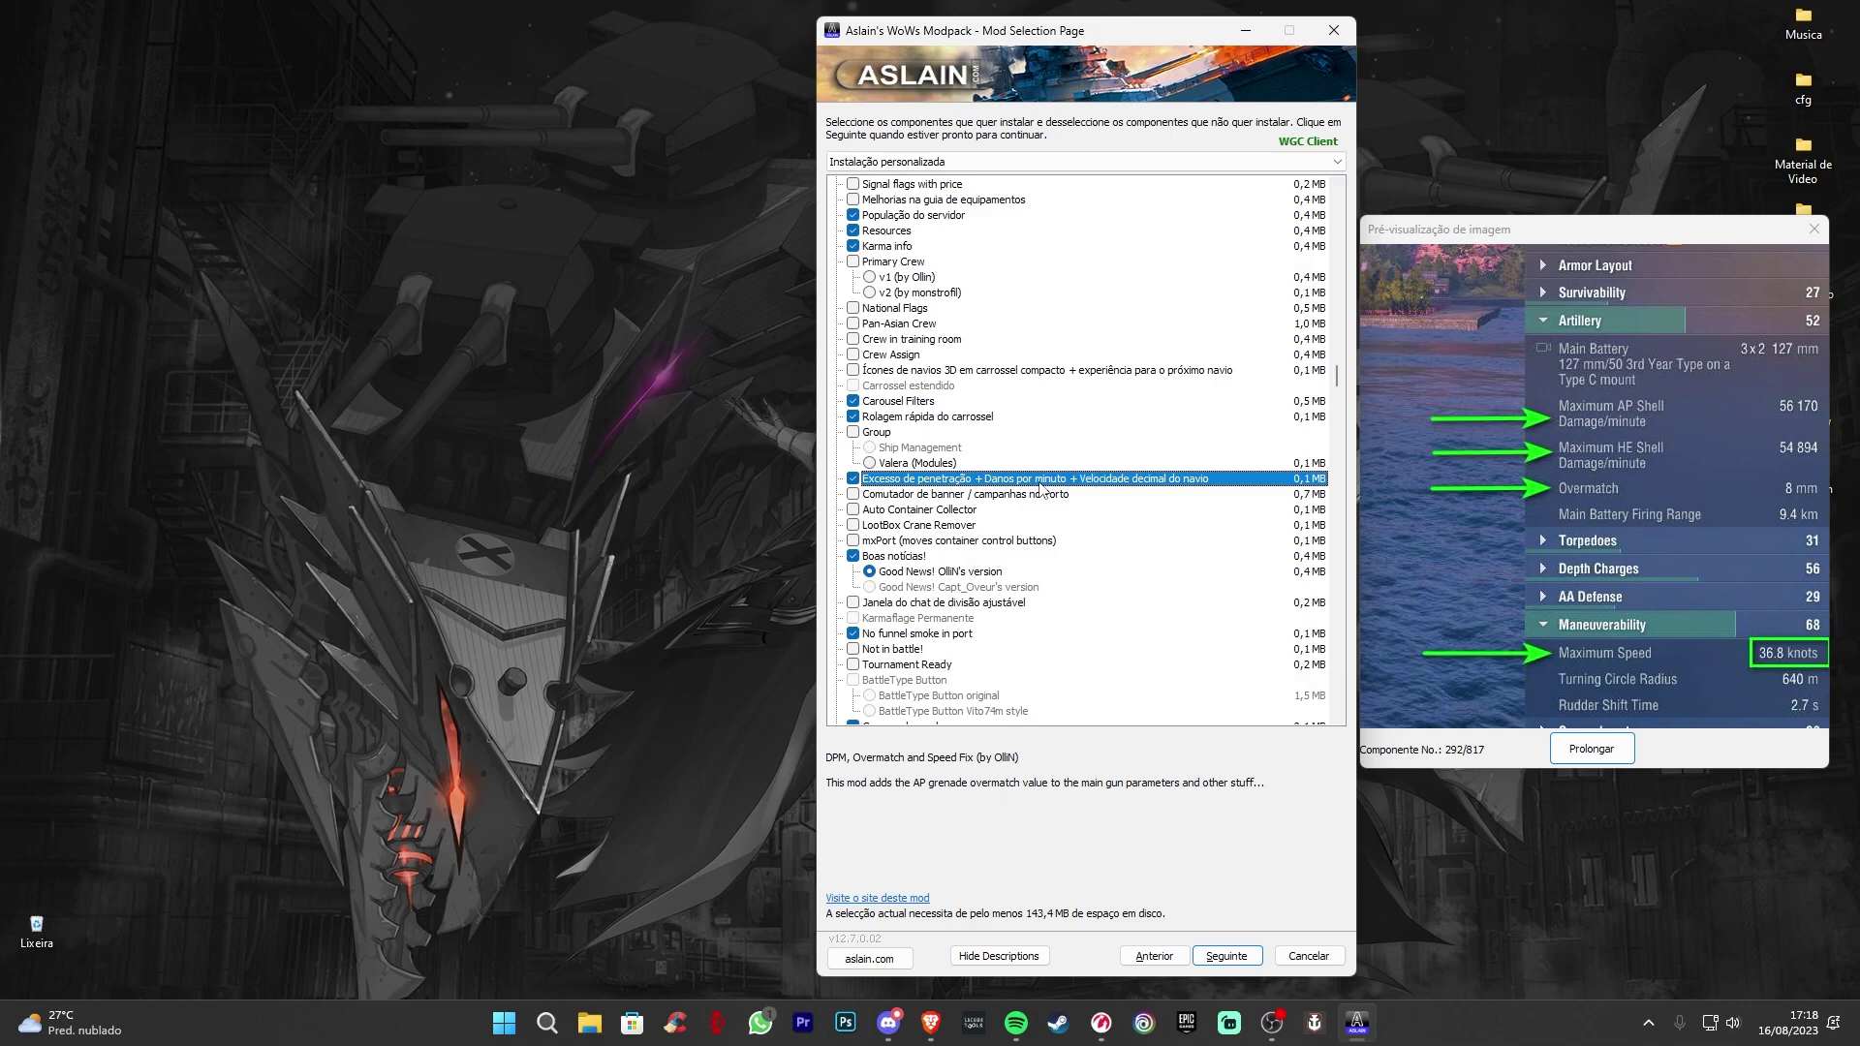
- Preview OlliN's Good News, No funnel smoke in port and the more visible trained commander perks mods, keeping them enabled
{"action": "left_click", "coordinate": [1012, 572]}
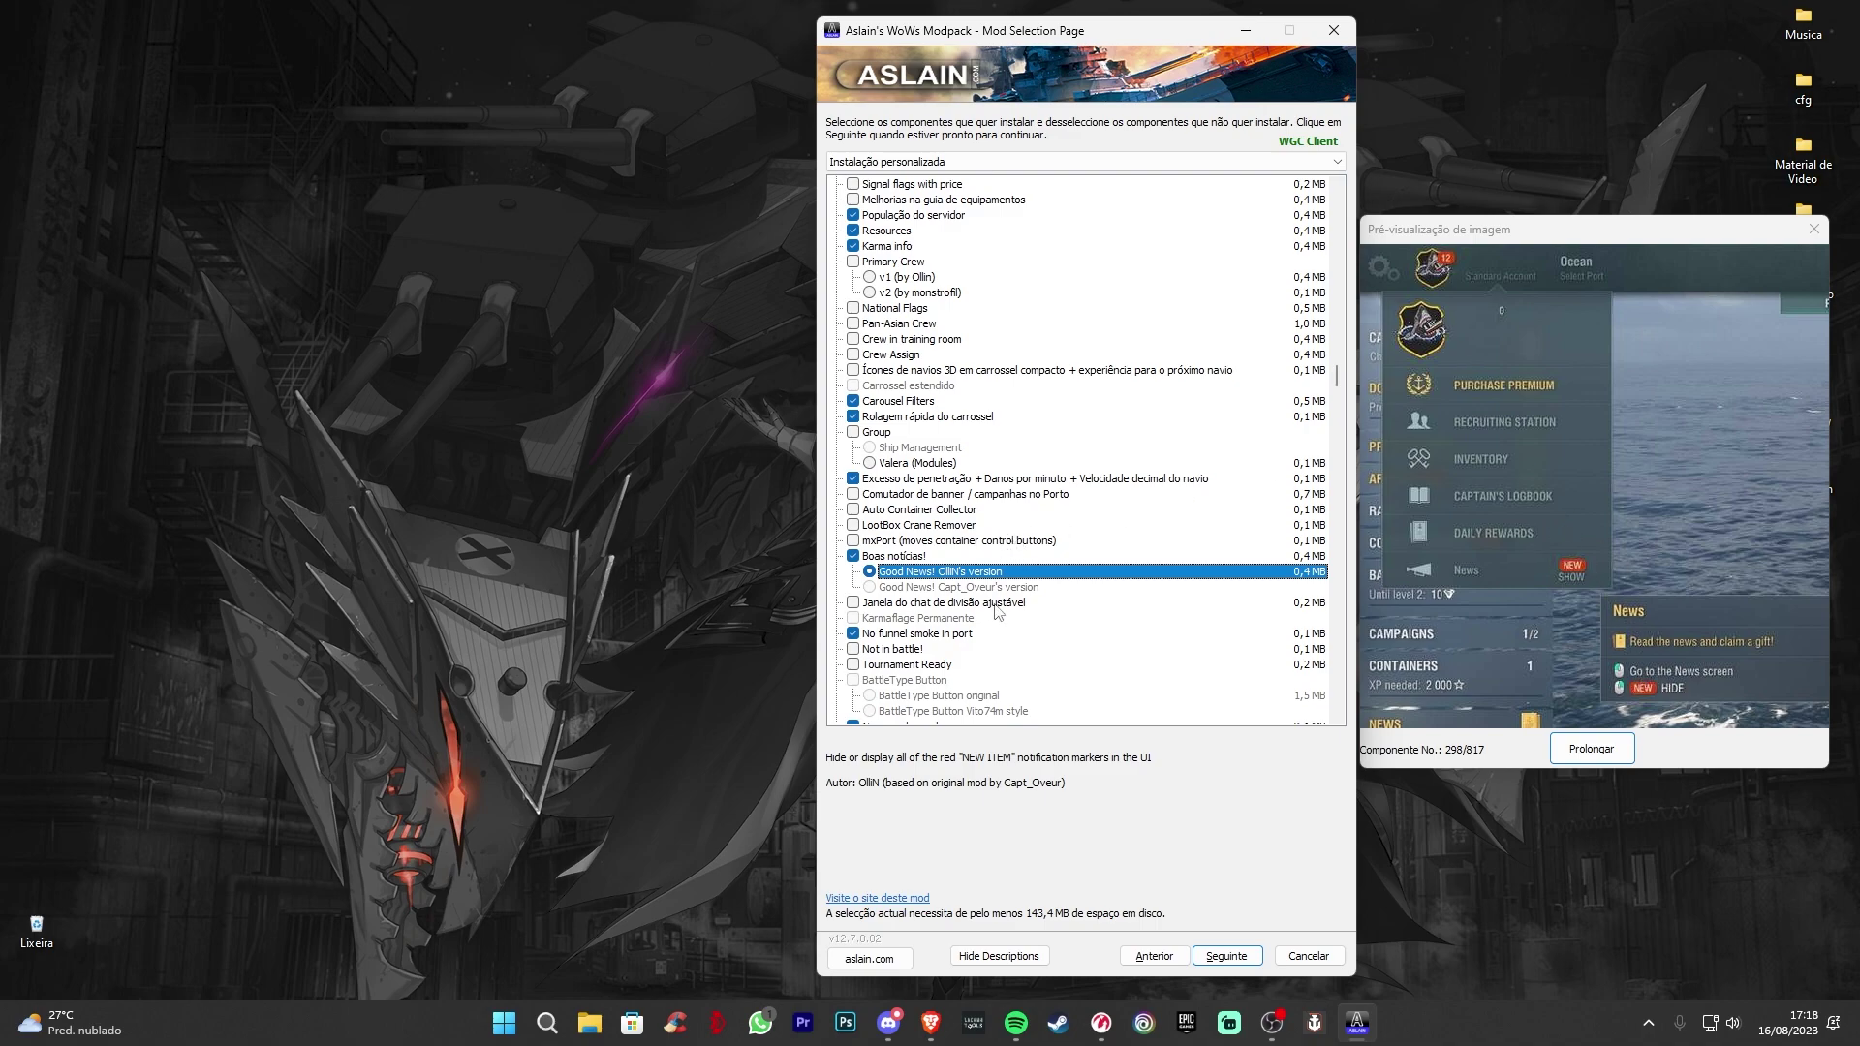
{"action": "scroll", "coordinate": [993, 610], "scroll_direction": "down", "scroll_amount": 3}
{"action": "scroll", "coordinate": [1013, 578], "scroll_direction": "down", "scroll_amount": 1}
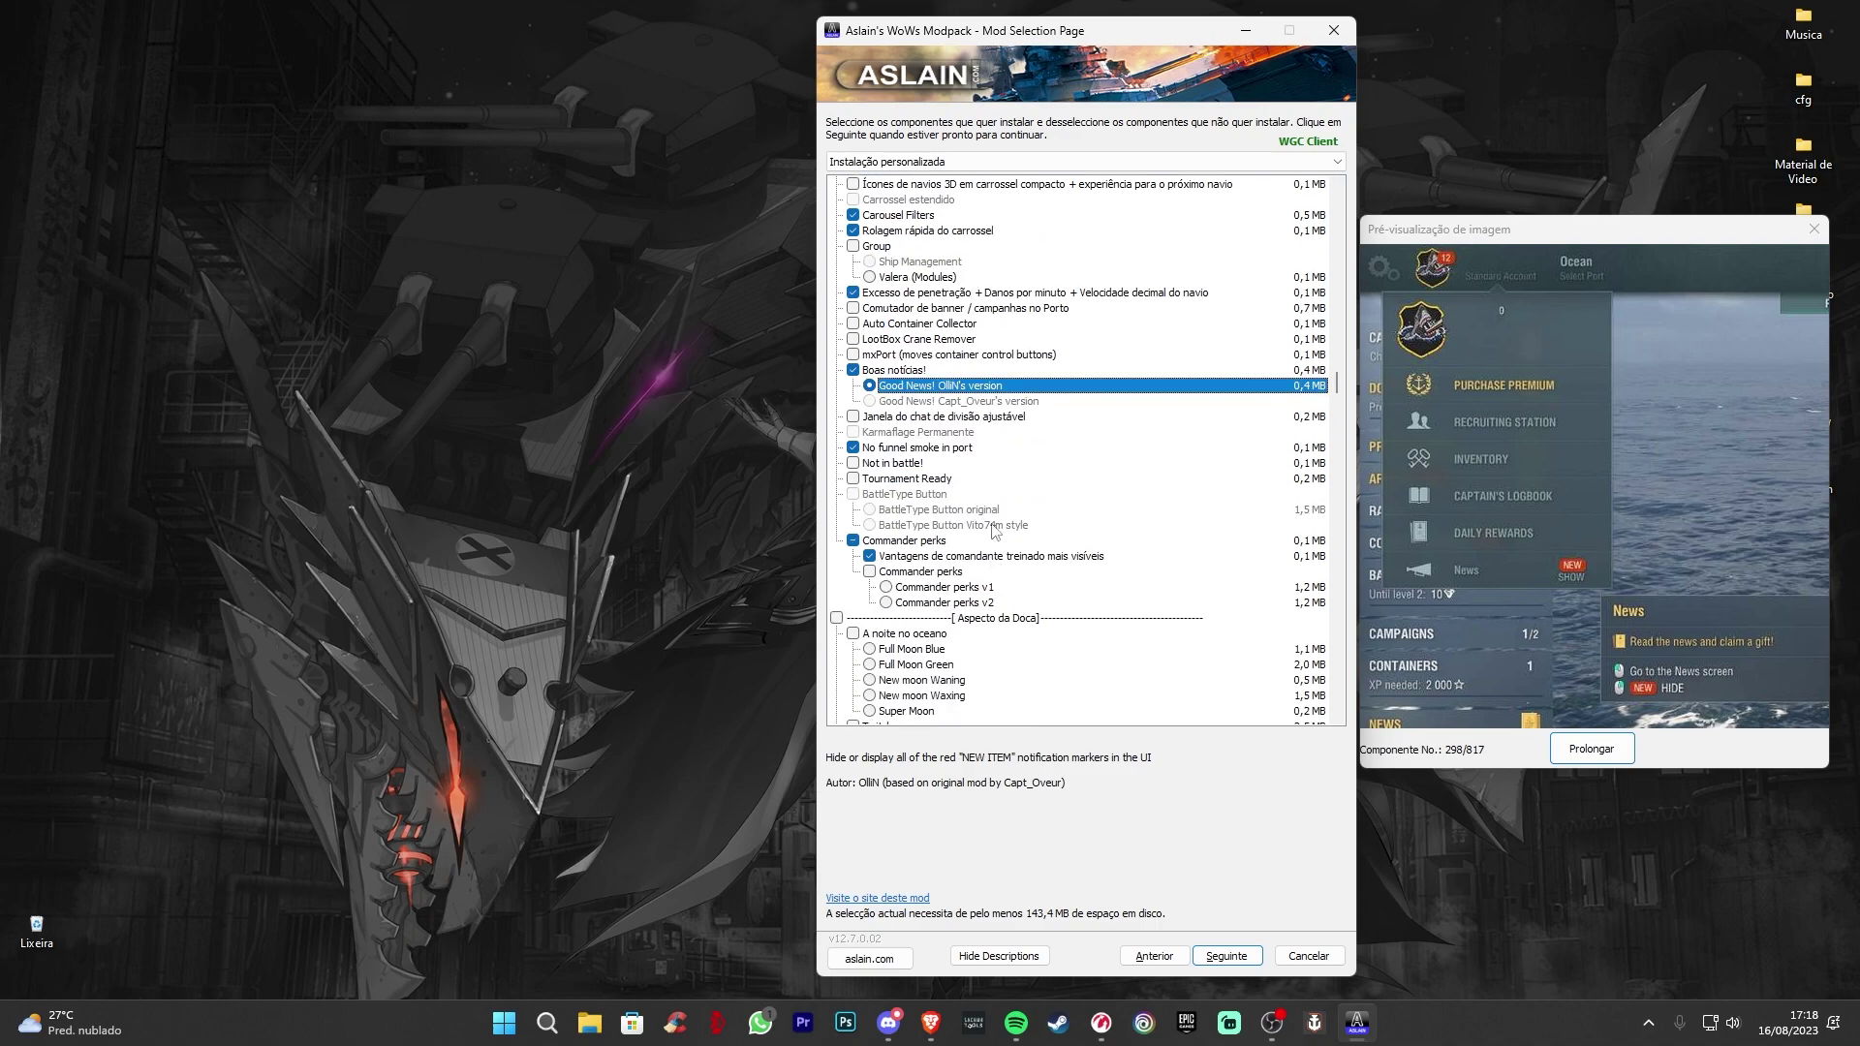
{"action": "left_click", "coordinate": [942, 451]}
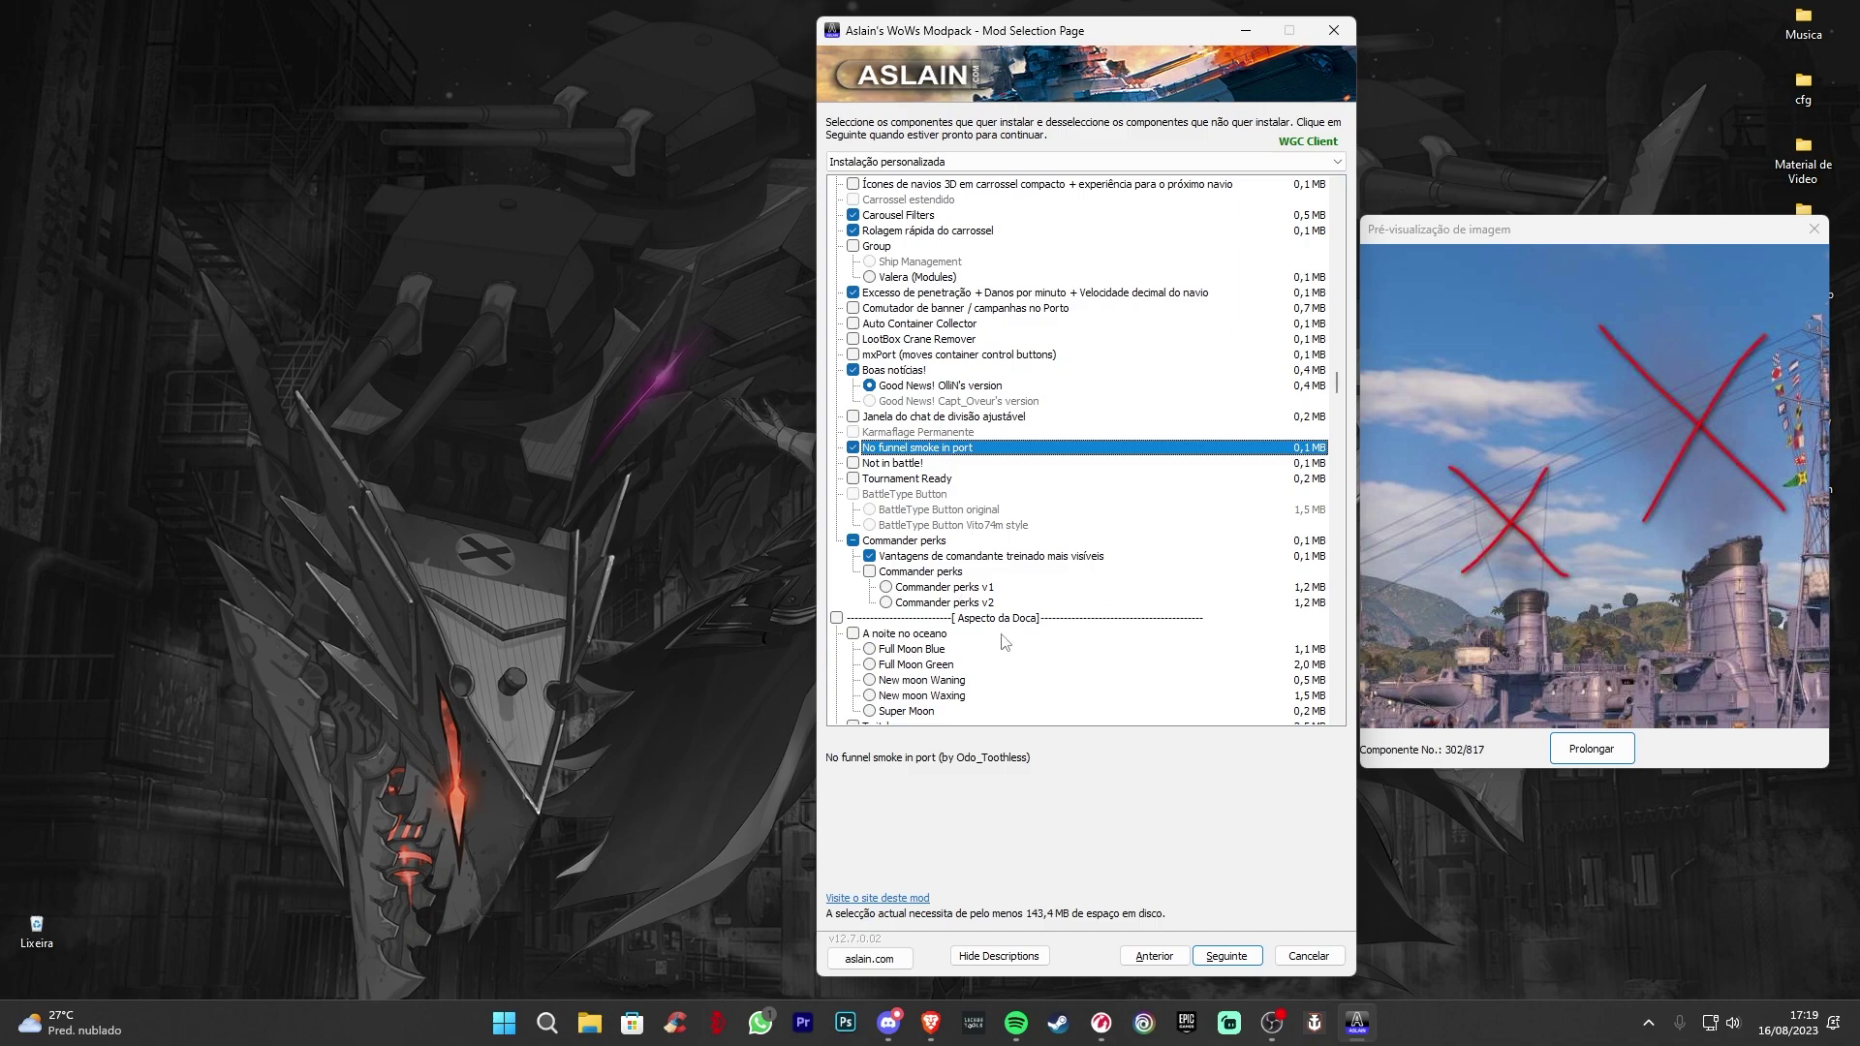
{"action": "left_click", "coordinate": [1046, 558]}
{"action": "left_click", "coordinate": [1047, 560]}
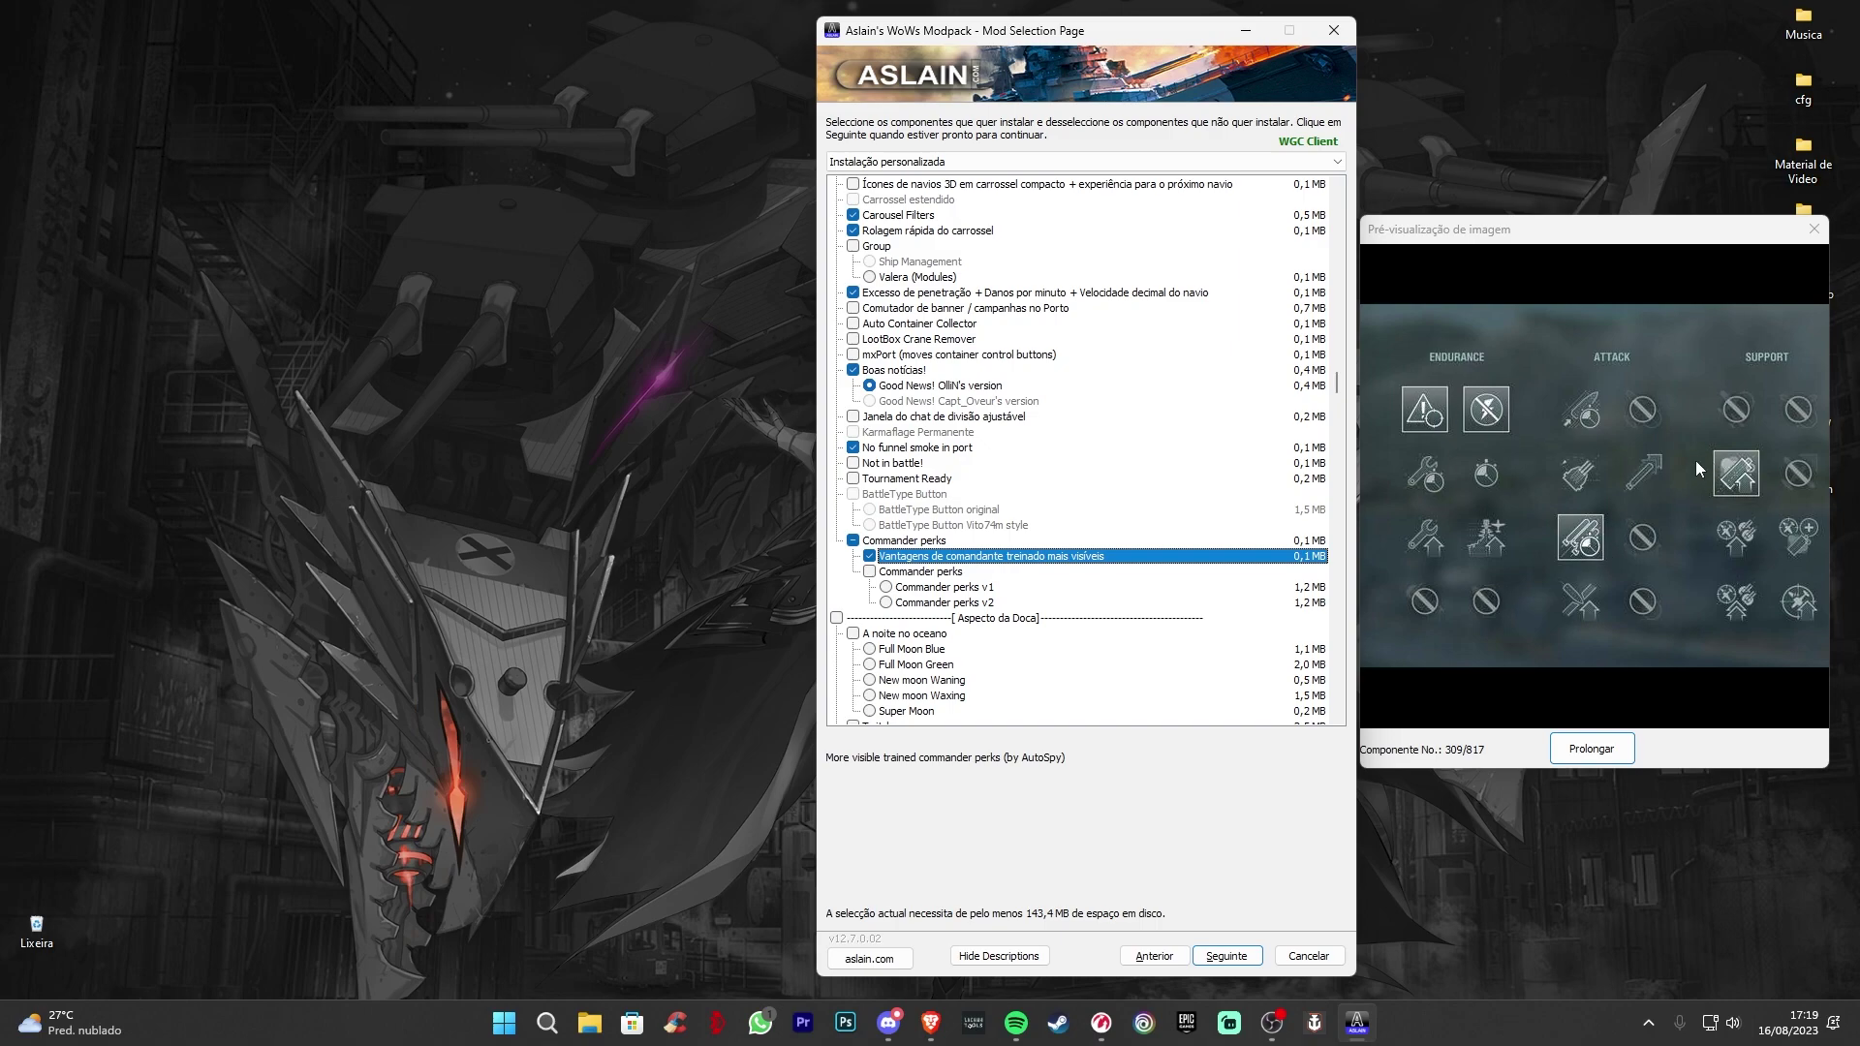
- Preview the shell models without tracer from Poi through Excalibur, leaving the Shells group disabled
{"action": "scroll", "coordinate": [1013, 513], "scroll_direction": "down", "scroll_amount": 10}
{"action": "scroll", "coordinate": [1012, 514], "scroll_direction": "down", "scroll_amount": 5}
{"action": "scroll", "coordinate": [1012, 514], "scroll_direction": "up", "scroll_amount": 6}
{"action": "scroll", "coordinate": [1132, 407], "scroll_direction": "up", "scroll_amount": 3}
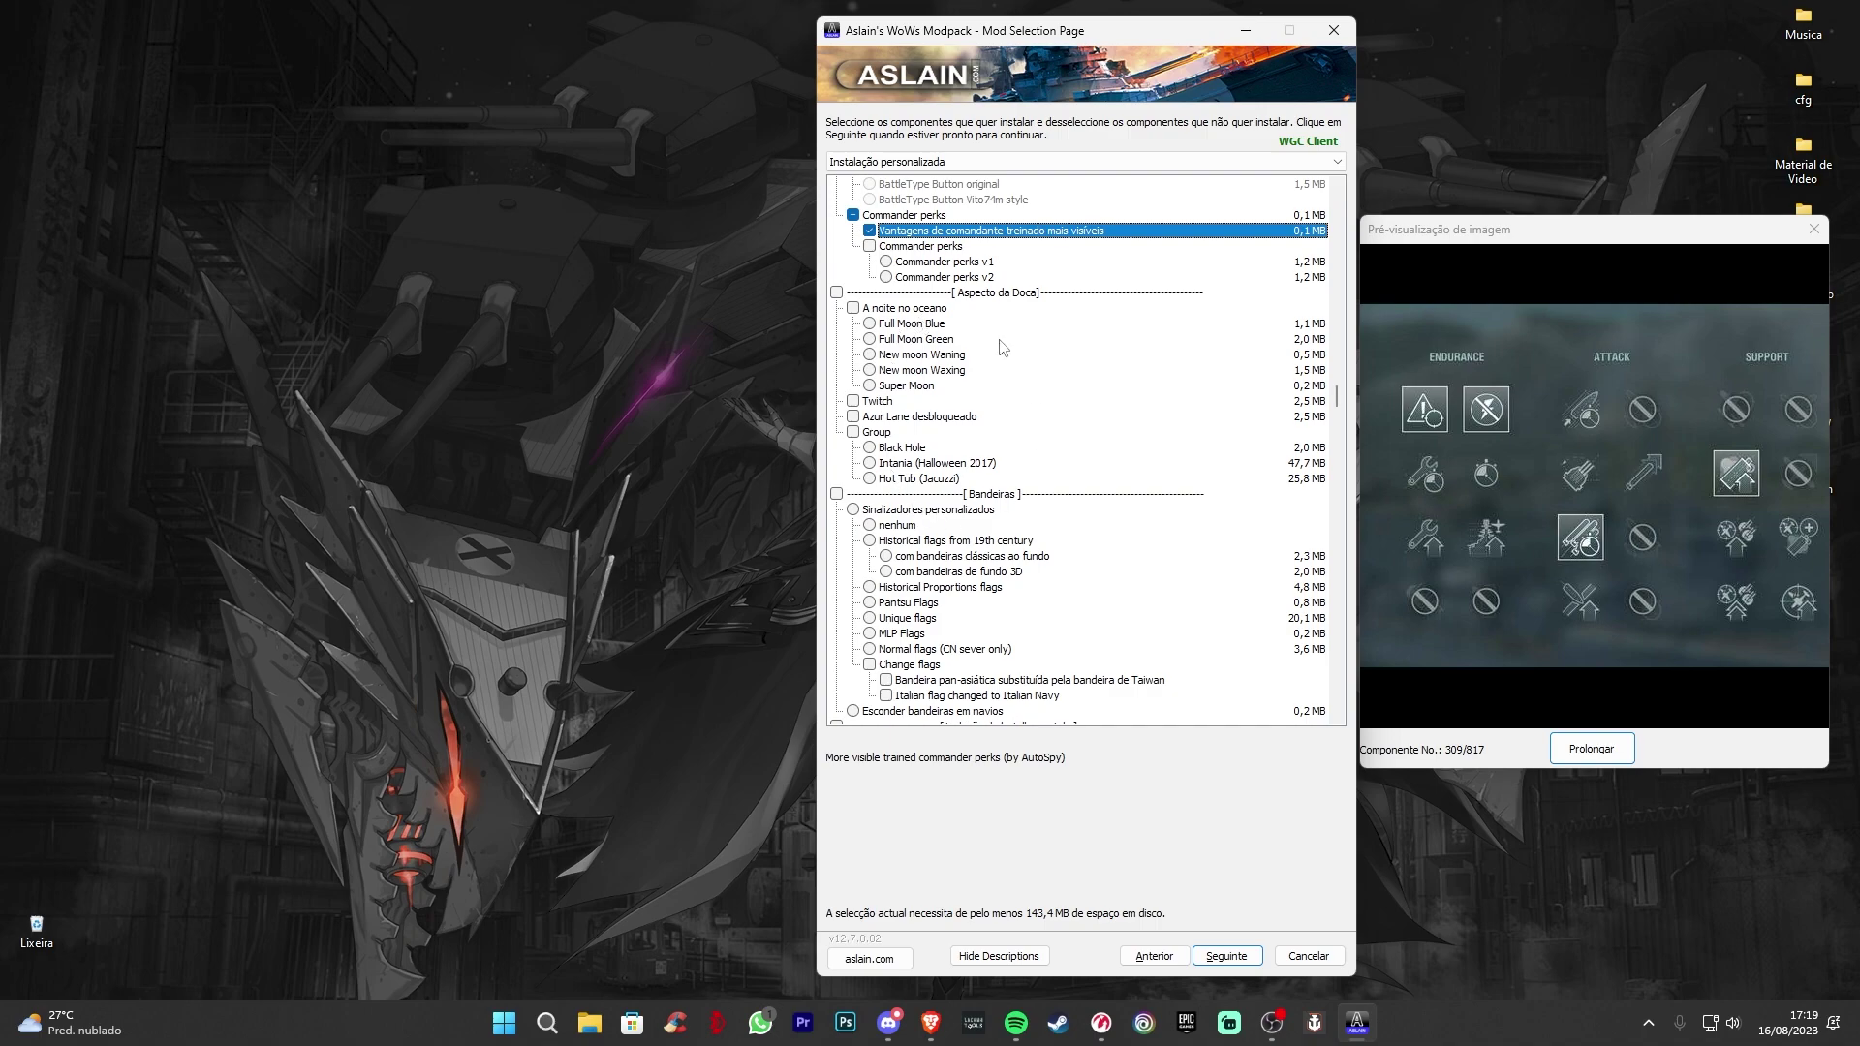
{"action": "scroll", "coordinate": [1003, 540], "scroll_direction": "down", "scroll_amount": 9}
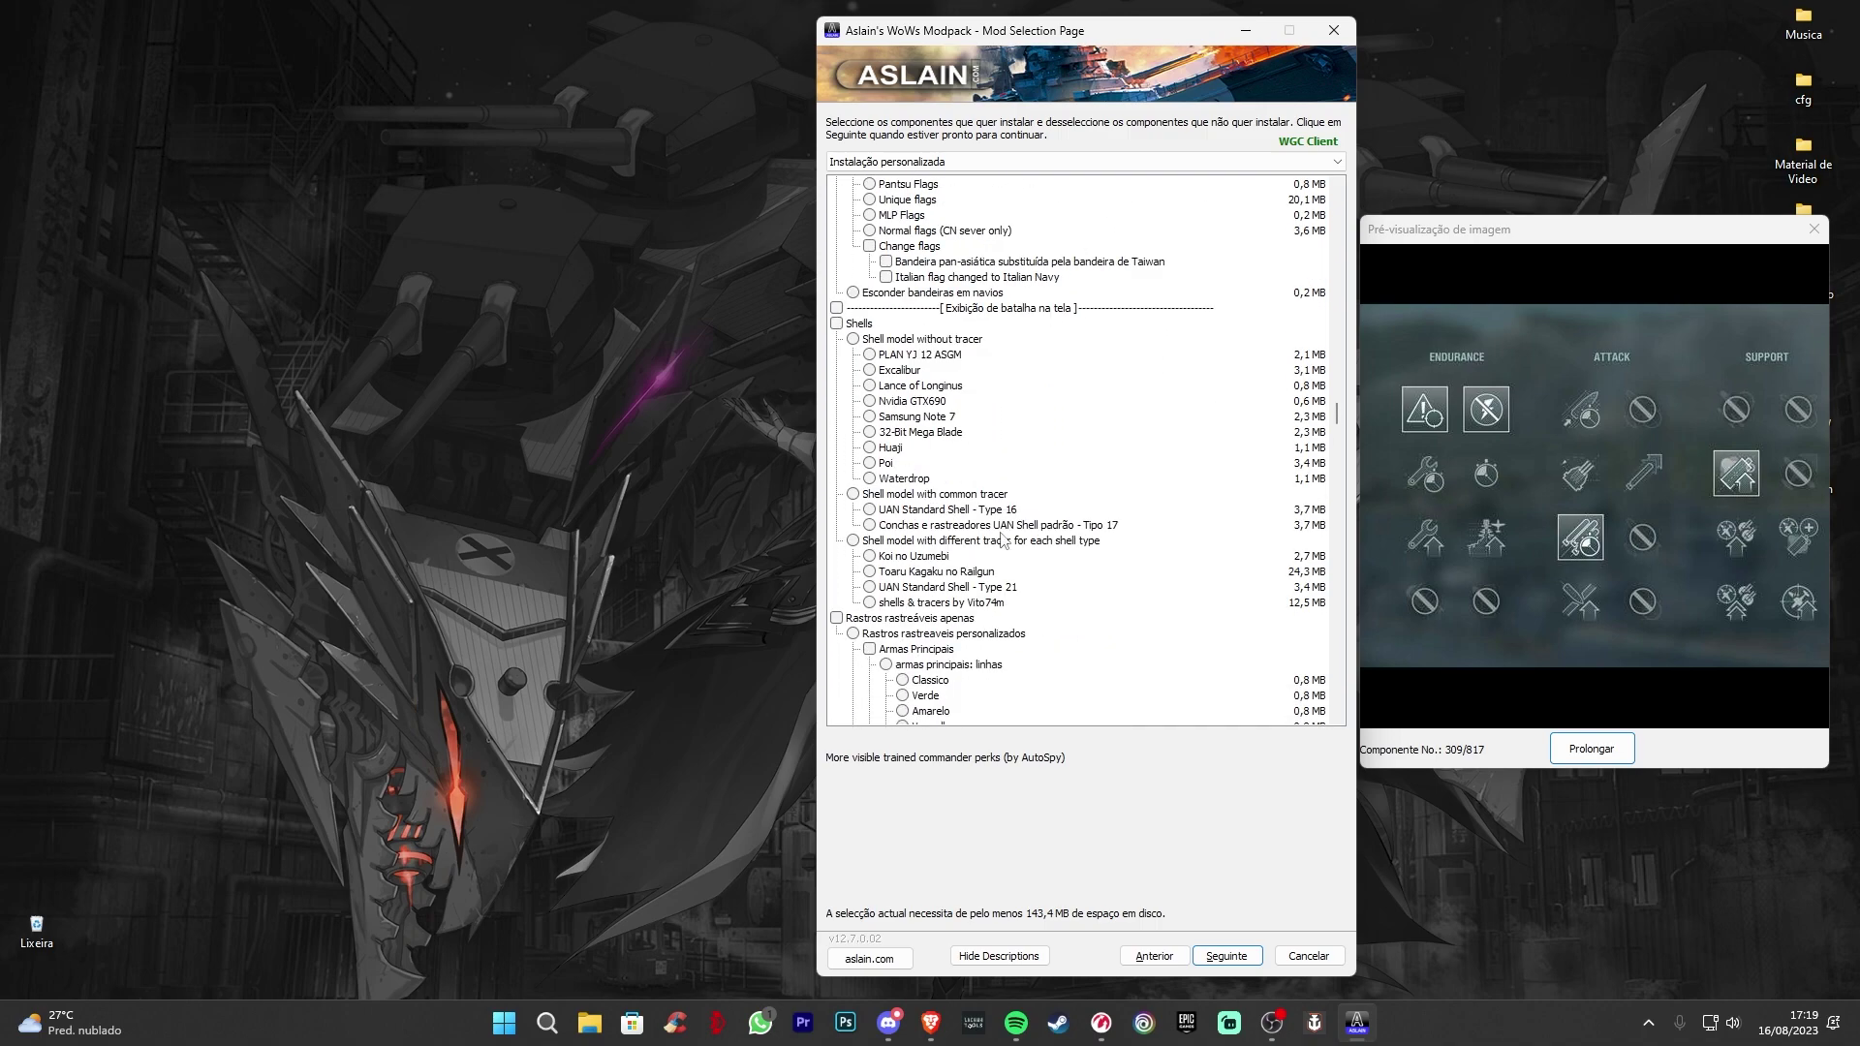
{"action": "scroll", "coordinate": [985, 524], "scroll_direction": "down", "scroll_amount": 2}
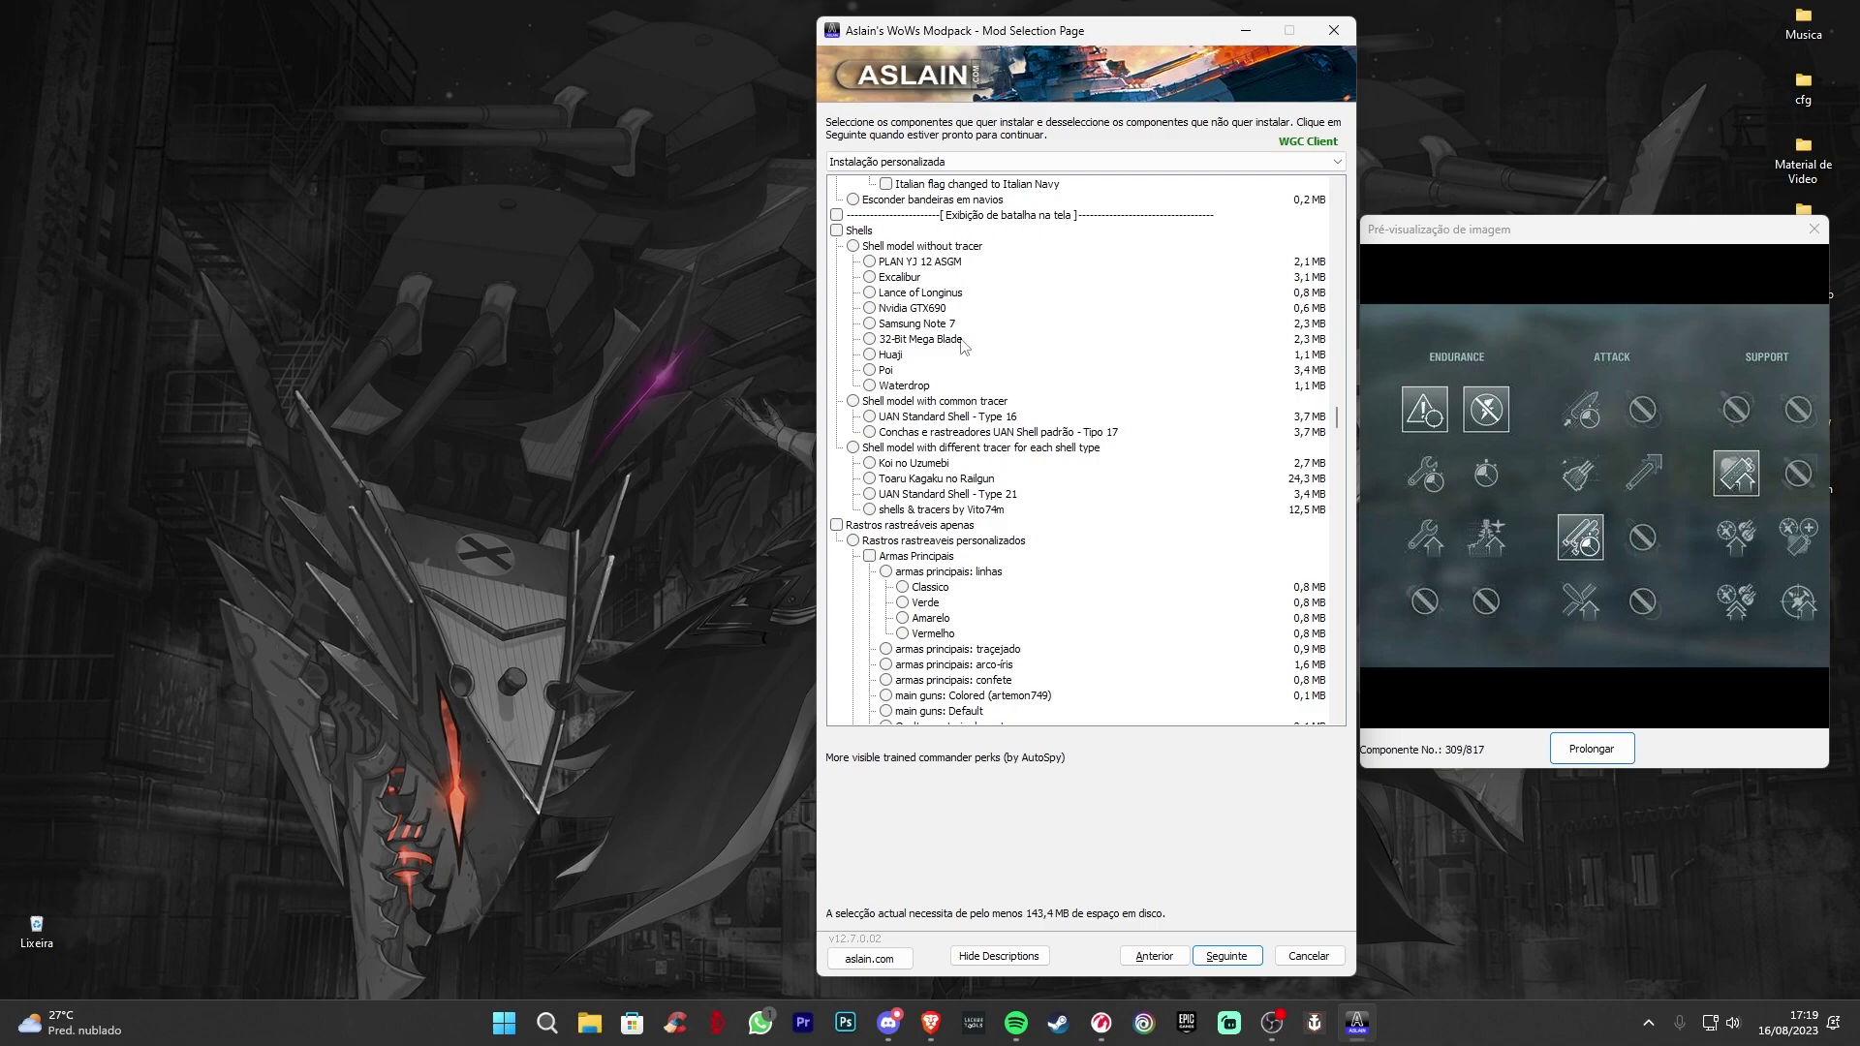
{"action": "left_click", "coordinate": [887, 371]}
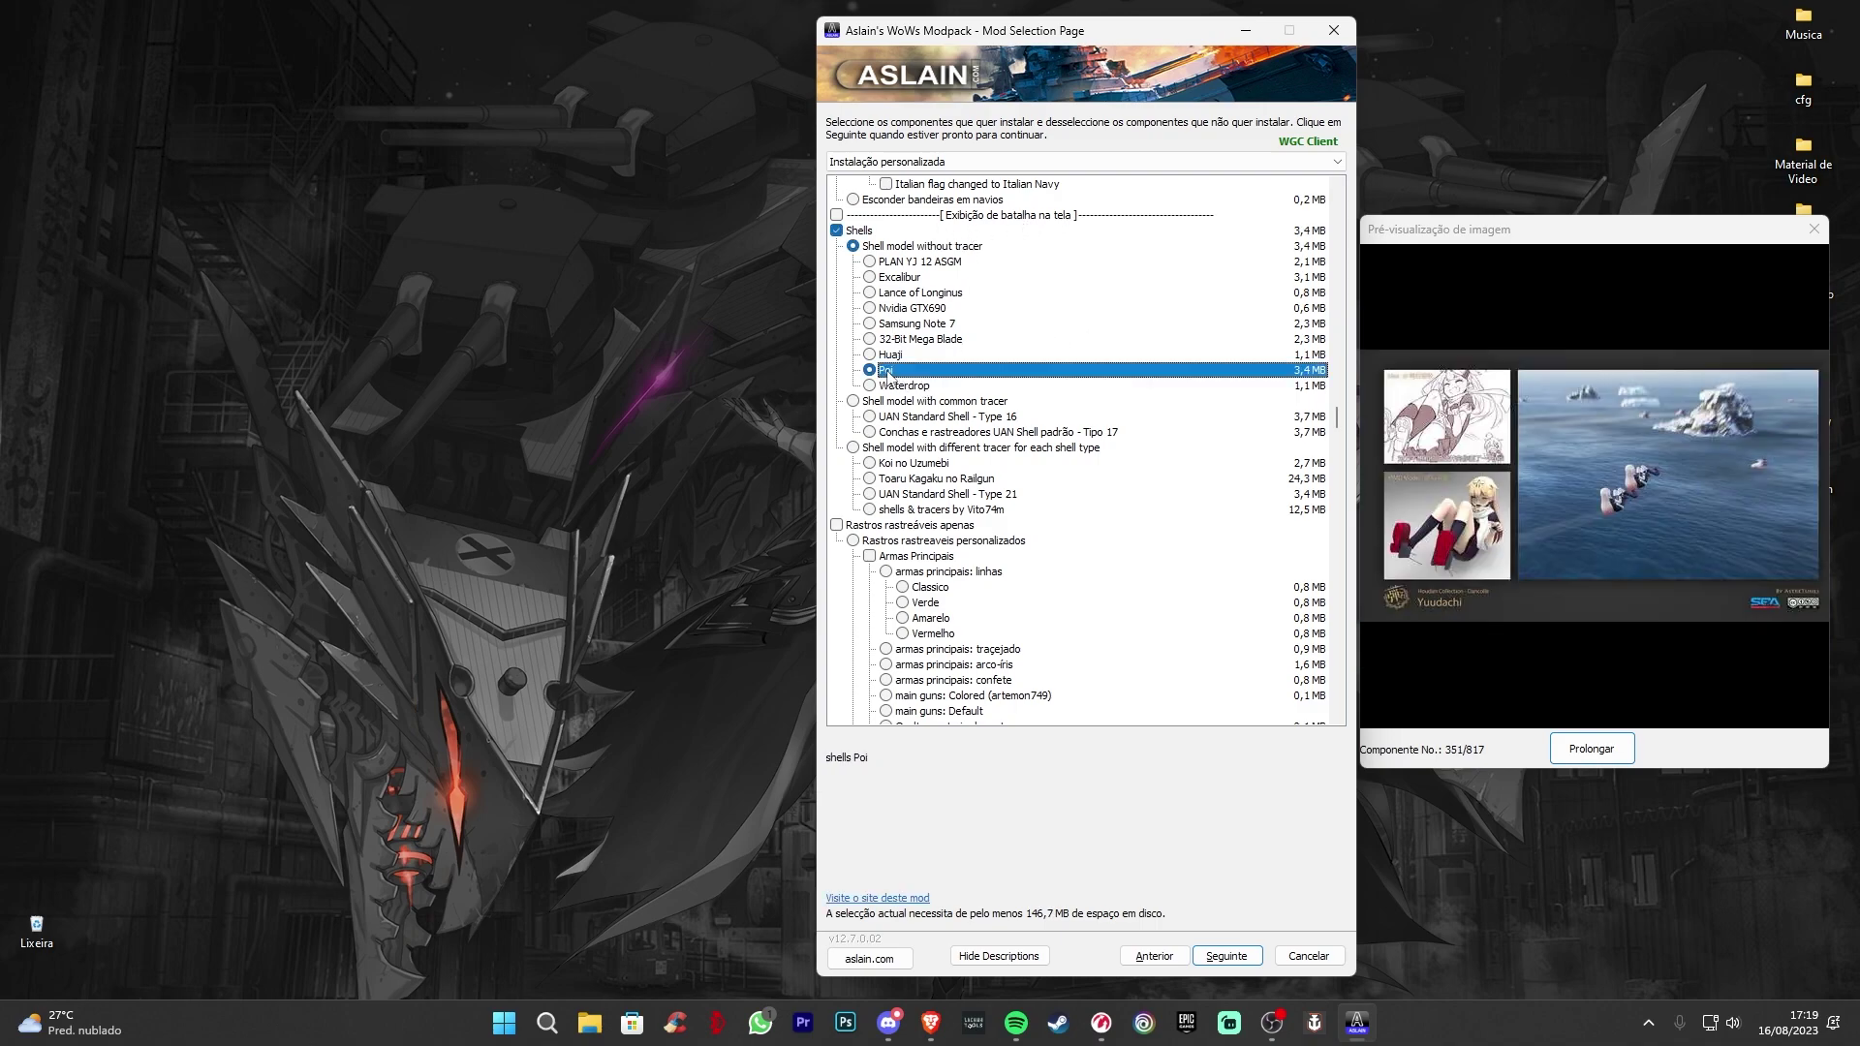
{"action": "left_click", "coordinate": [906, 355]}
{"action": "left_click", "coordinate": [926, 340]}
{"action": "left_click", "coordinate": [946, 326]}
{"action": "left_click", "coordinate": [935, 310]}
{"action": "left_click", "coordinate": [926, 295]}
{"action": "left_click", "coordinate": [916, 280]}
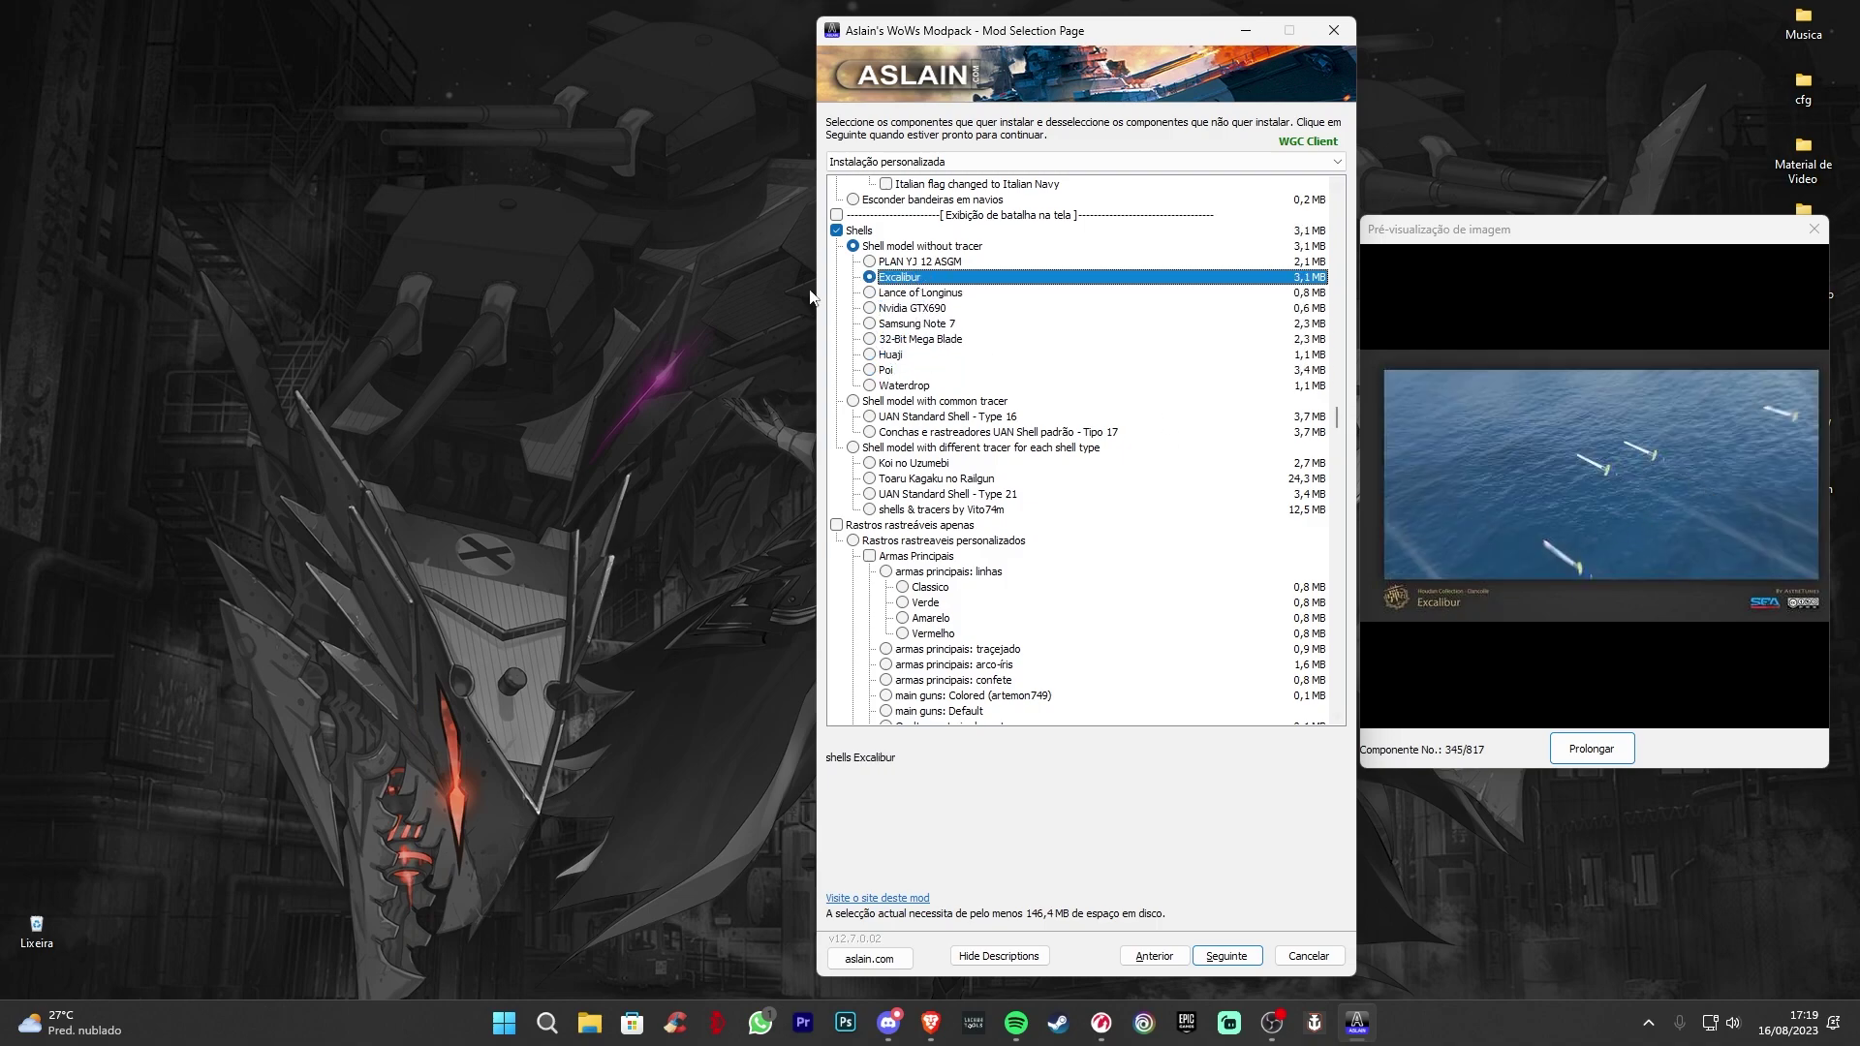
{"action": "left_click", "coordinate": [837, 231]}
- Compare the high transparency, medium transparency and remove variants of the Air burst mod, keeping medium transparency selected
{"action": "scroll", "coordinate": [969, 368], "scroll_direction": "down", "scroll_amount": 5}
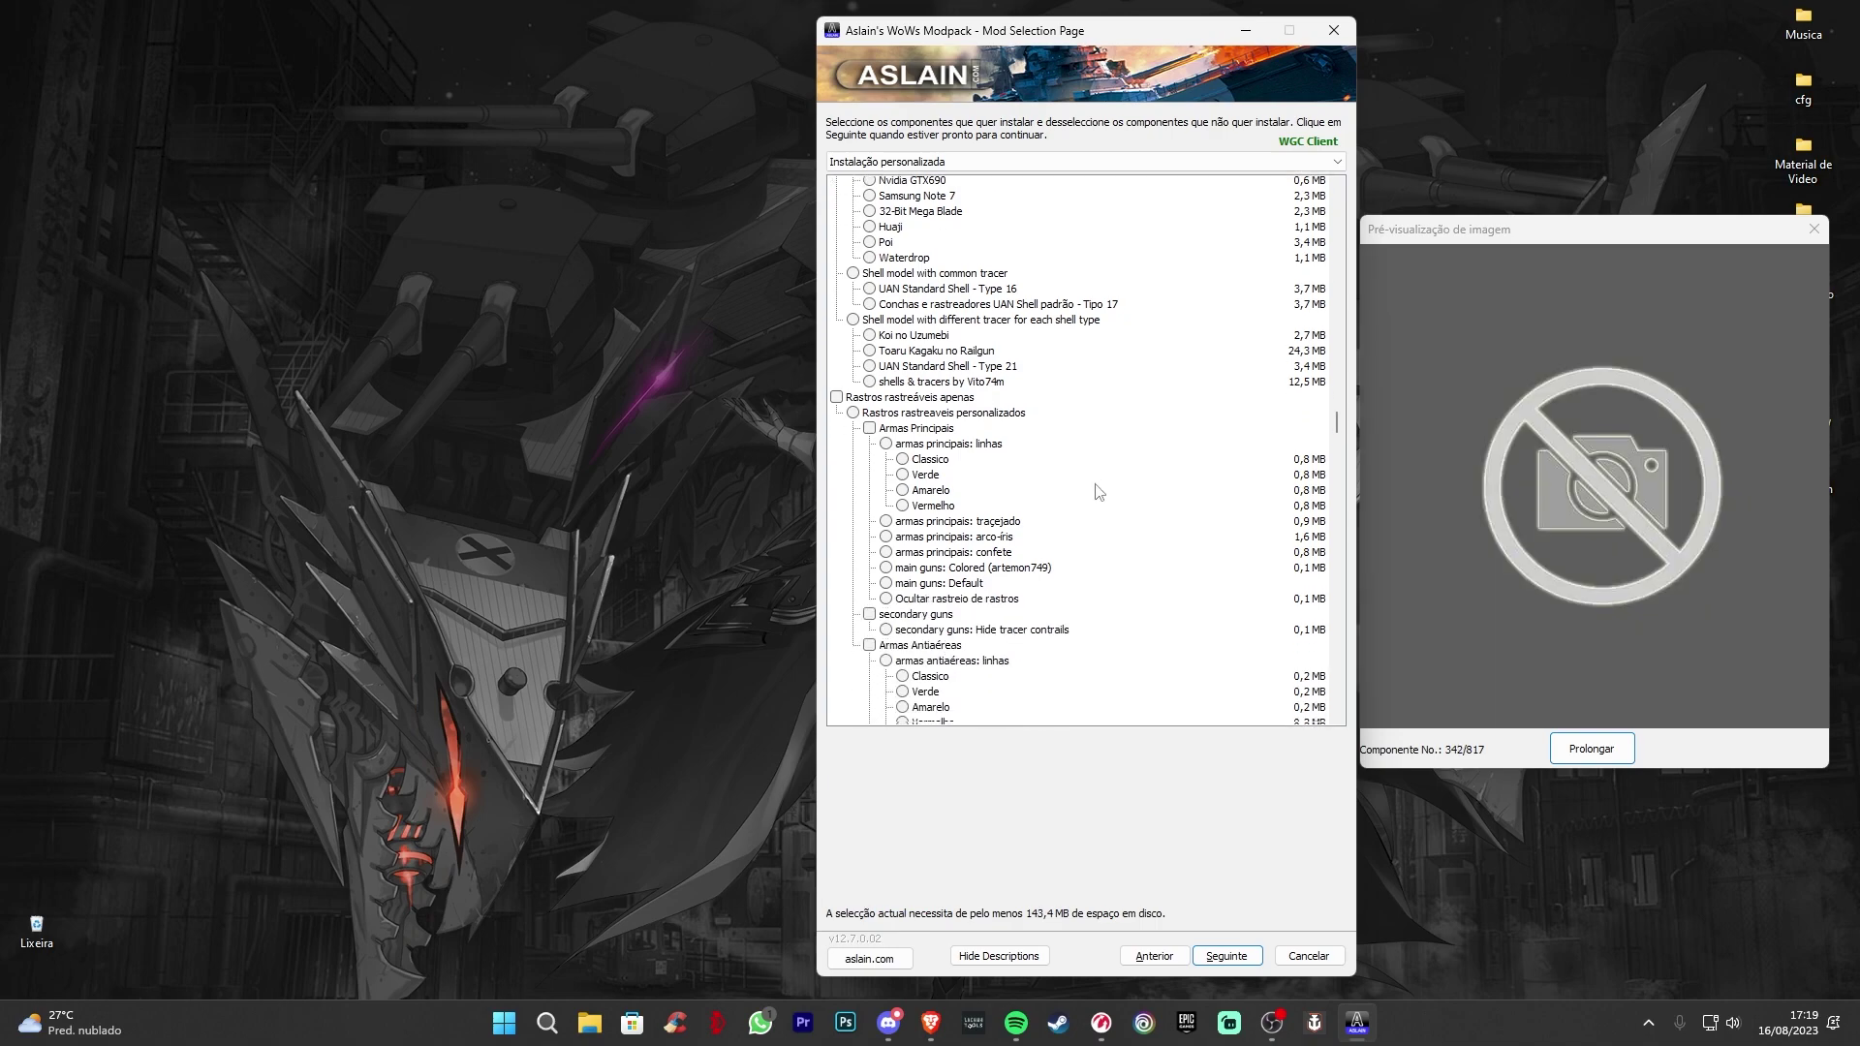
{"action": "scroll", "coordinate": [979, 455], "scroll_direction": "down", "scroll_amount": 4}
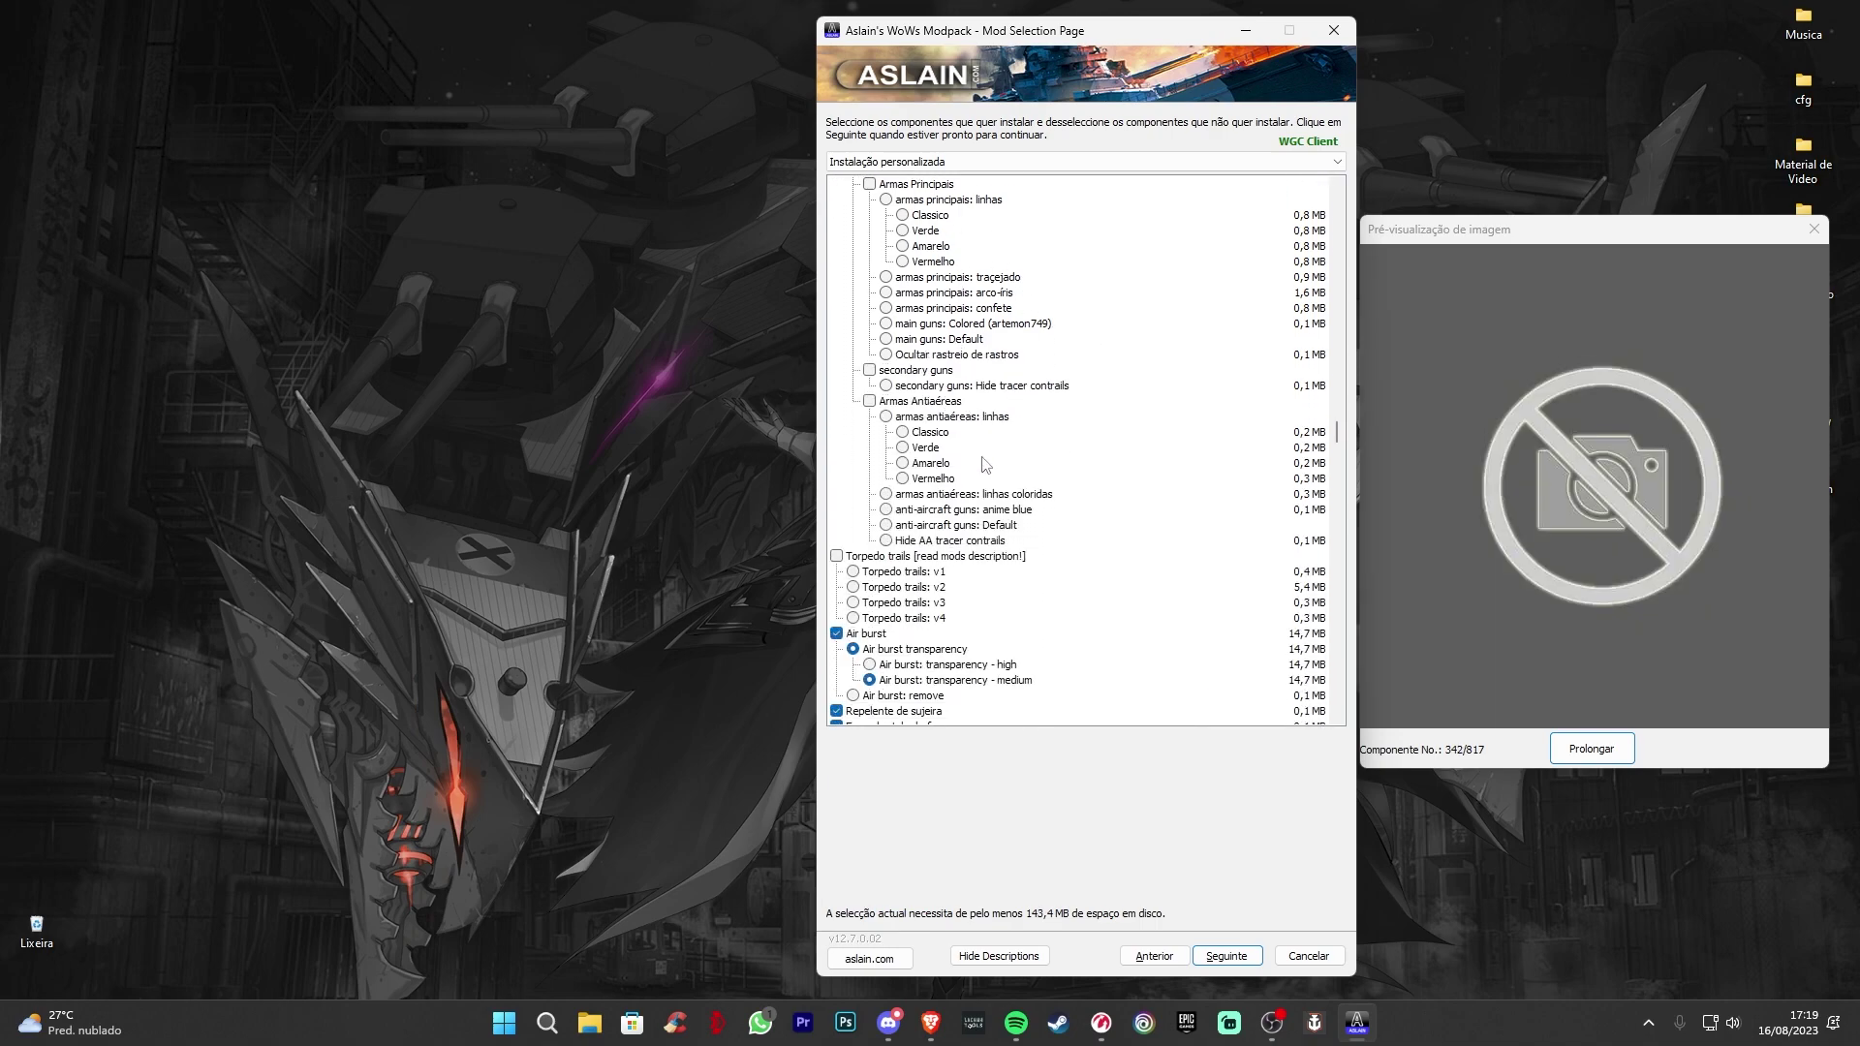
{"action": "scroll", "coordinate": [1035, 539], "scroll_direction": "down", "scroll_amount": 5}
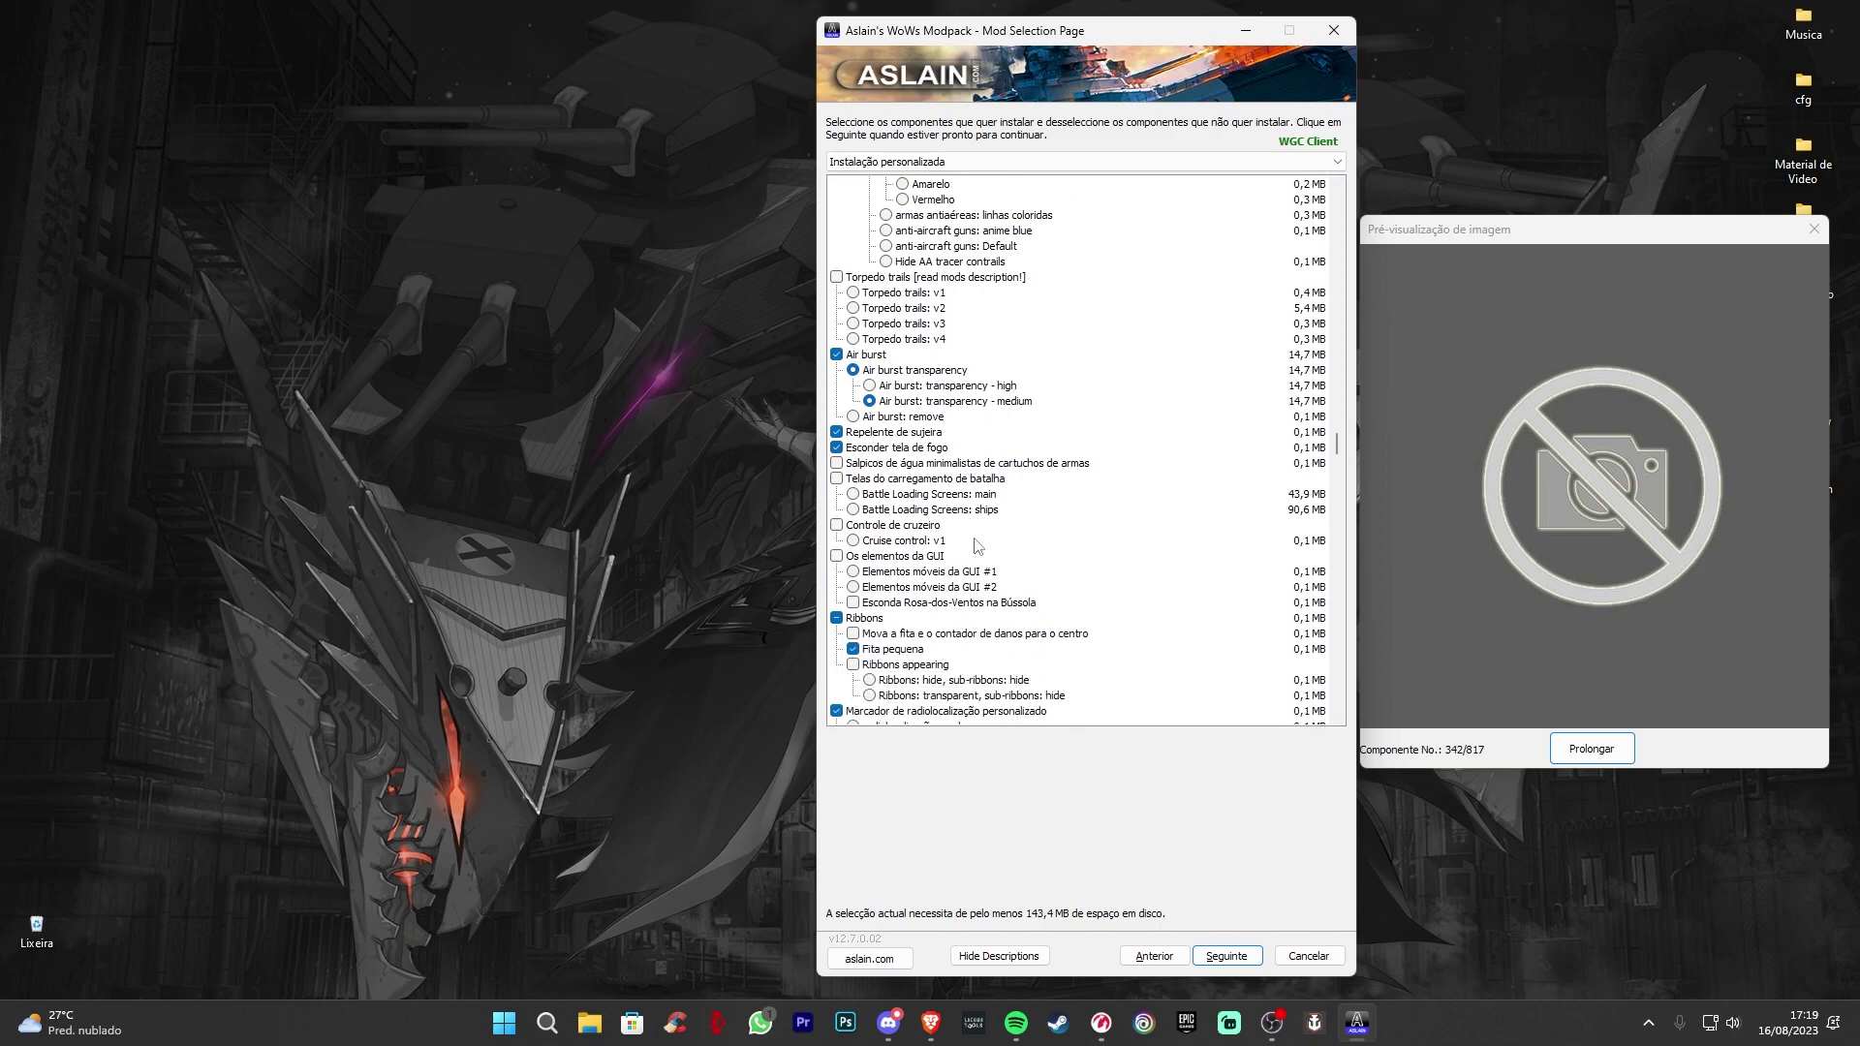
{"action": "left_click", "coordinate": [1009, 406]}
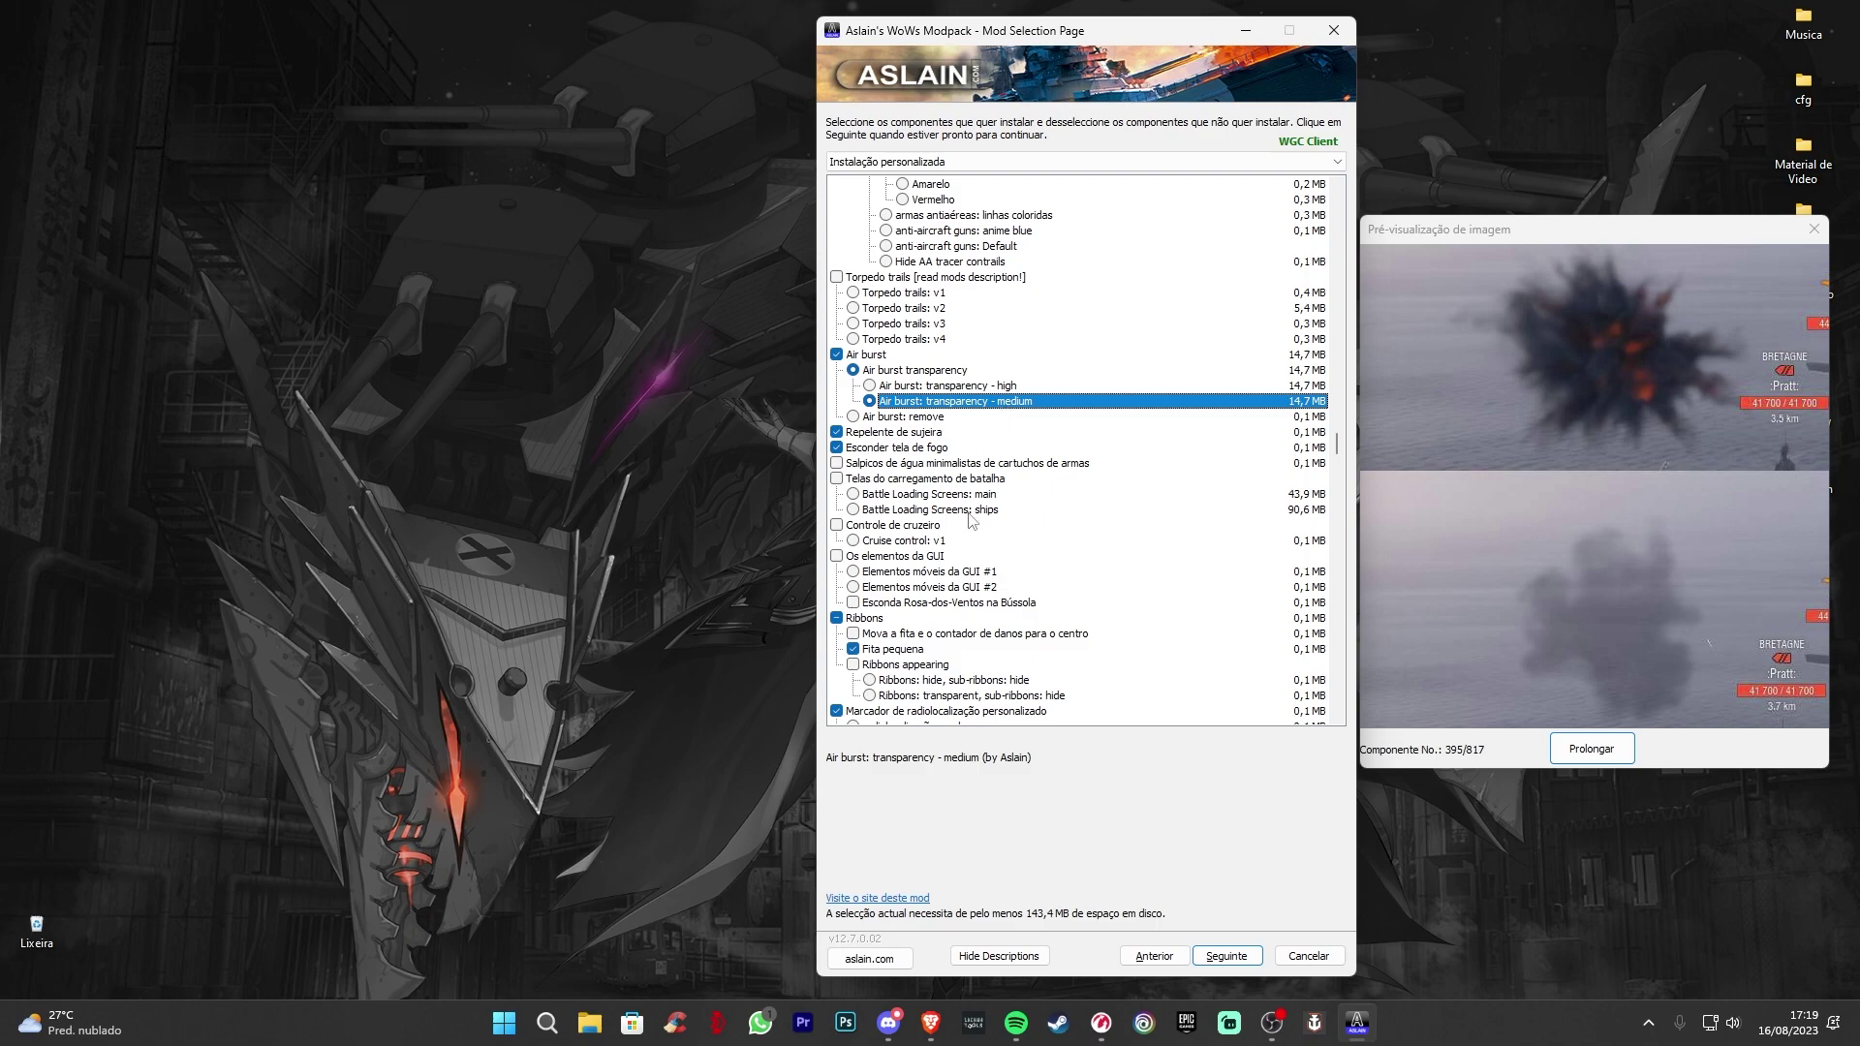
{"action": "key", "text": "Up"}
{"action": "key", "text": "Up"}
{"action": "left_click", "coordinate": [946, 387]}
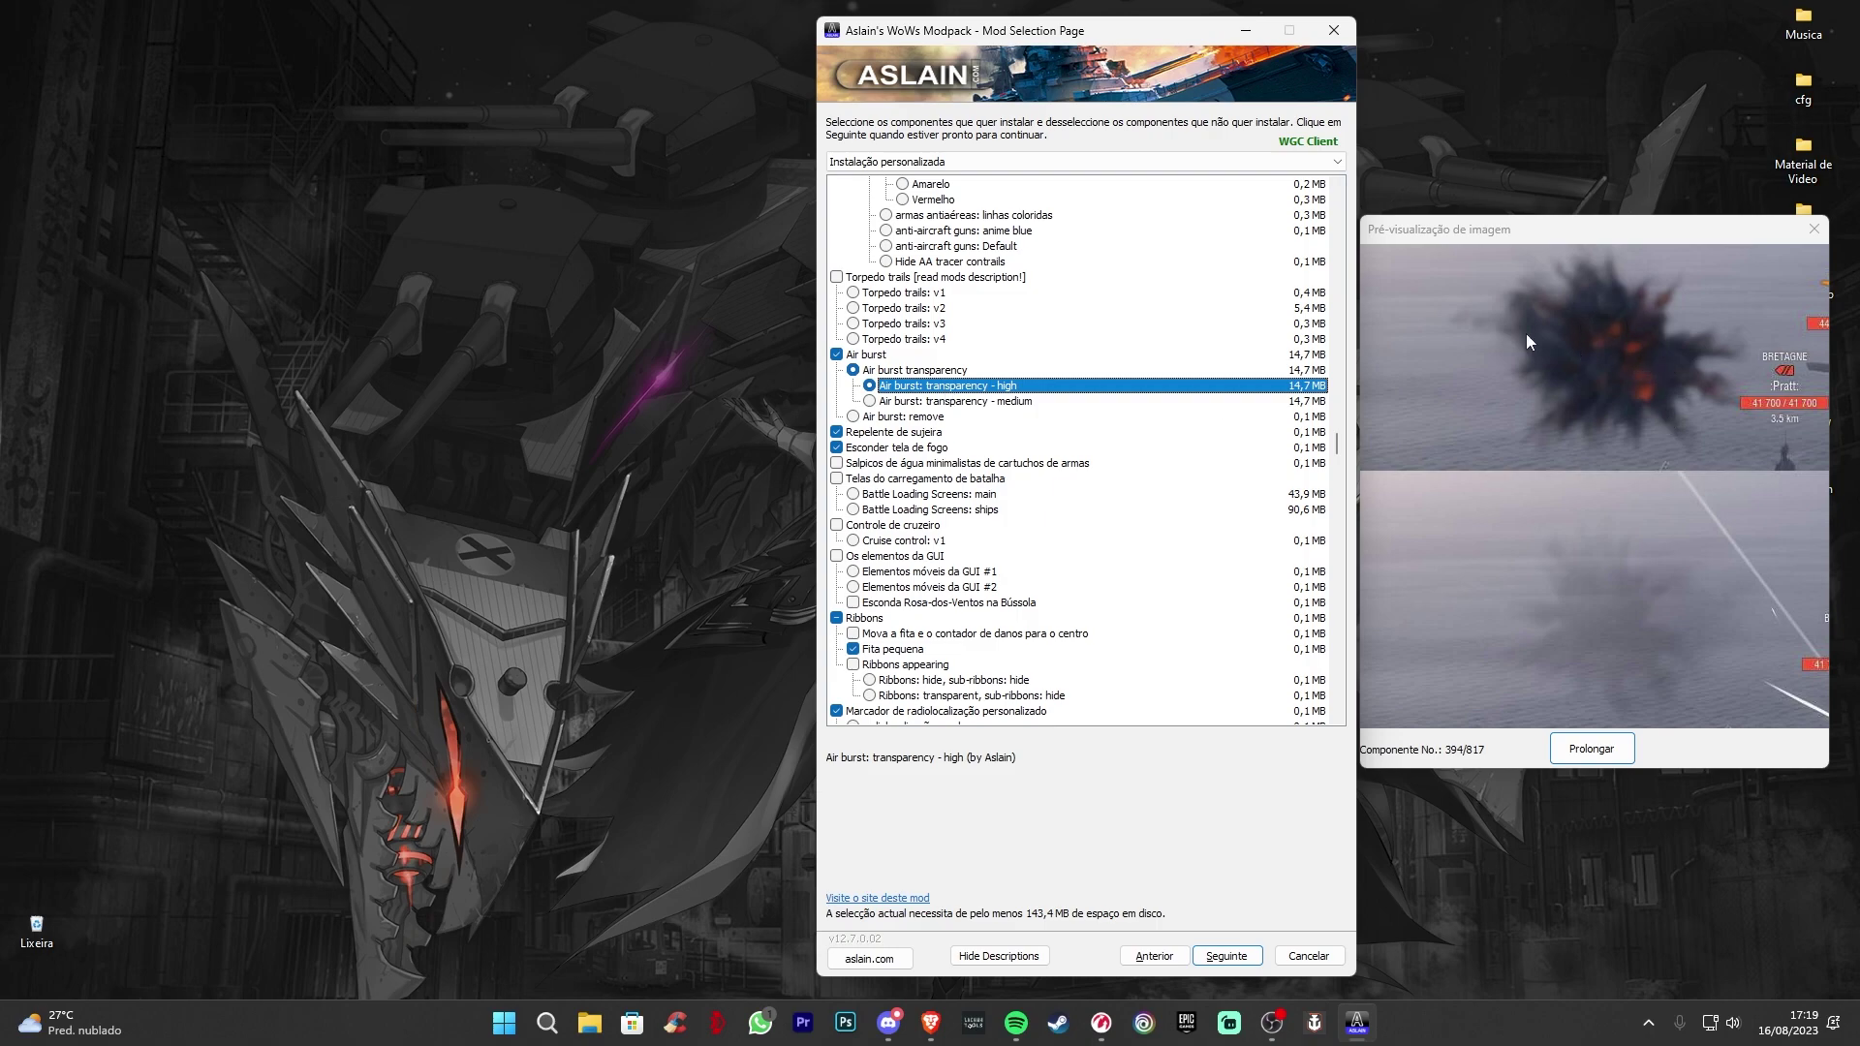
{"action": "left_click", "coordinate": [977, 401]}
{"action": "left_click", "coordinate": [914, 417]}
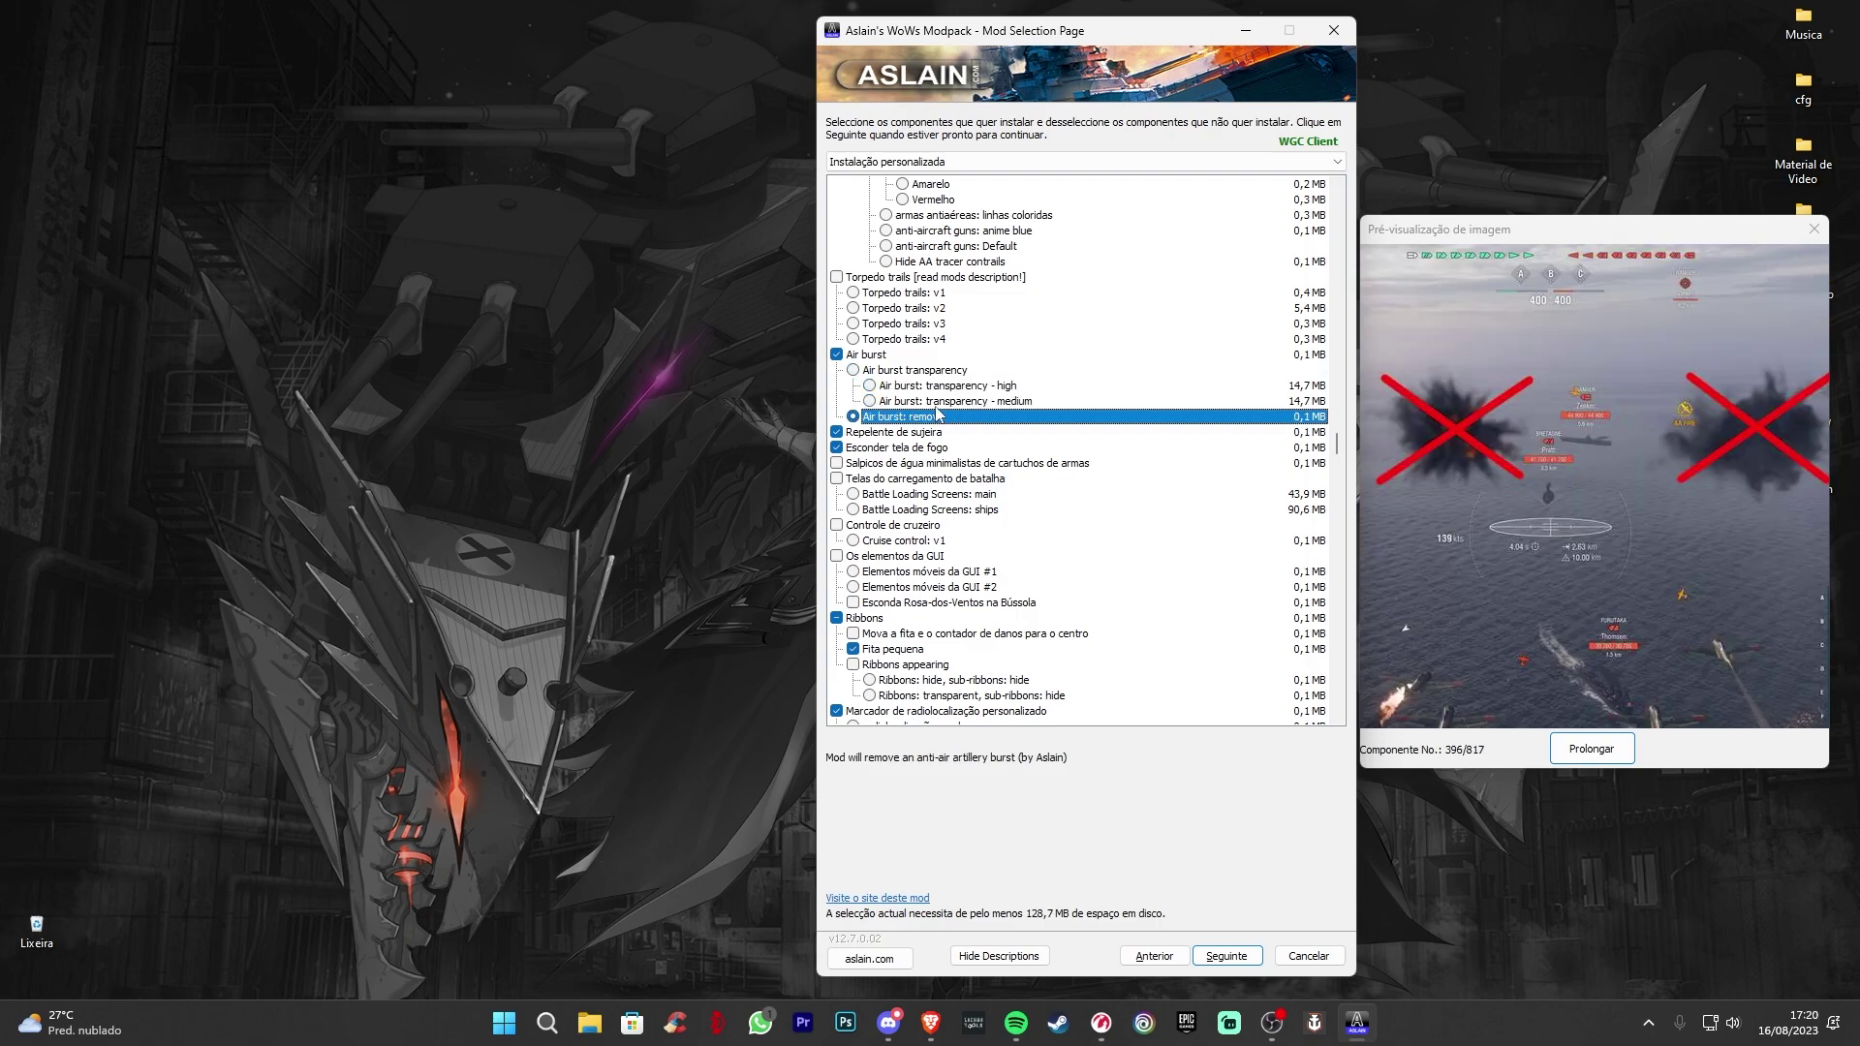
{"action": "key", "text": "Up"}
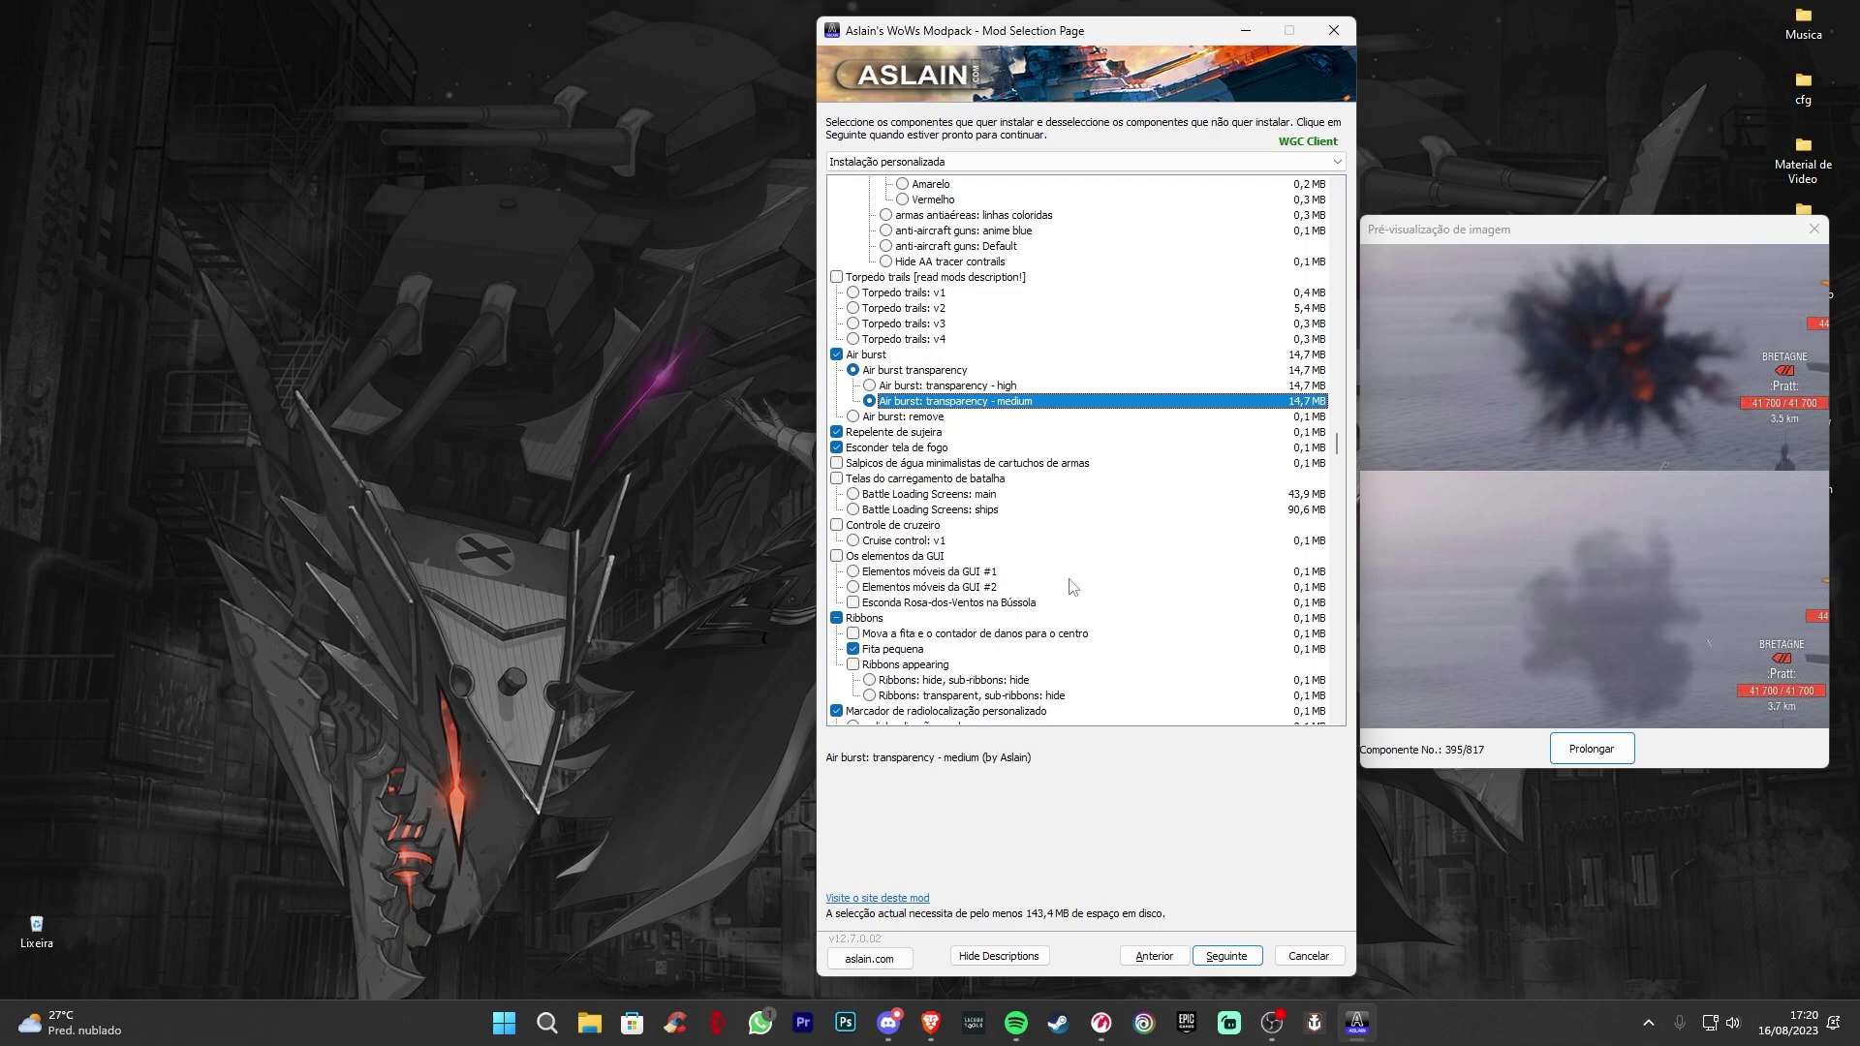
- Preview the dirt repellent, hidden fire frame and small ribbons (Fita pequena) mods, keeping them enabled
{"action": "left_click", "coordinate": [935, 436]}
{"action": "left_click", "coordinate": [933, 436]}
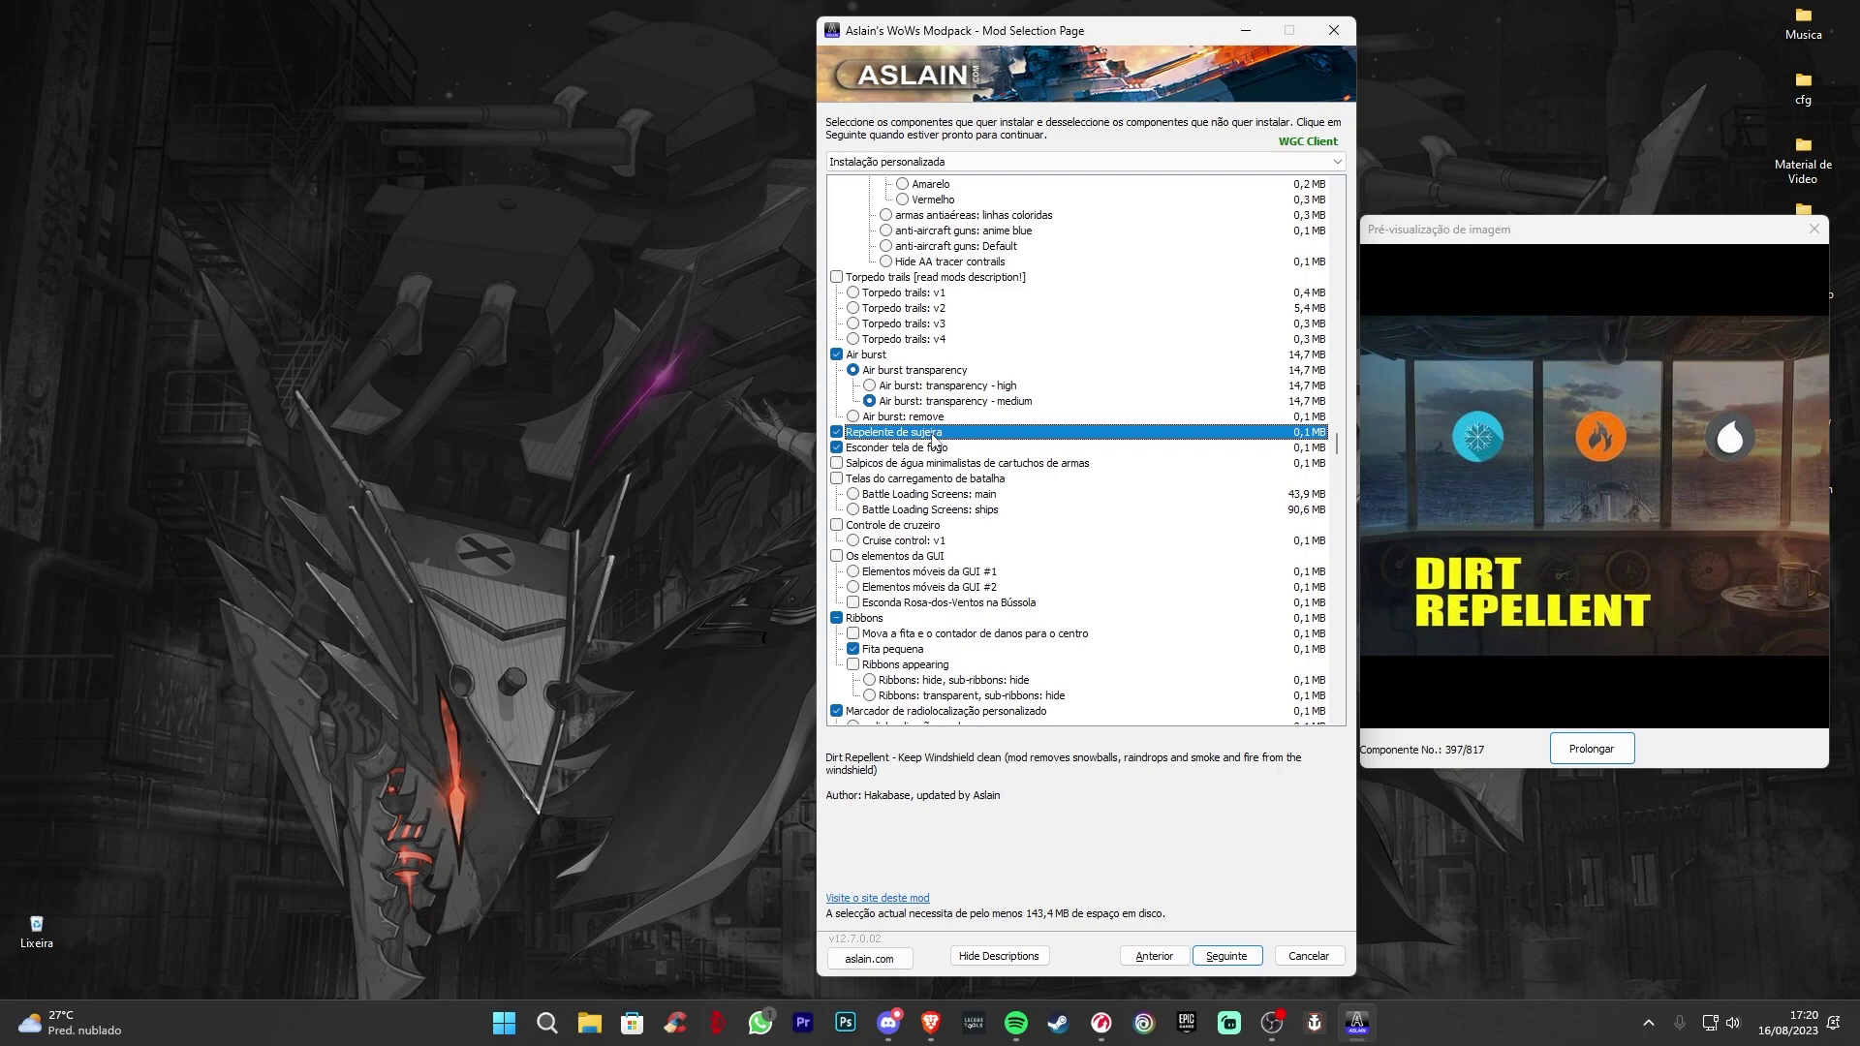
{"action": "left_click", "coordinate": [933, 451]}
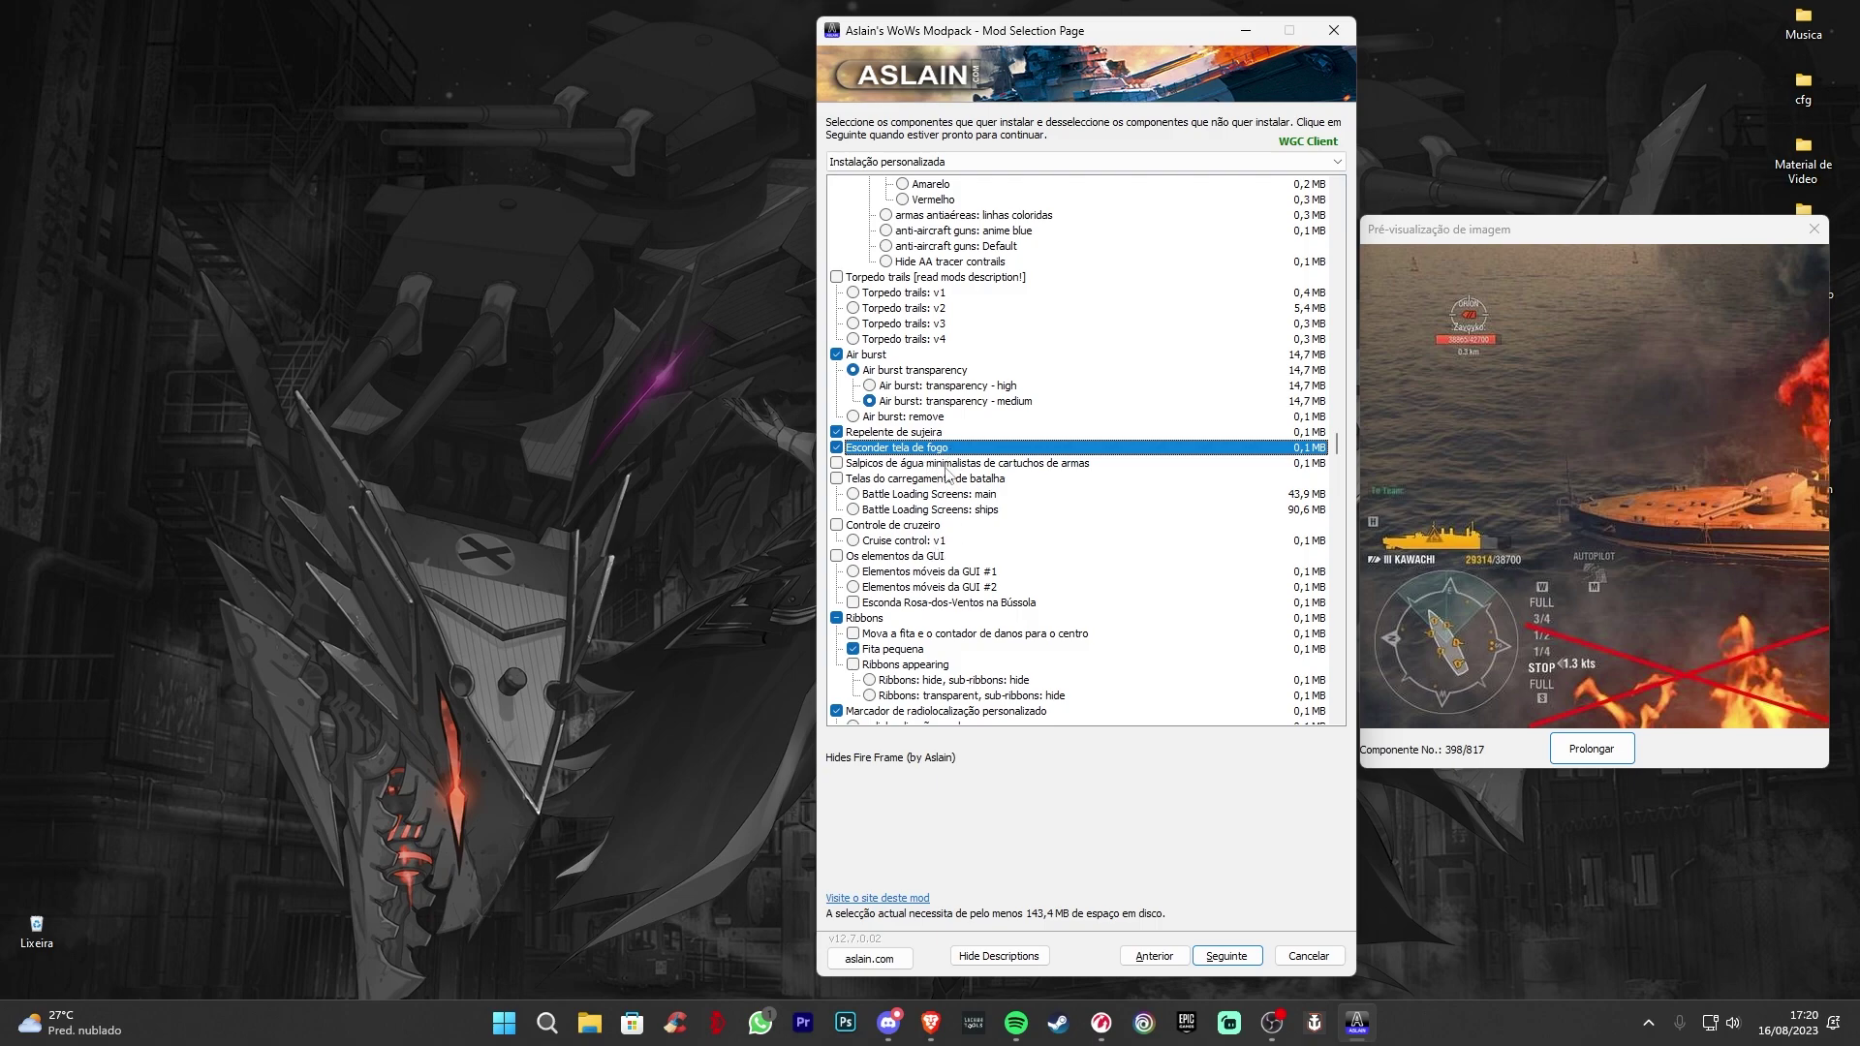
{"action": "scroll", "coordinate": [947, 475], "scroll_direction": "down", "scroll_amount": 2}
{"action": "left_click", "coordinate": [918, 557]}
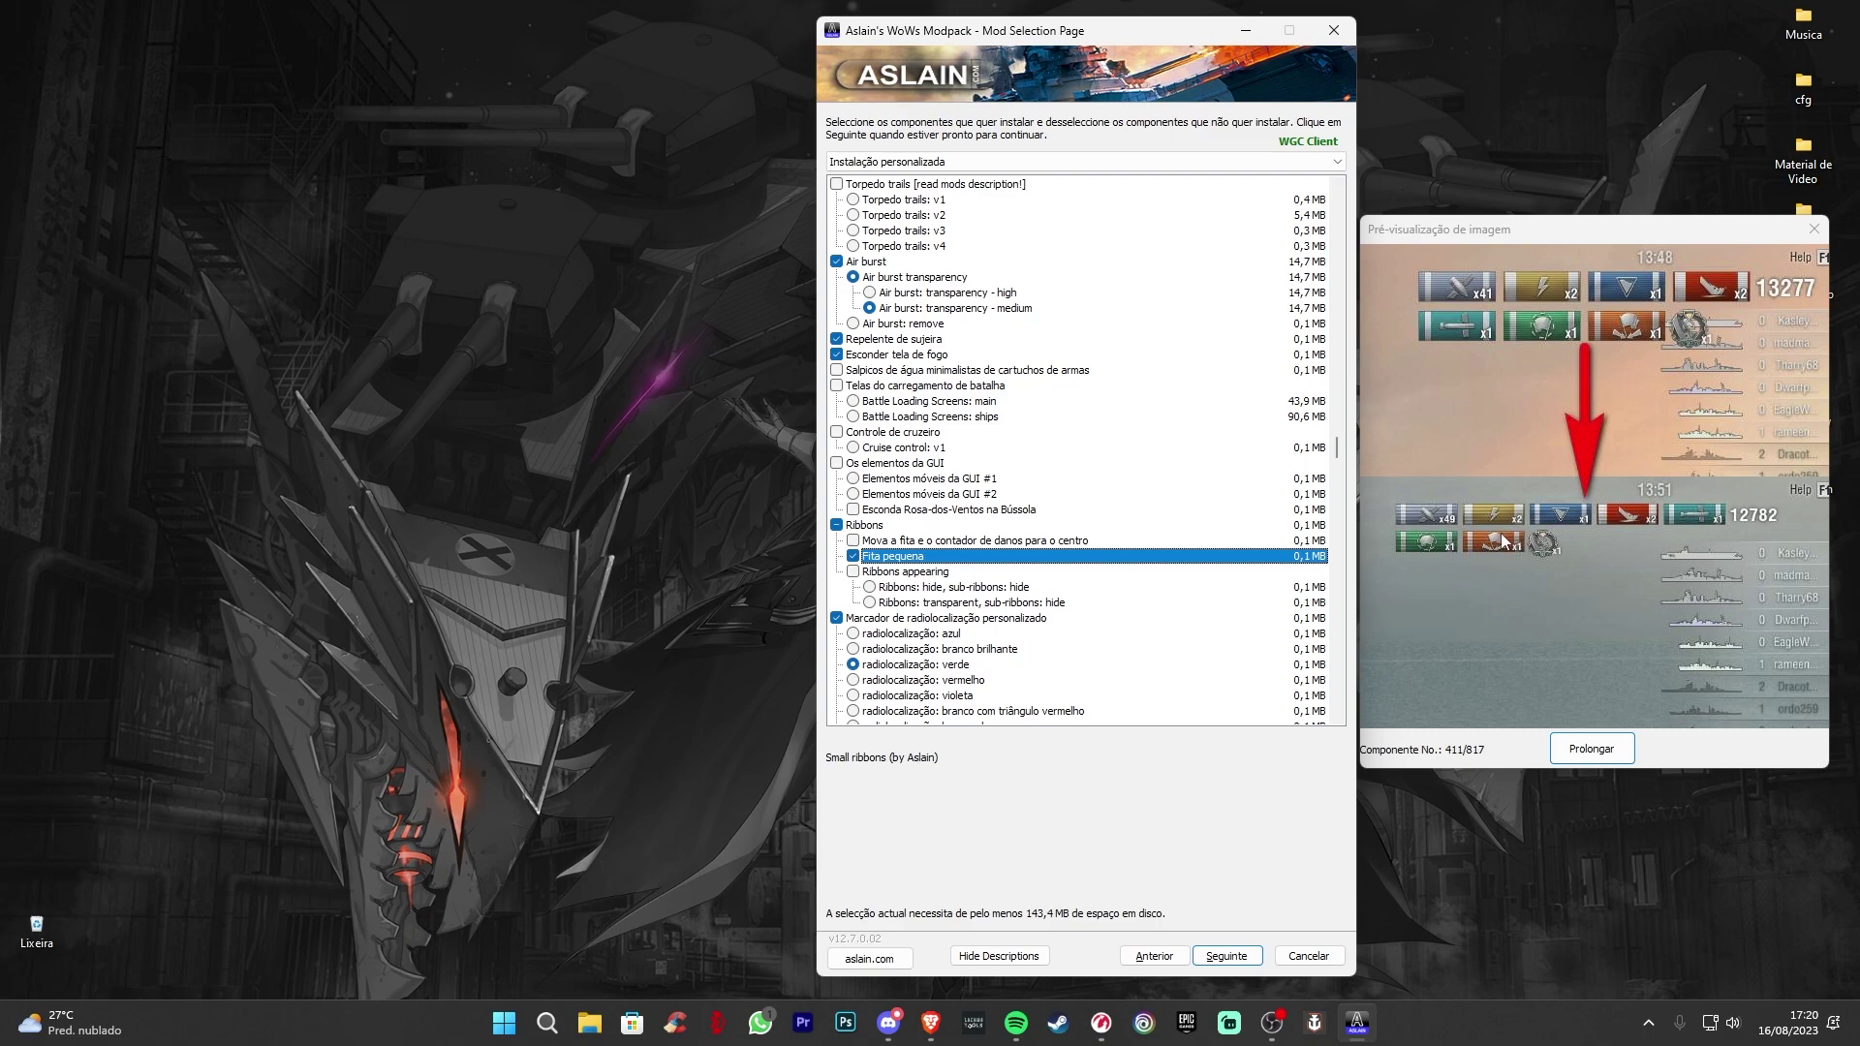
- Preview the custom radiolocation marker mod (Marcador de radiolocalização personalizado) and keep its green variant selected
{"action": "scroll", "coordinate": [969, 497], "scroll_direction": "down", "scroll_amount": 4}
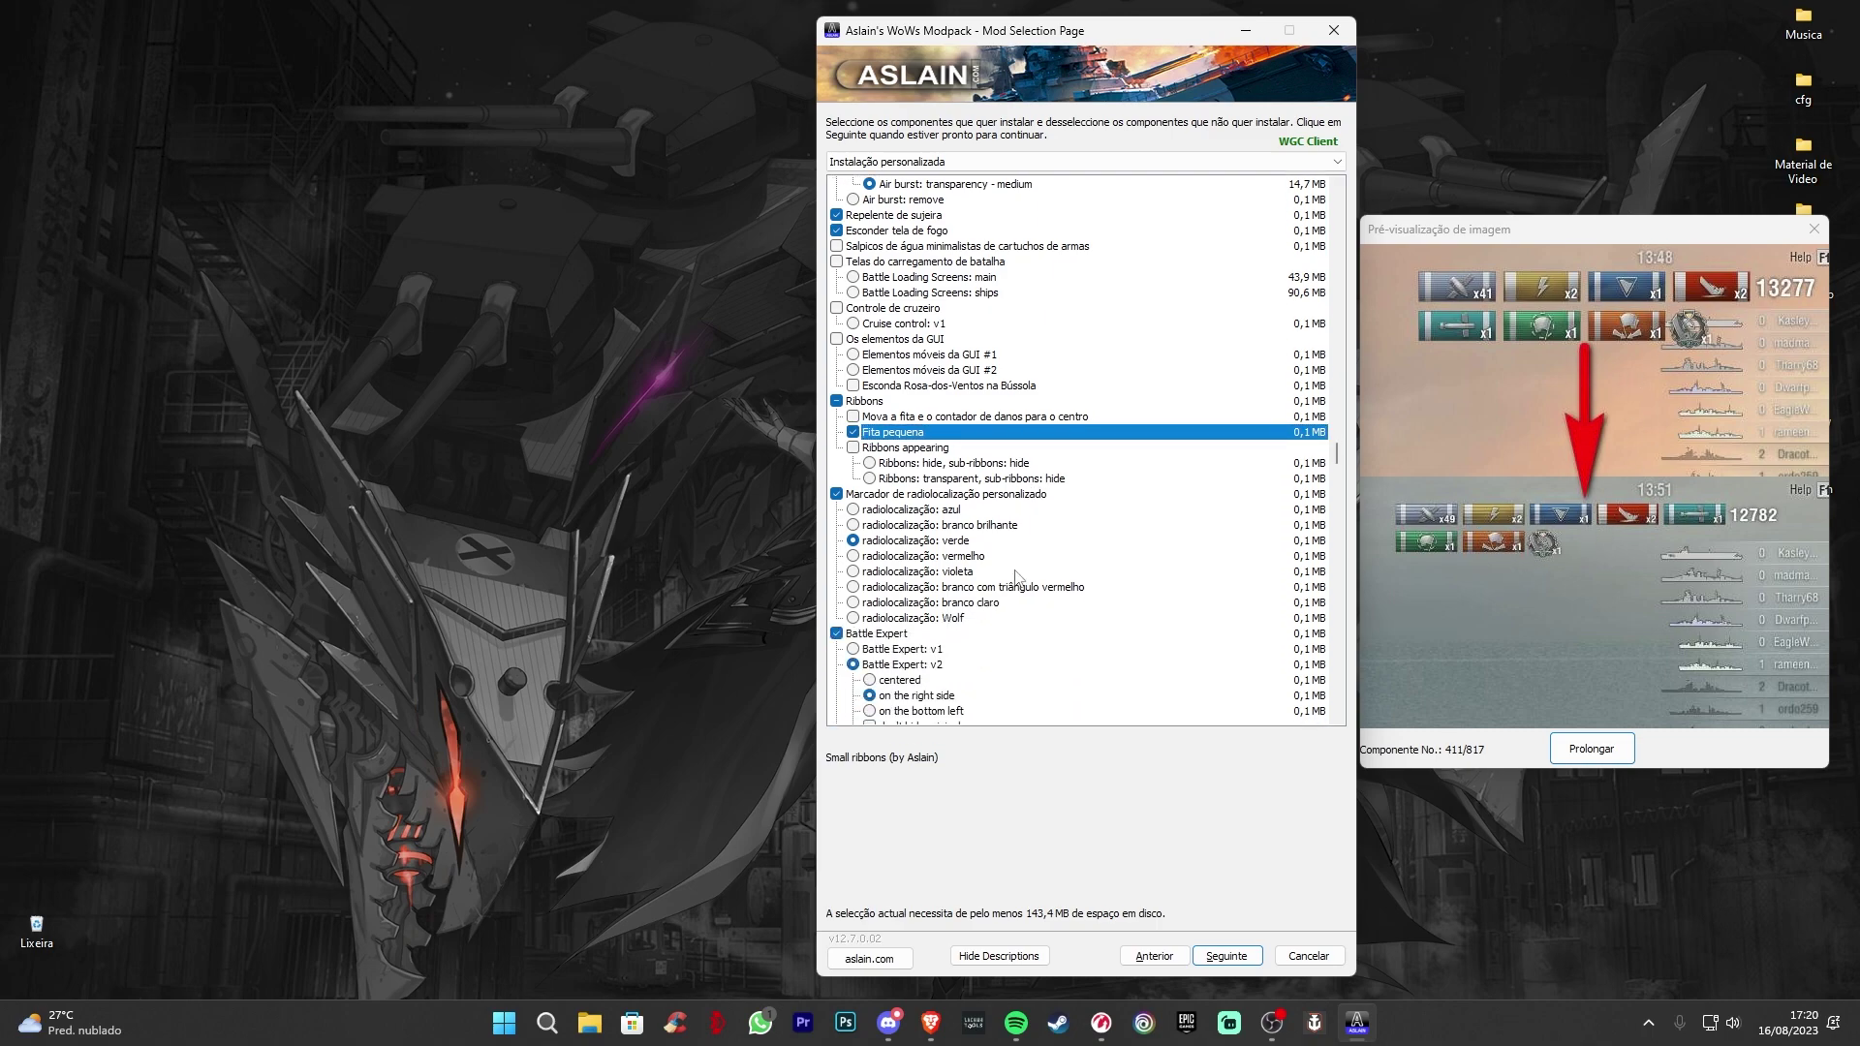
{"action": "left_click", "coordinate": [964, 481]}
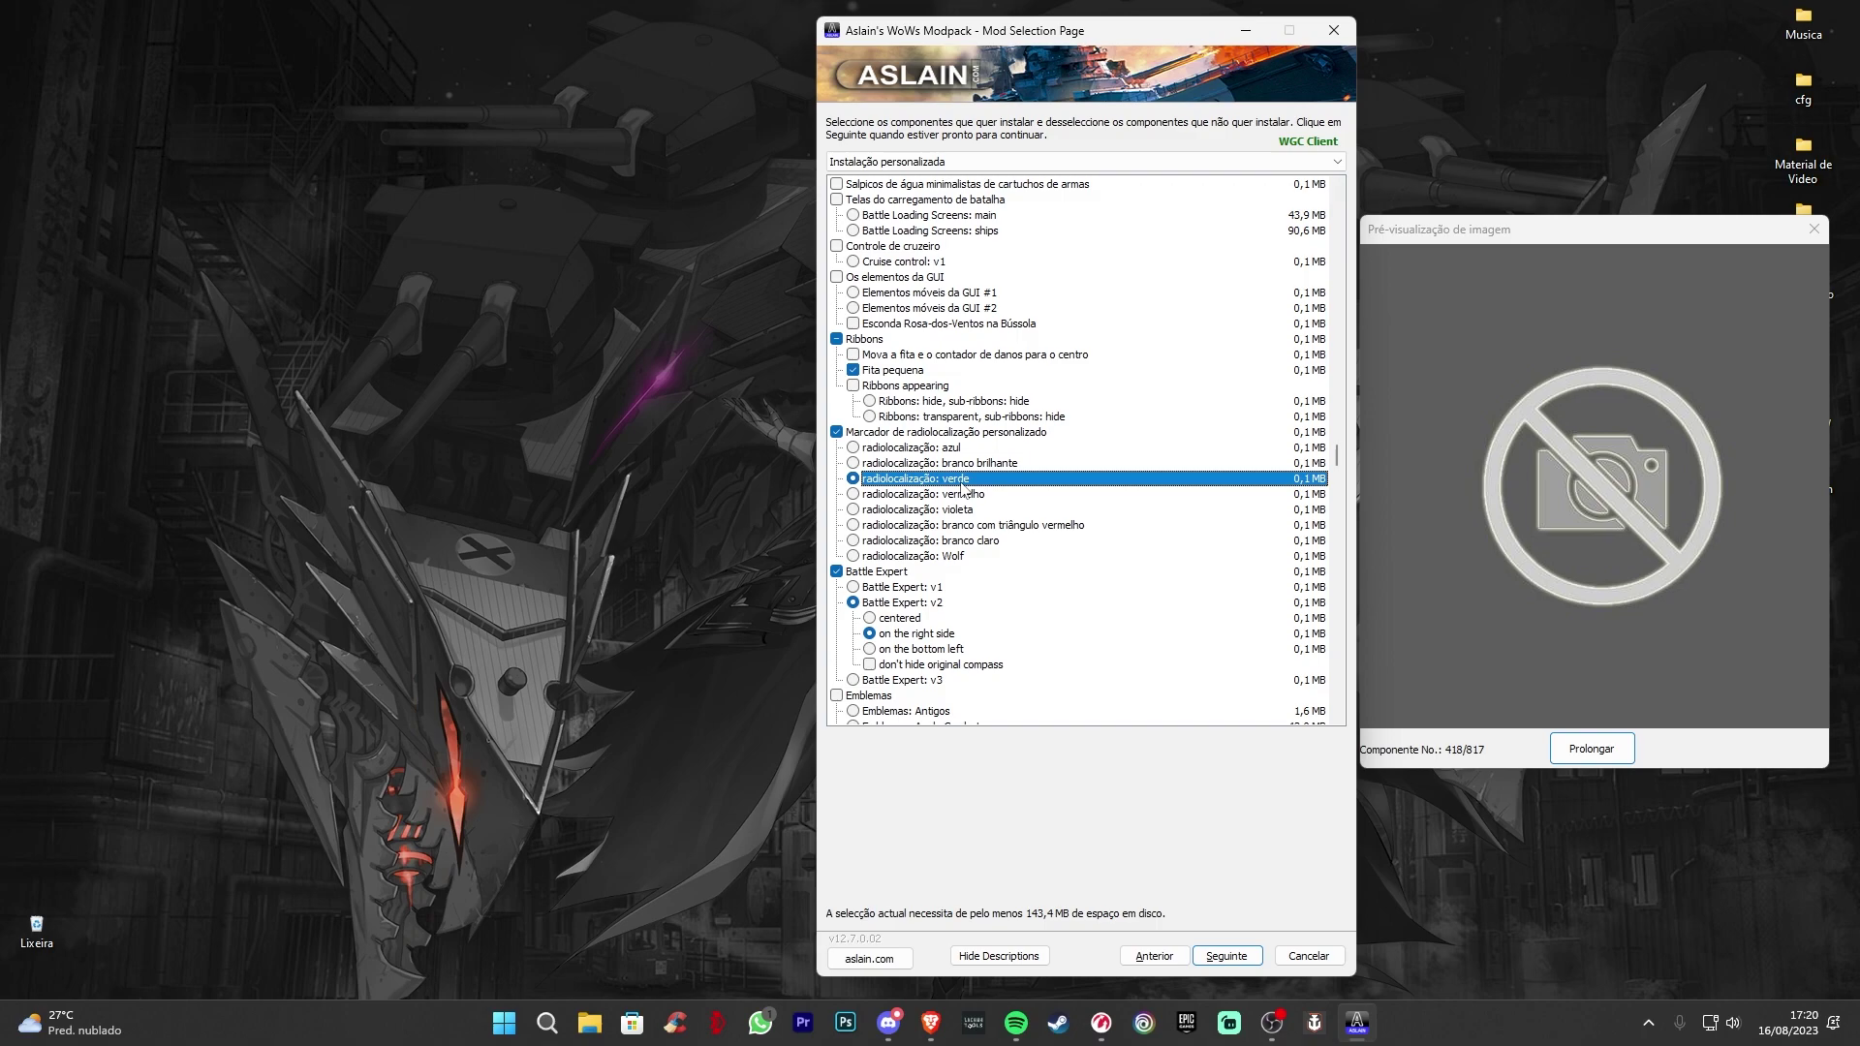
{"action": "left_click", "coordinate": [956, 433]}
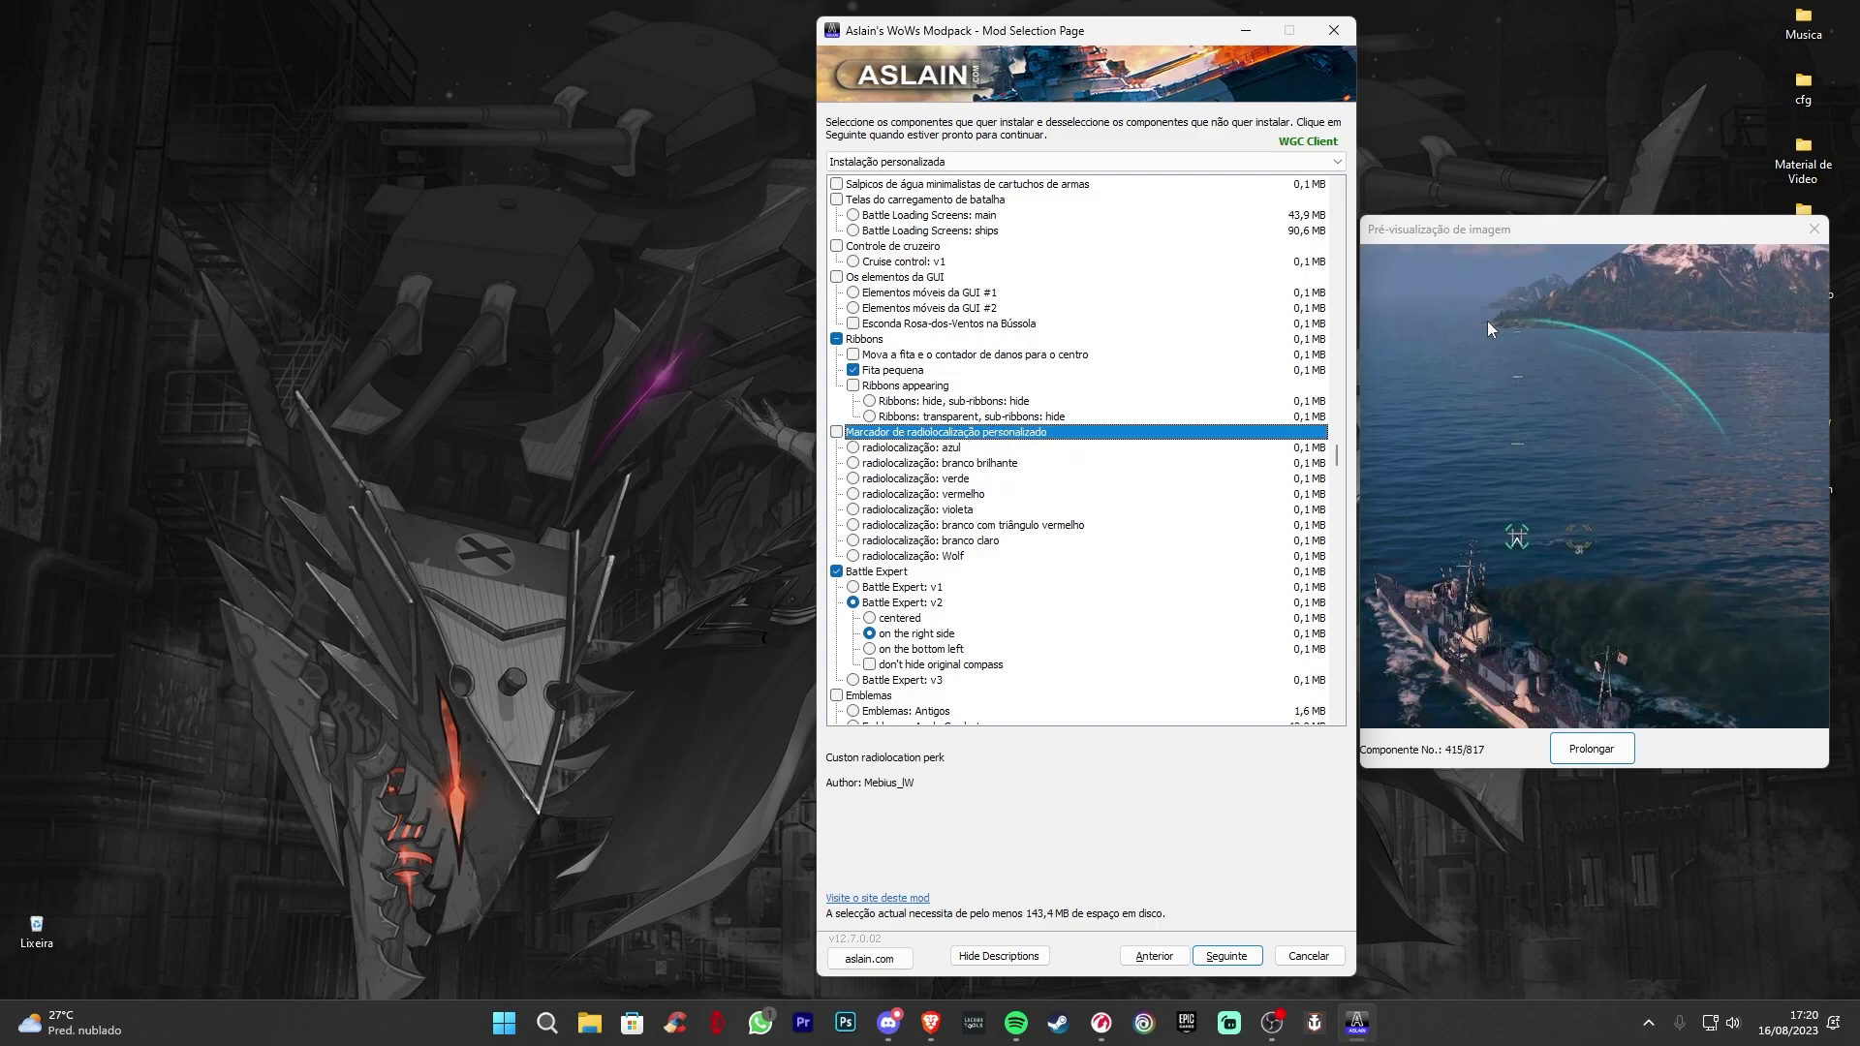
{"action": "left_click", "coordinate": [921, 479]}
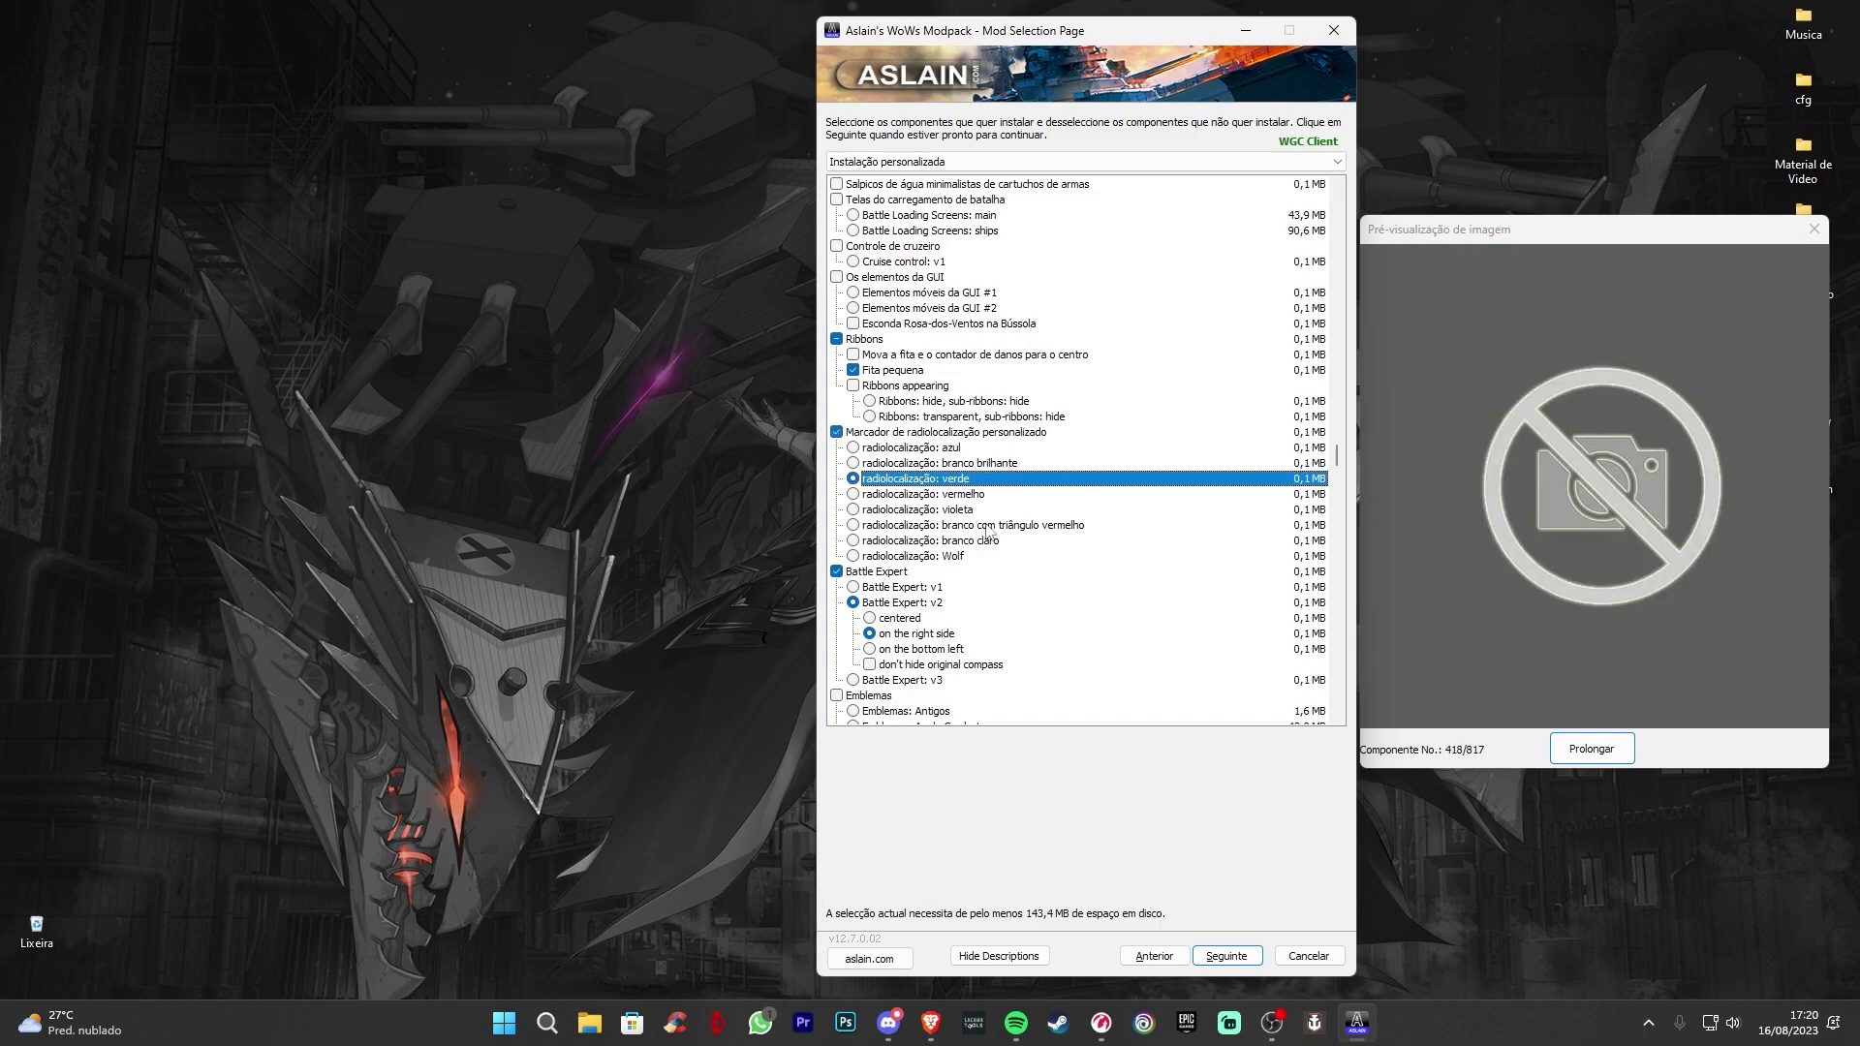
- Preview Battle Expert v2 and its compass option, keeping it on the right side with "don't hide original compass" disabled
{"action": "scroll", "coordinate": [947, 598], "scroll_direction": "down", "scroll_amount": 1}
{"action": "left_click", "coordinate": [910, 561]}
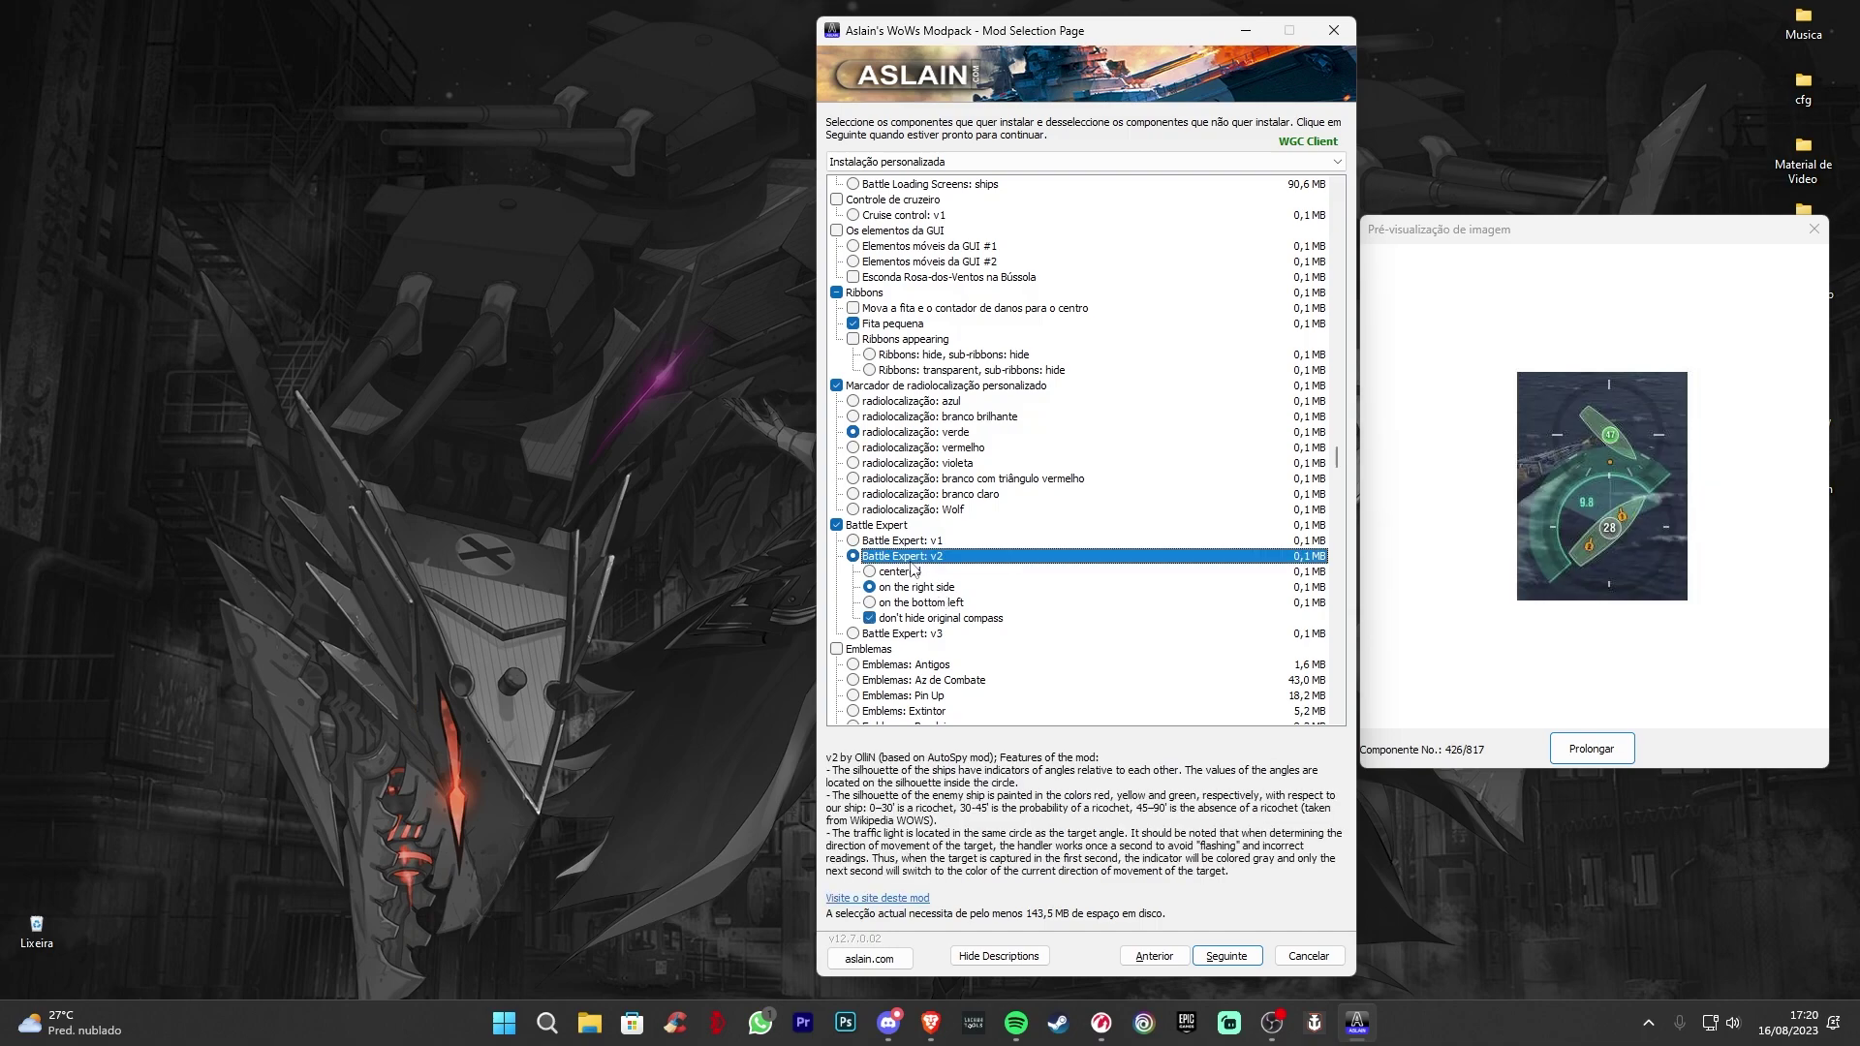
{"action": "left_click", "coordinate": [914, 592]}
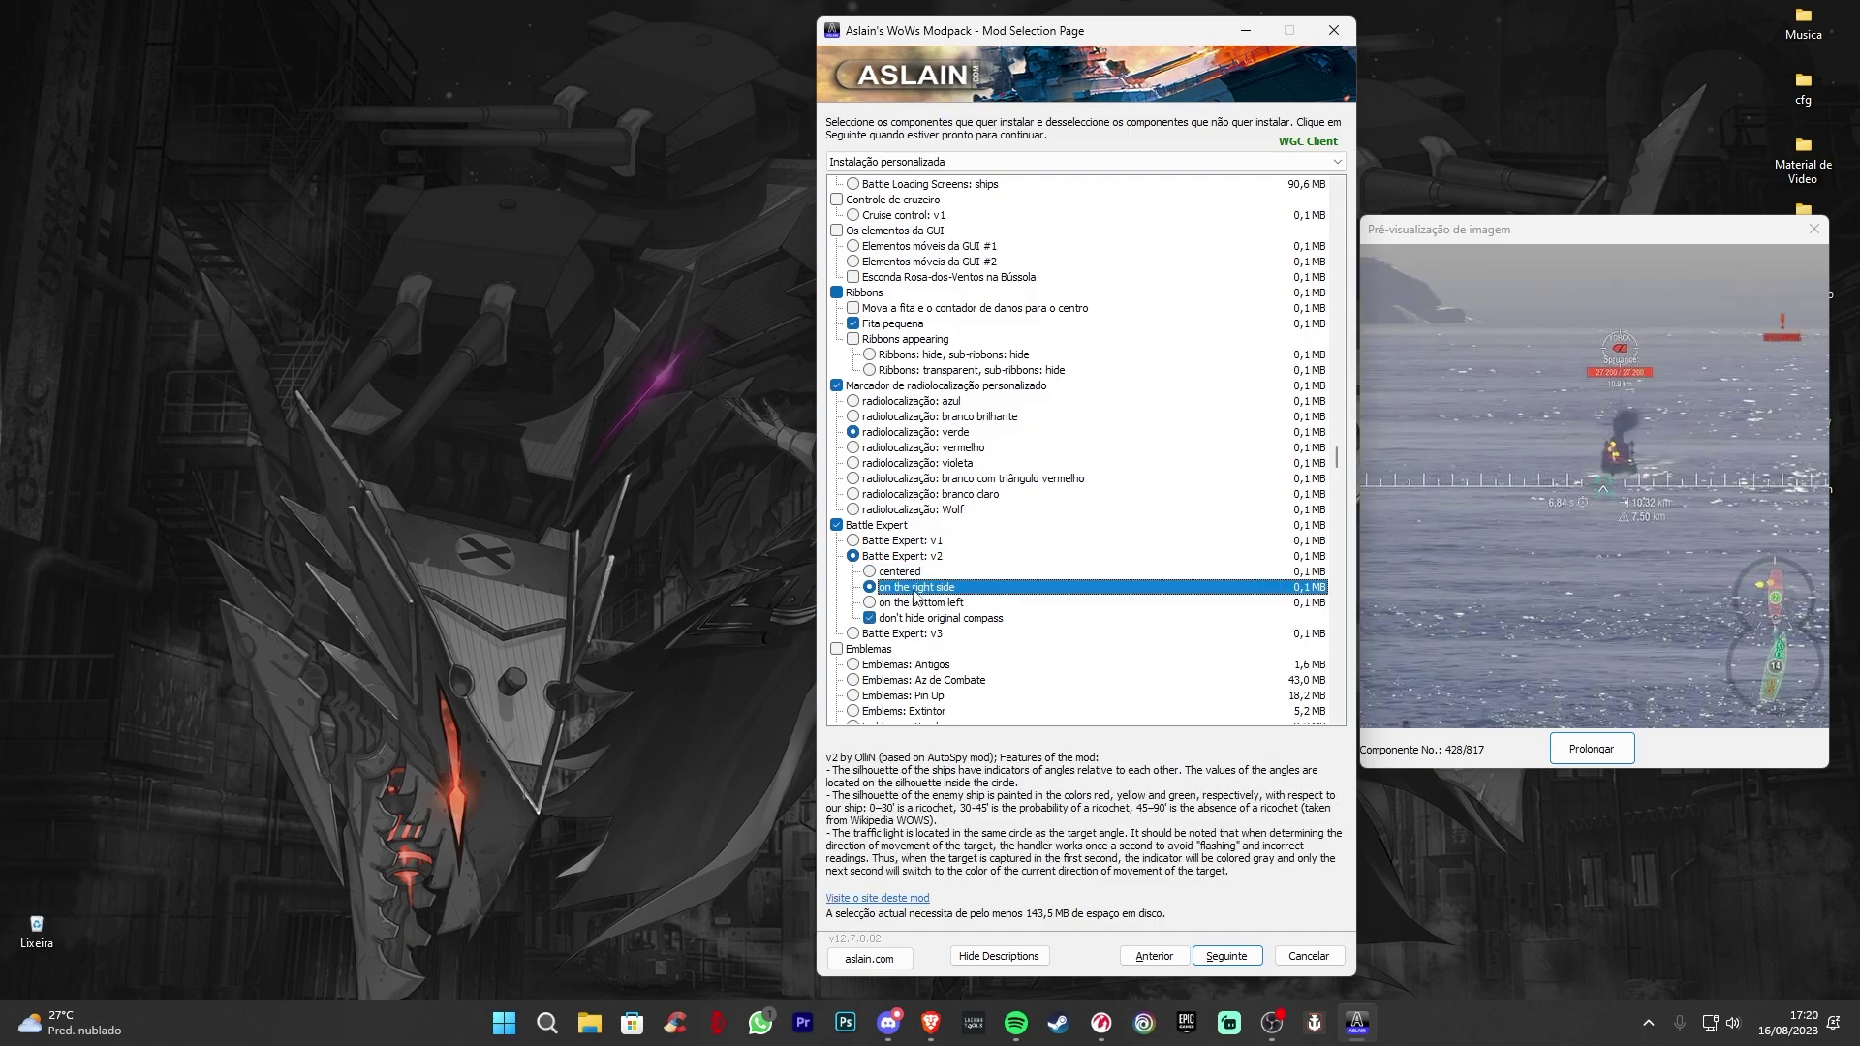
{"action": "left_click", "coordinate": [870, 620]}
{"action": "left_click", "coordinate": [940, 593]}
{"action": "left_click", "coordinate": [943, 621]}
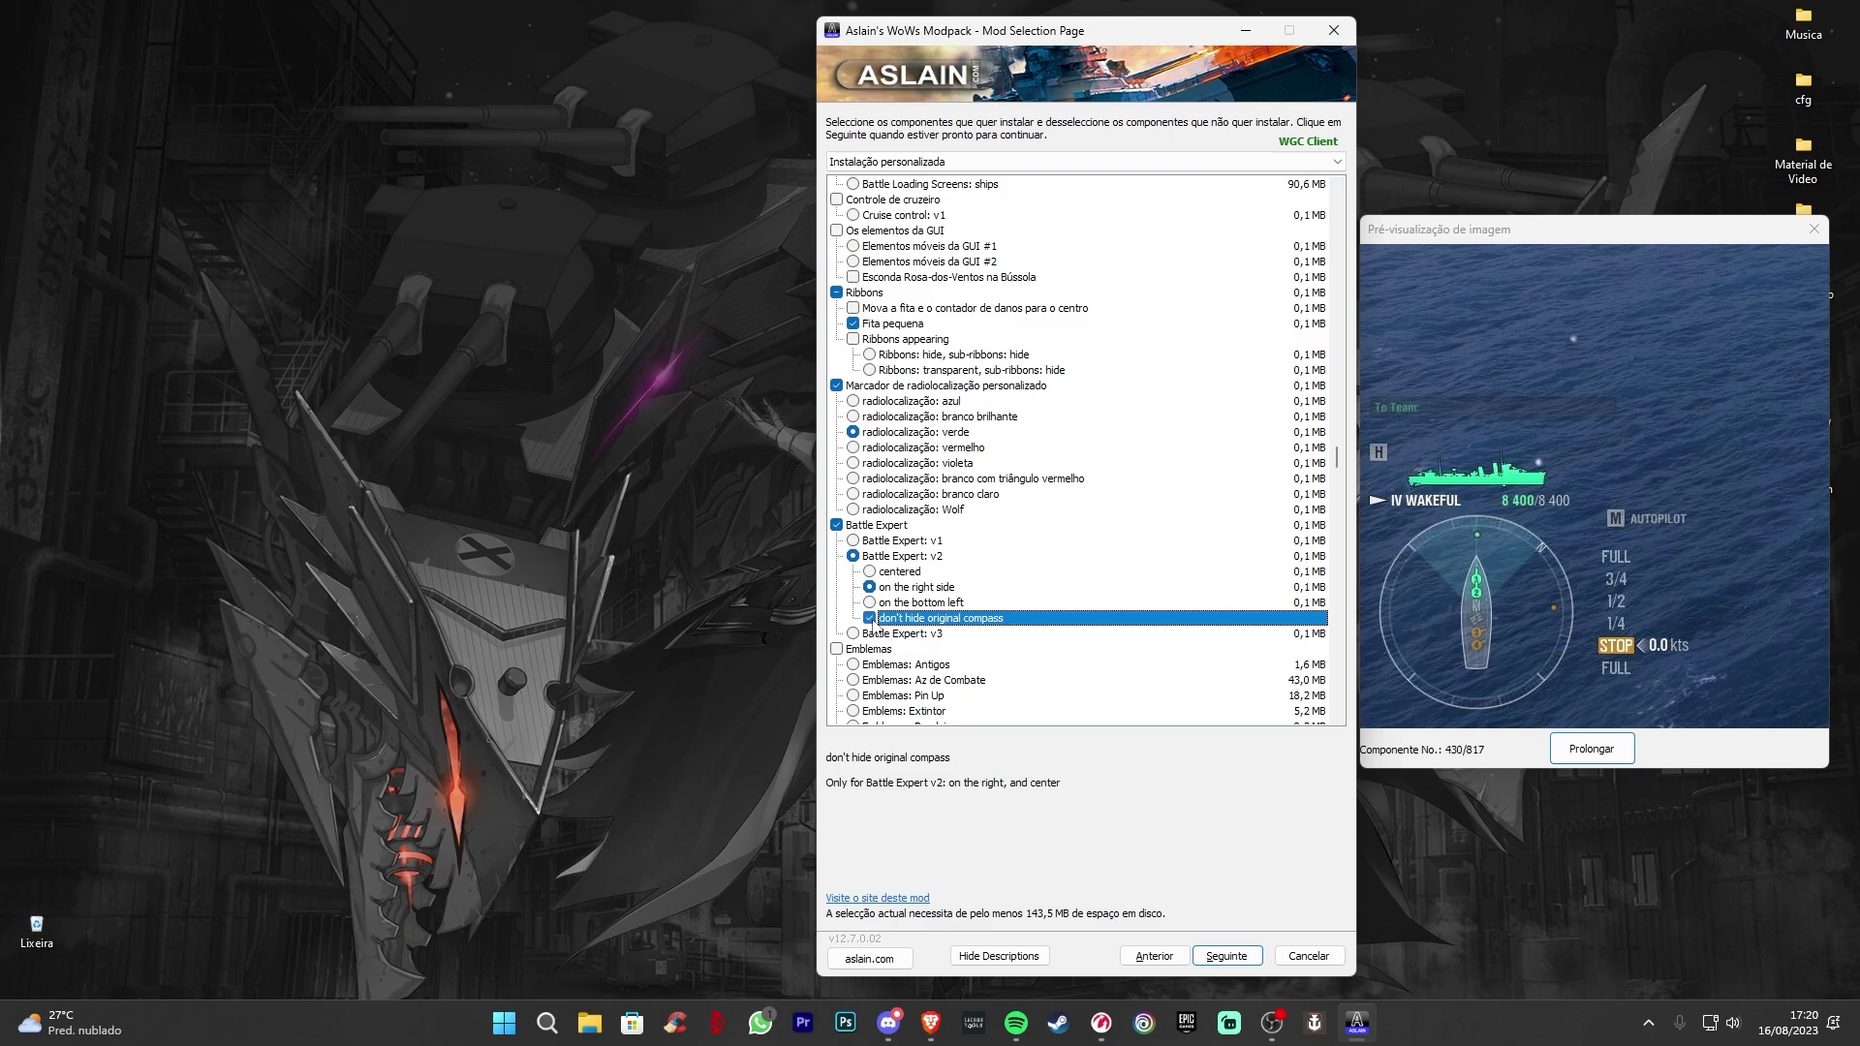
{"action": "left_click", "coordinate": [905, 558]}
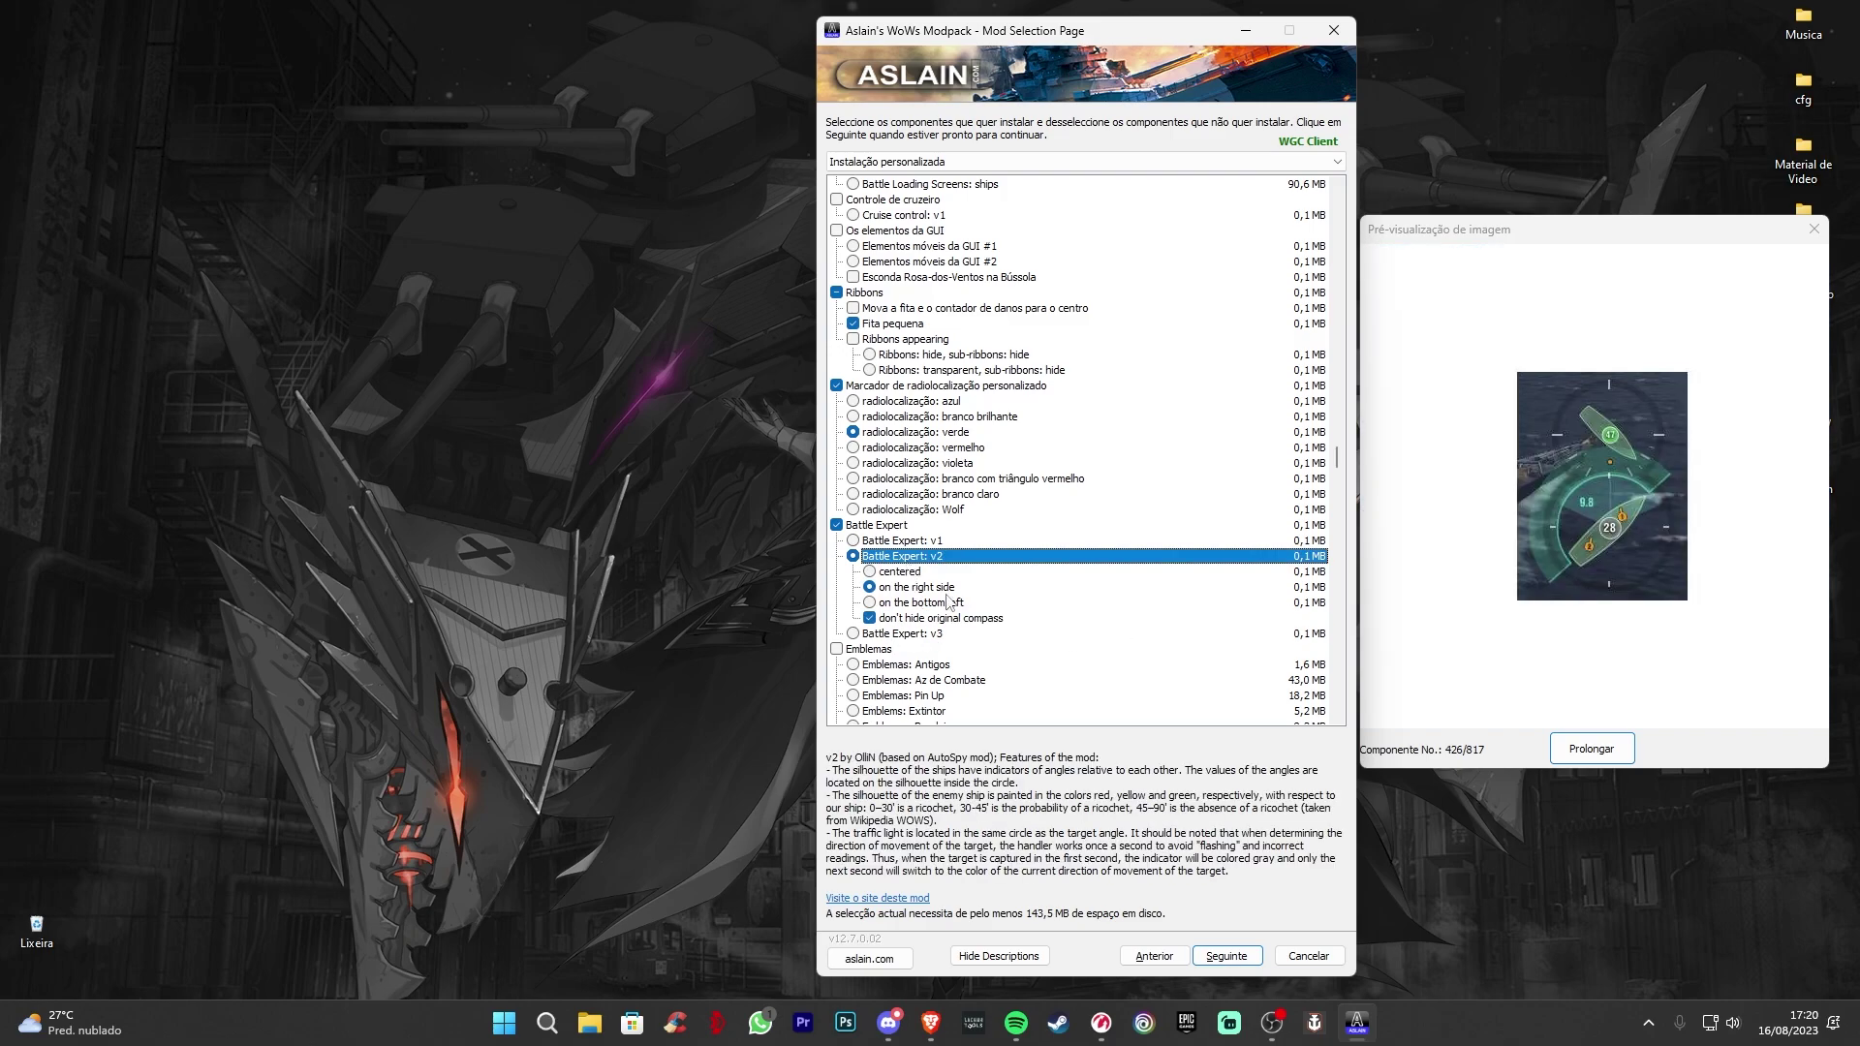
{"action": "left_click", "coordinate": [901, 621]}
- Preview the mod that removes unwanted texts from the map view, keeping it enabled
{"action": "scroll", "coordinate": [969, 593], "scroll_direction": "down", "scroll_amount": 5}
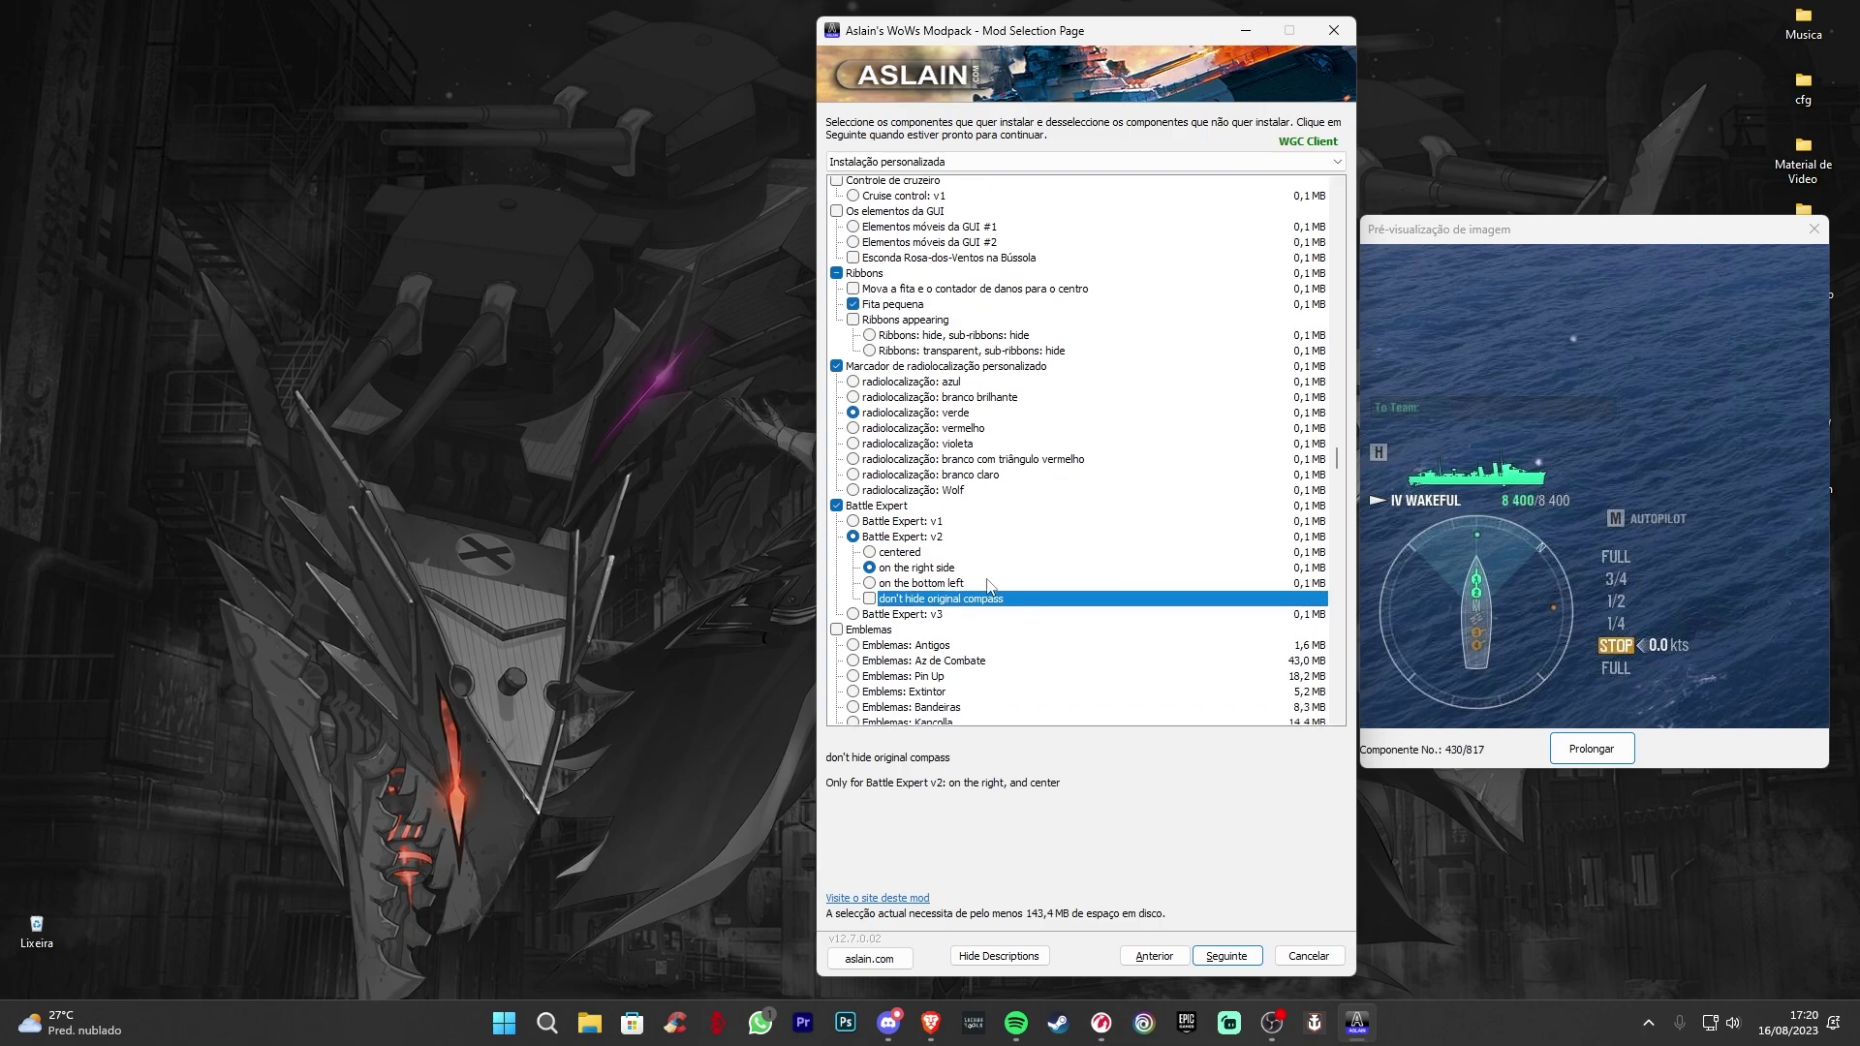
{"action": "scroll", "coordinate": [982, 584], "scroll_direction": "down", "scroll_amount": 4}
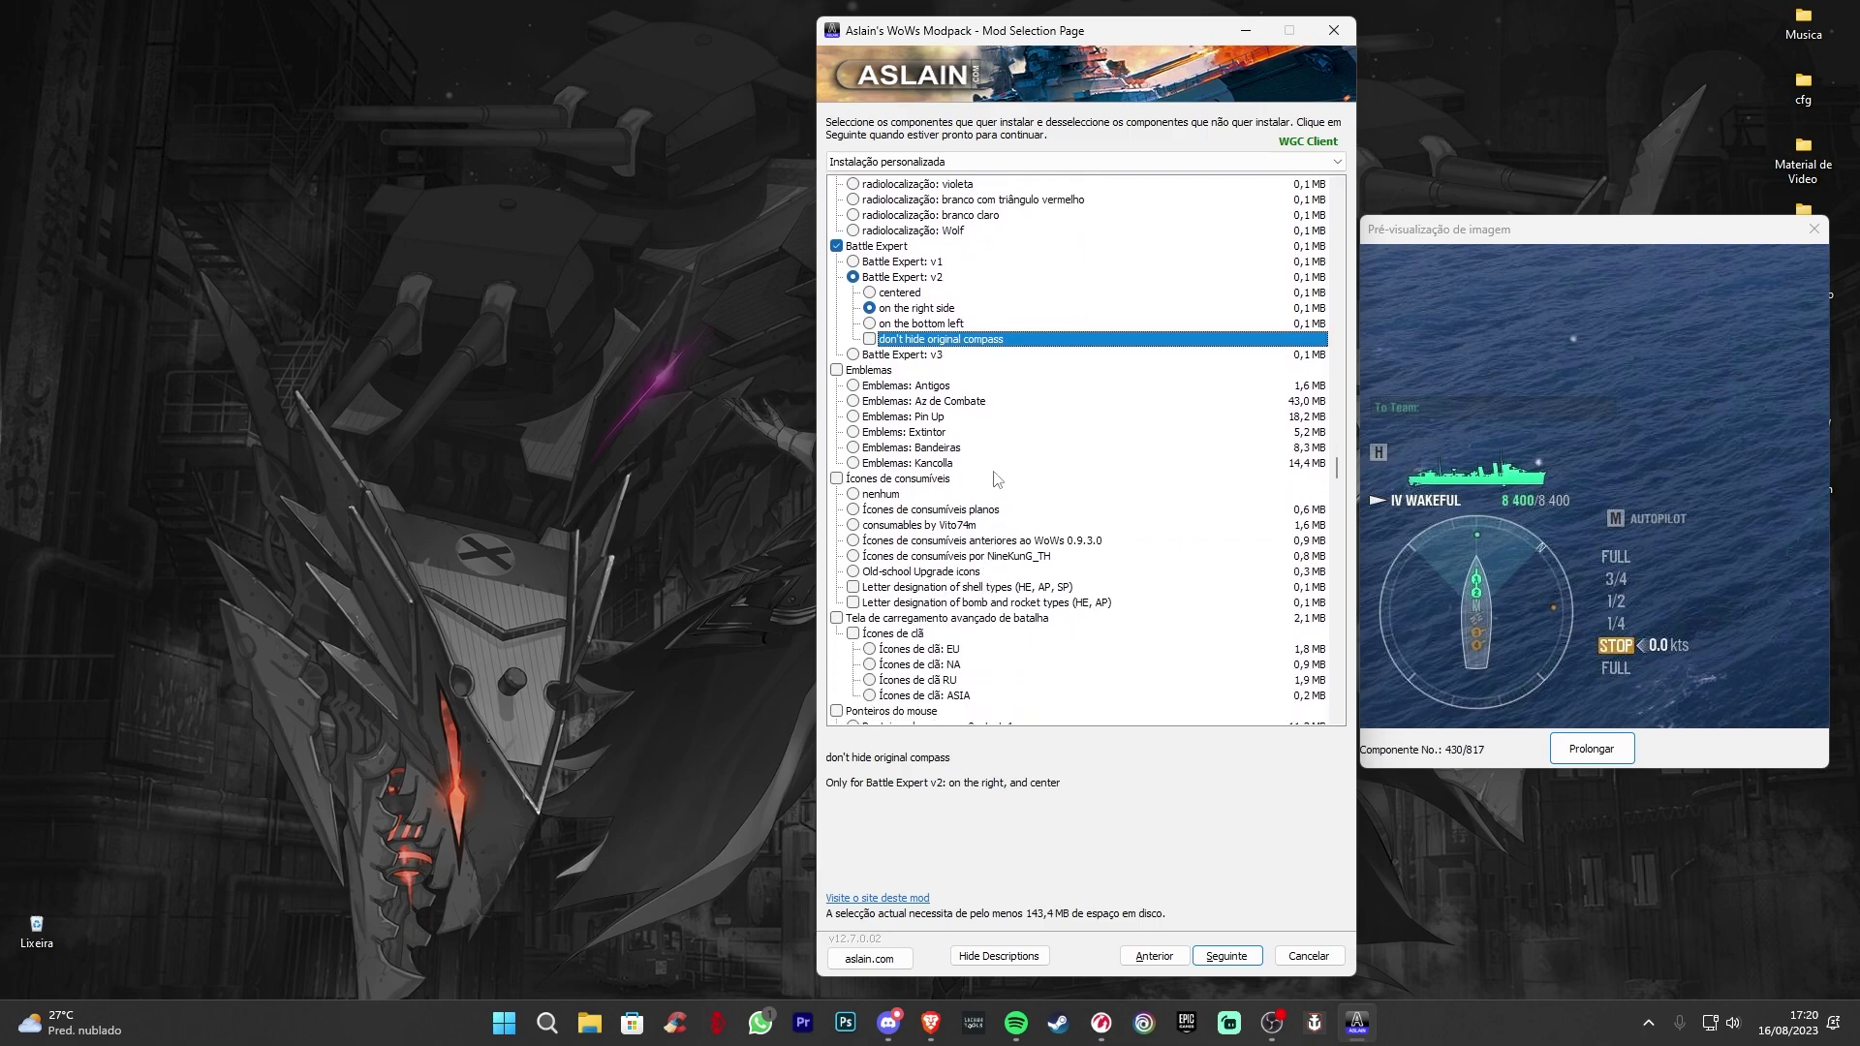
{"action": "scroll", "coordinate": [990, 530], "scroll_direction": "down", "scroll_amount": 3}
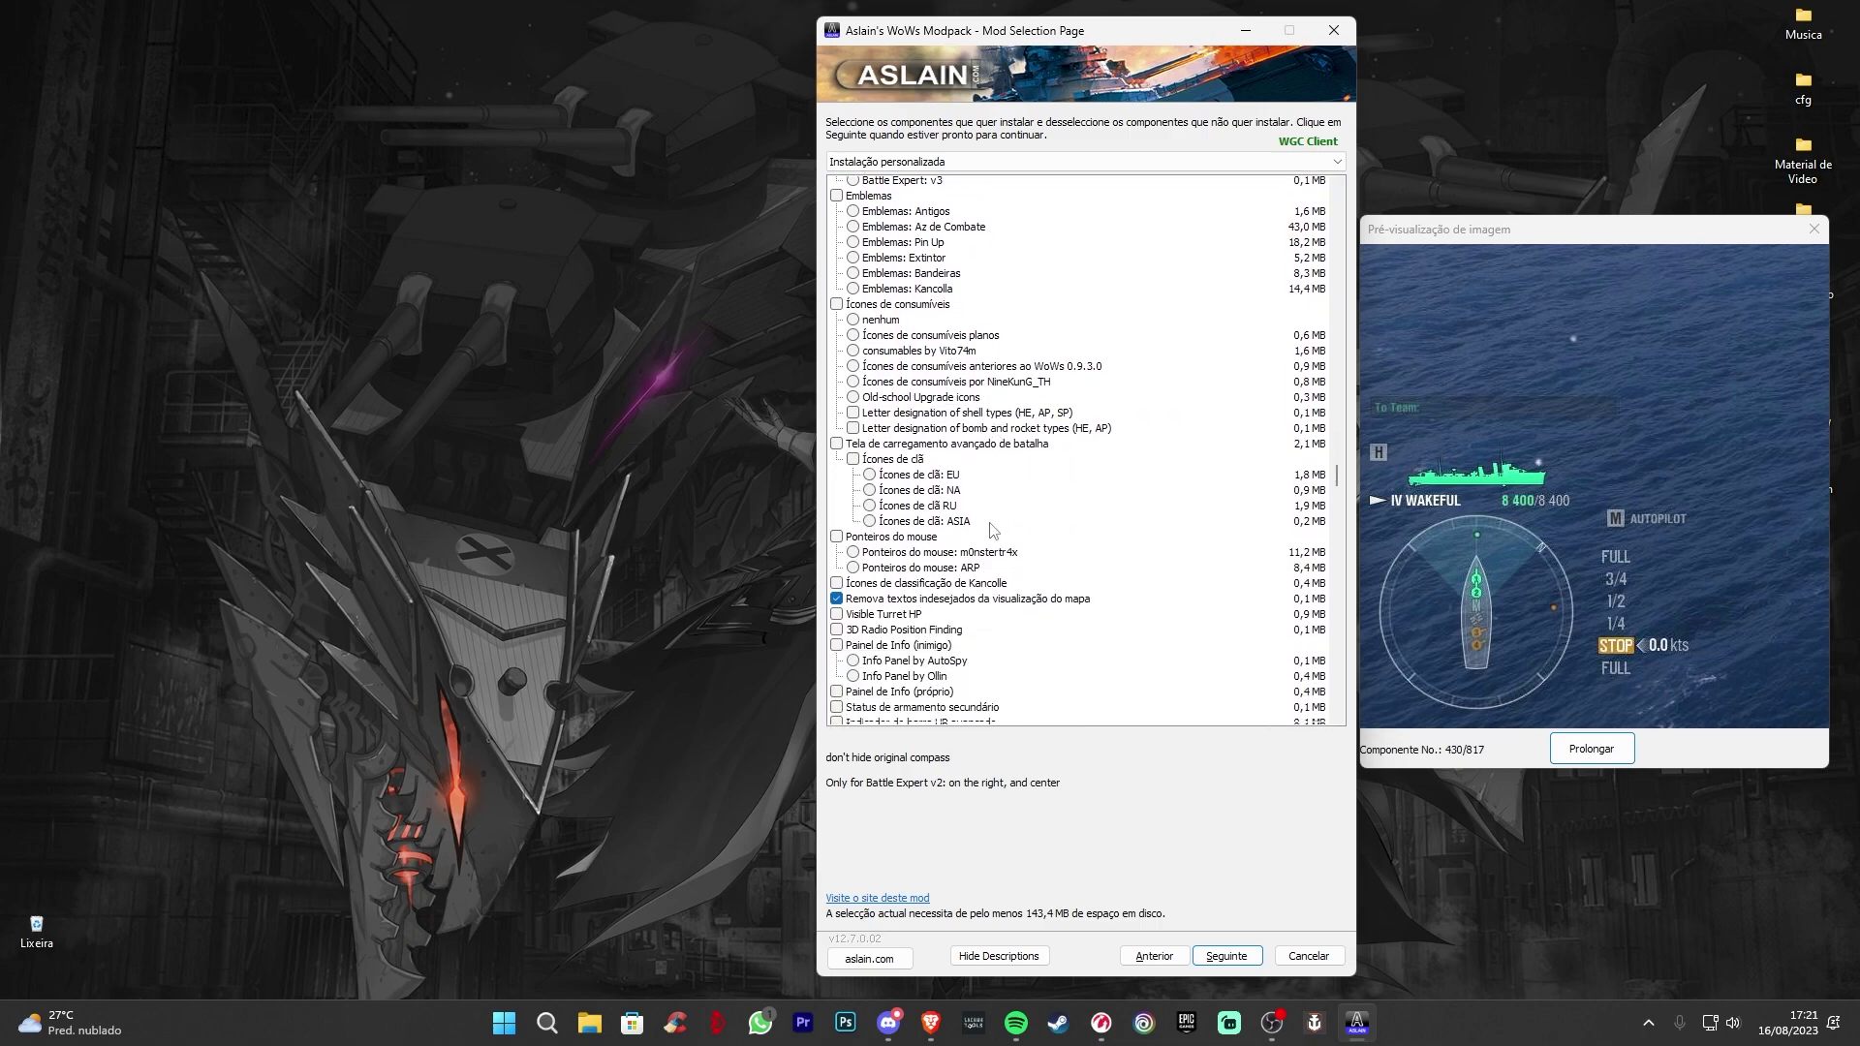
{"action": "scroll", "coordinate": [1021, 486], "scroll_direction": "down", "scroll_amount": 1}
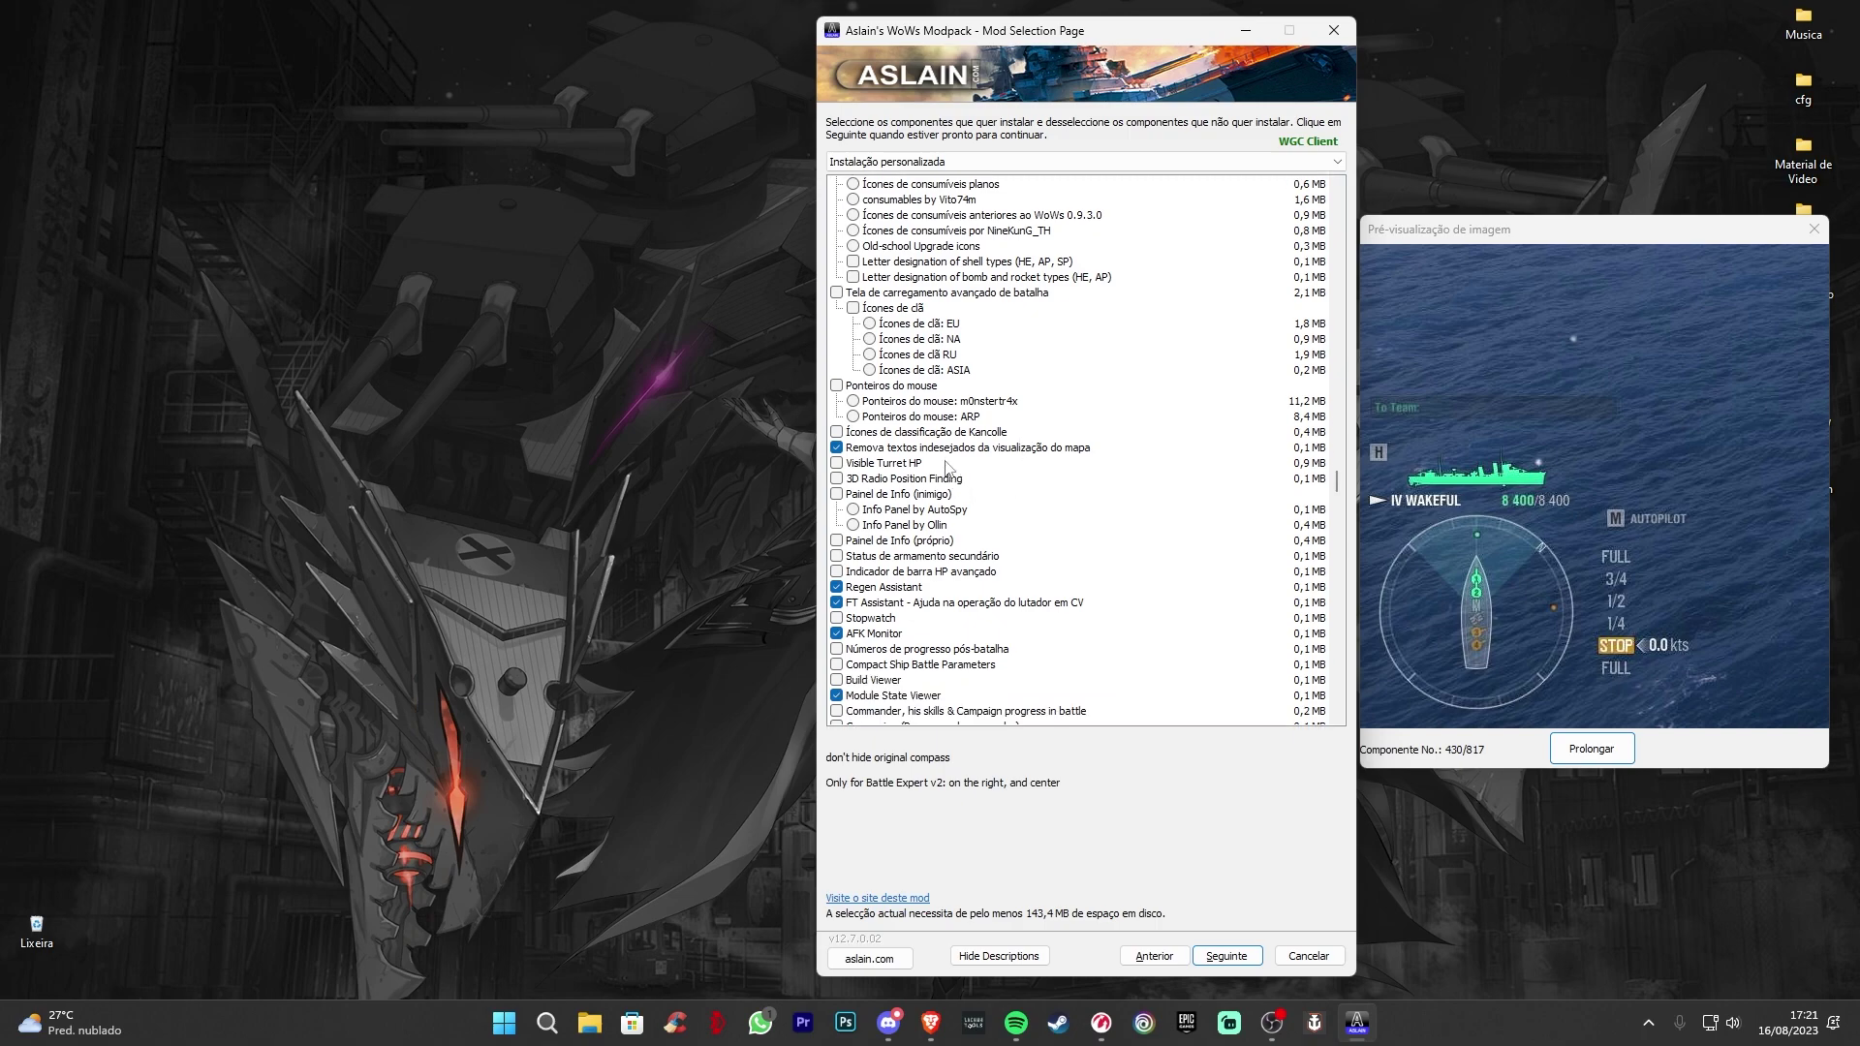
{"action": "left_click", "coordinate": [944, 449]}
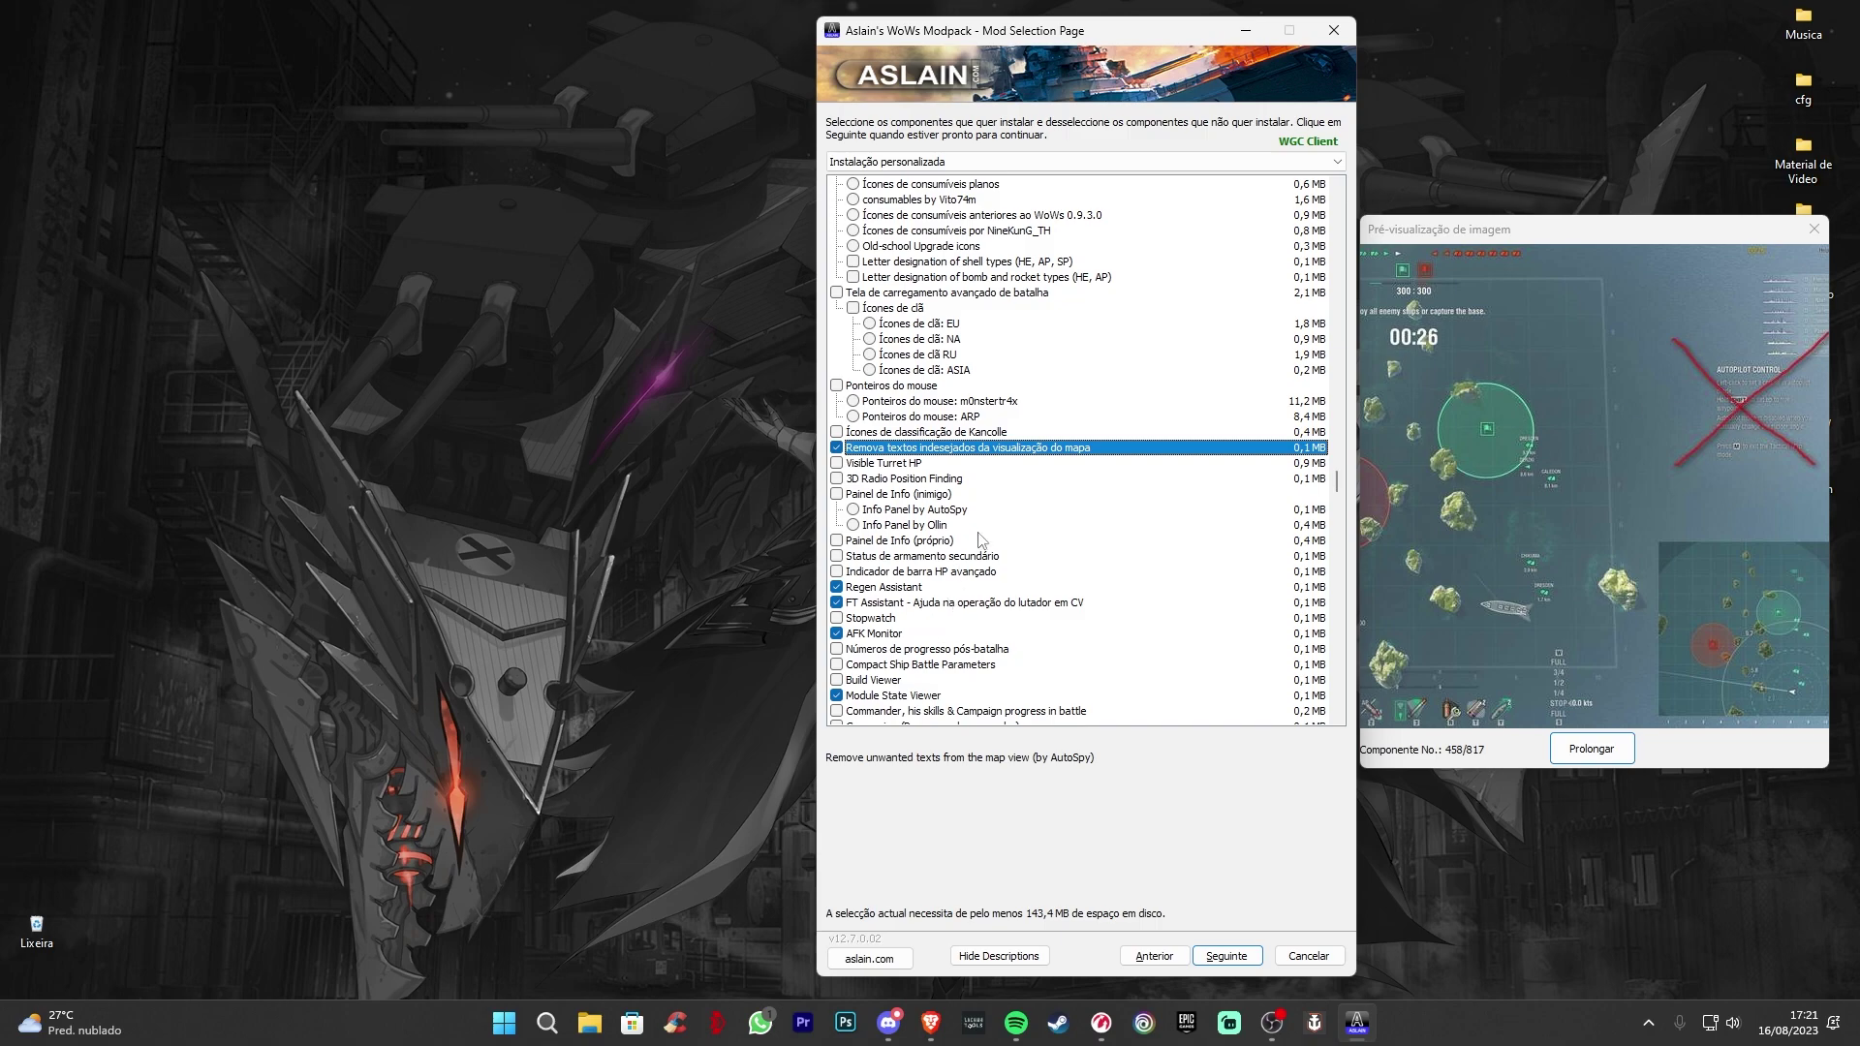
- Preview the Visible Turret HP and 3D Radio Position Finding mods, leaving both disabled
{"action": "left_click", "coordinate": [912, 466]}
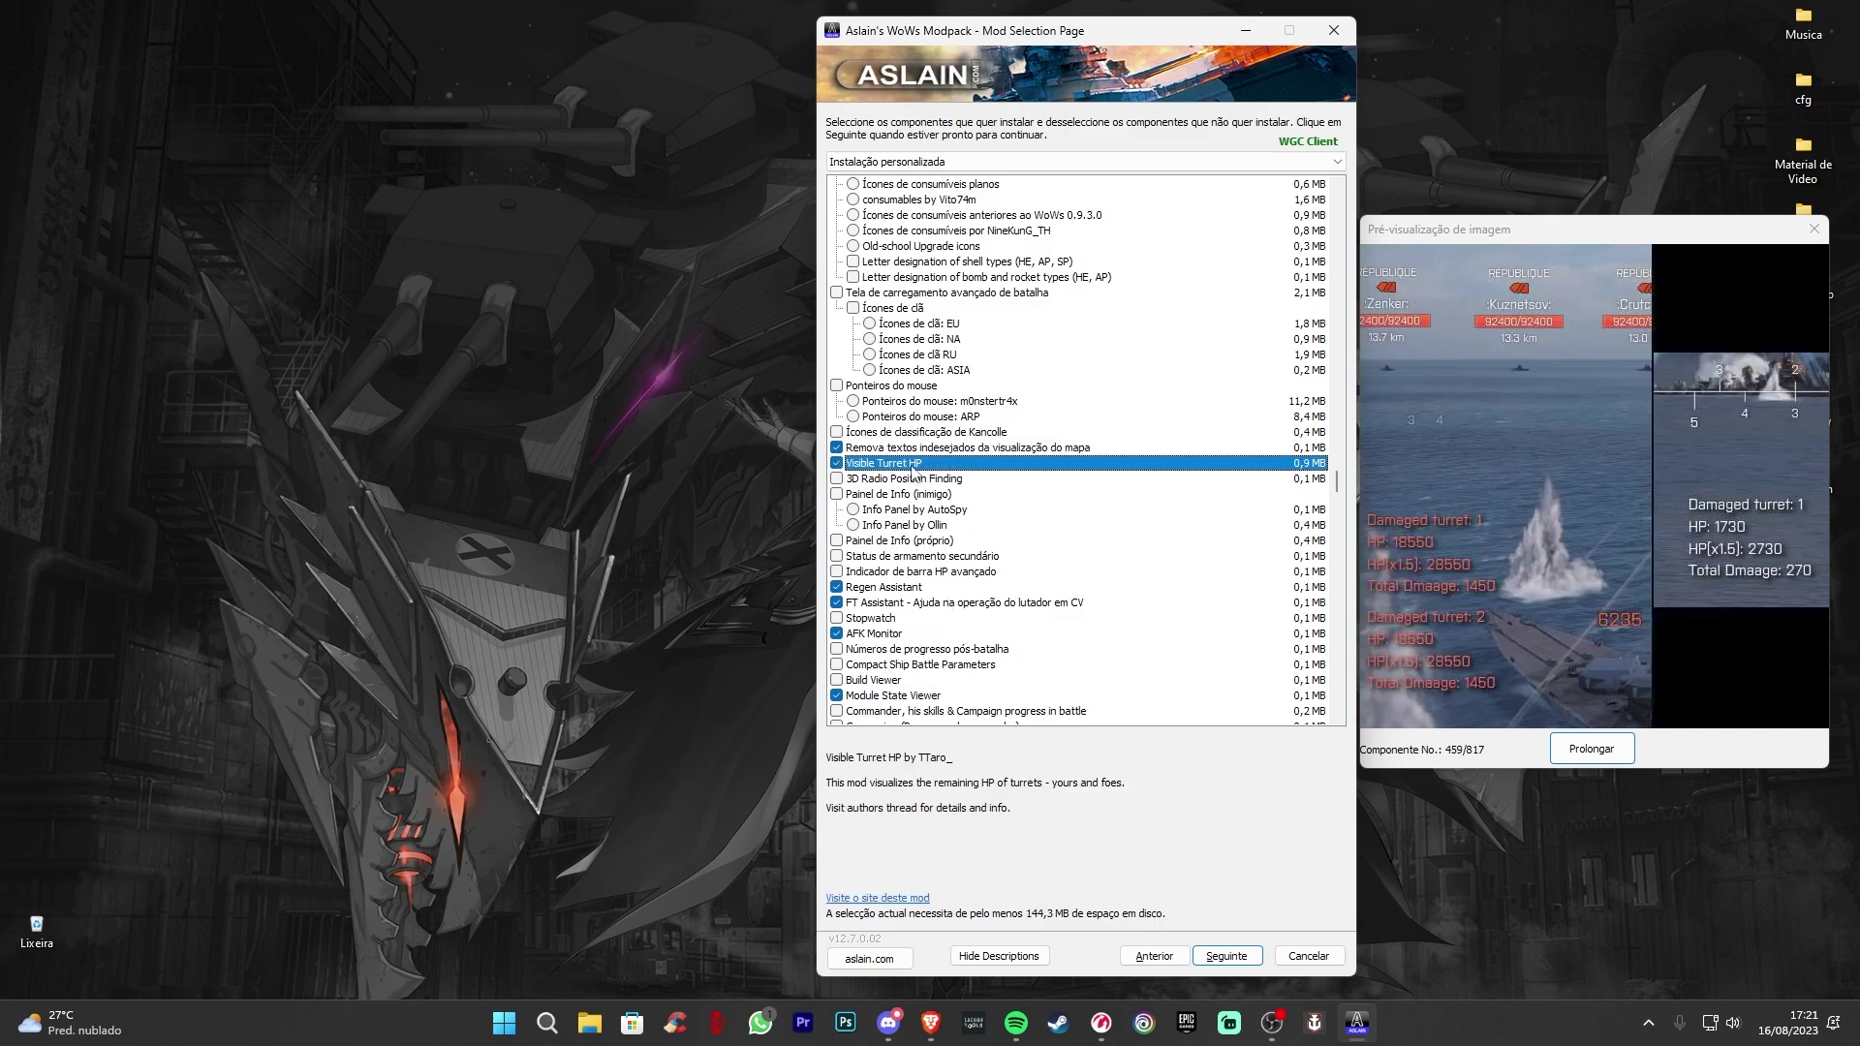
{"action": "left_click", "coordinate": [912, 466]}
{"action": "left_click", "coordinate": [919, 480]}
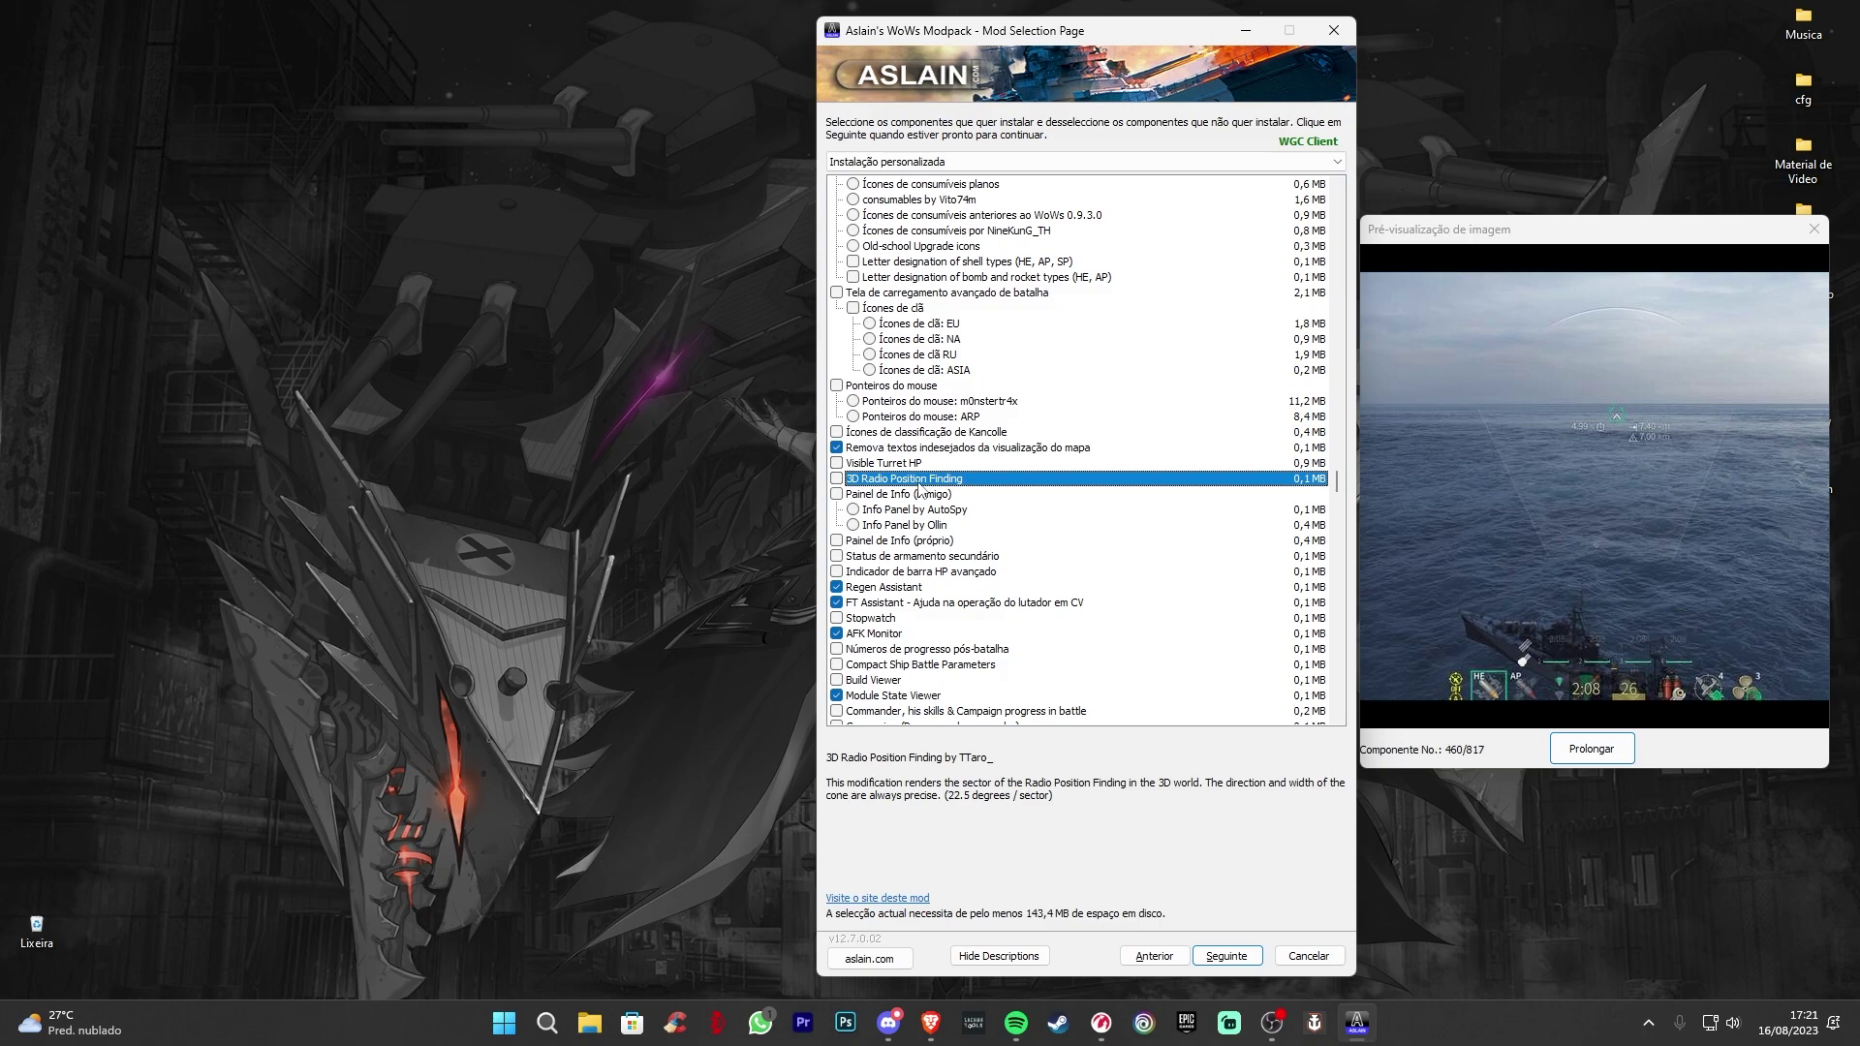
- Preview the own-ship info panel (Painel de Info próprio), secondary armament status and advanced HP bar indicator mods, leaving all three disabled
{"action": "left_click", "coordinate": [935, 544]}
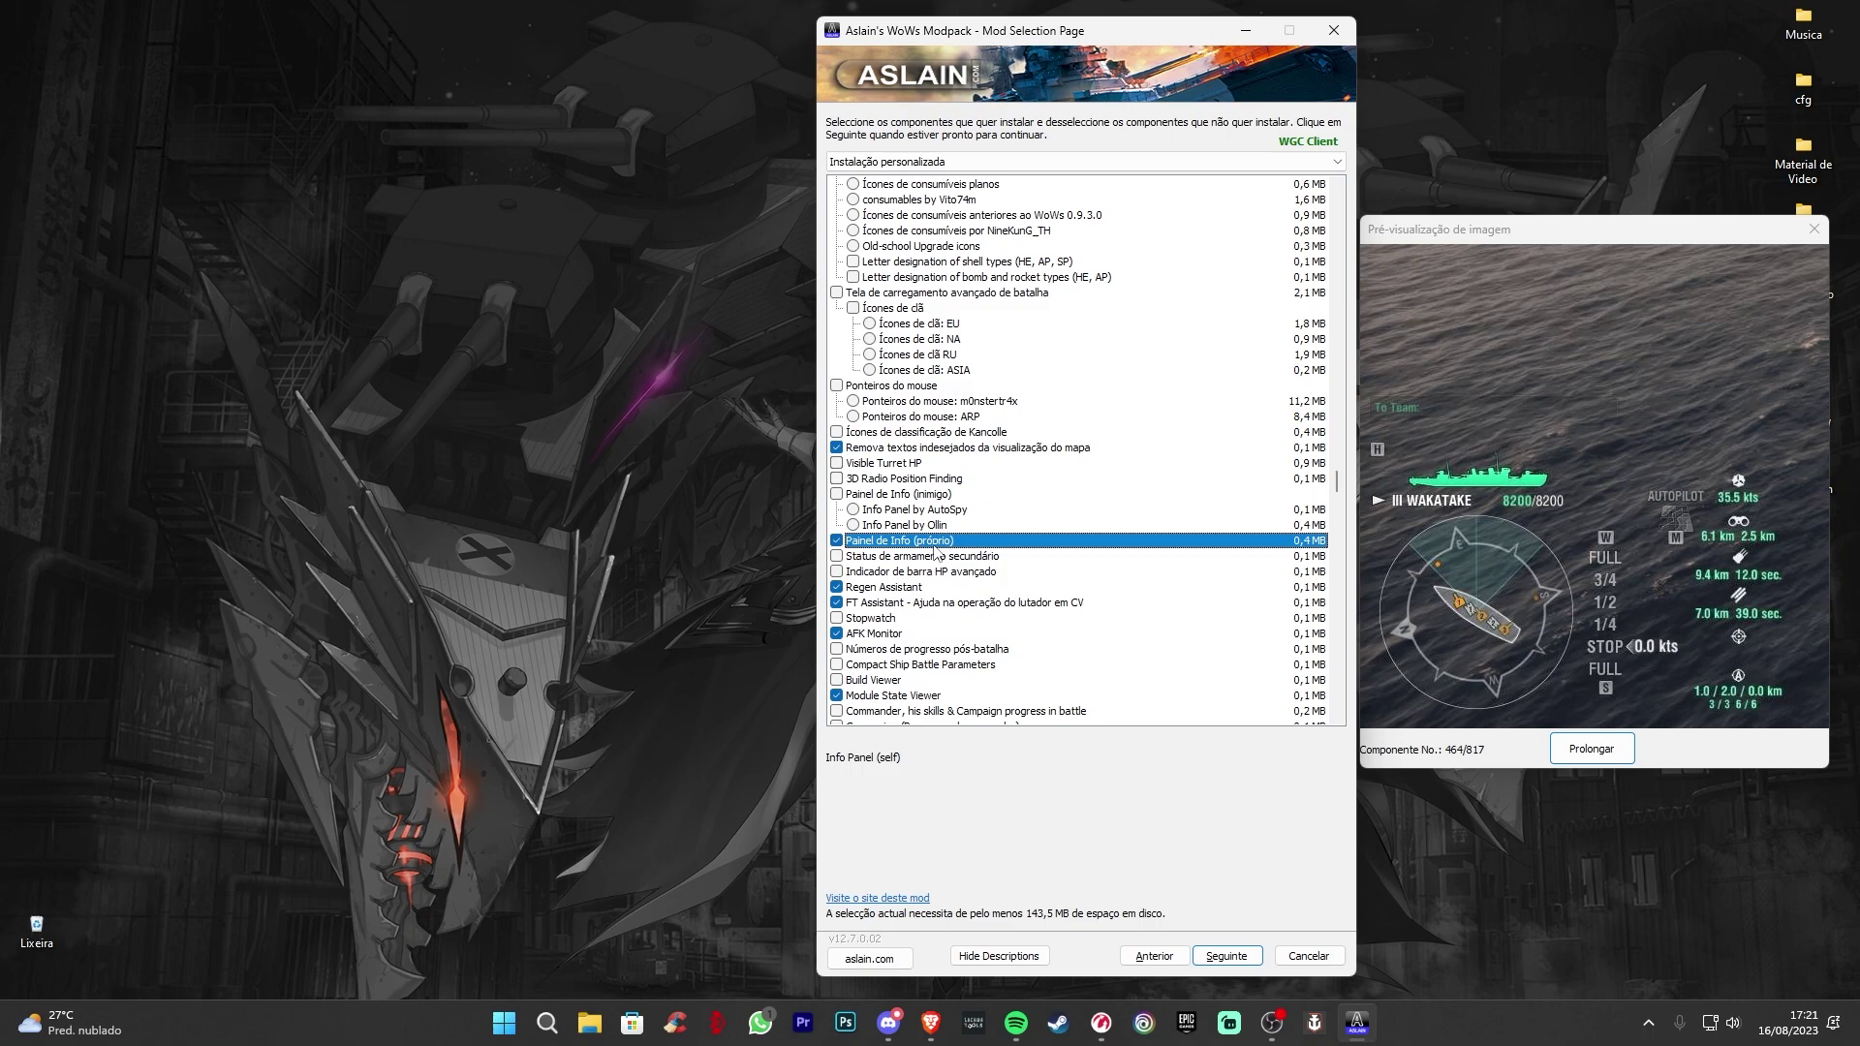
{"action": "left_click", "coordinate": [935, 548]}
{"action": "left_click", "coordinate": [933, 556]}
{"action": "left_click", "coordinate": [928, 559]}
{"action": "left_click", "coordinate": [913, 574]}
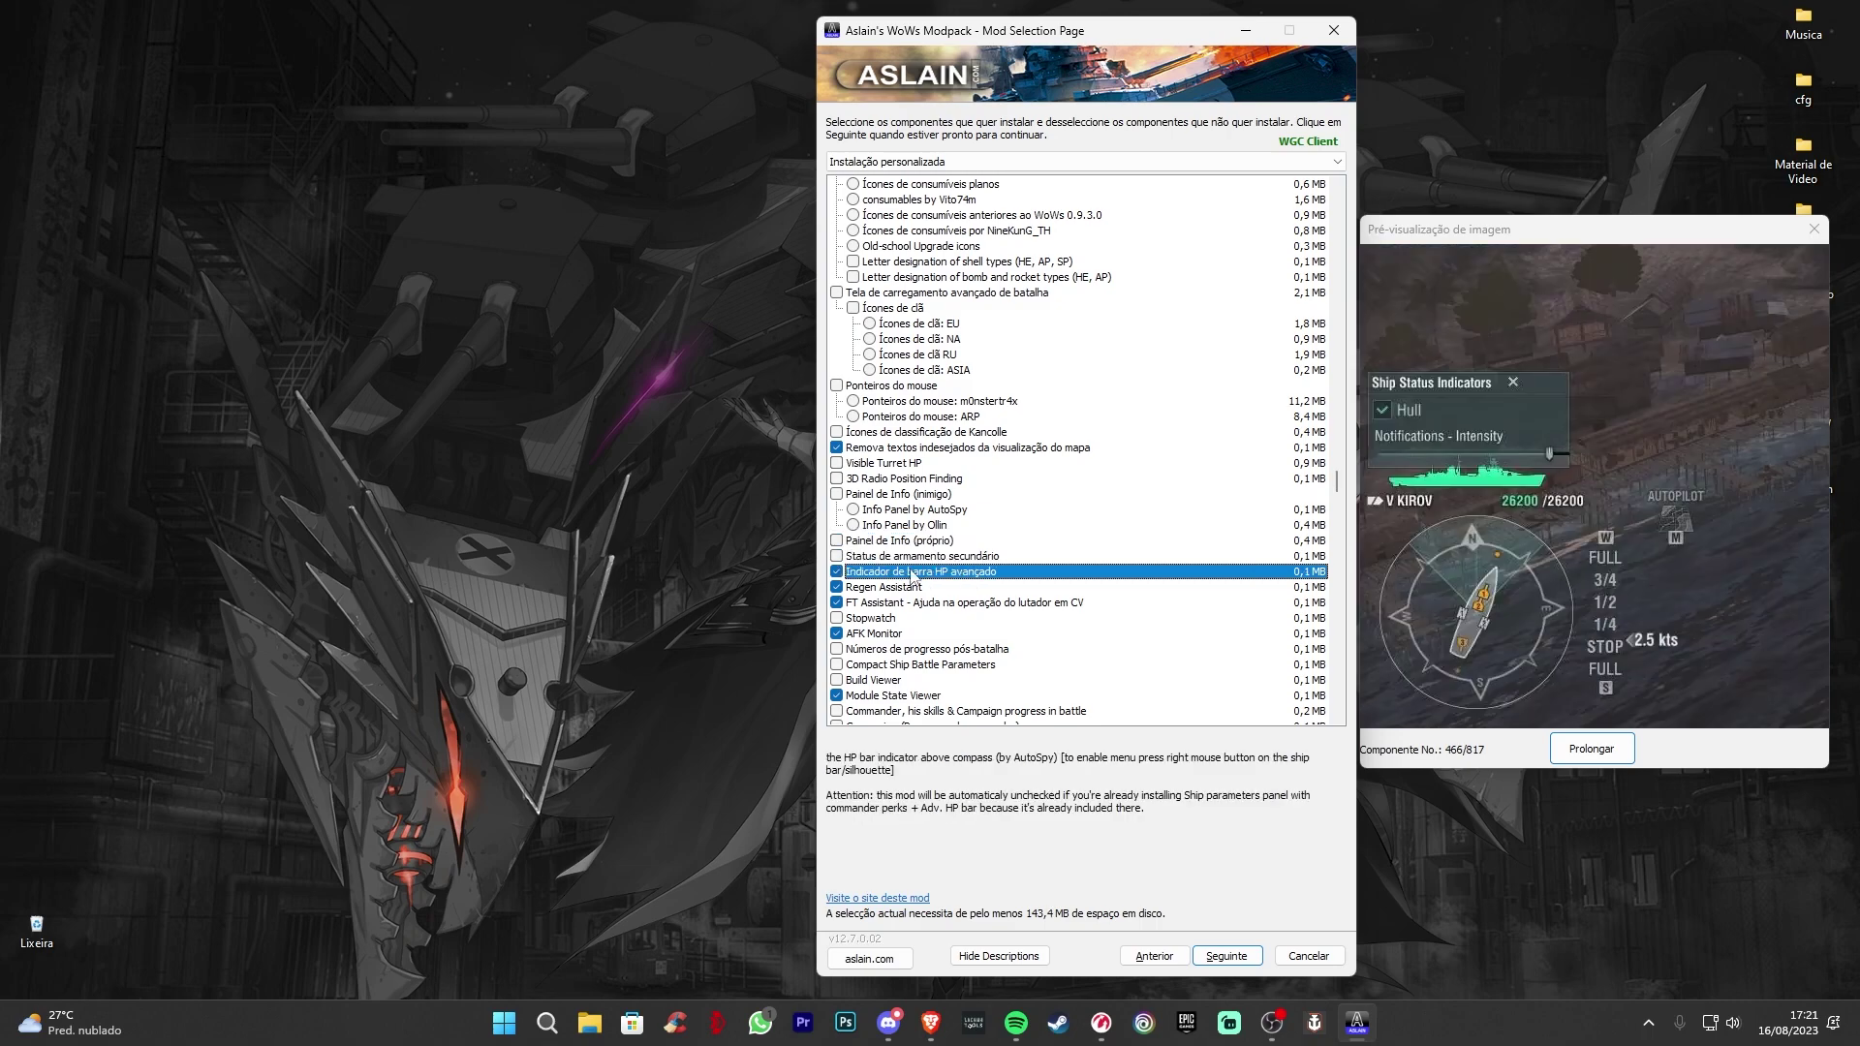
{"action": "left_click", "coordinate": [913, 573]}
- Preview the Regen Assistant, FT Assistant for carriers and AFK Monitor mods, keeping them enabled
{"action": "left_click", "coordinate": [925, 590]}
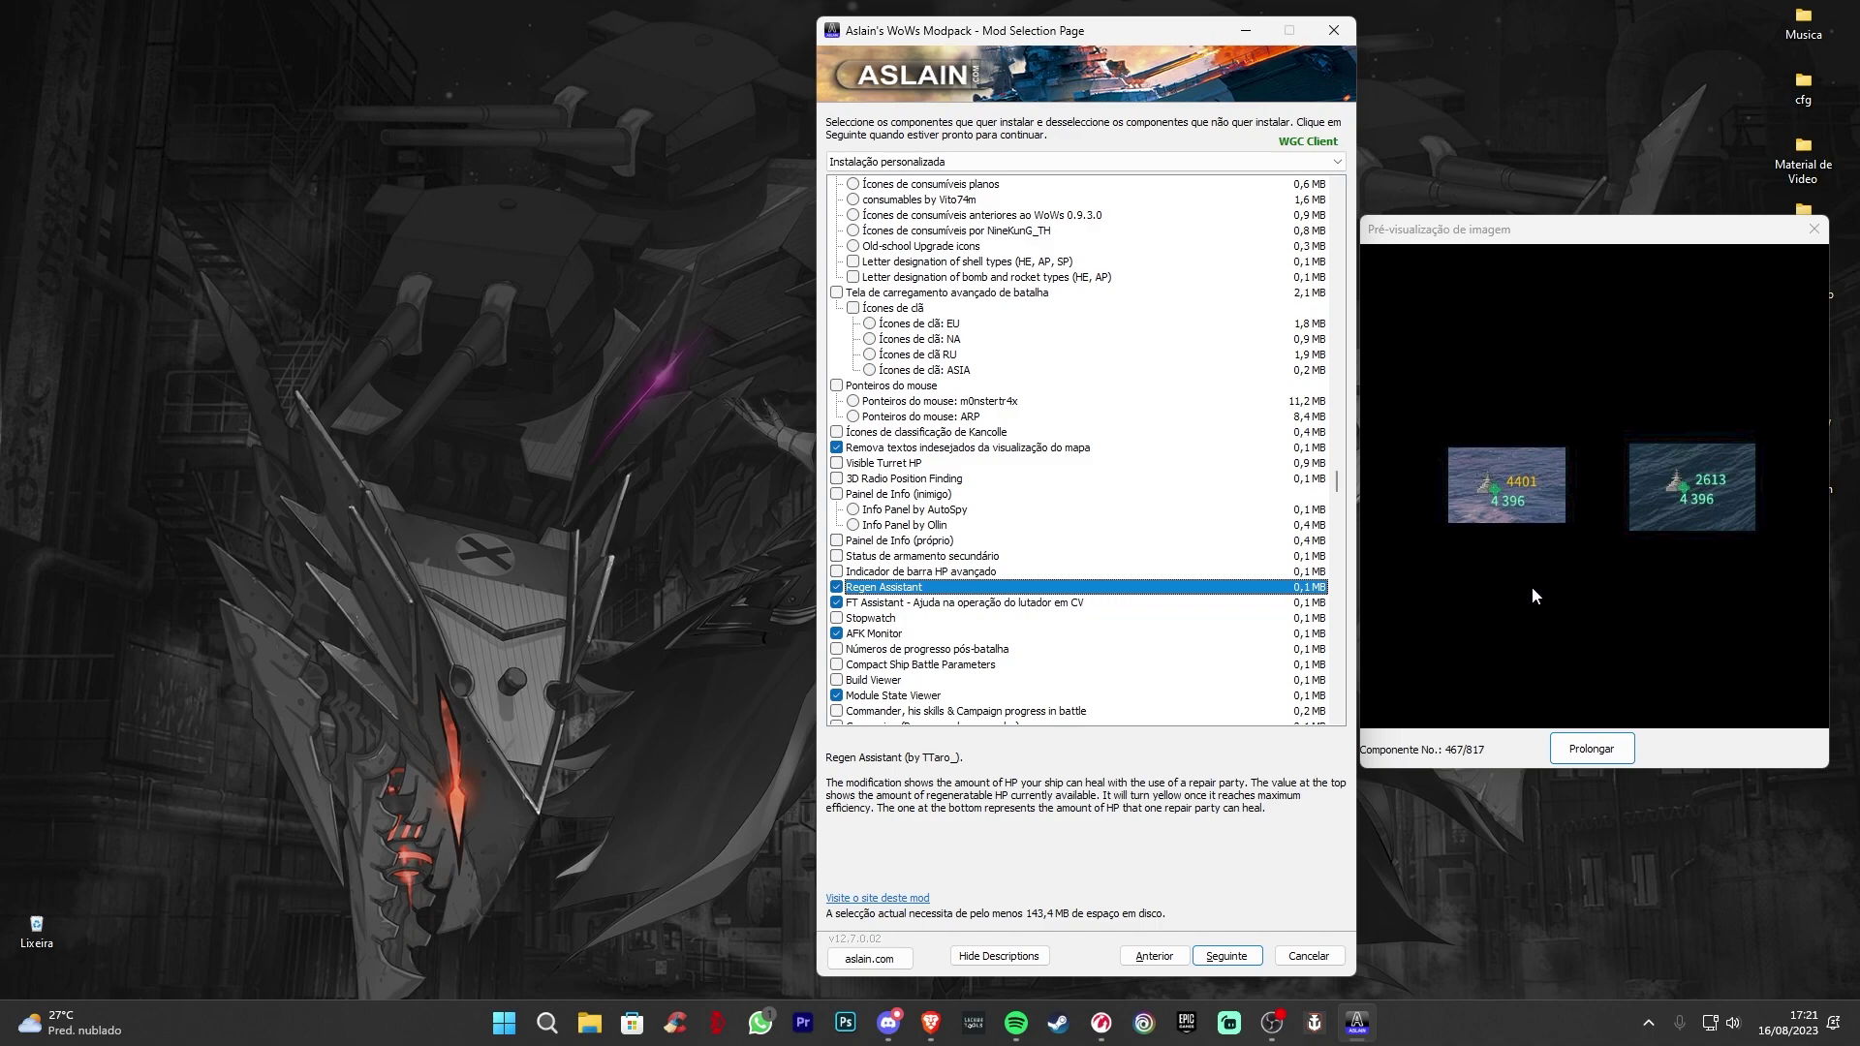
{"action": "left_click", "coordinate": [1039, 602]}
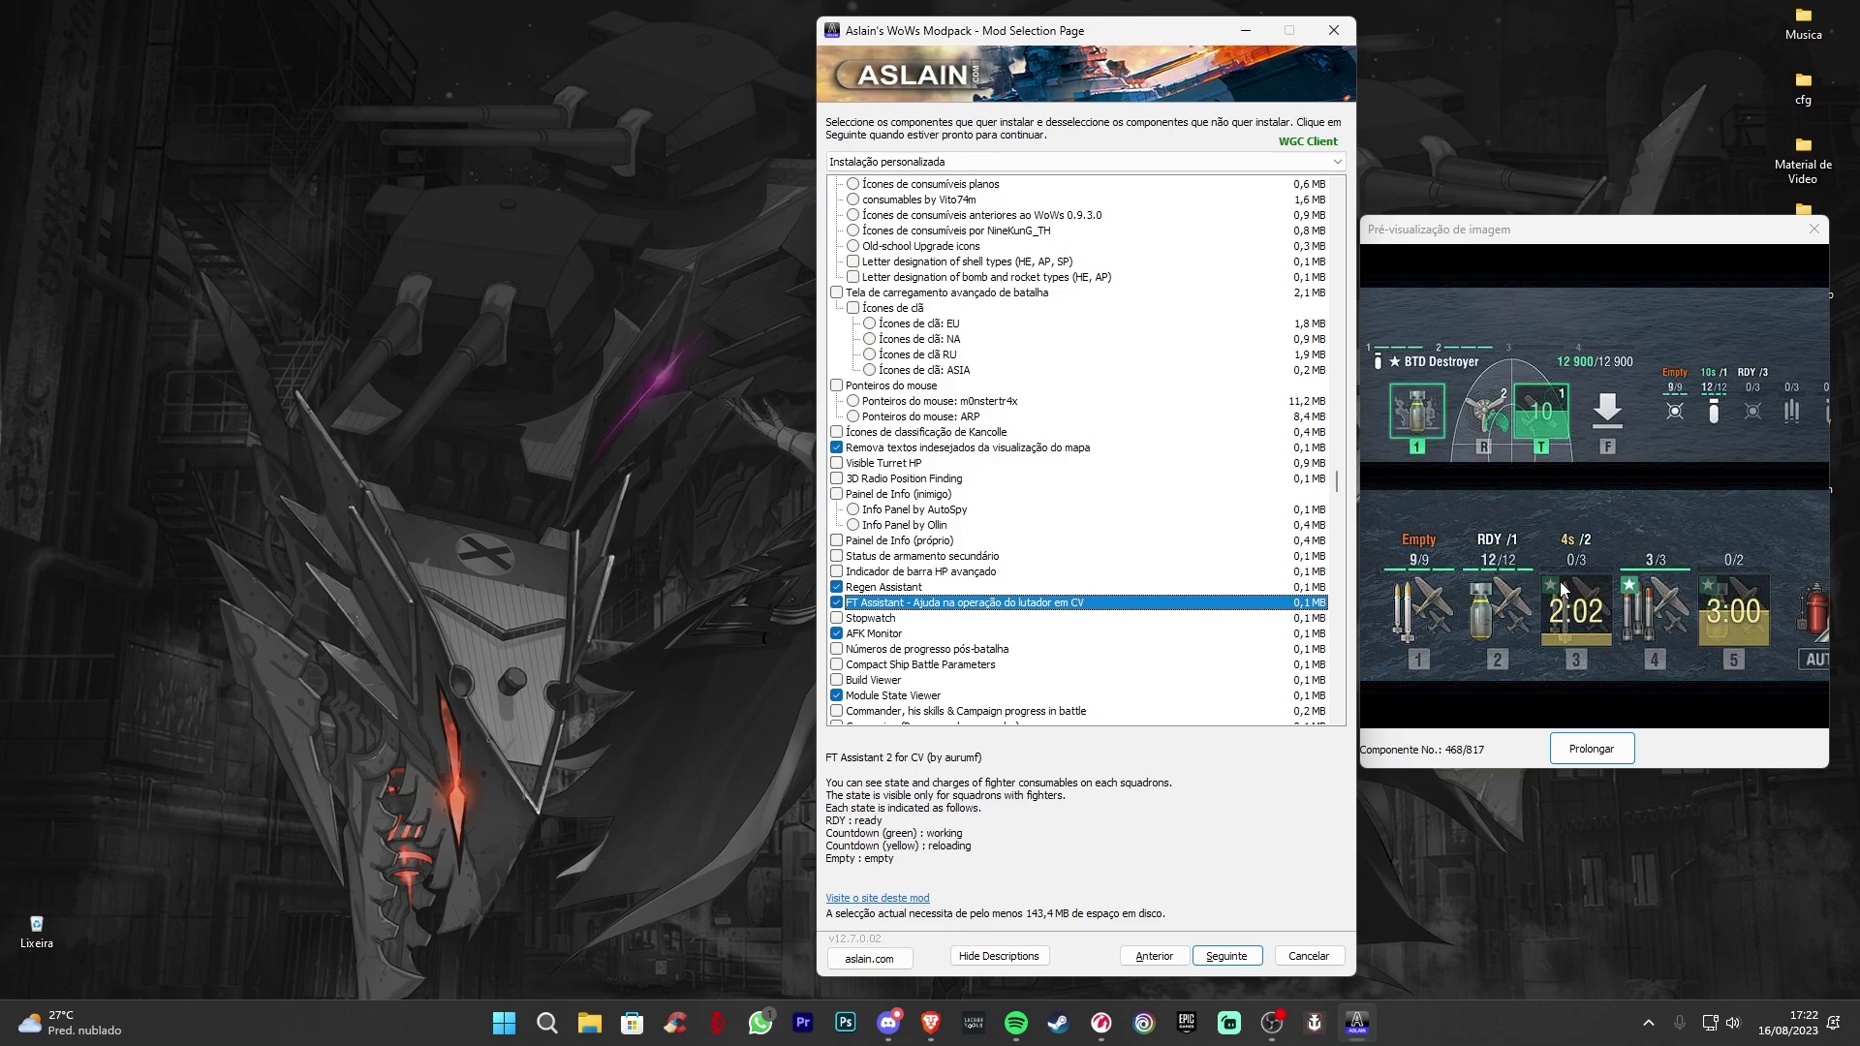
{"action": "left_click", "coordinate": [950, 634]}
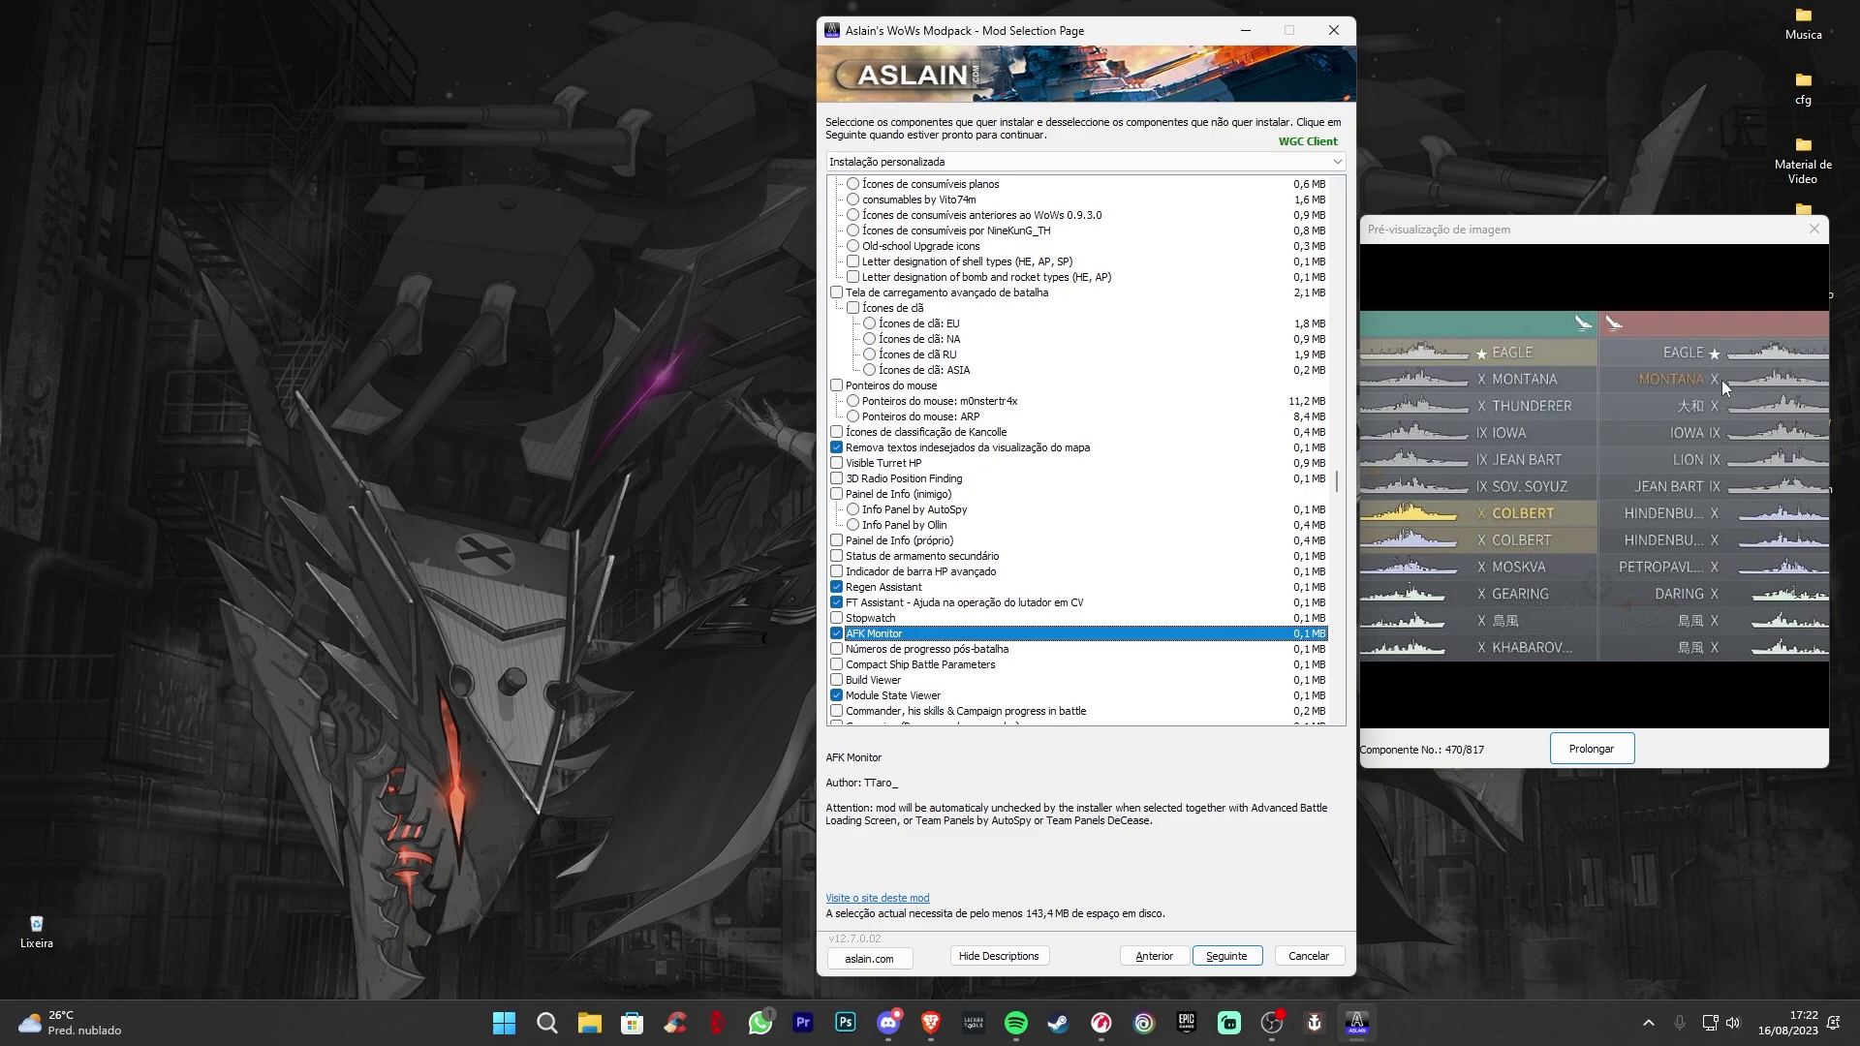
- Preview the Module State Viewer and the detailed damage meter (Medidor de danos detalhado), keeping both enabled
{"action": "scroll", "coordinate": [1090, 477], "scroll_direction": "down", "scroll_amount": 3}
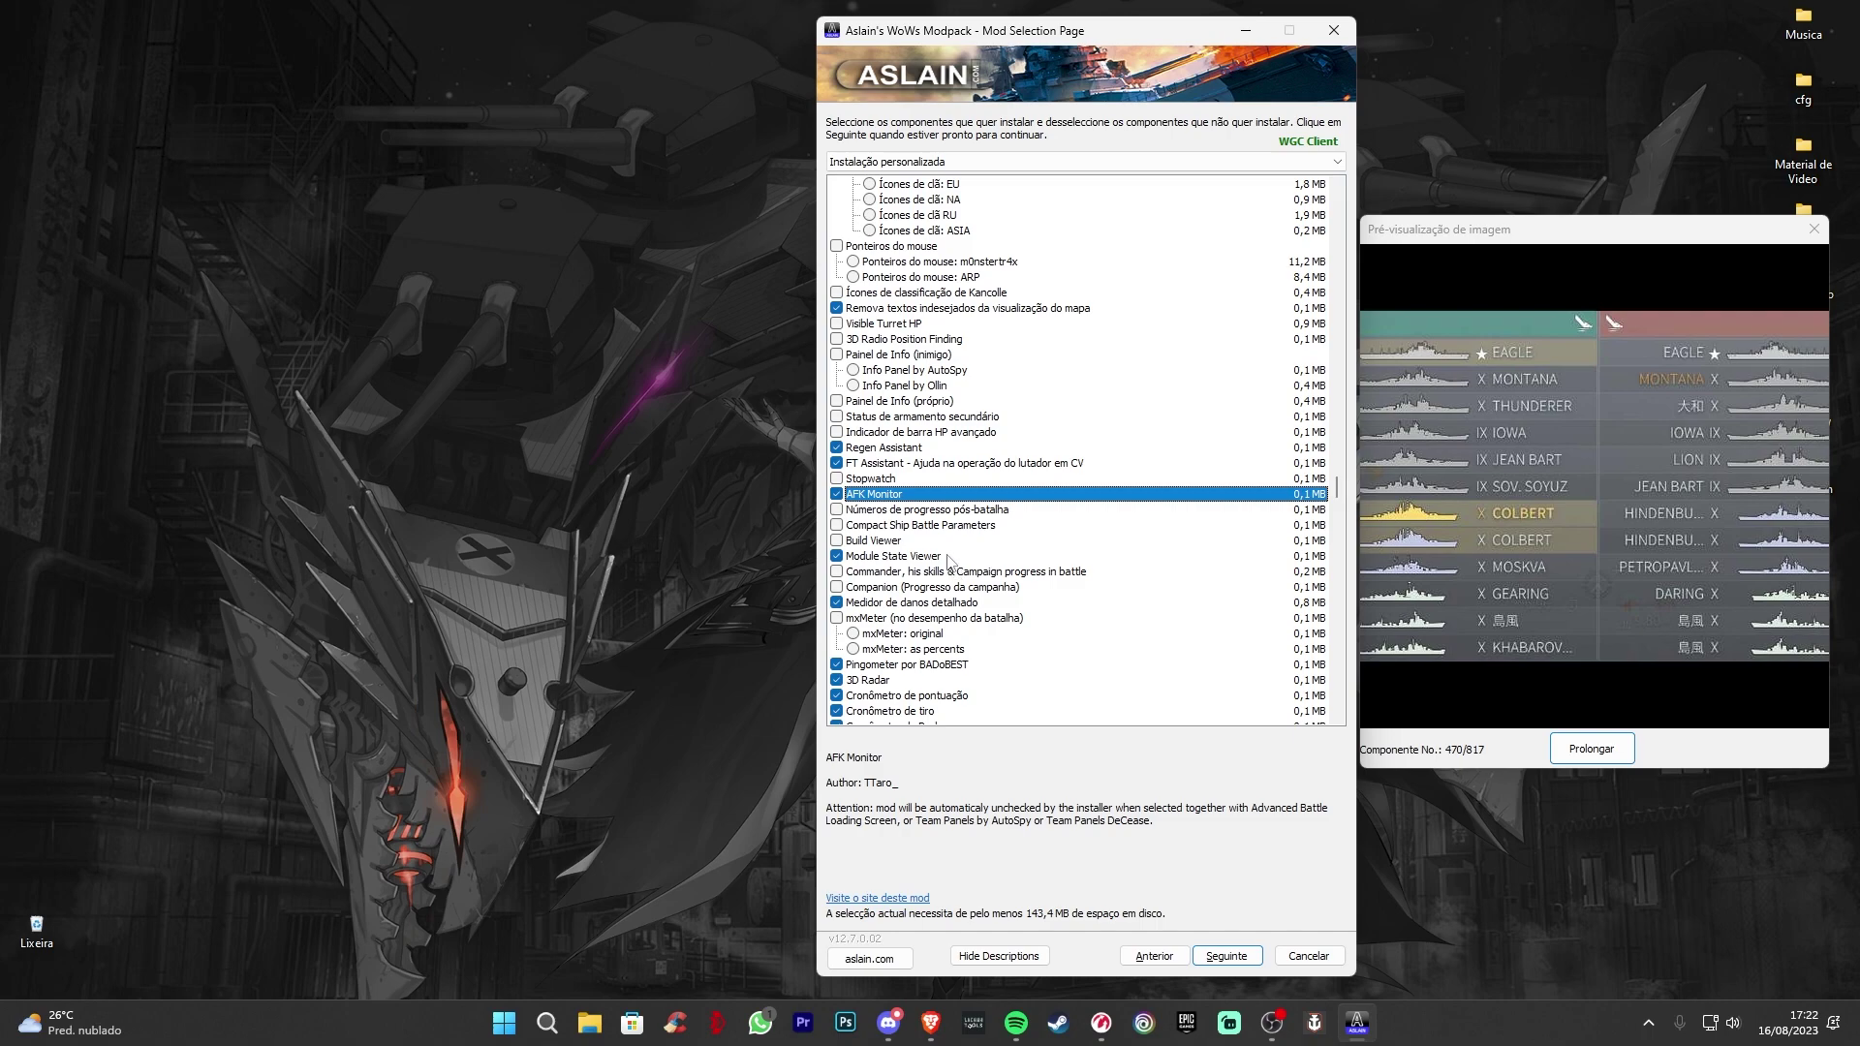
{"action": "left_click", "coordinate": [949, 558]}
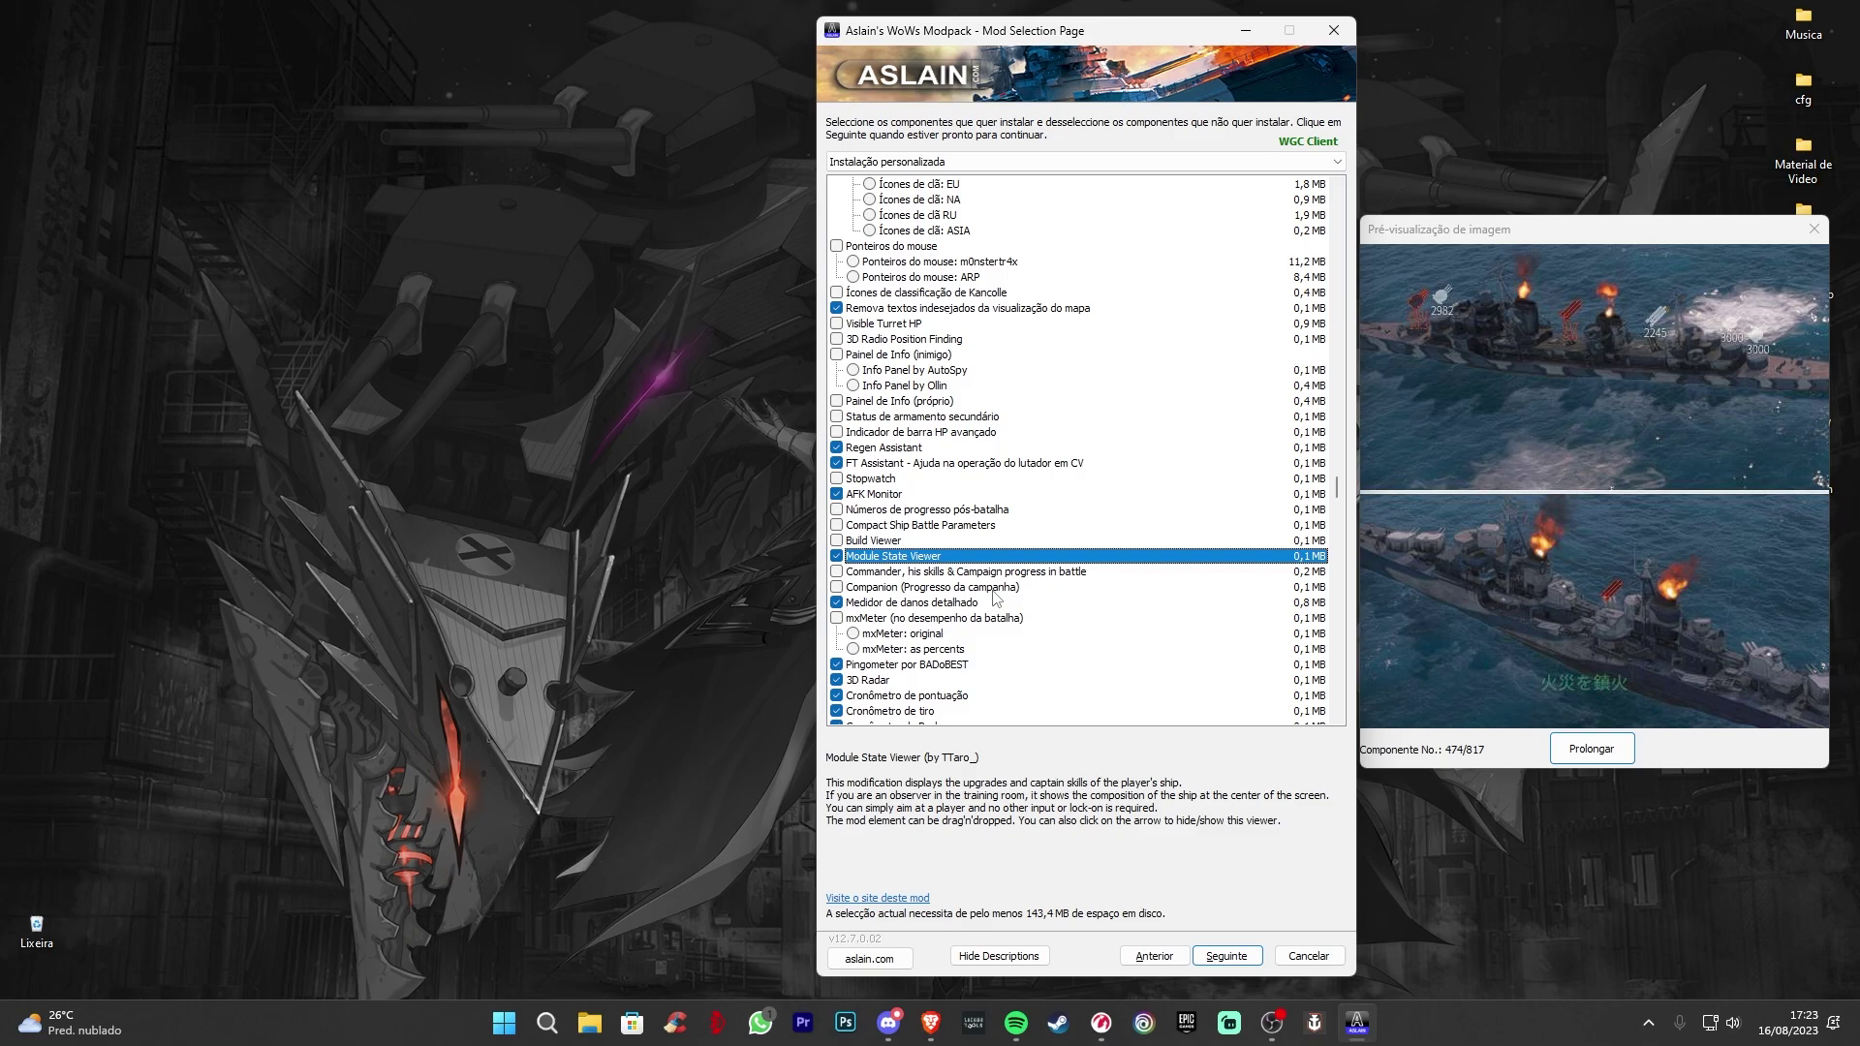
{"action": "left_click", "coordinate": [925, 603]}
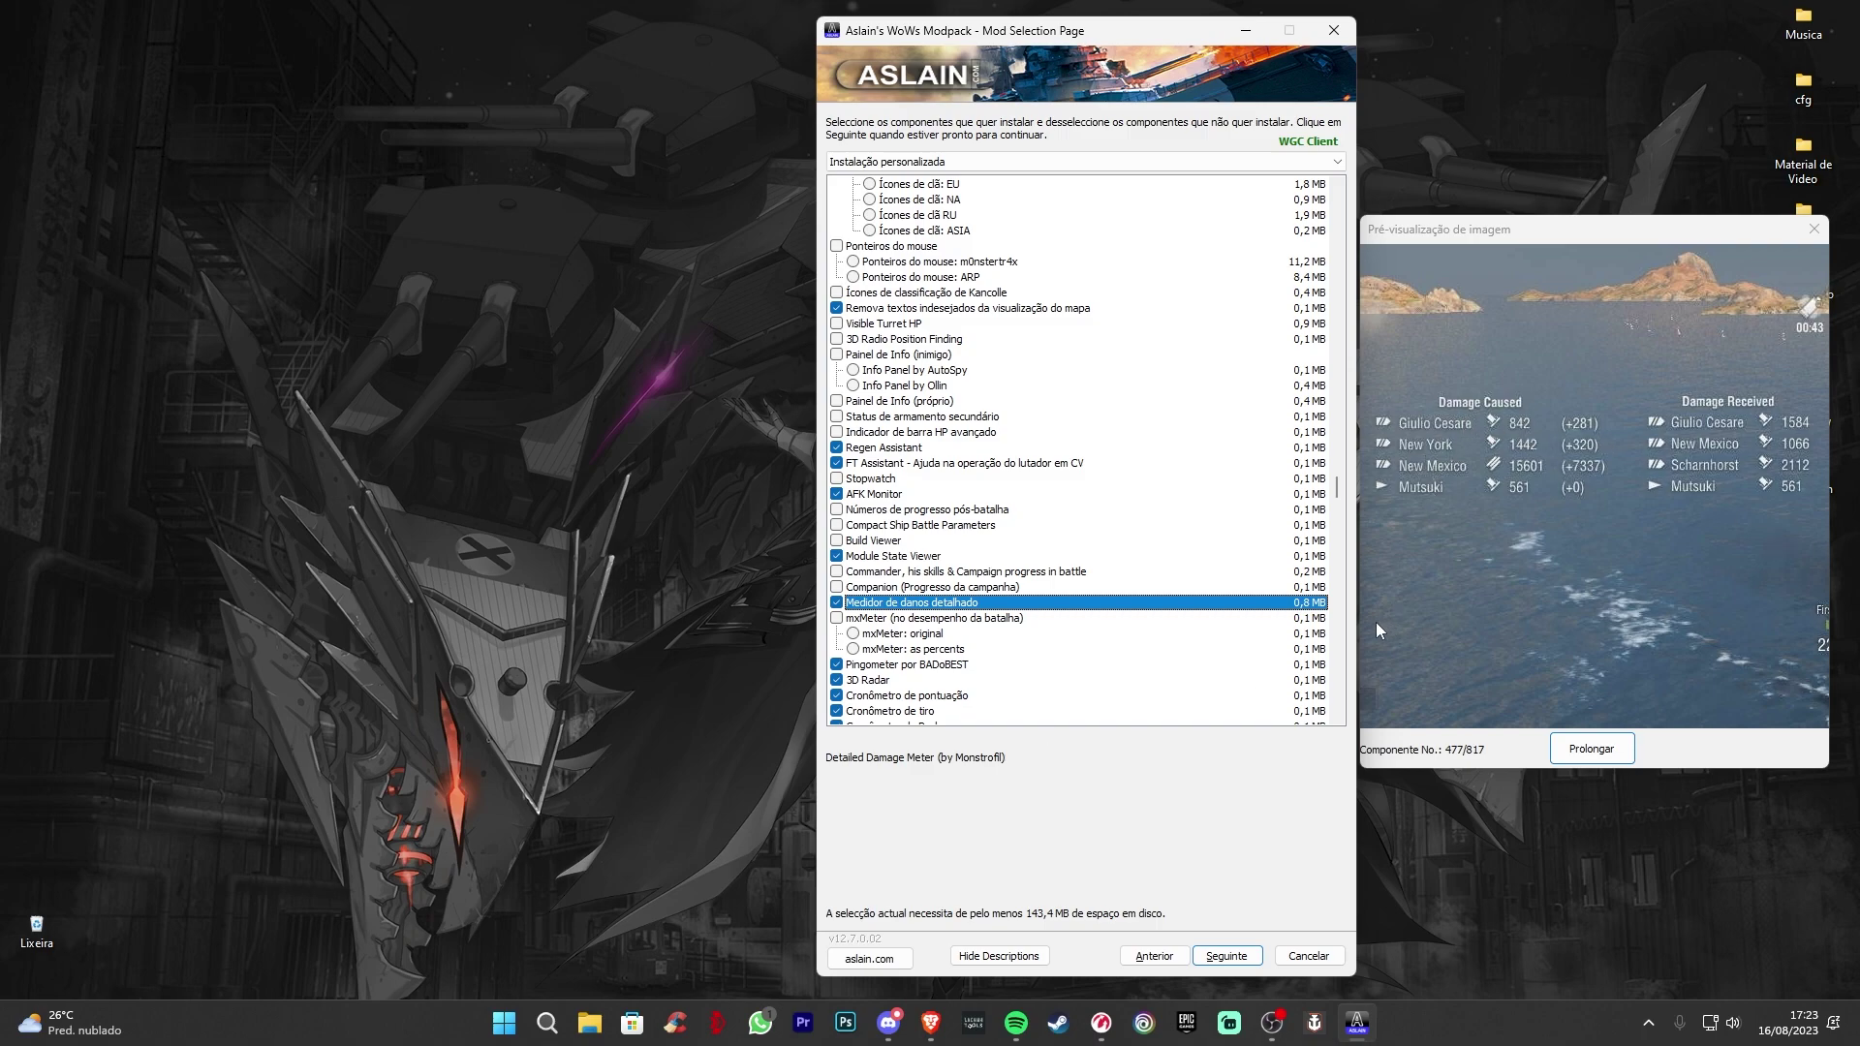
- Preview the Pingometer by BADoBEST and 3D Radar mods, keeping both enabled
{"action": "scroll", "coordinate": [978, 470], "scroll_direction": "down", "scroll_amount": 5}
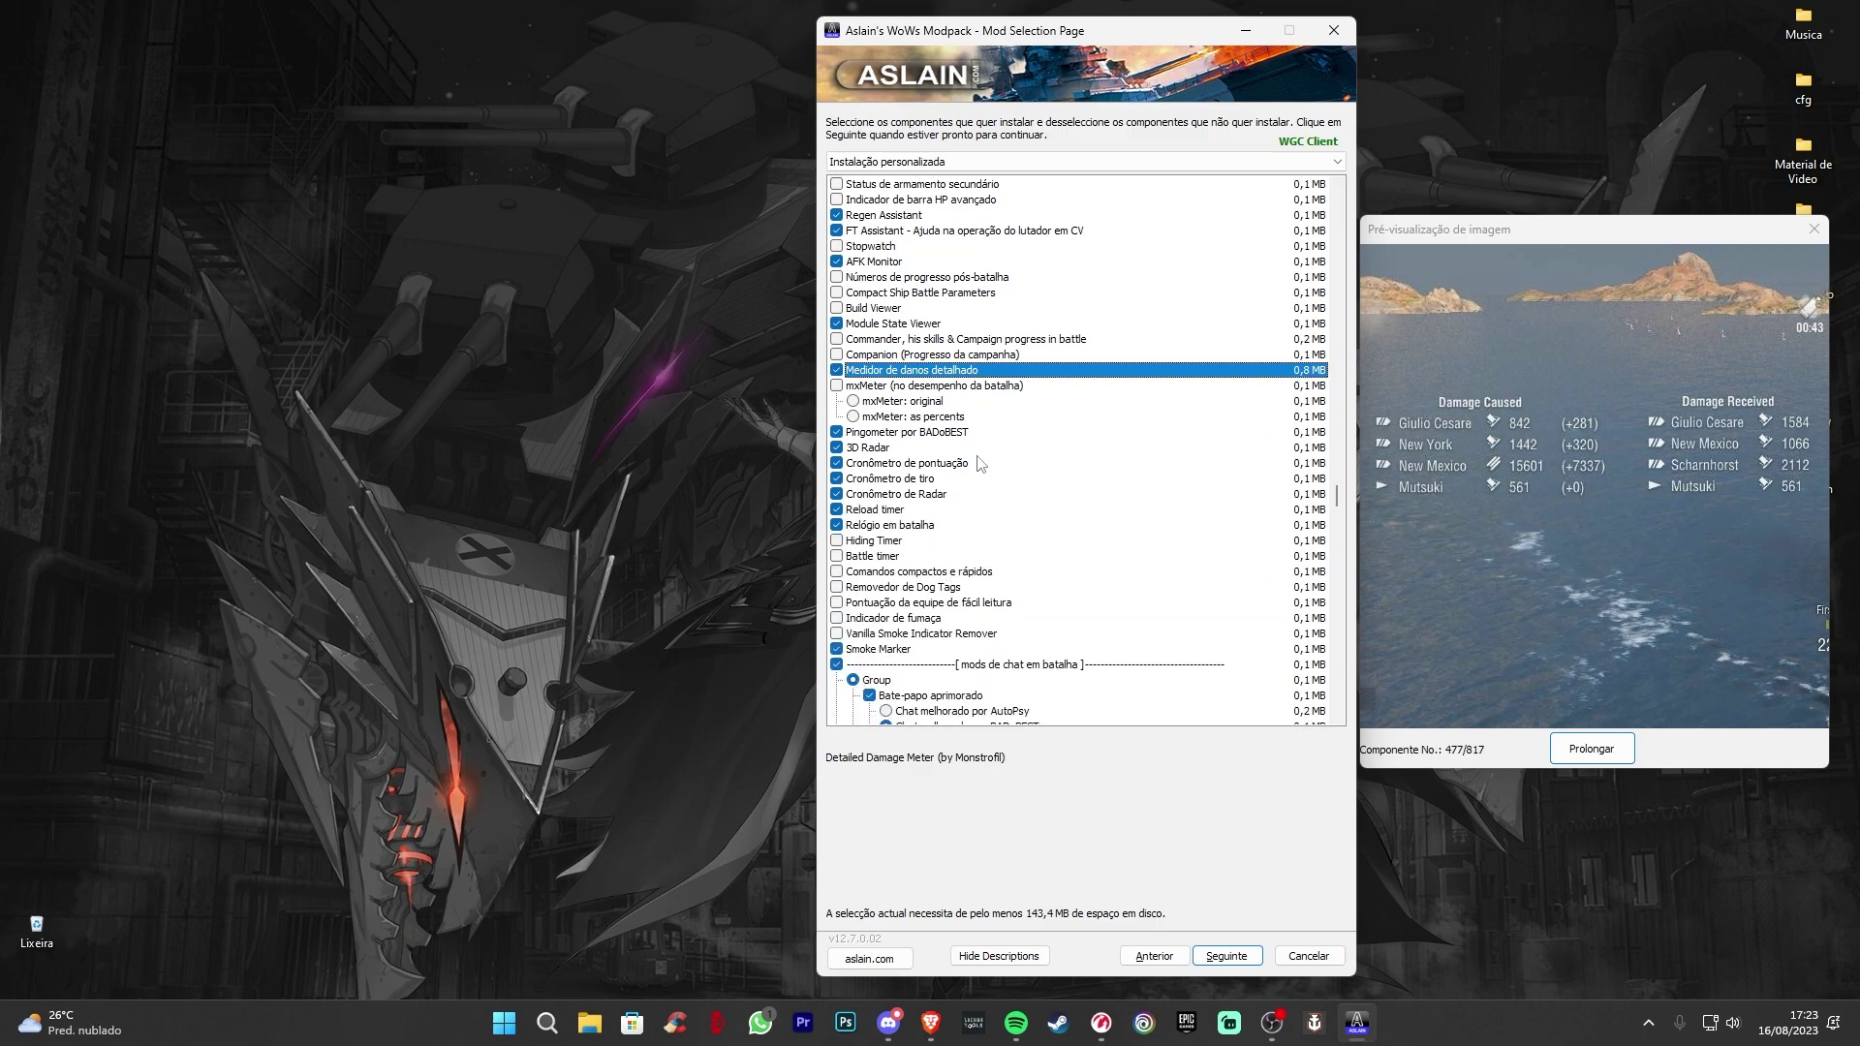
{"action": "left_click", "coordinate": [966, 434]}
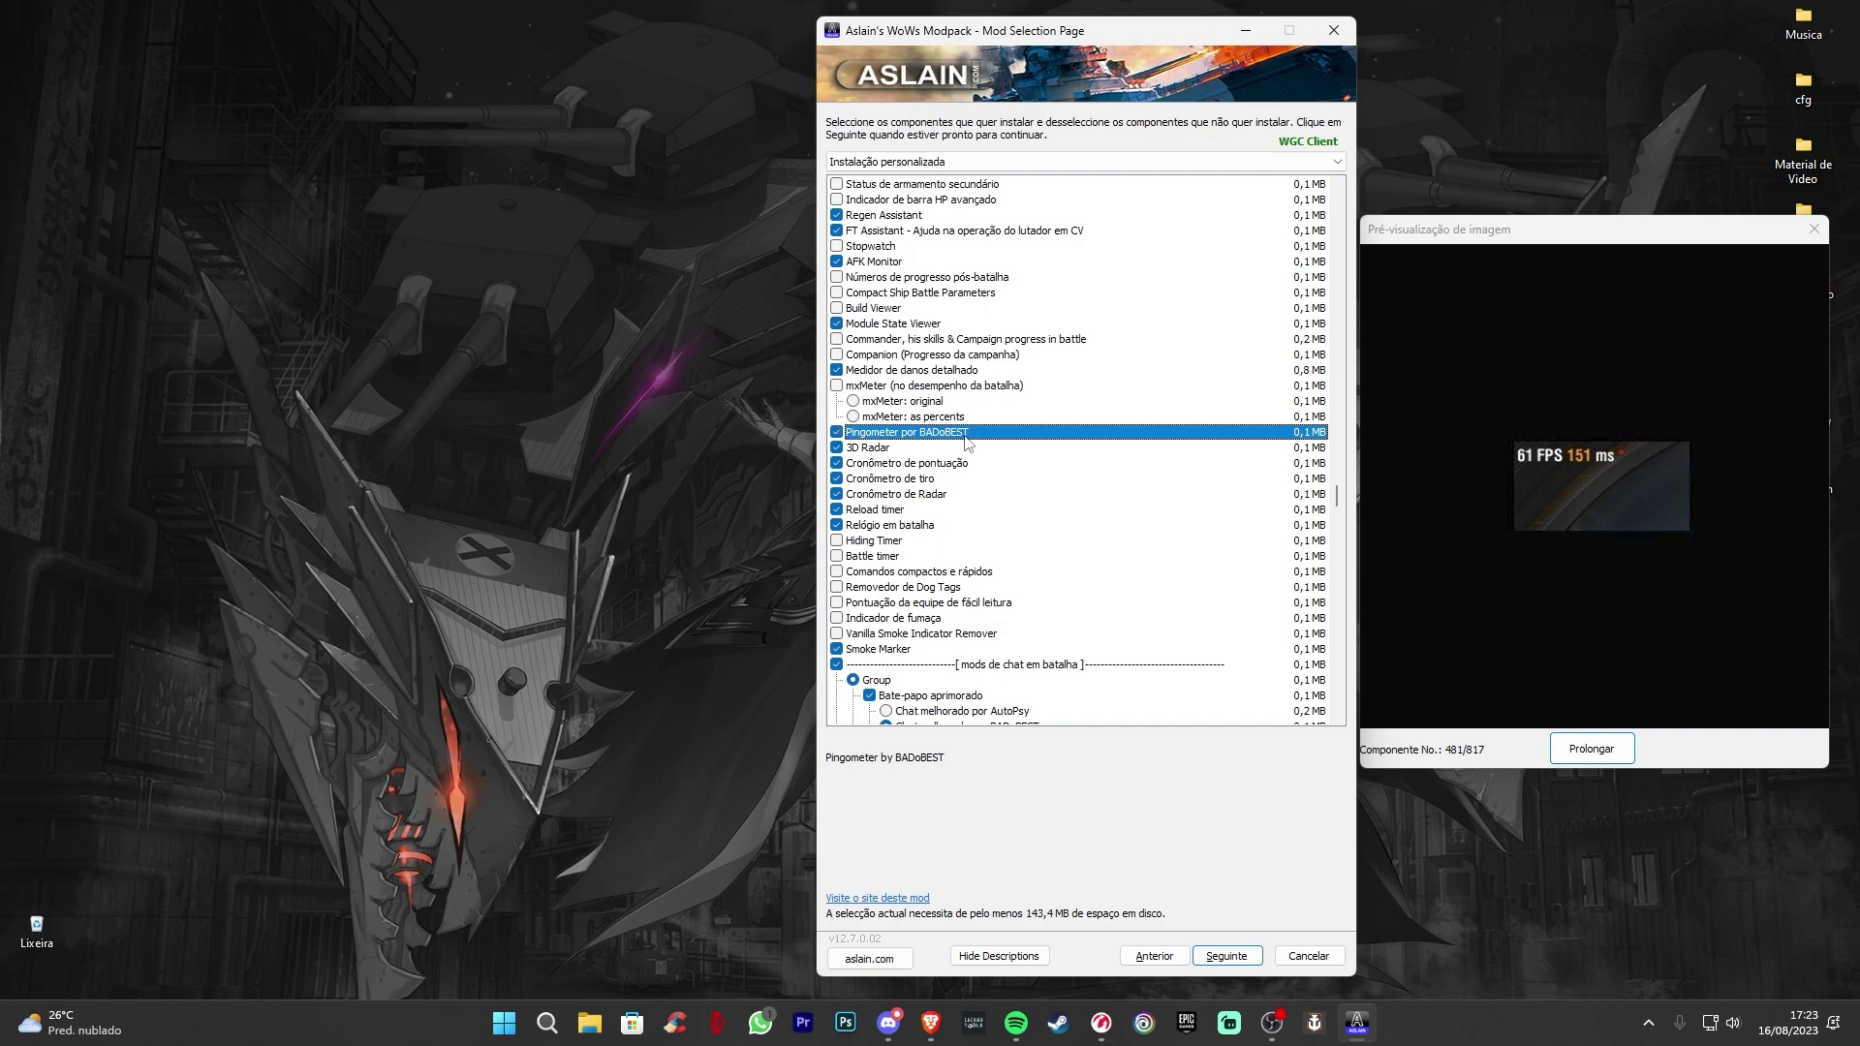
{"action": "left_click", "coordinate": [926, 448]}
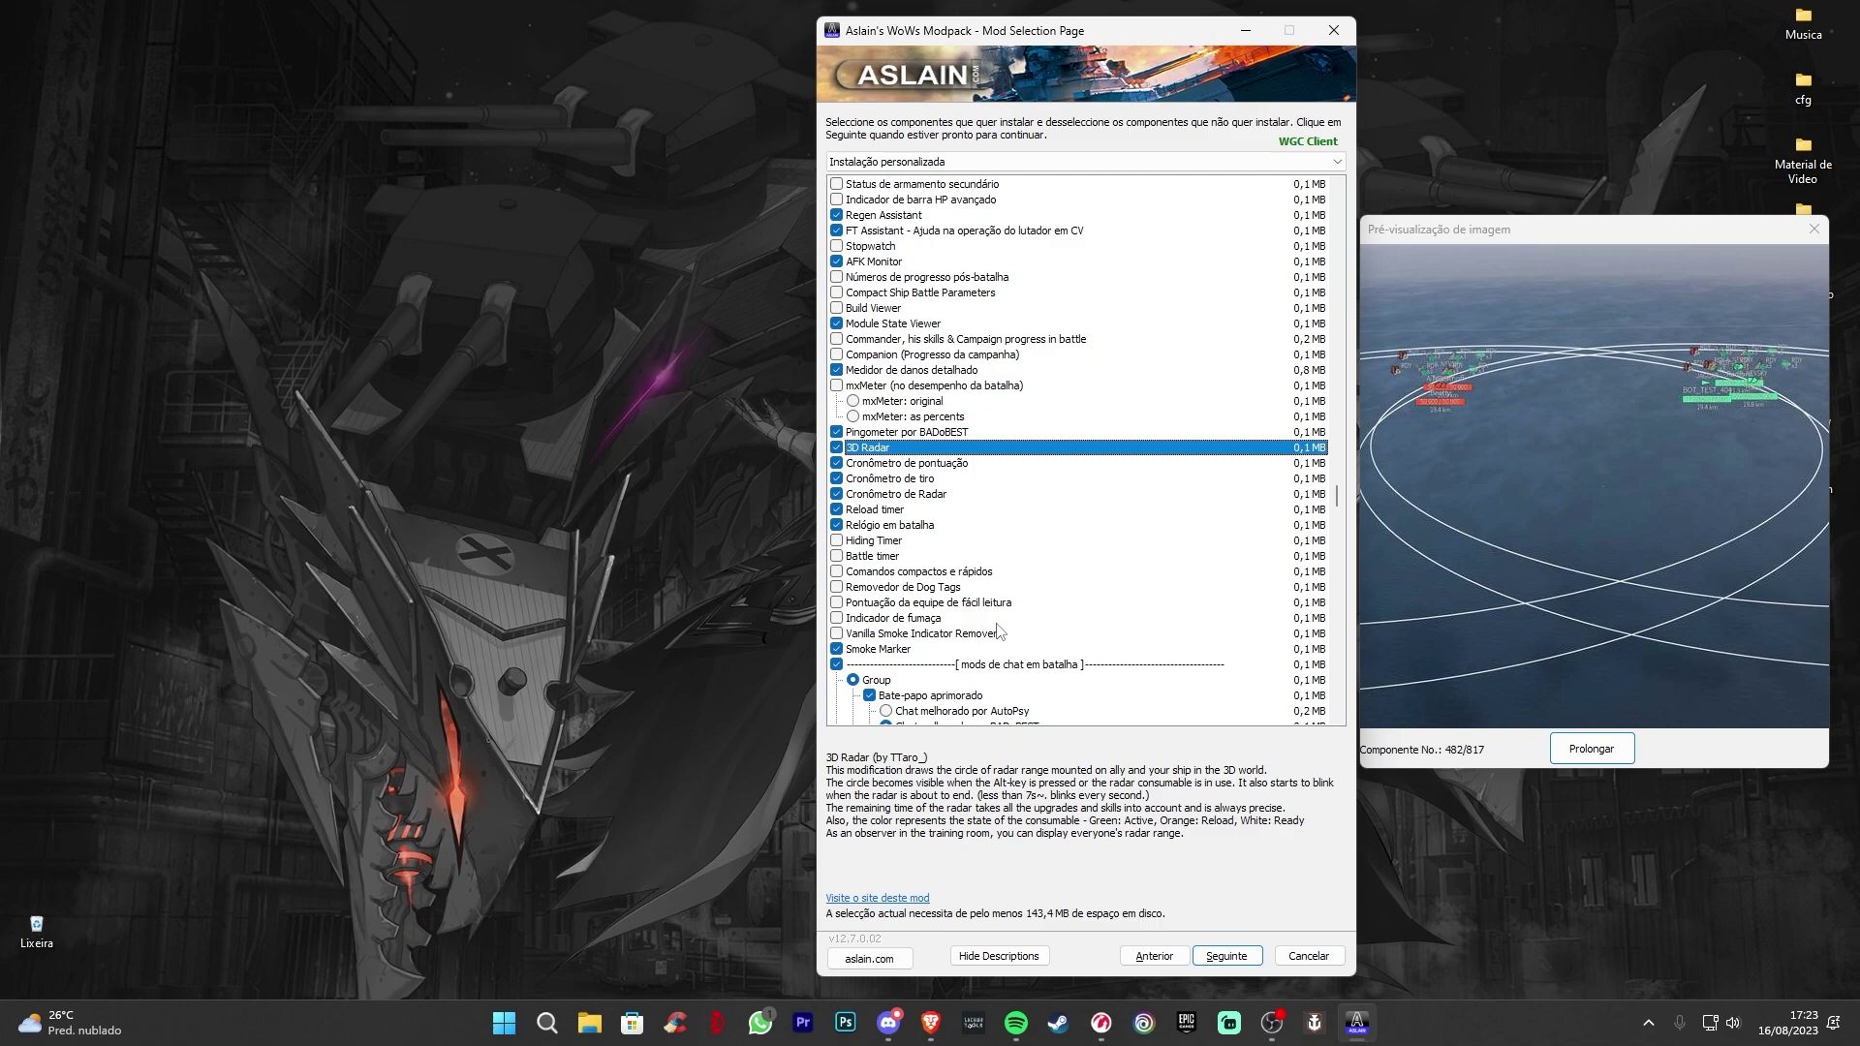
- Preview the score, shot, radar and reload timers and the battle clock (Relógio em batalha), keeping them all enabled
{"action": "left_click", "coordinate": [937, 465]}
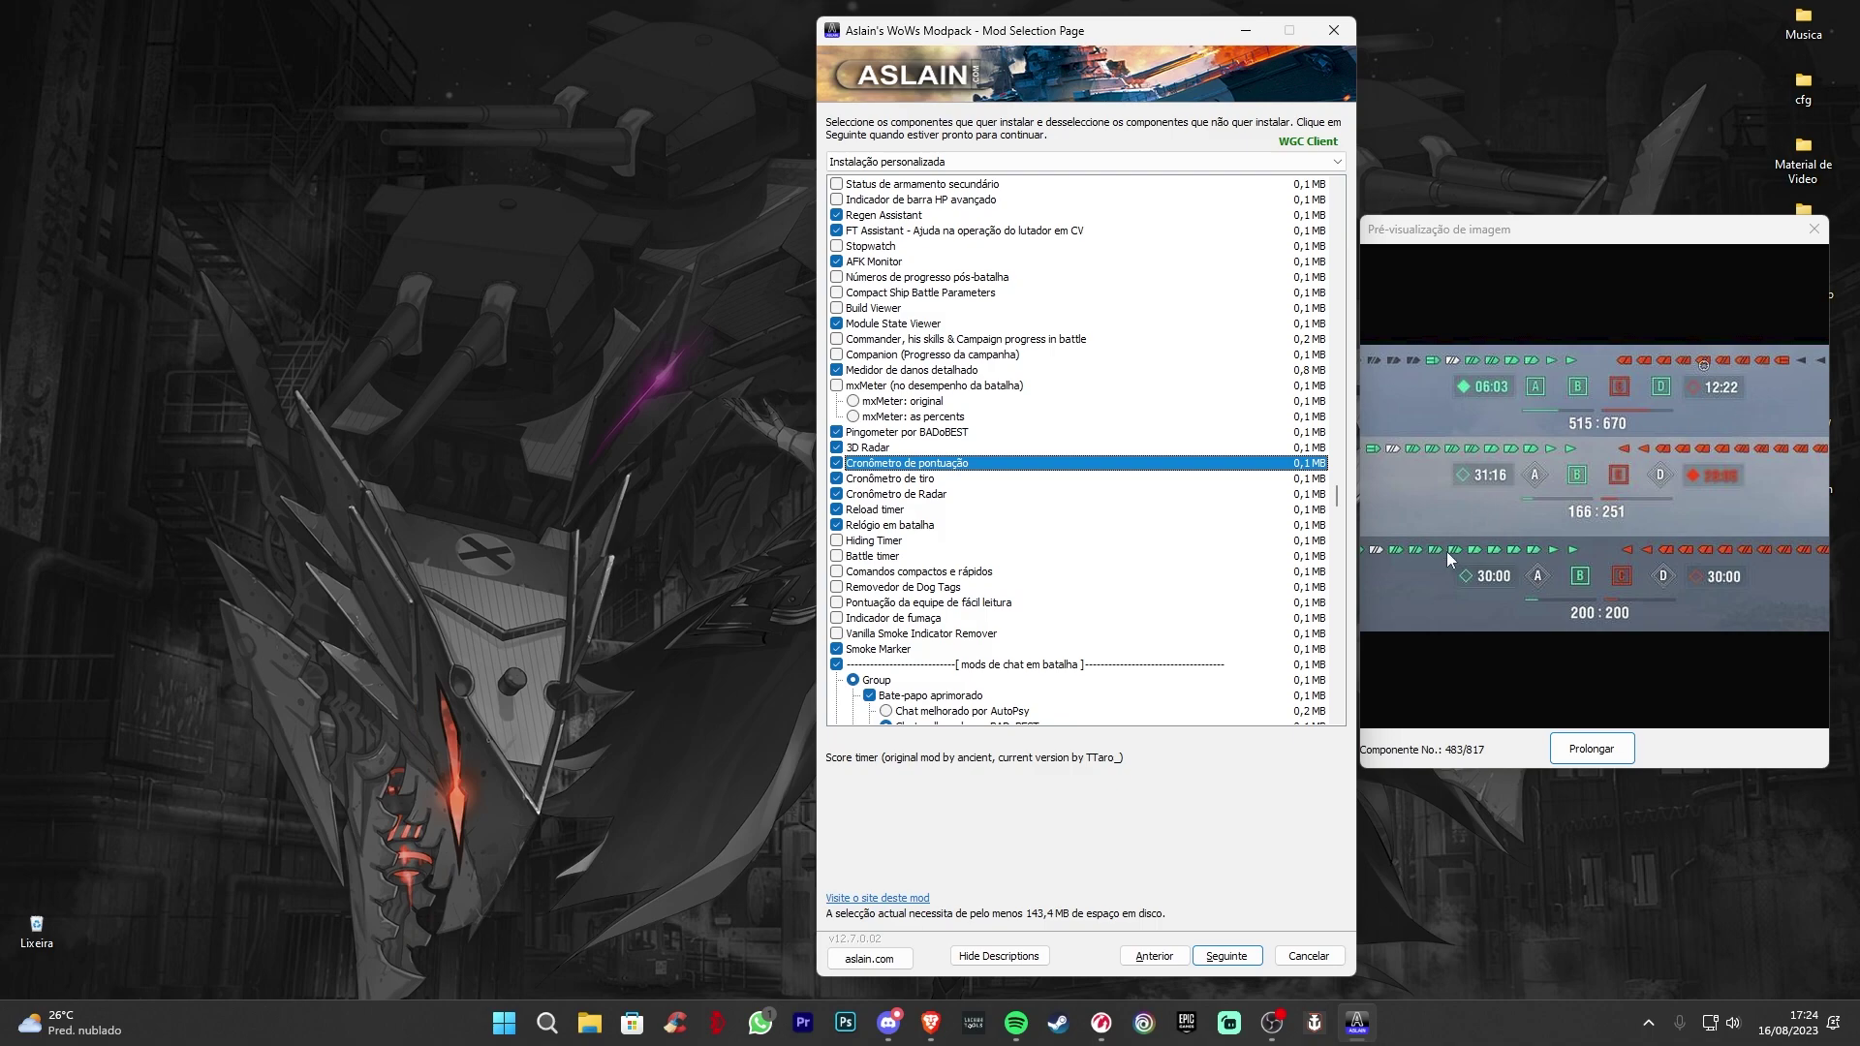
{"action": "left_click", "coordinate": [915, 480]}
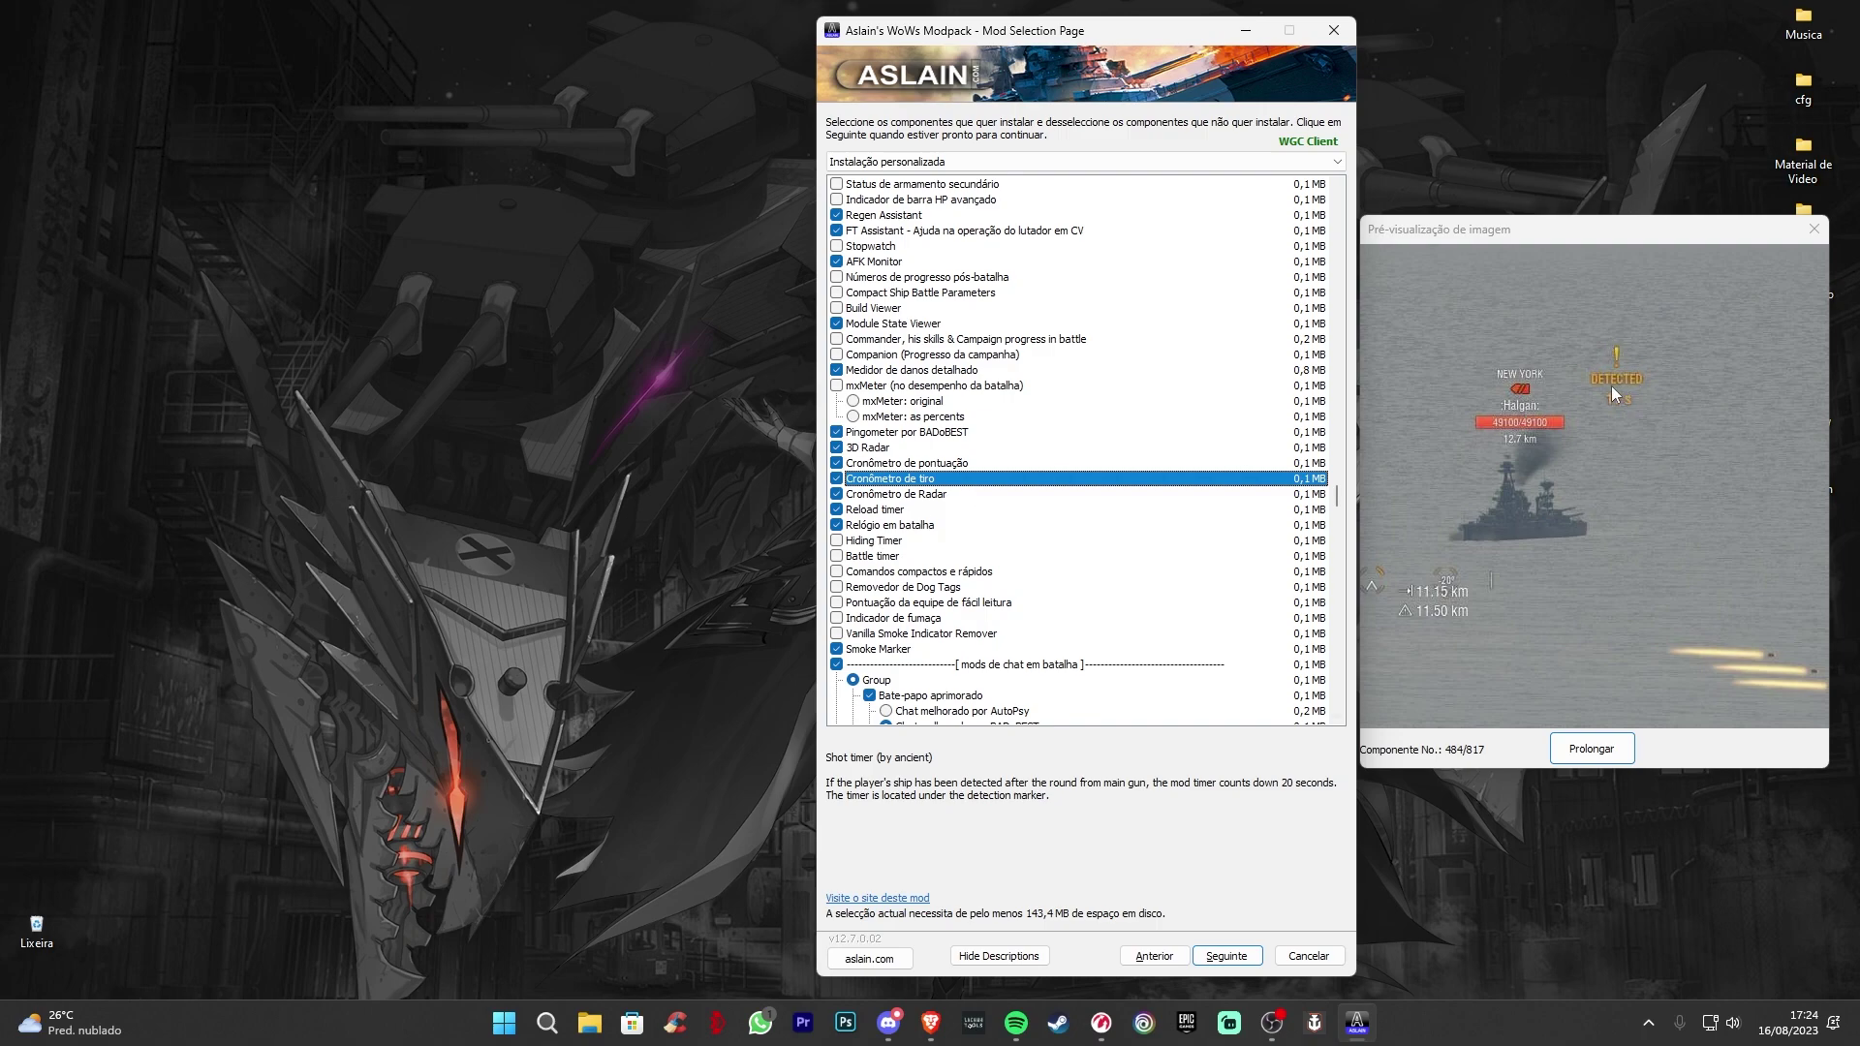
{"action": "left_click", "coordinate": [947, 496]}
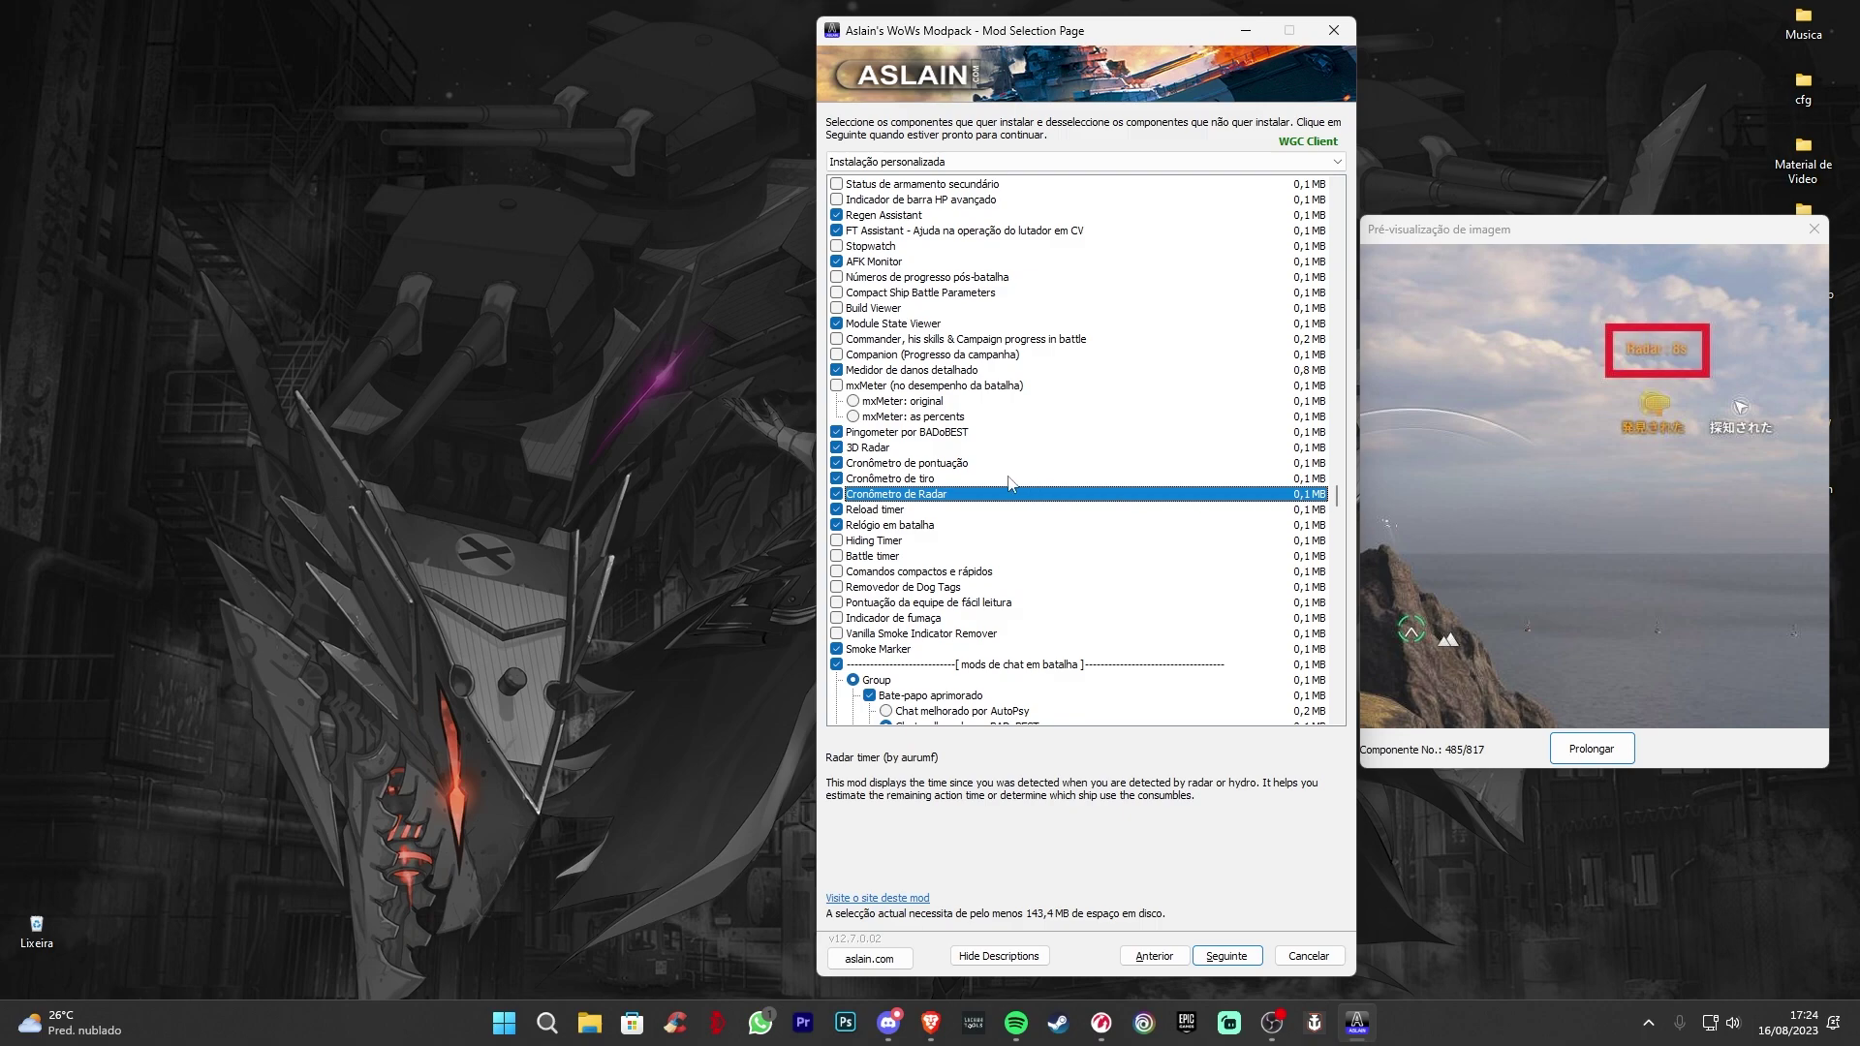
{"action": "left_click", "coordinate": [947, 515]}
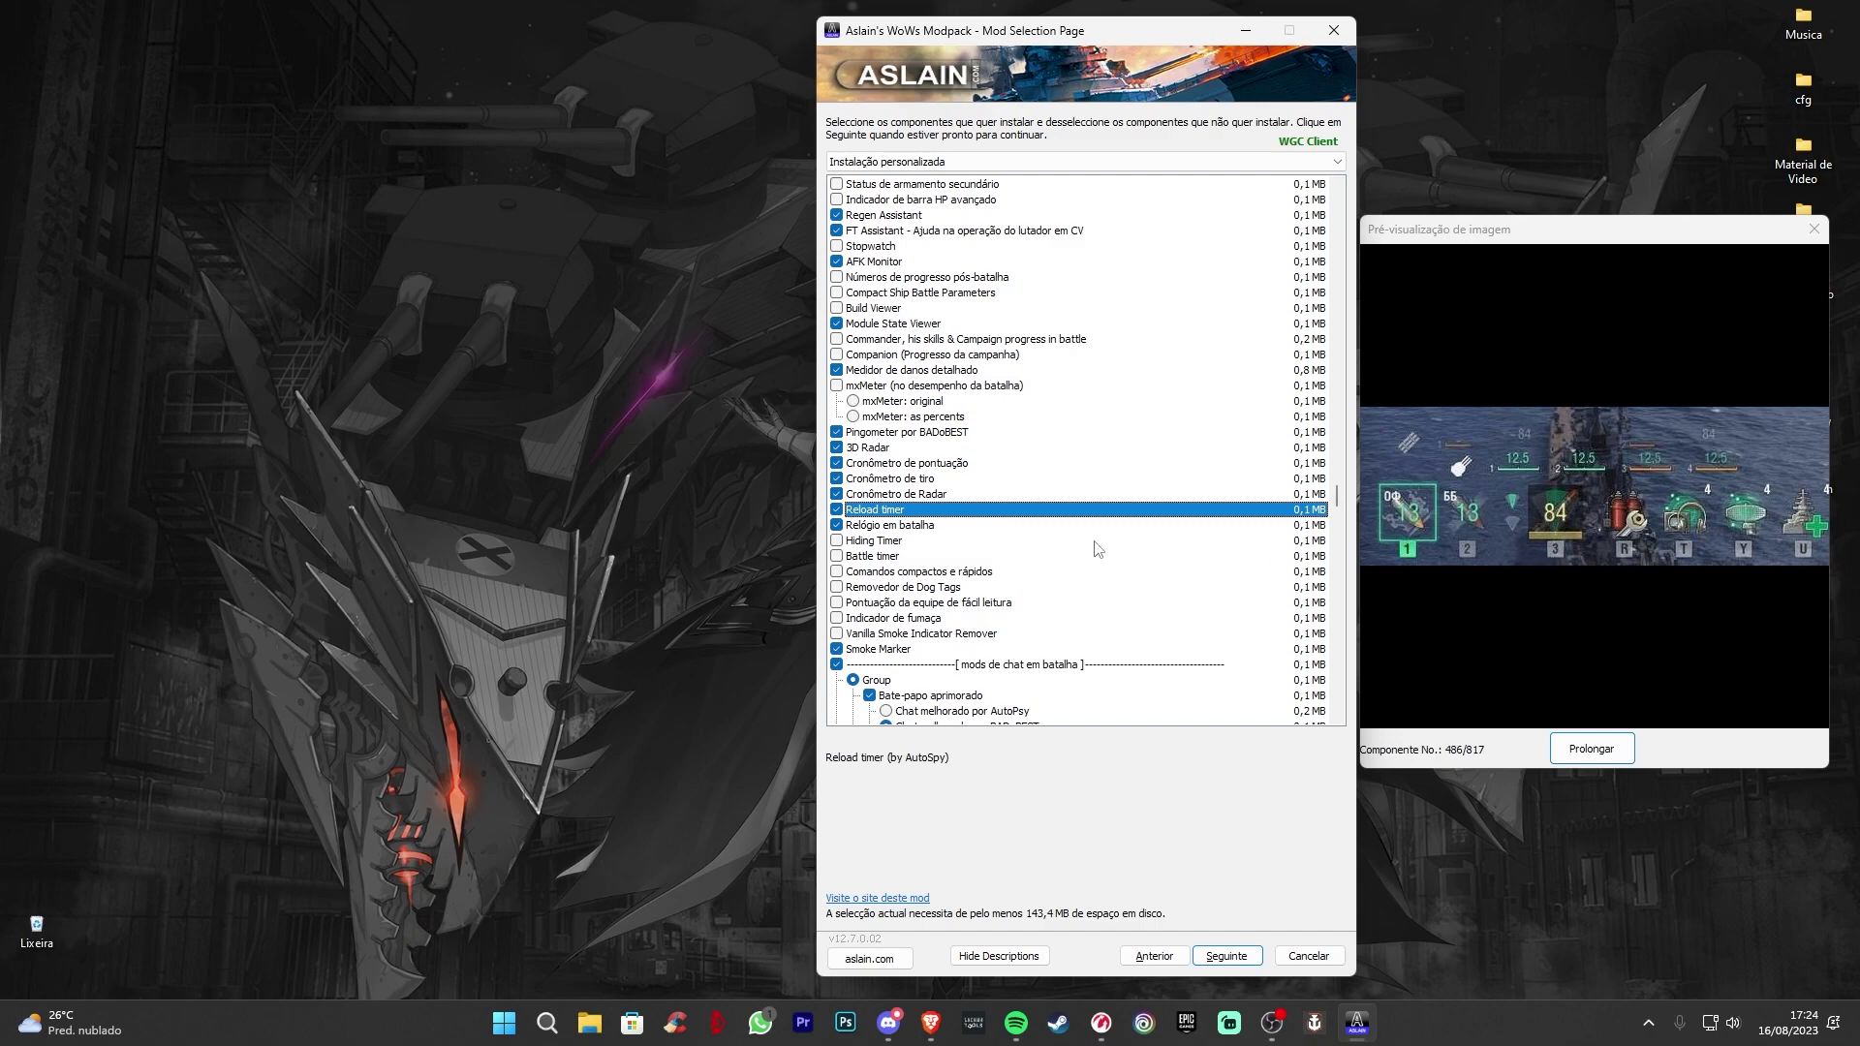
{"action": "left_click", "coordinate": [955, 531]}
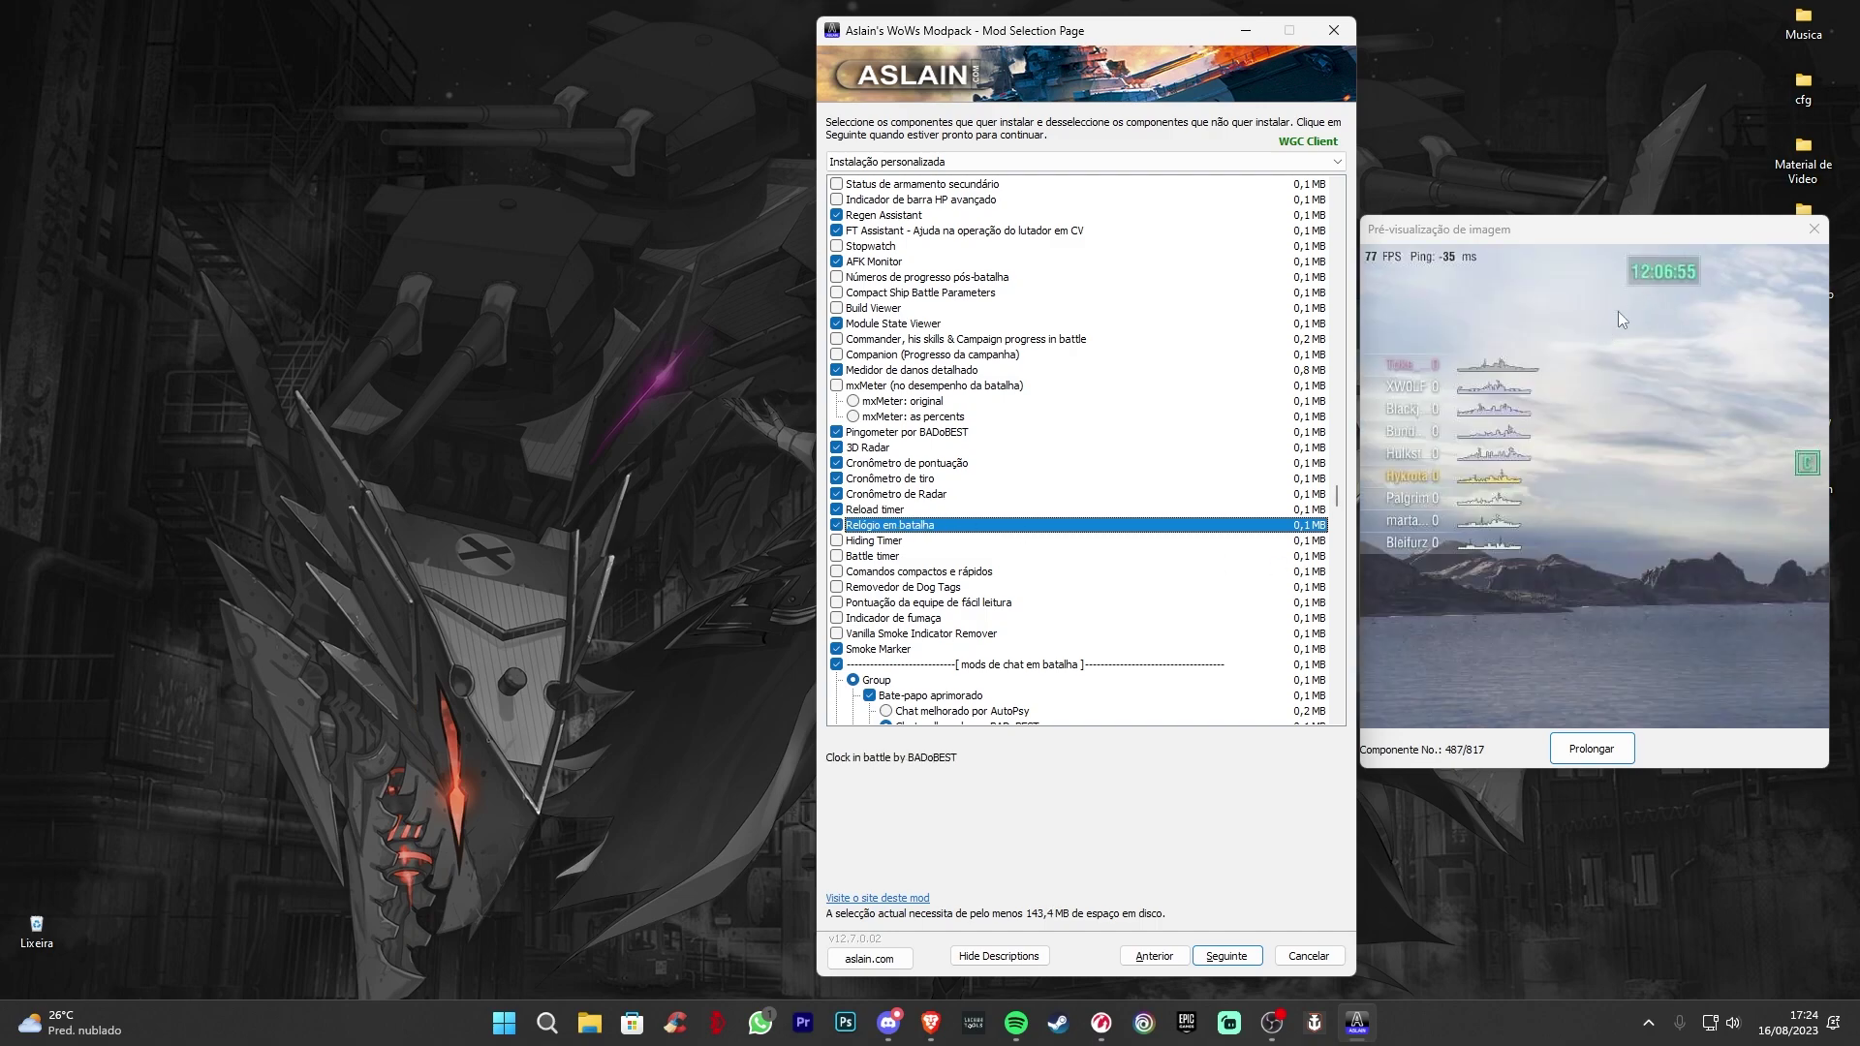
- Preview the Smoke Marker mod and the improved battle chat by BADoBEST, keeping both selected
{"action": "scroll", "coordinate": [957, 557], "scroll_direction": "down", "scroll_amount": 4}
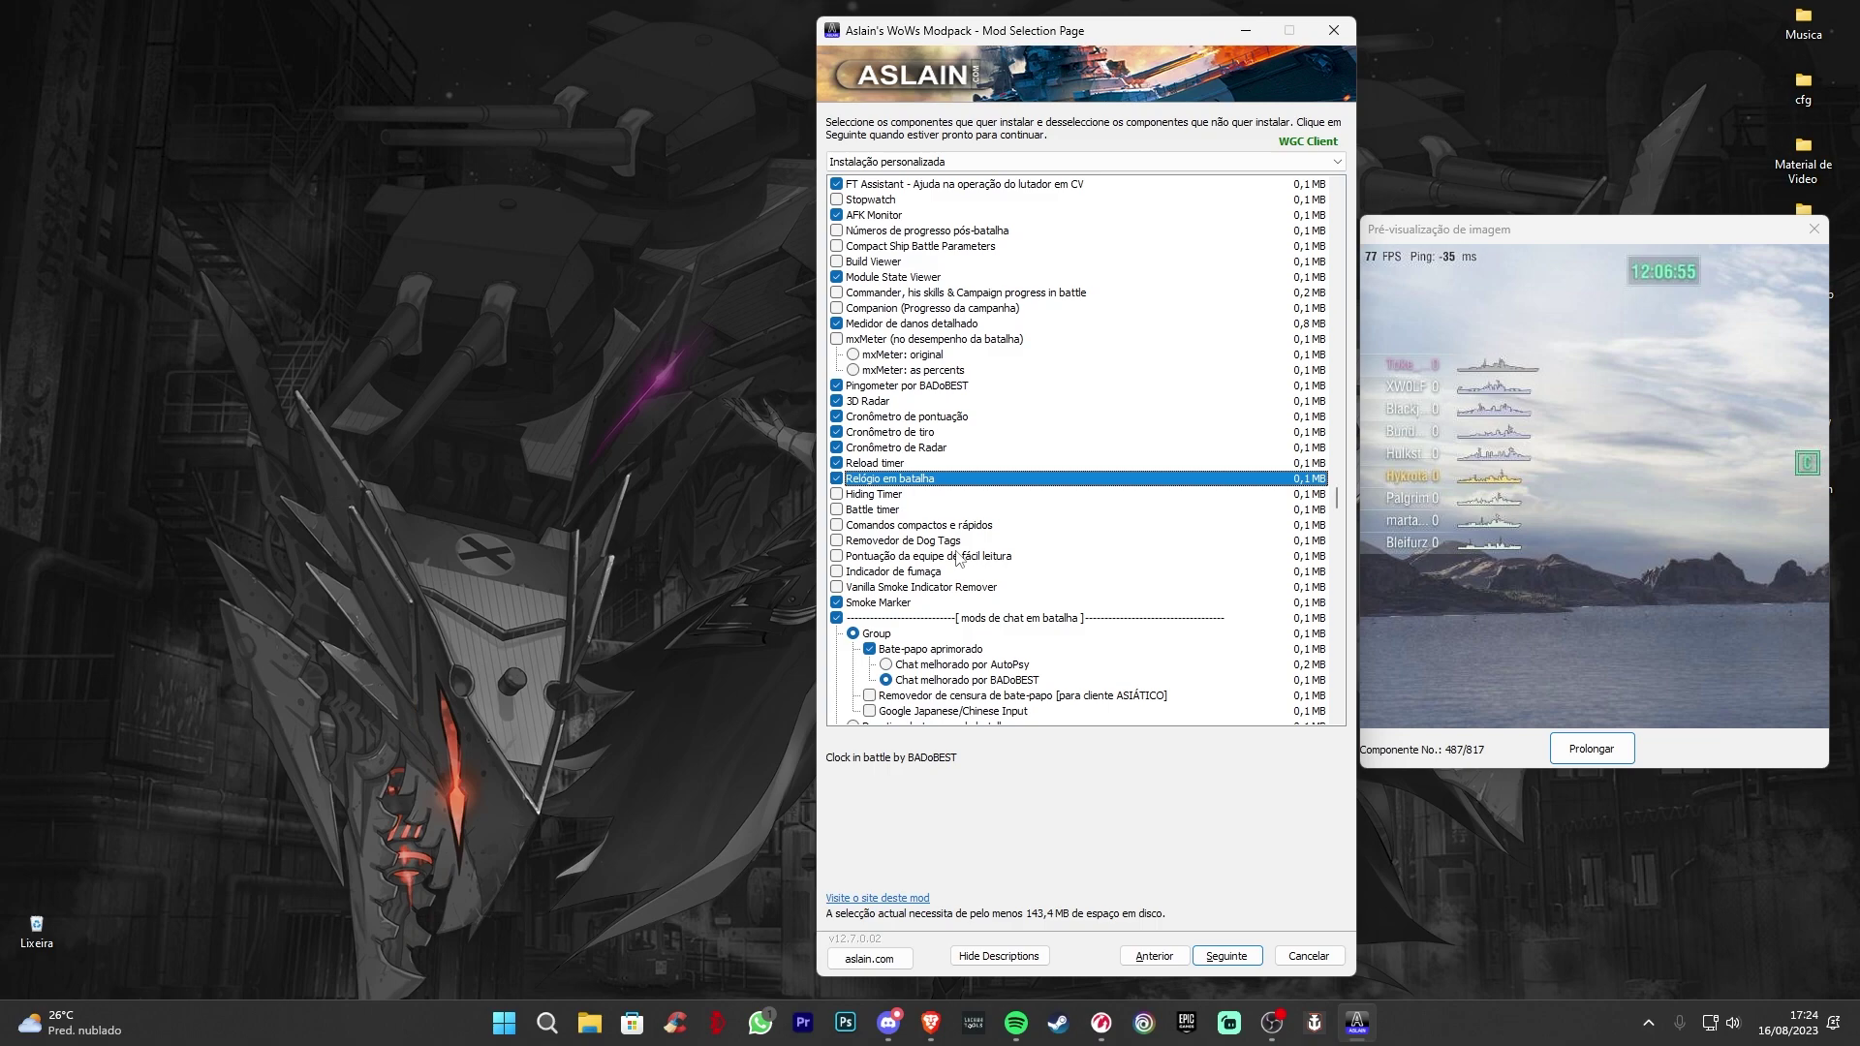
{"action": "left_click", "coordinate": [918, 465]}
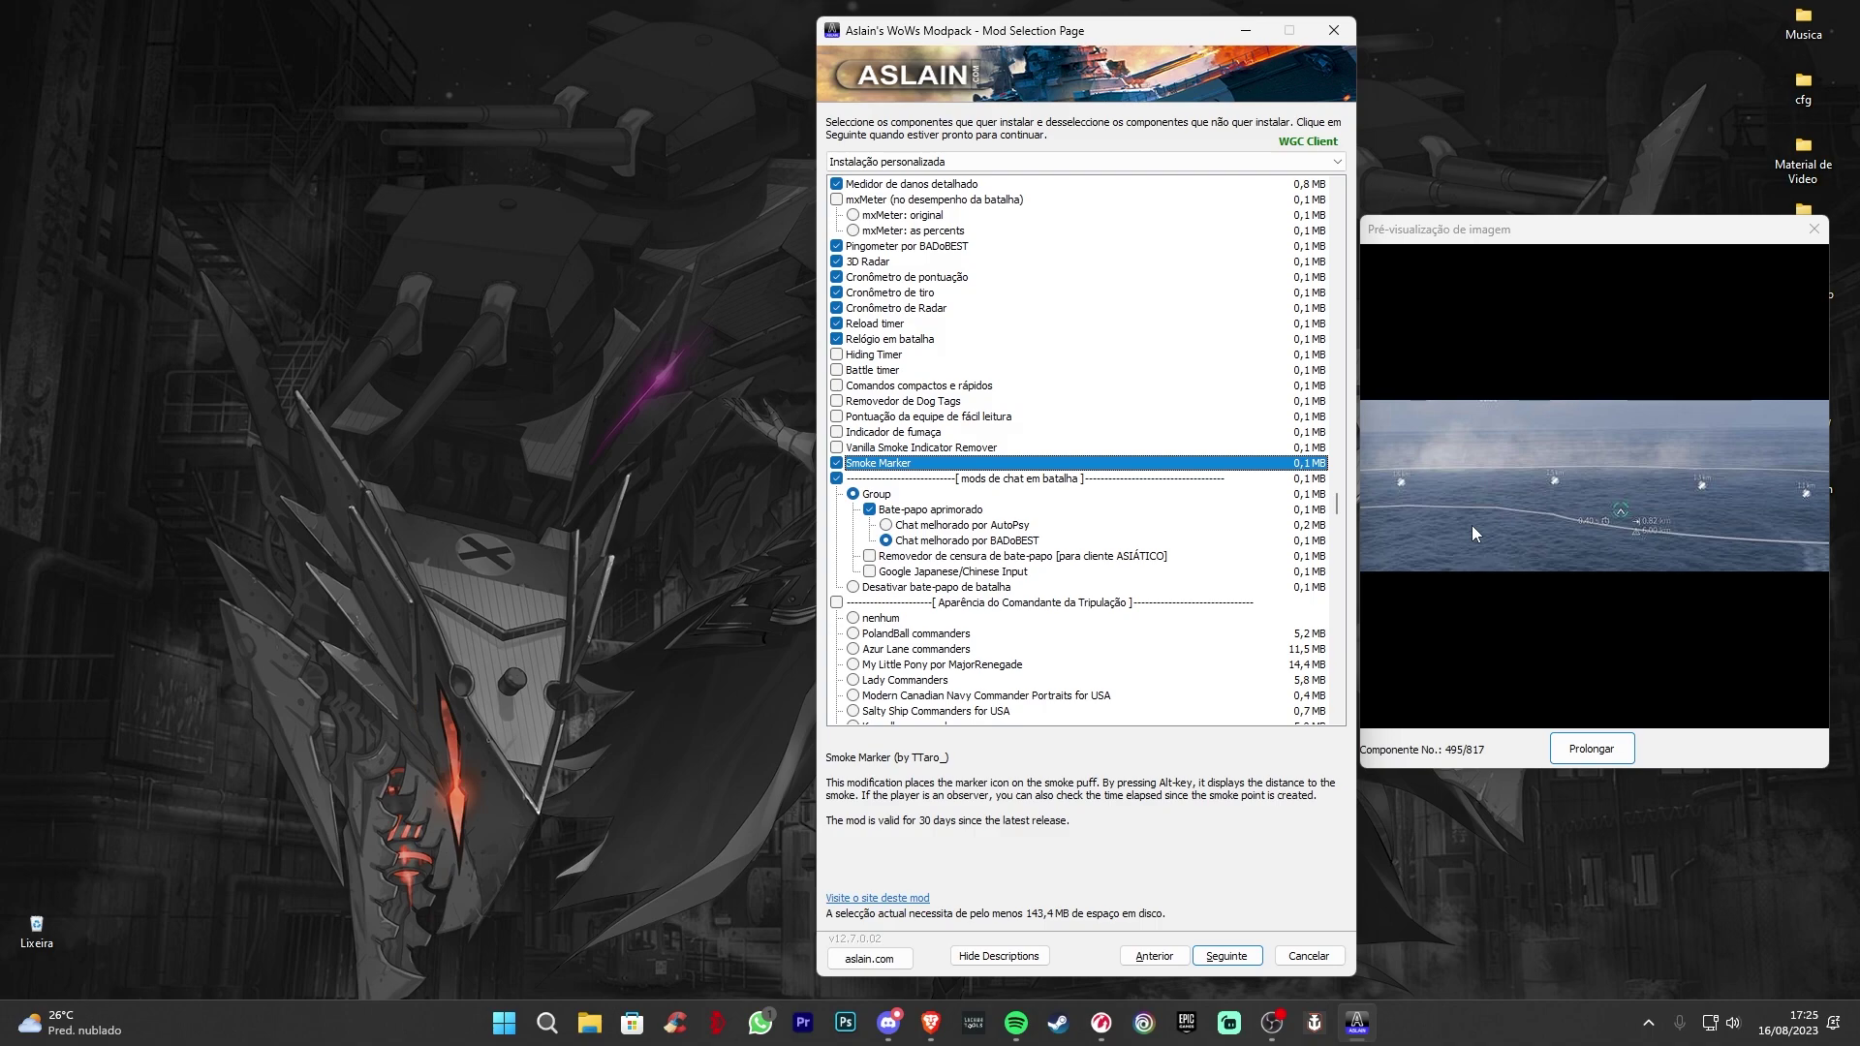
{"action": "left_click", "coordinate": [984, 542]}
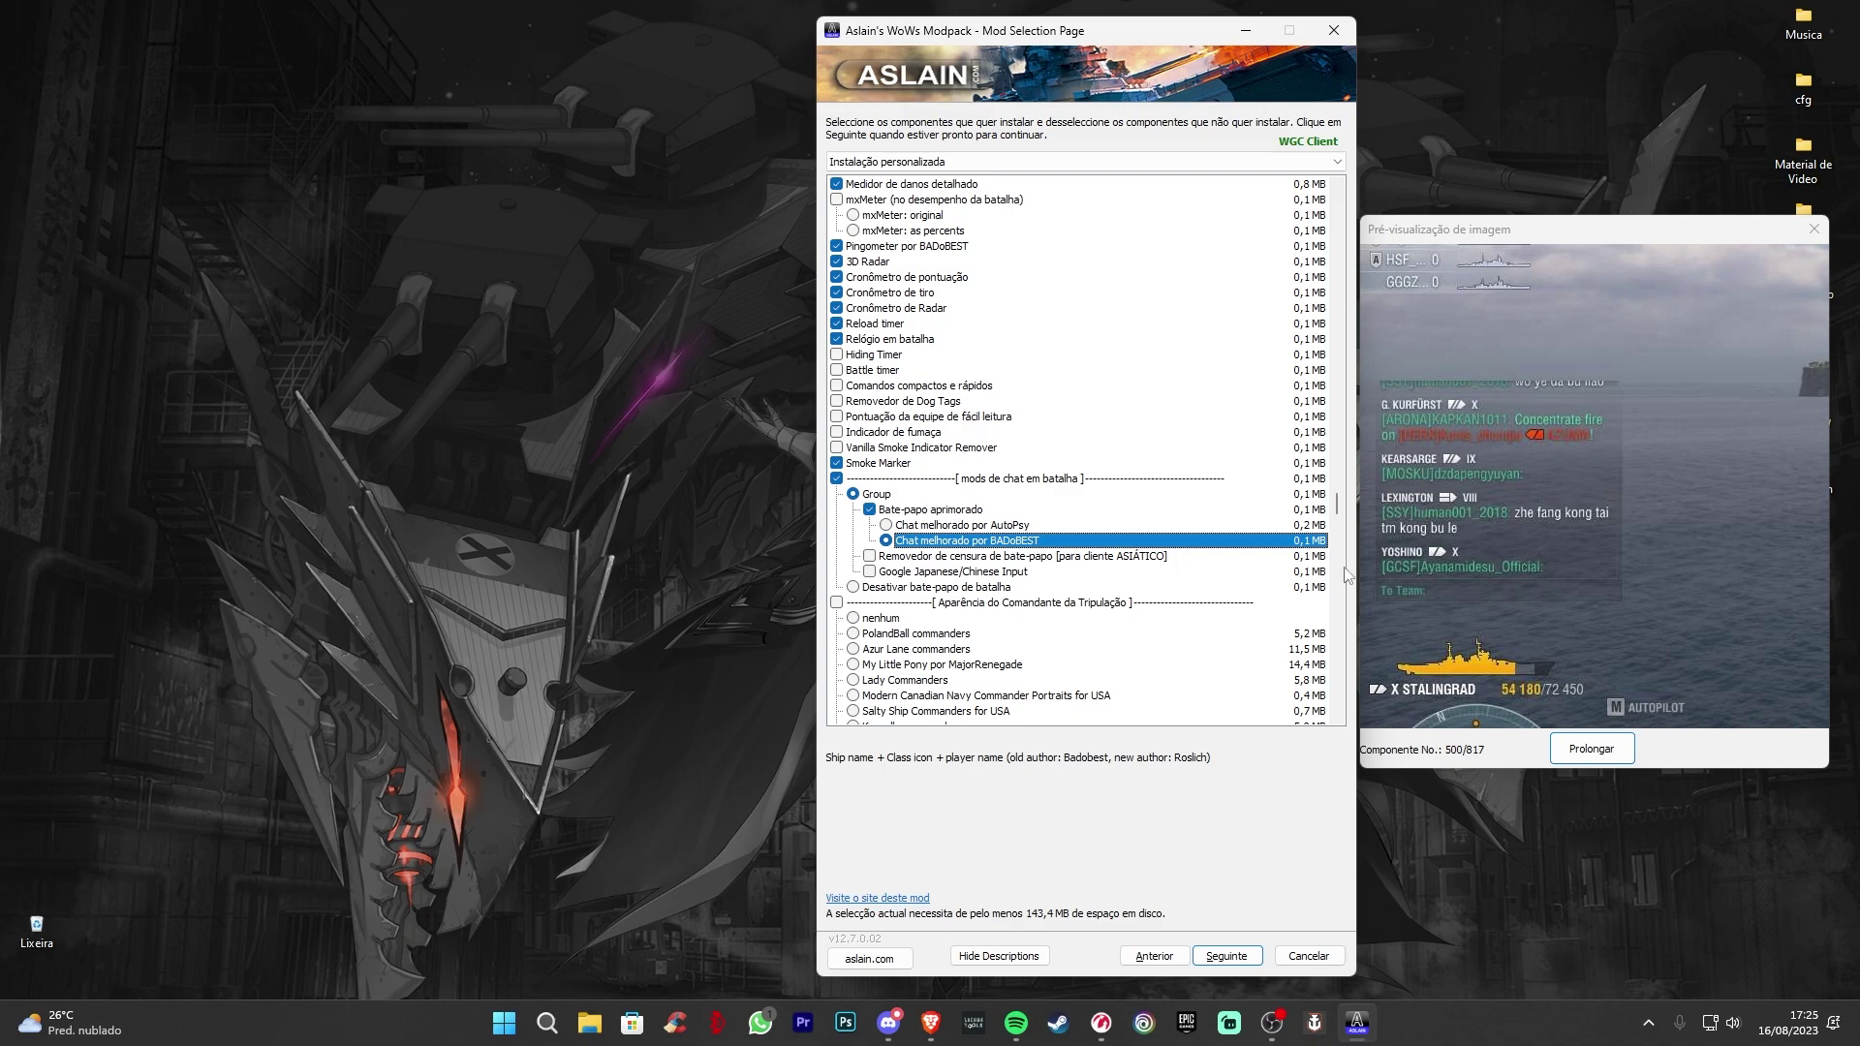
- Skip the commander, sound and skin mods and preview the fog remover (Removedor de névoa), keeping it enabled with "On Maps only"
{"action": "scroll", "coordinate": [1109, 587], "scroll_direction": "down", "scroll_amount": 5}
{"action": "scroll", "coordinate": [1110, 587], "scroll_direction": "down", "scroll_amount": 8}
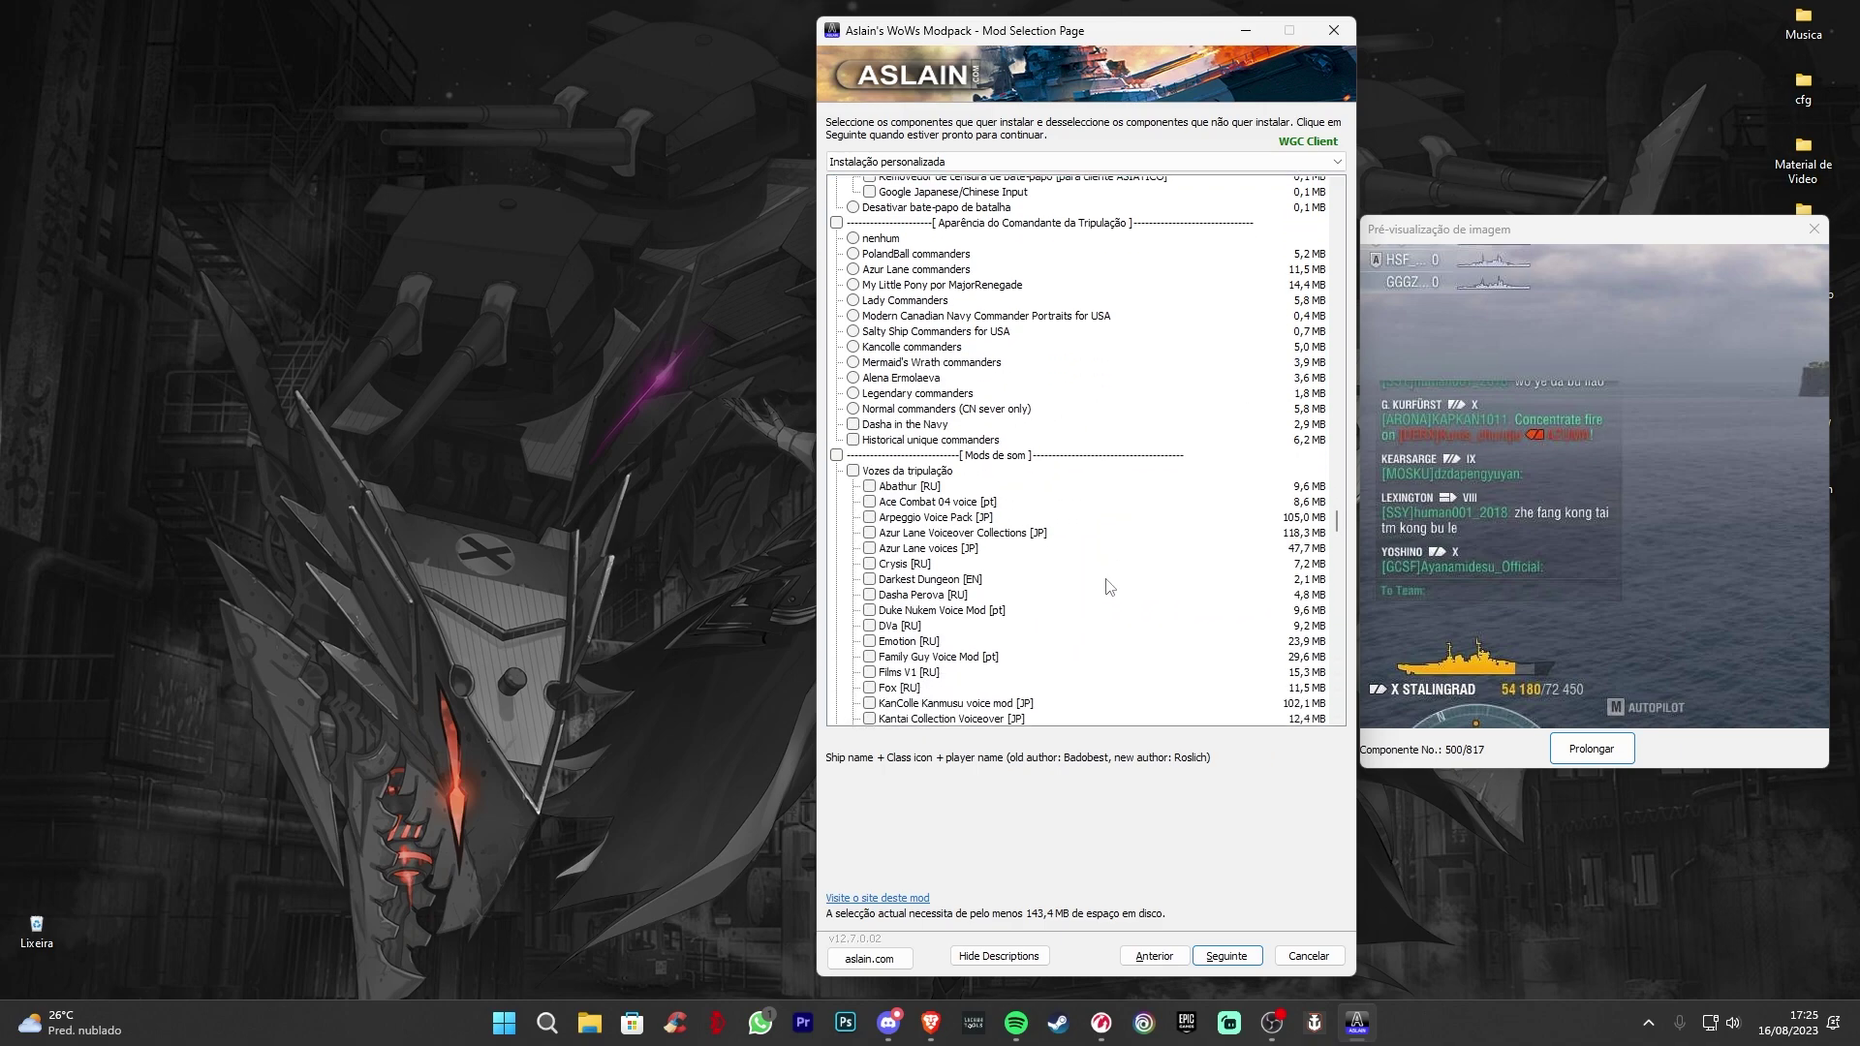
{"action": "left_click_drag", "start_coordinate": [1339, 531], "coordinate": [1323, 628]}
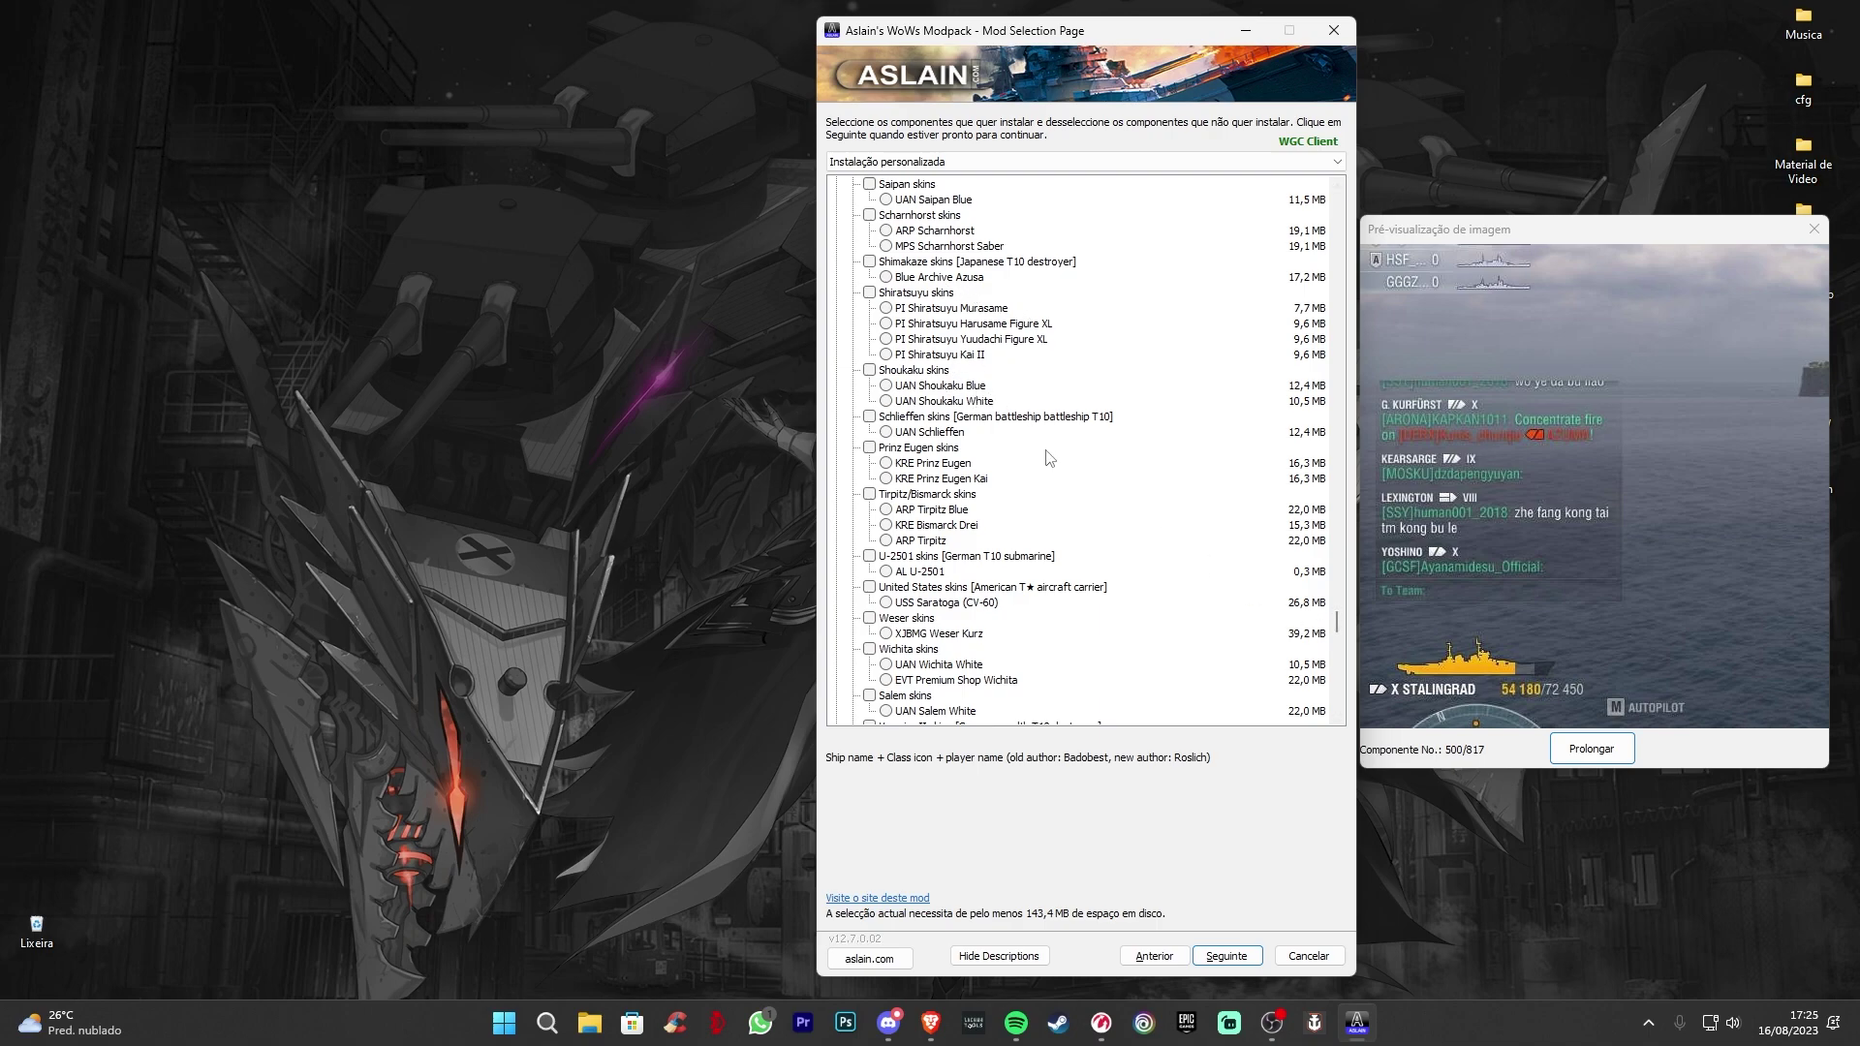
{"action": "scroll", "coordinate": [1052, 457], "scroll_direction": "down", "scroll_amount": 6}
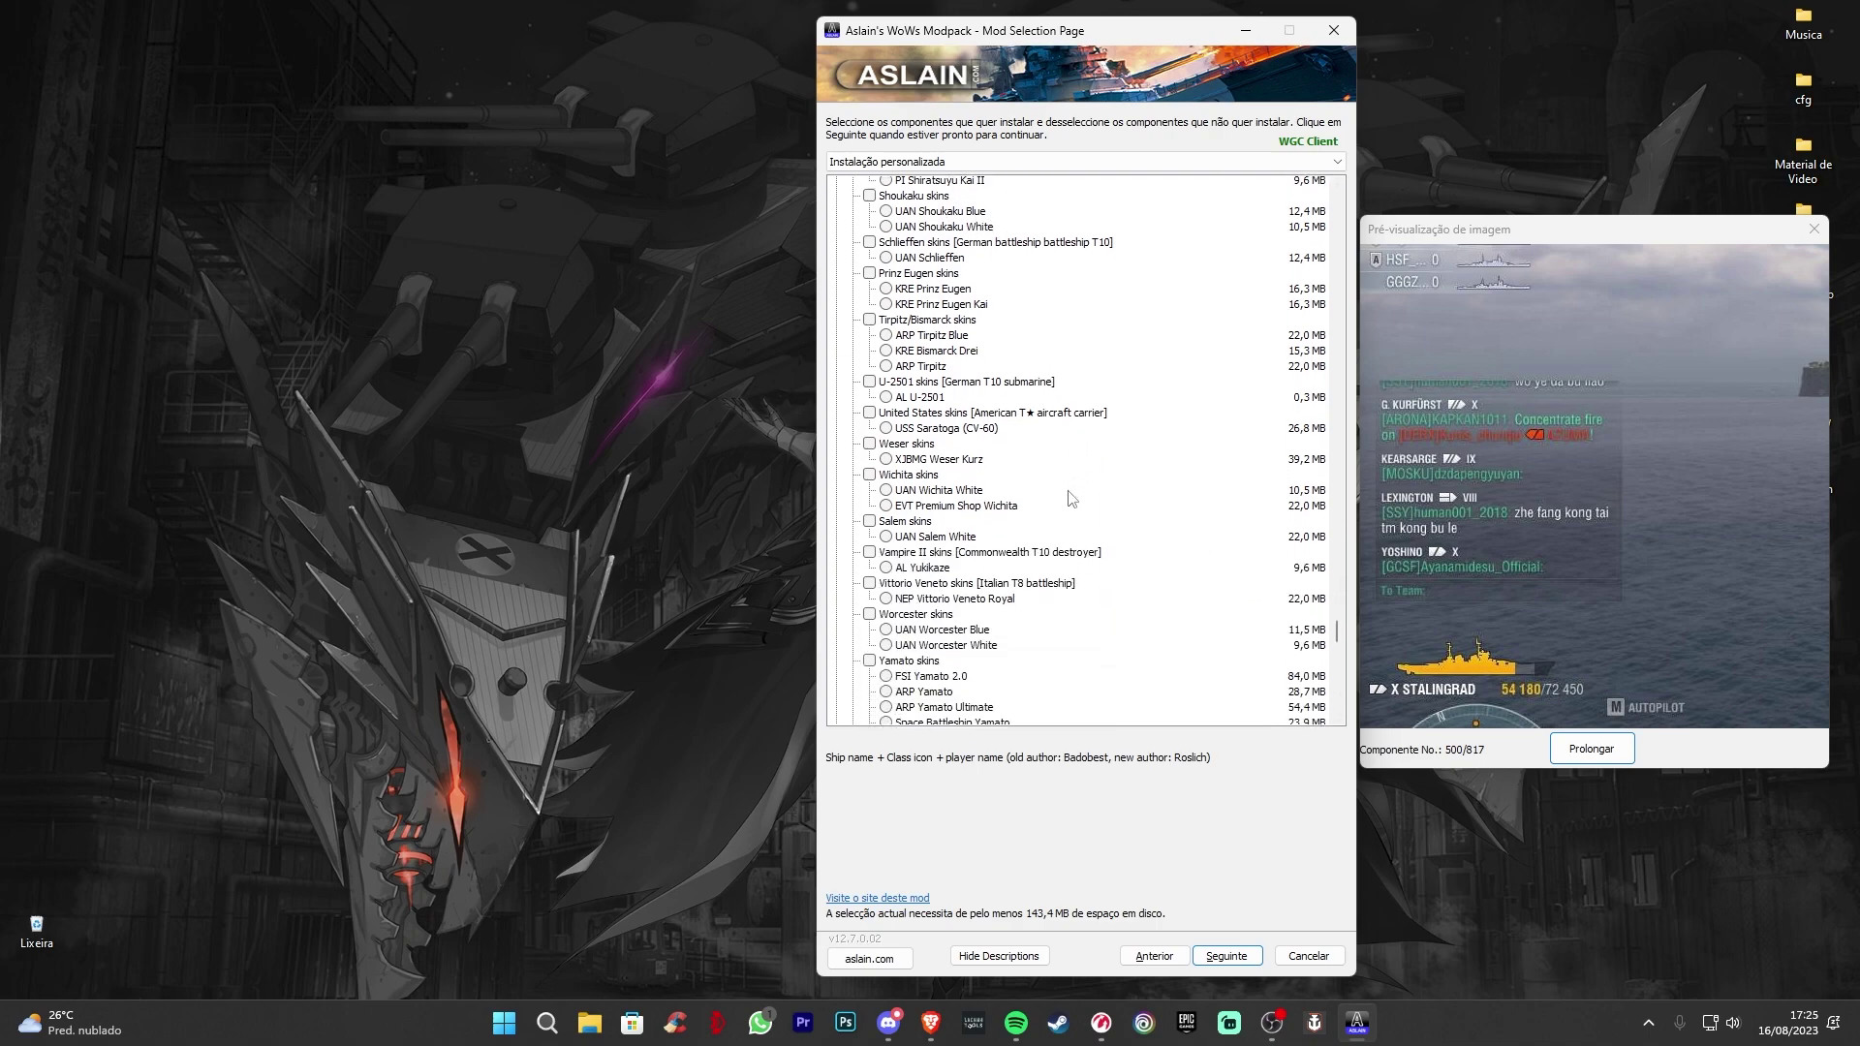
{"action": "scroll", "coordinate": [1339, 652], "scroll_direction": "down", "scroll_amount": 15}
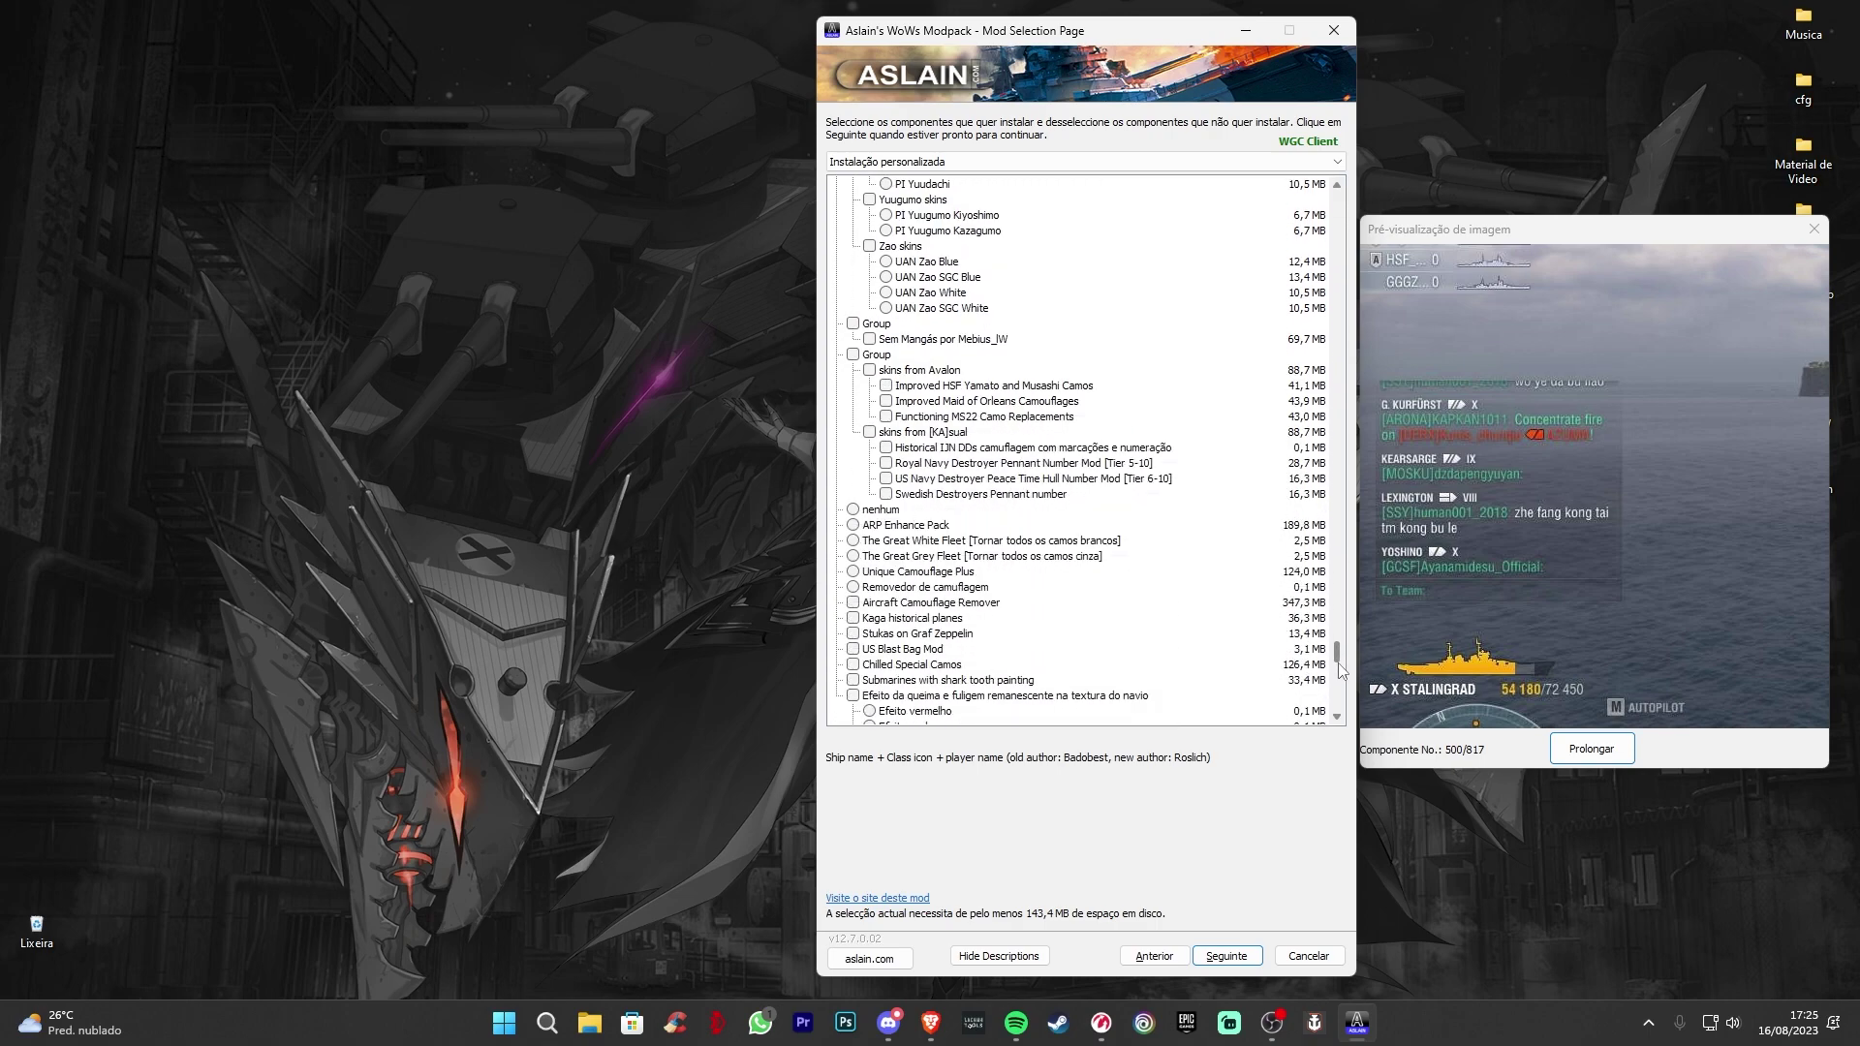
{"action": "scroll", "coordinate": [1340, 688], "scroll_direction": "down", "scroll_amount": 2}
{"action": "left_click", "coordinate": [943, 438]}
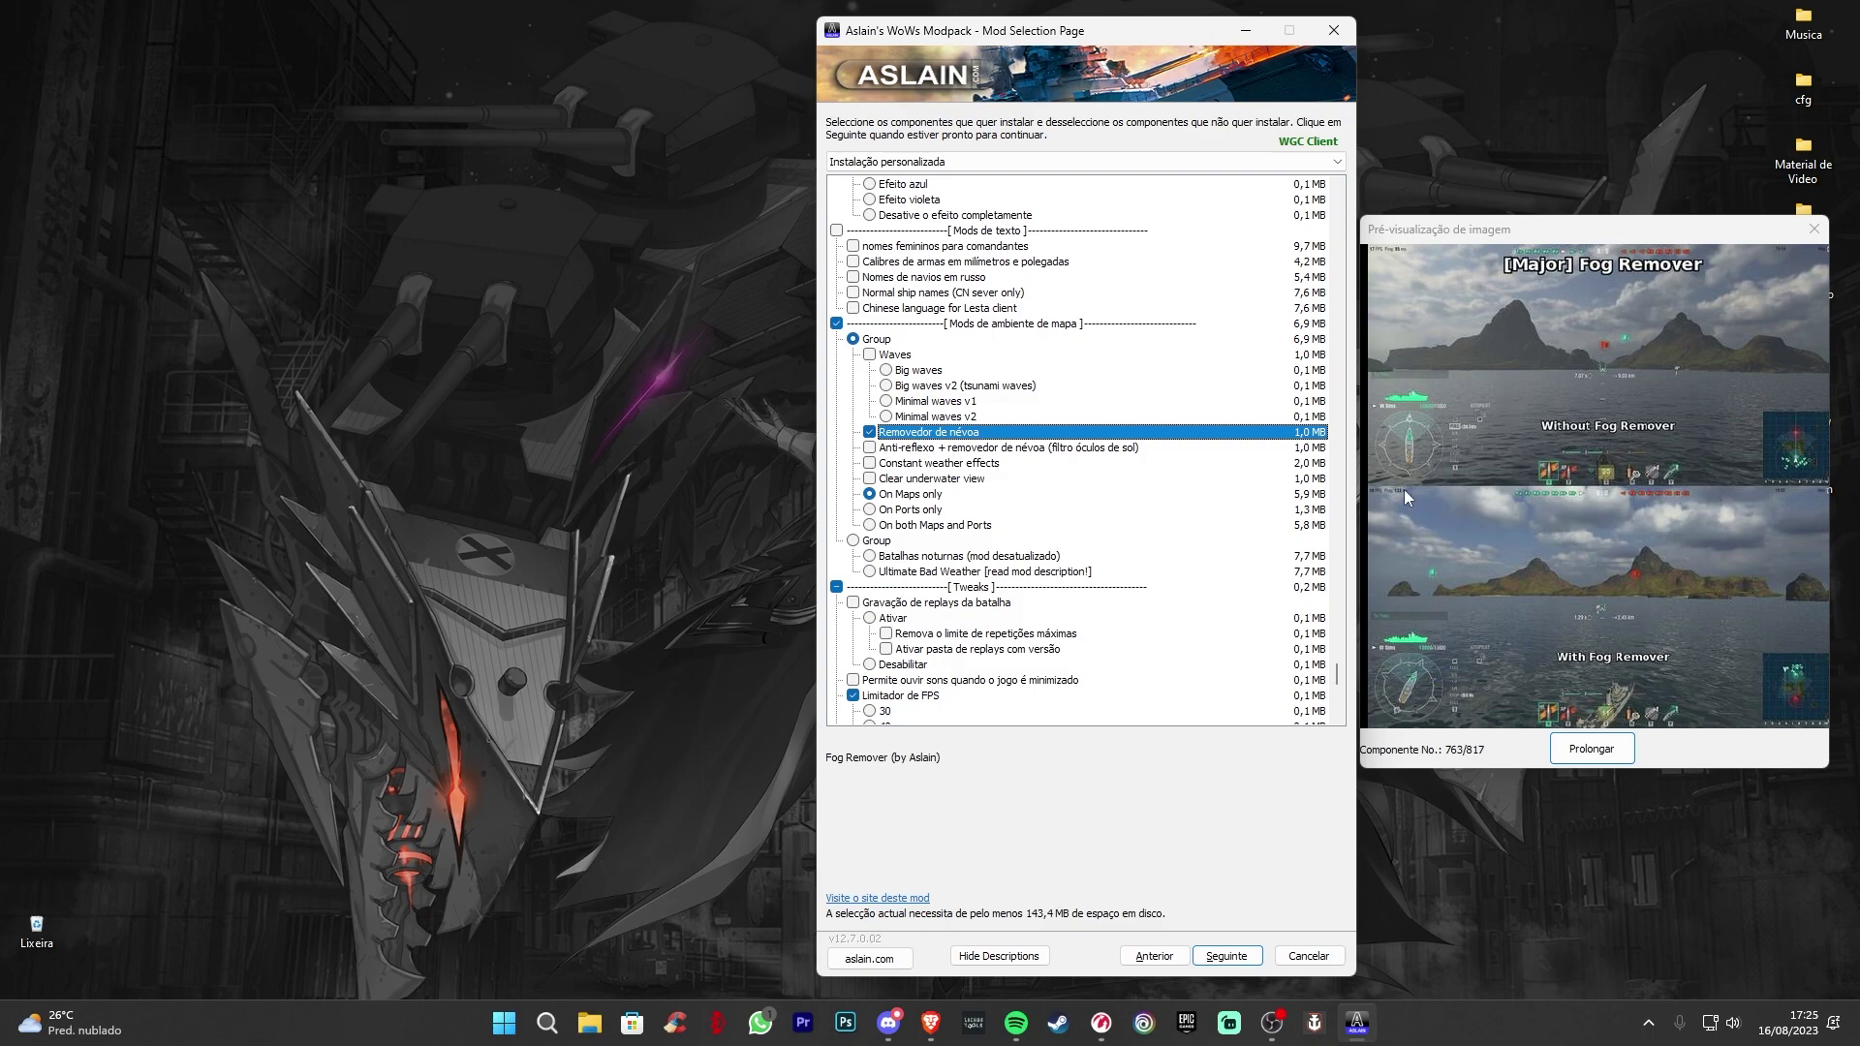
{"action": "left_click", "coordinate": [926, 496]}
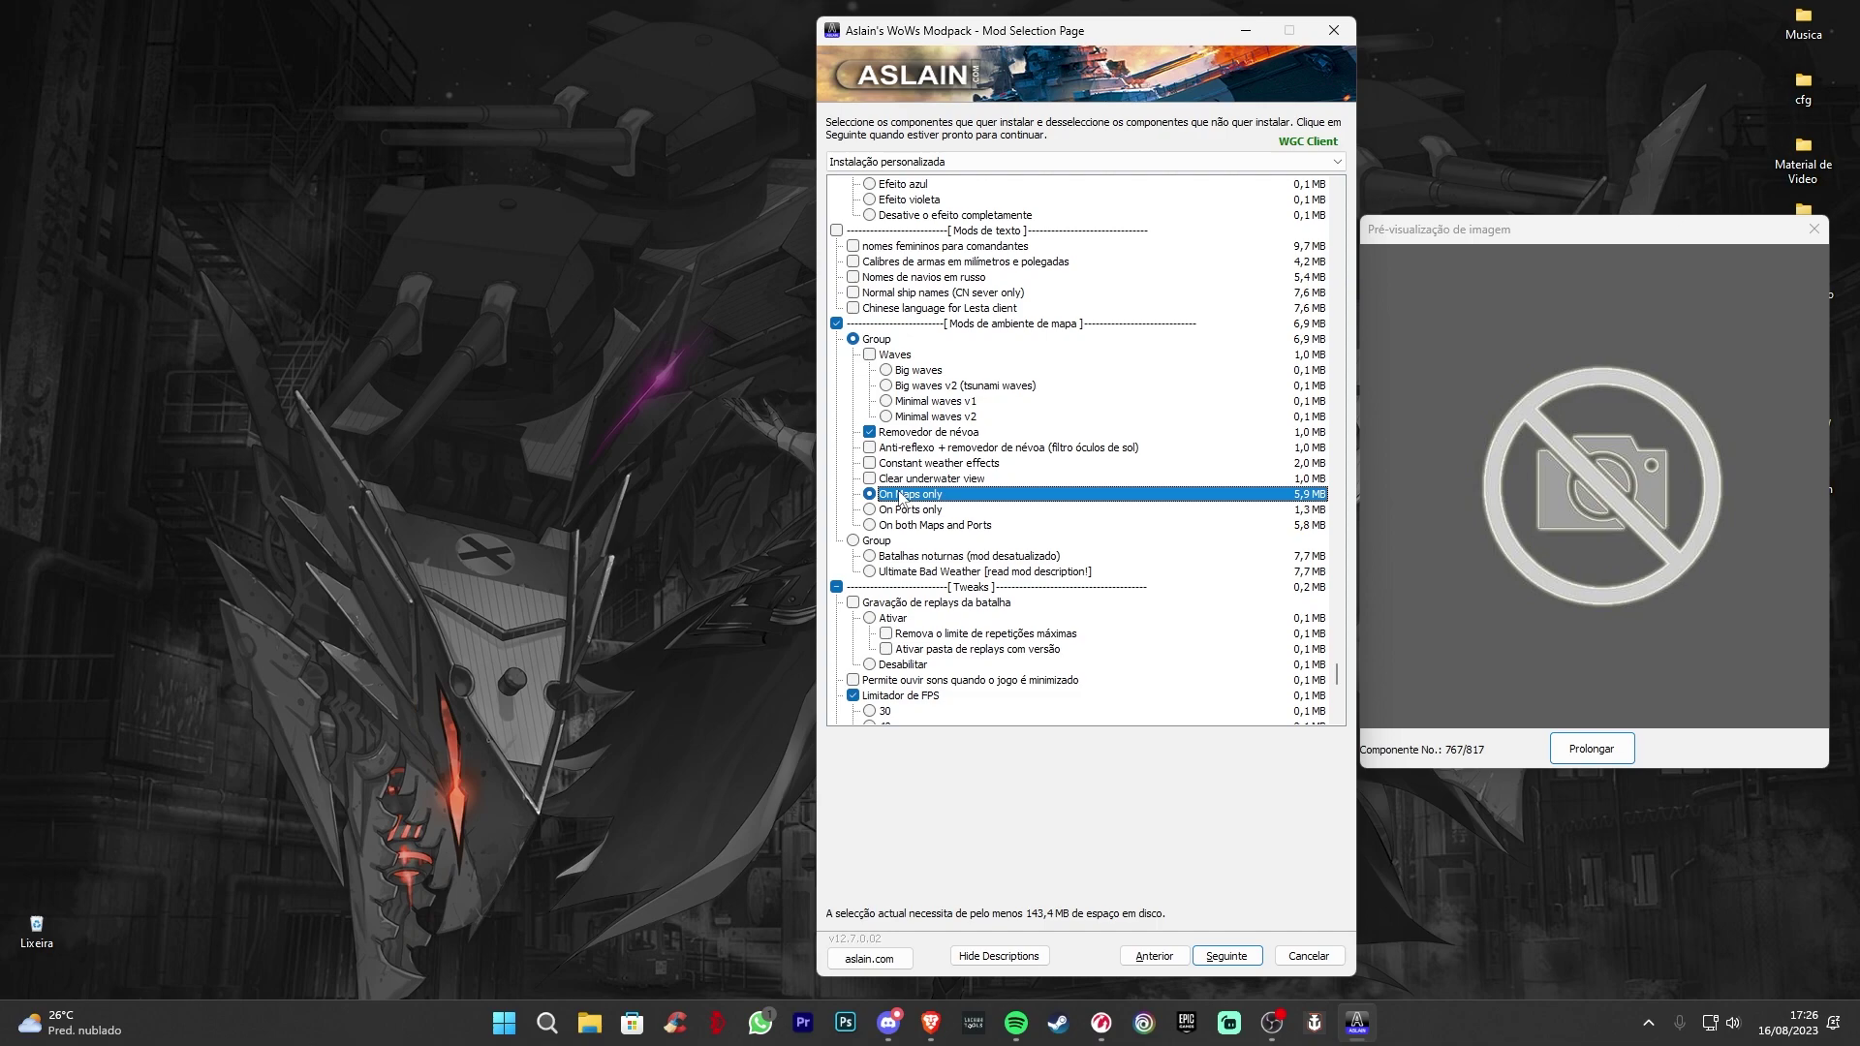
- Review the battle and port FPS limiters, keeping both at 75, and preview the Matchmaking Monitor external application, keeping it enabled
{"action": "scroll", "coordinate": [966, 608], "scroll_direction": "down", "scroll_amount": 3}
{"action": "scroll", "coordinate": [966, 608], "scroll_direction": "down", "scroll_amount": 5}
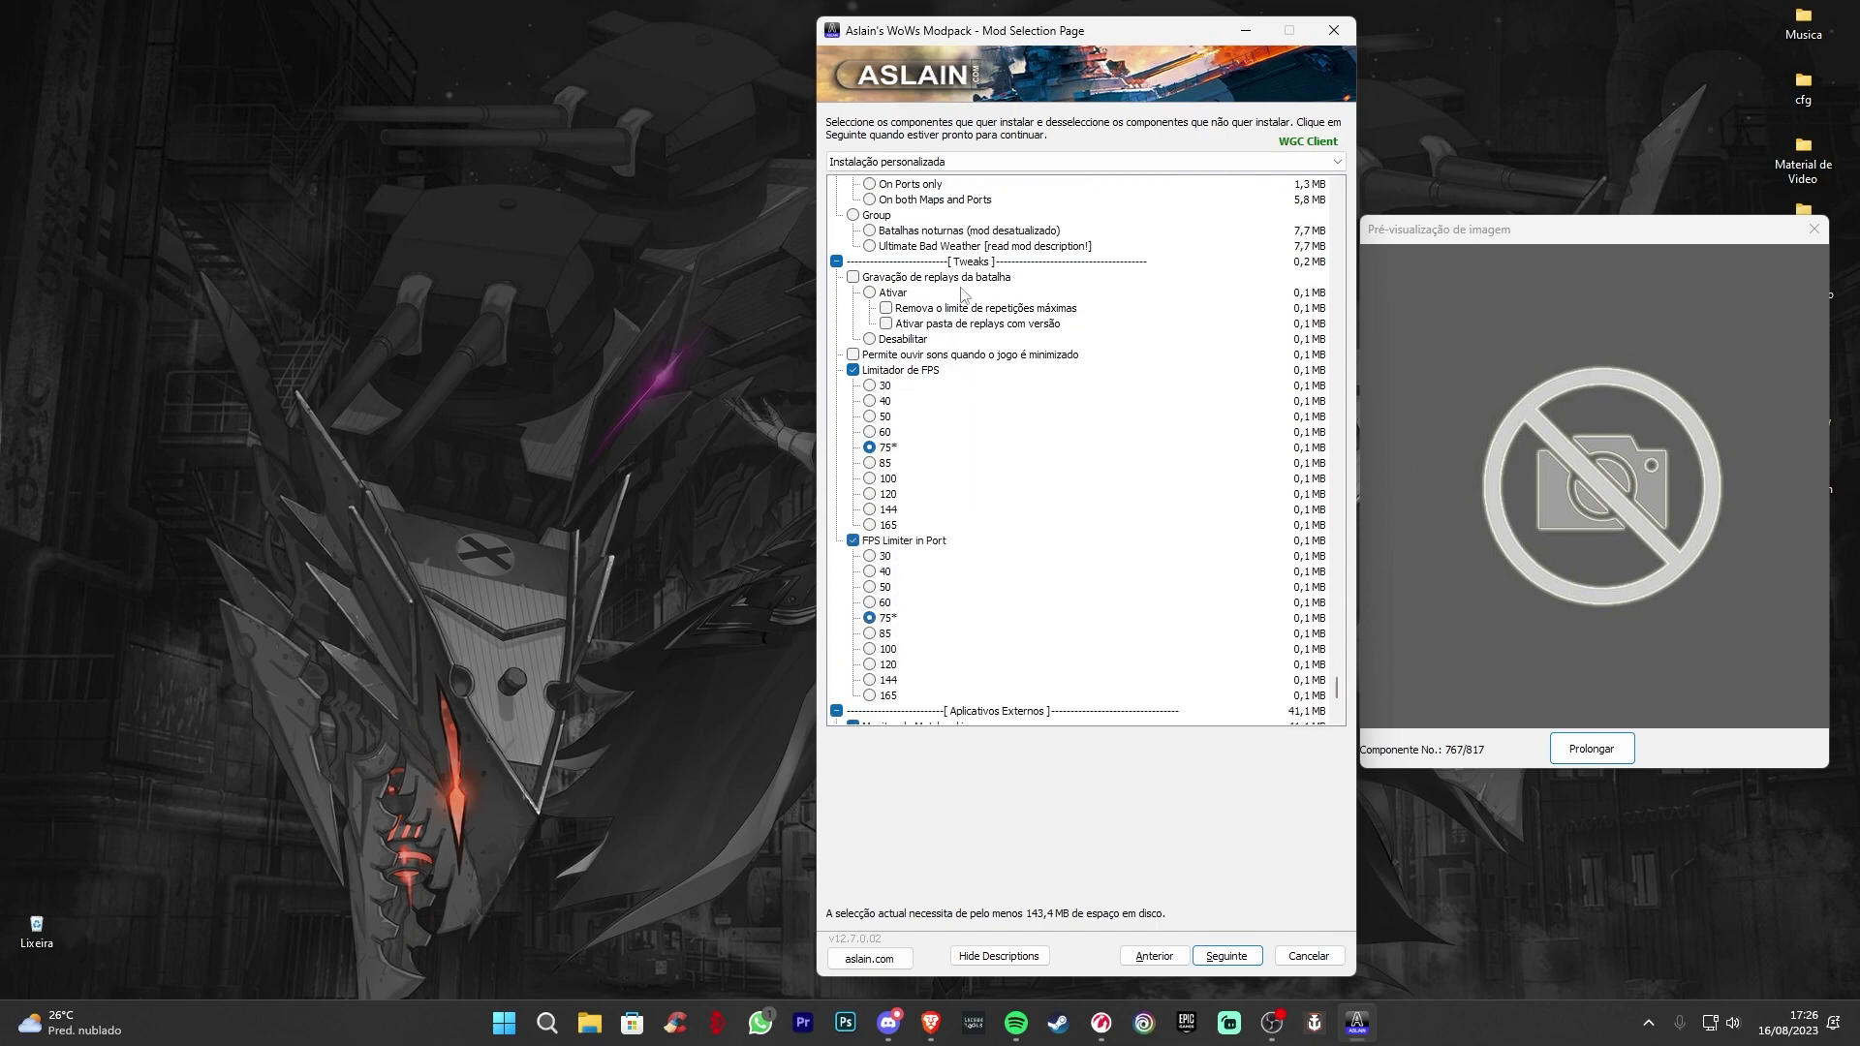
{"action": "scroll", "coordinate": [977, 489], "scroll_direction": "down", "scroll_amount": 1}
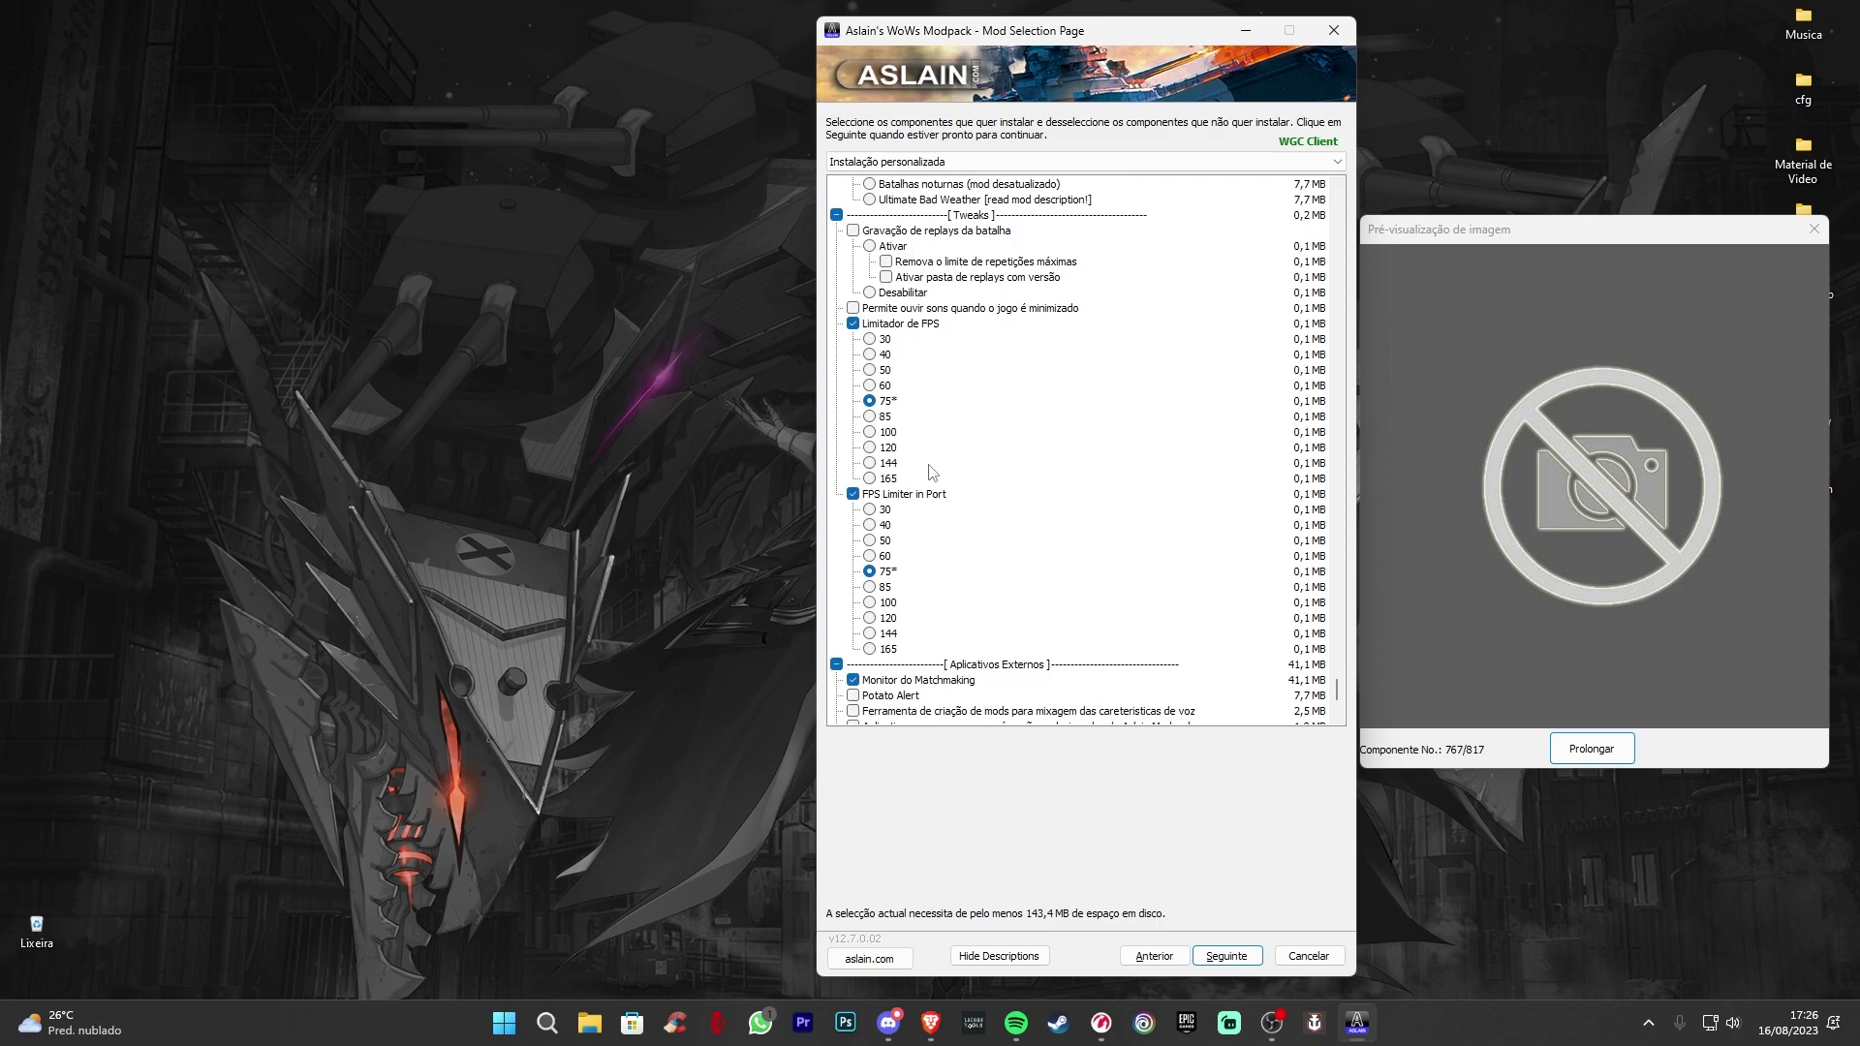
{"action": "scroll", "coordinate": [989, 496], "scroll_direction": "down", "scroll_amount": 2}
{"action": "scroll", "coordinate": [998, 494], "scroll_direction": "down", "scroll_amount": 2}
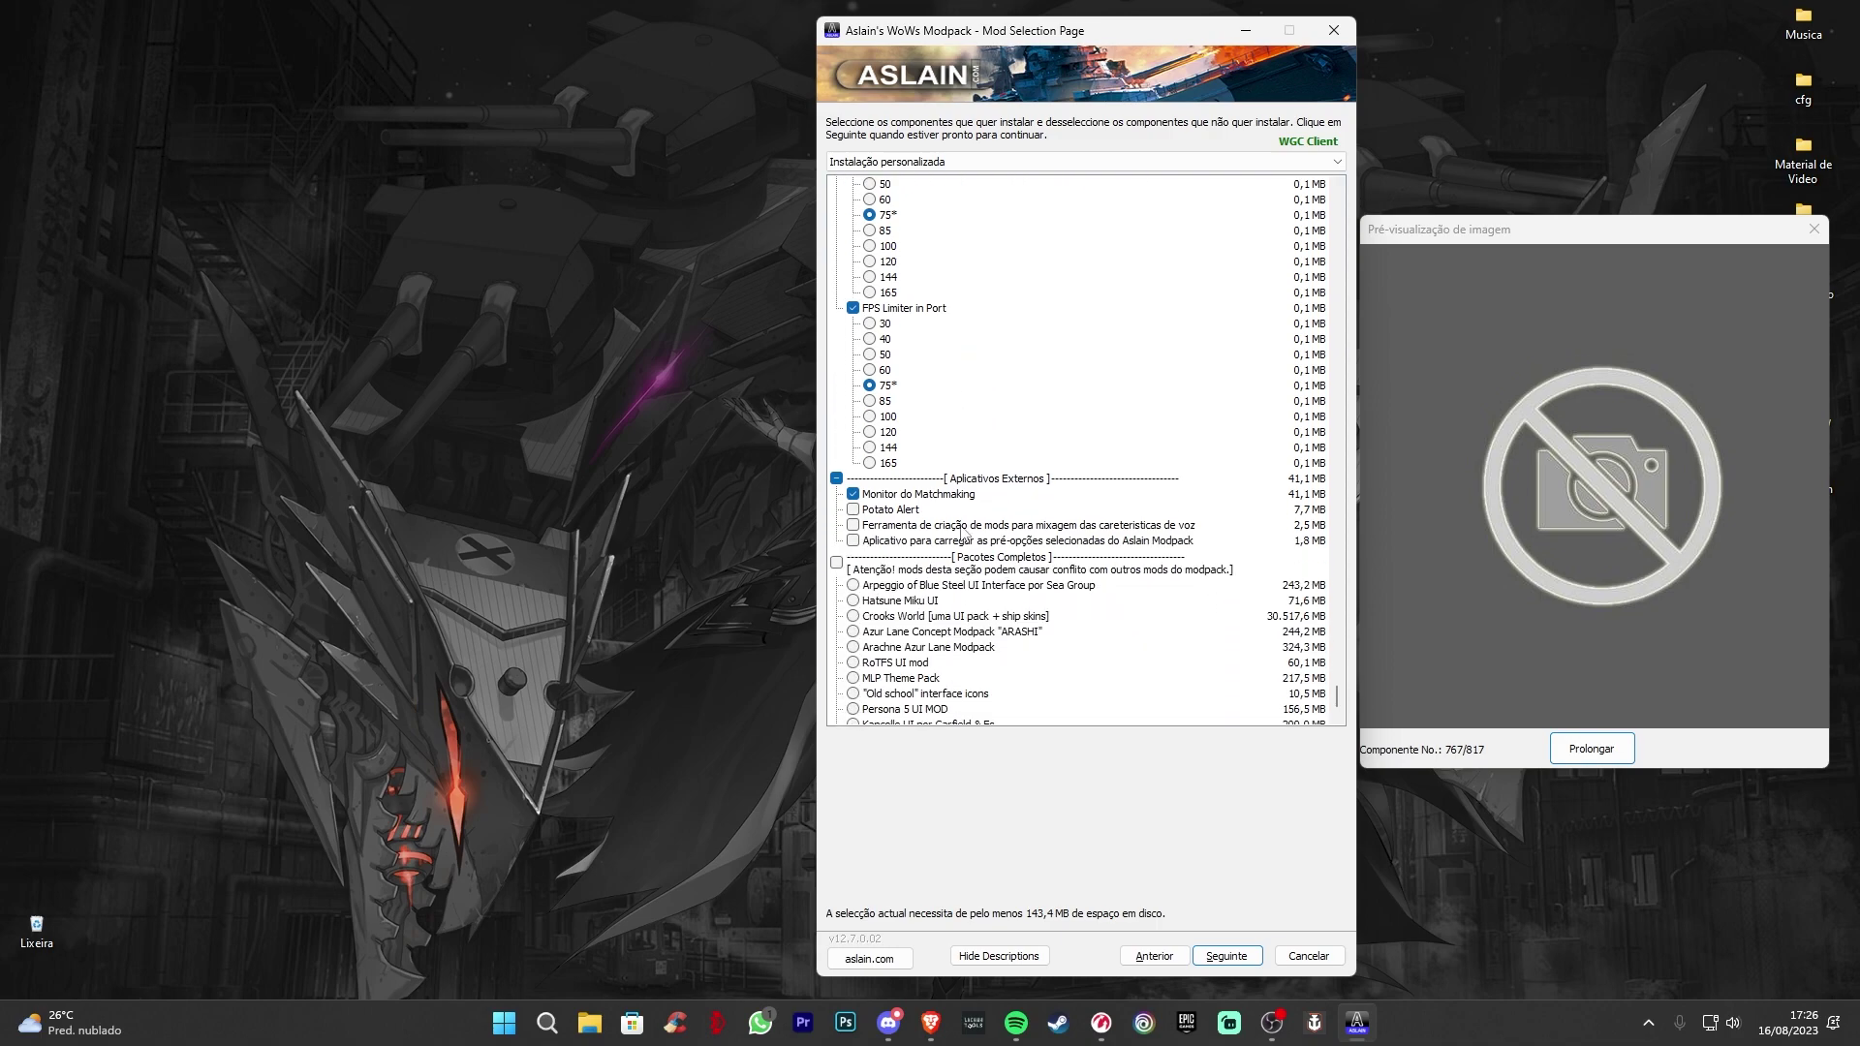
{"action": "left_click", "coordinate": [927, 496]}
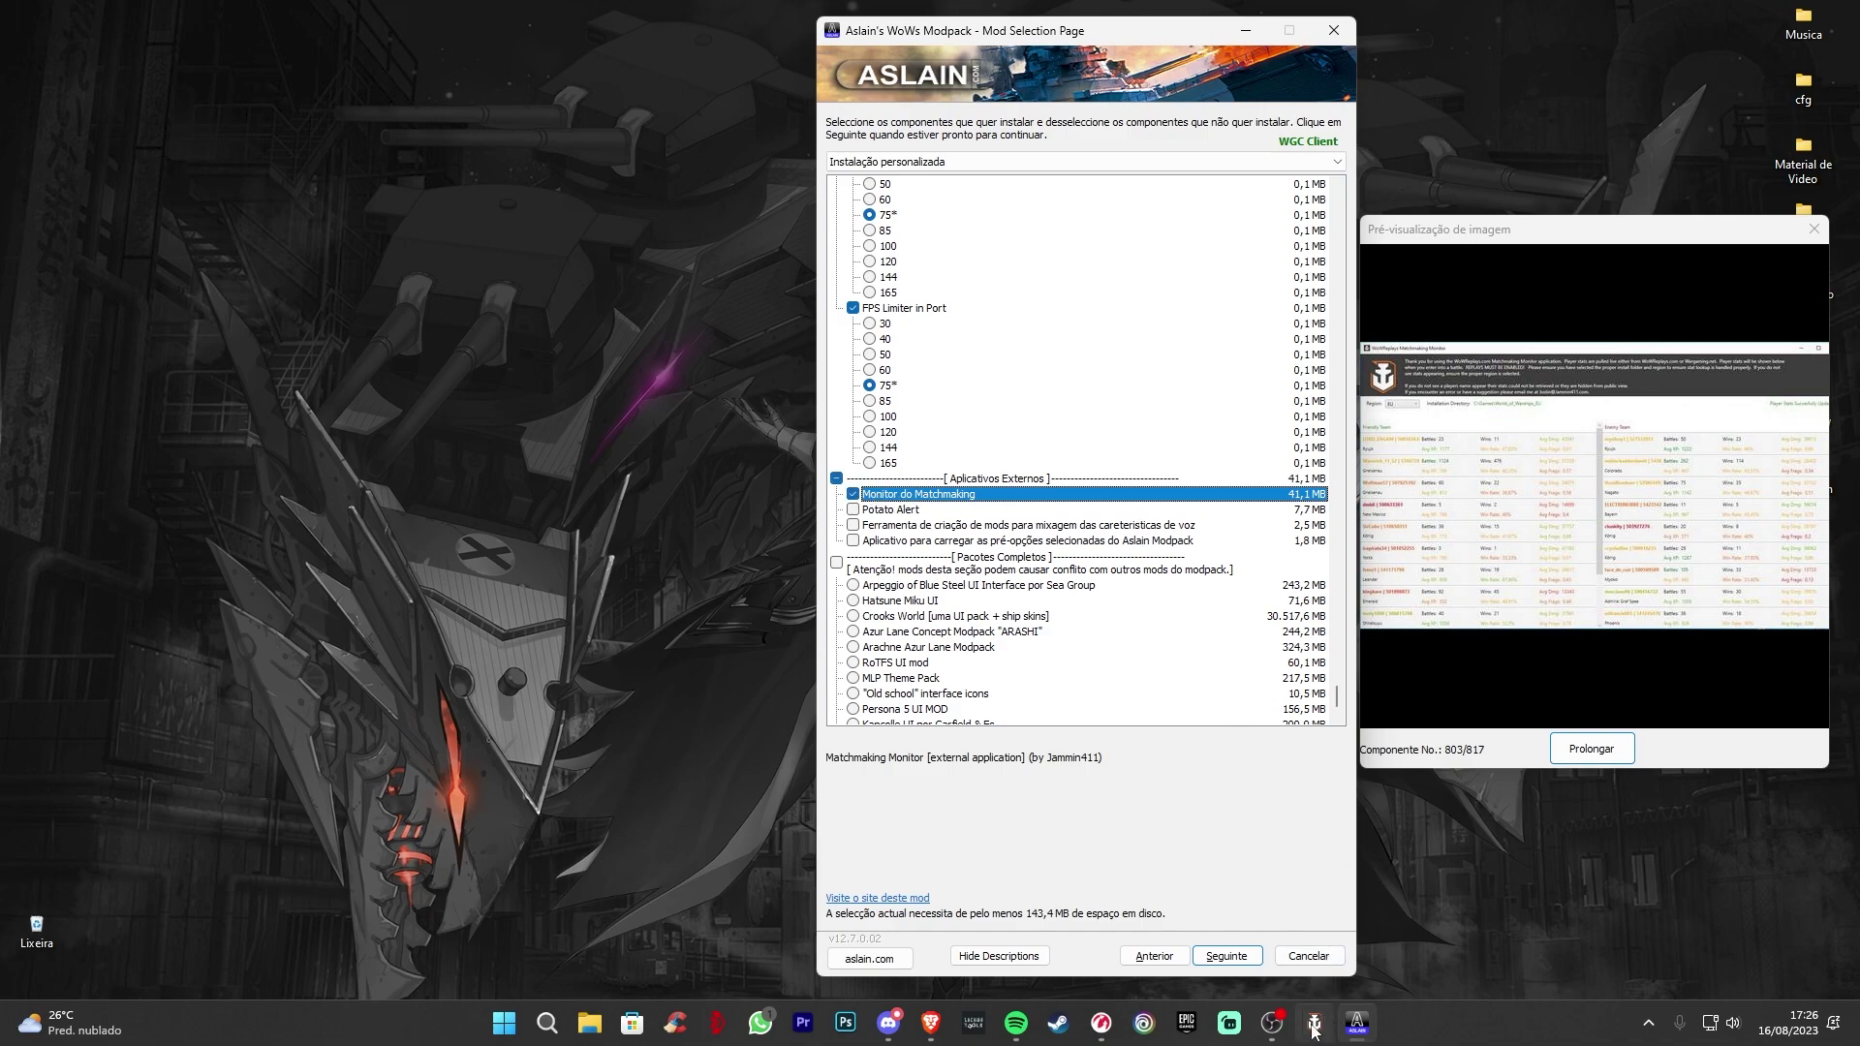
{"action": "scroll", "coordinate": [1129, 485], "scroll_direction": "down", "scroll_amount": 1}
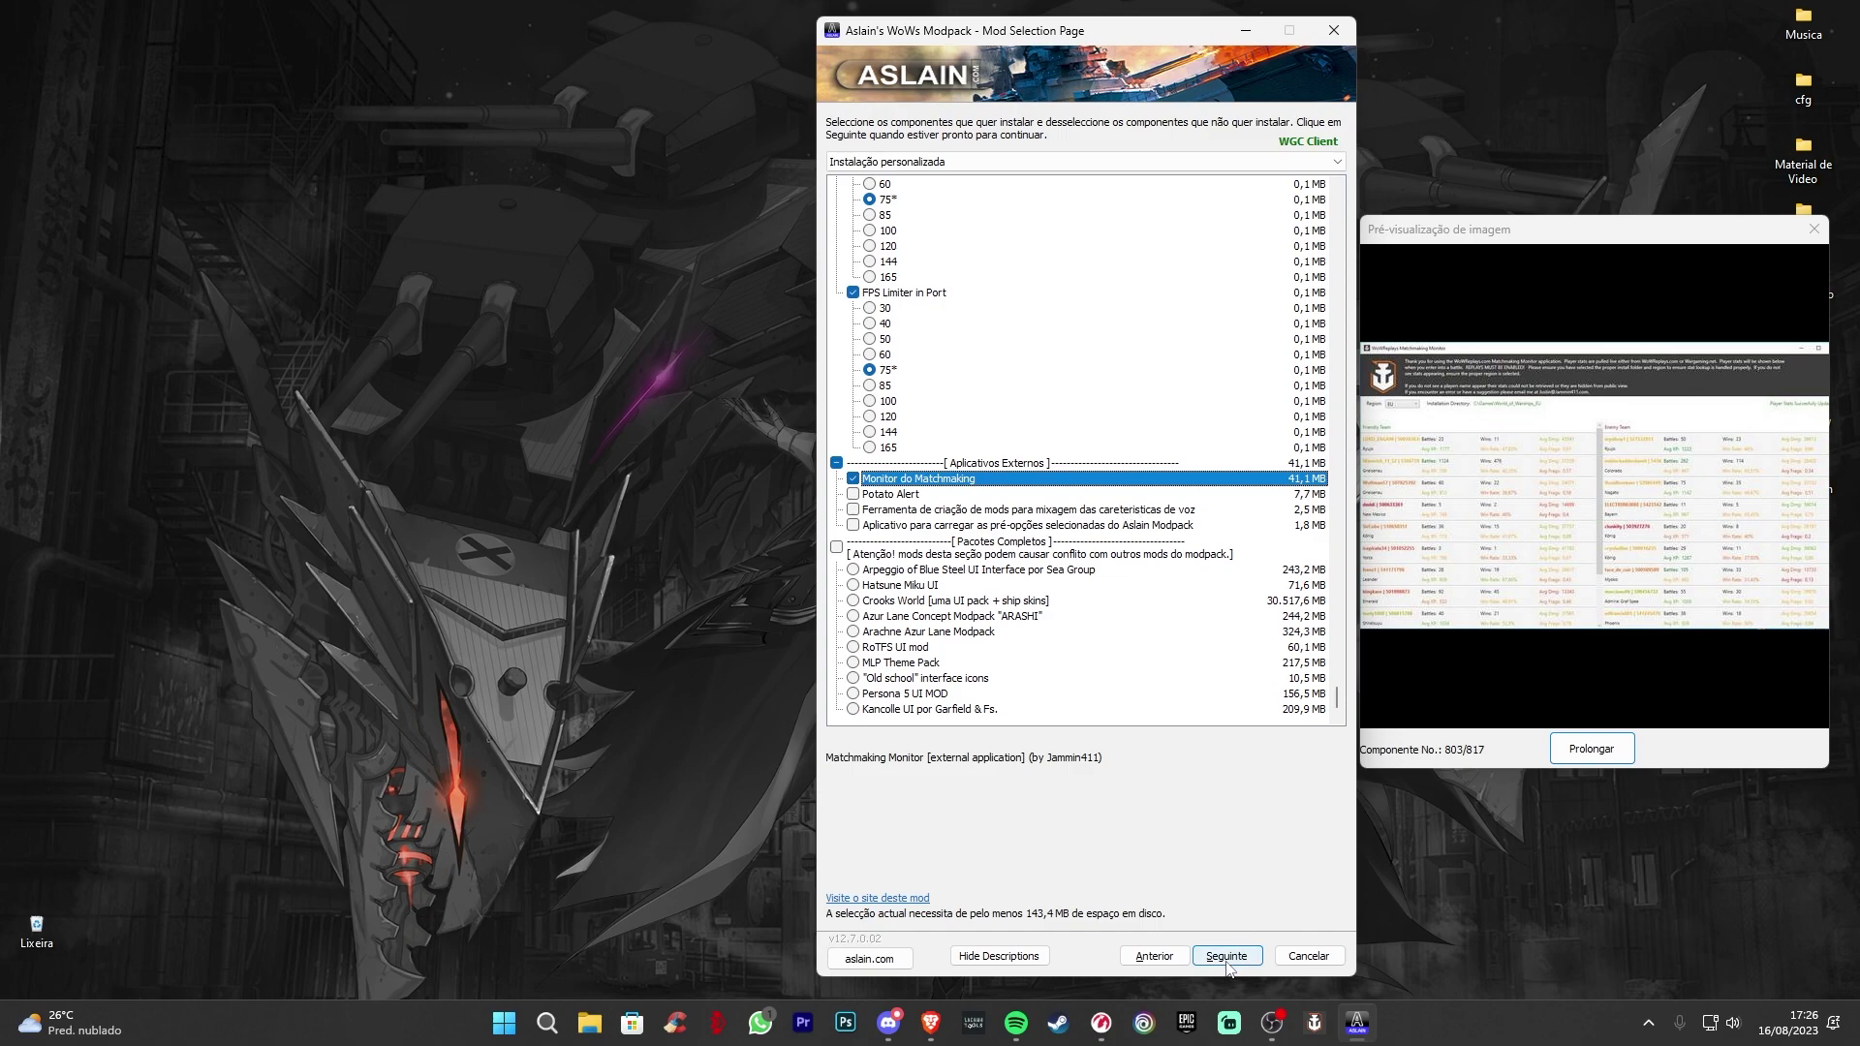
- Accept the mod selection and set the installation tasks to remove all previous mods but create no desktop application shortcuts
{"action": "left_click", "coordinate": [1227, 957]}
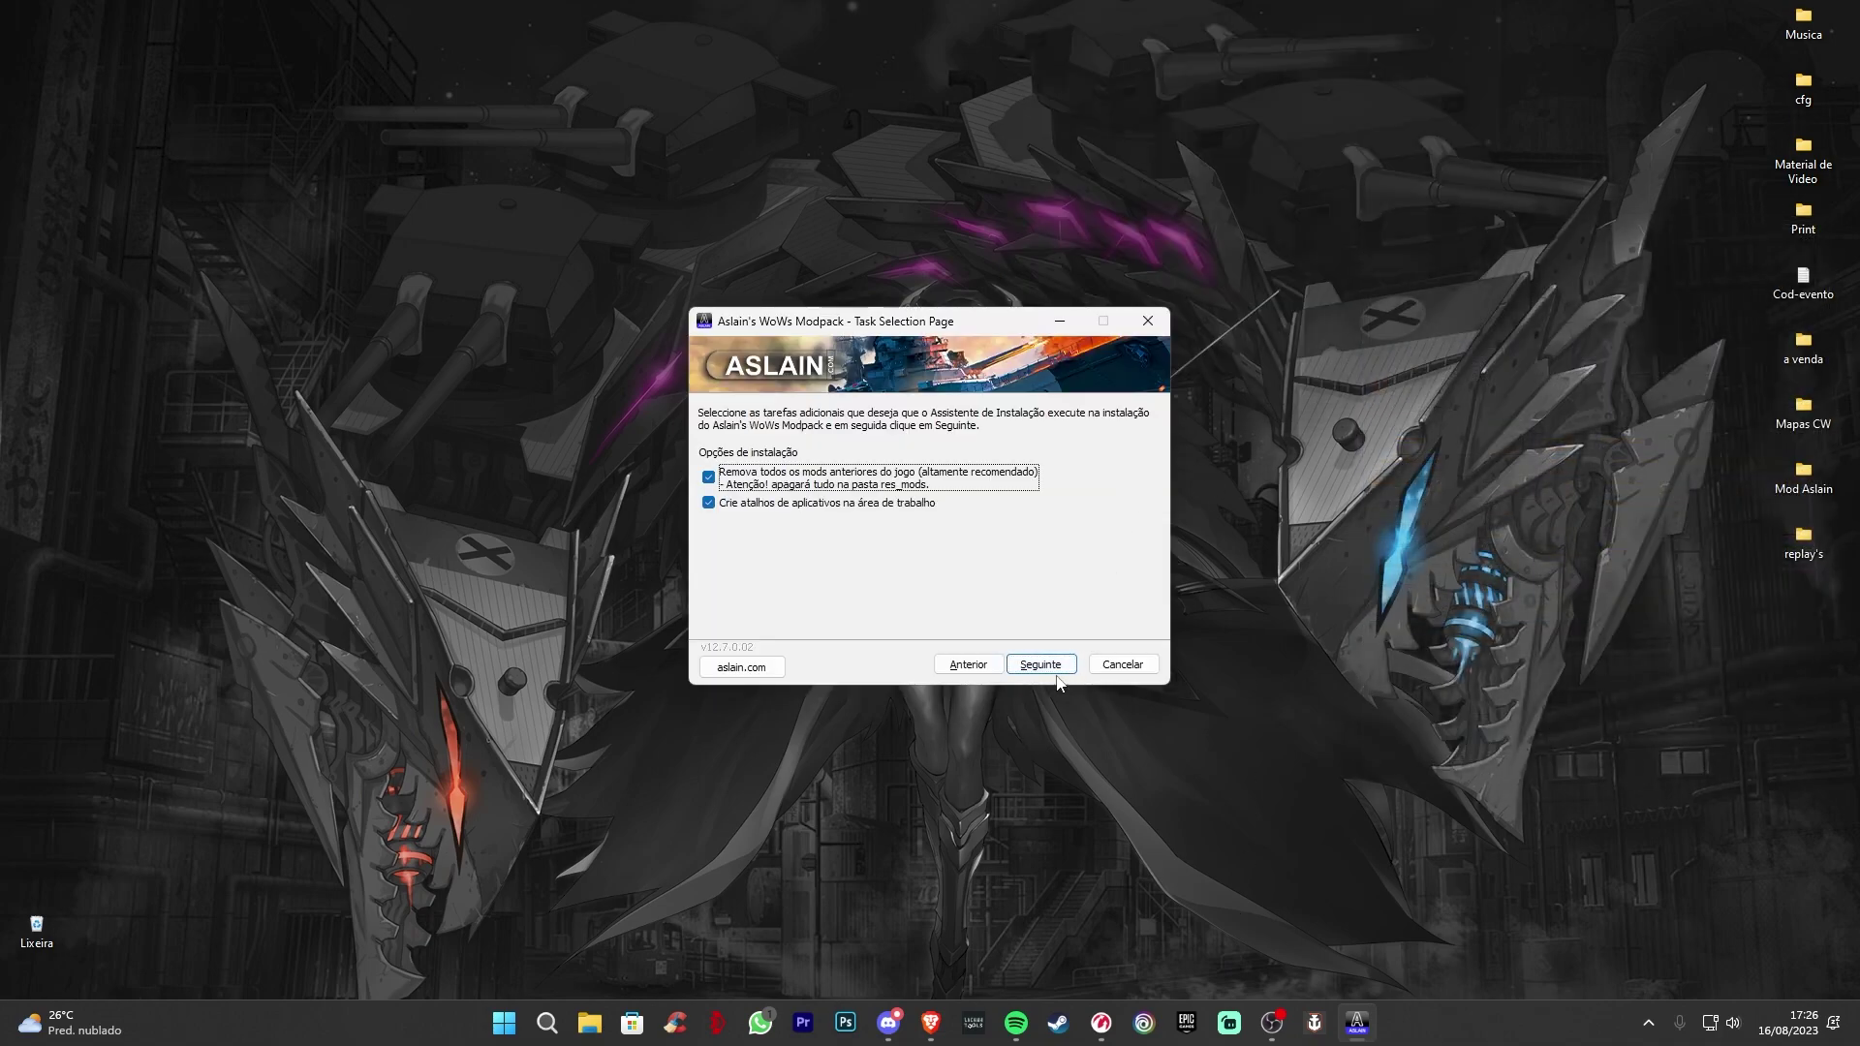
{"action": "left_click", "coordinate": [708, 476]}
{"action": "left_click", "coordinate": [708, 502]}
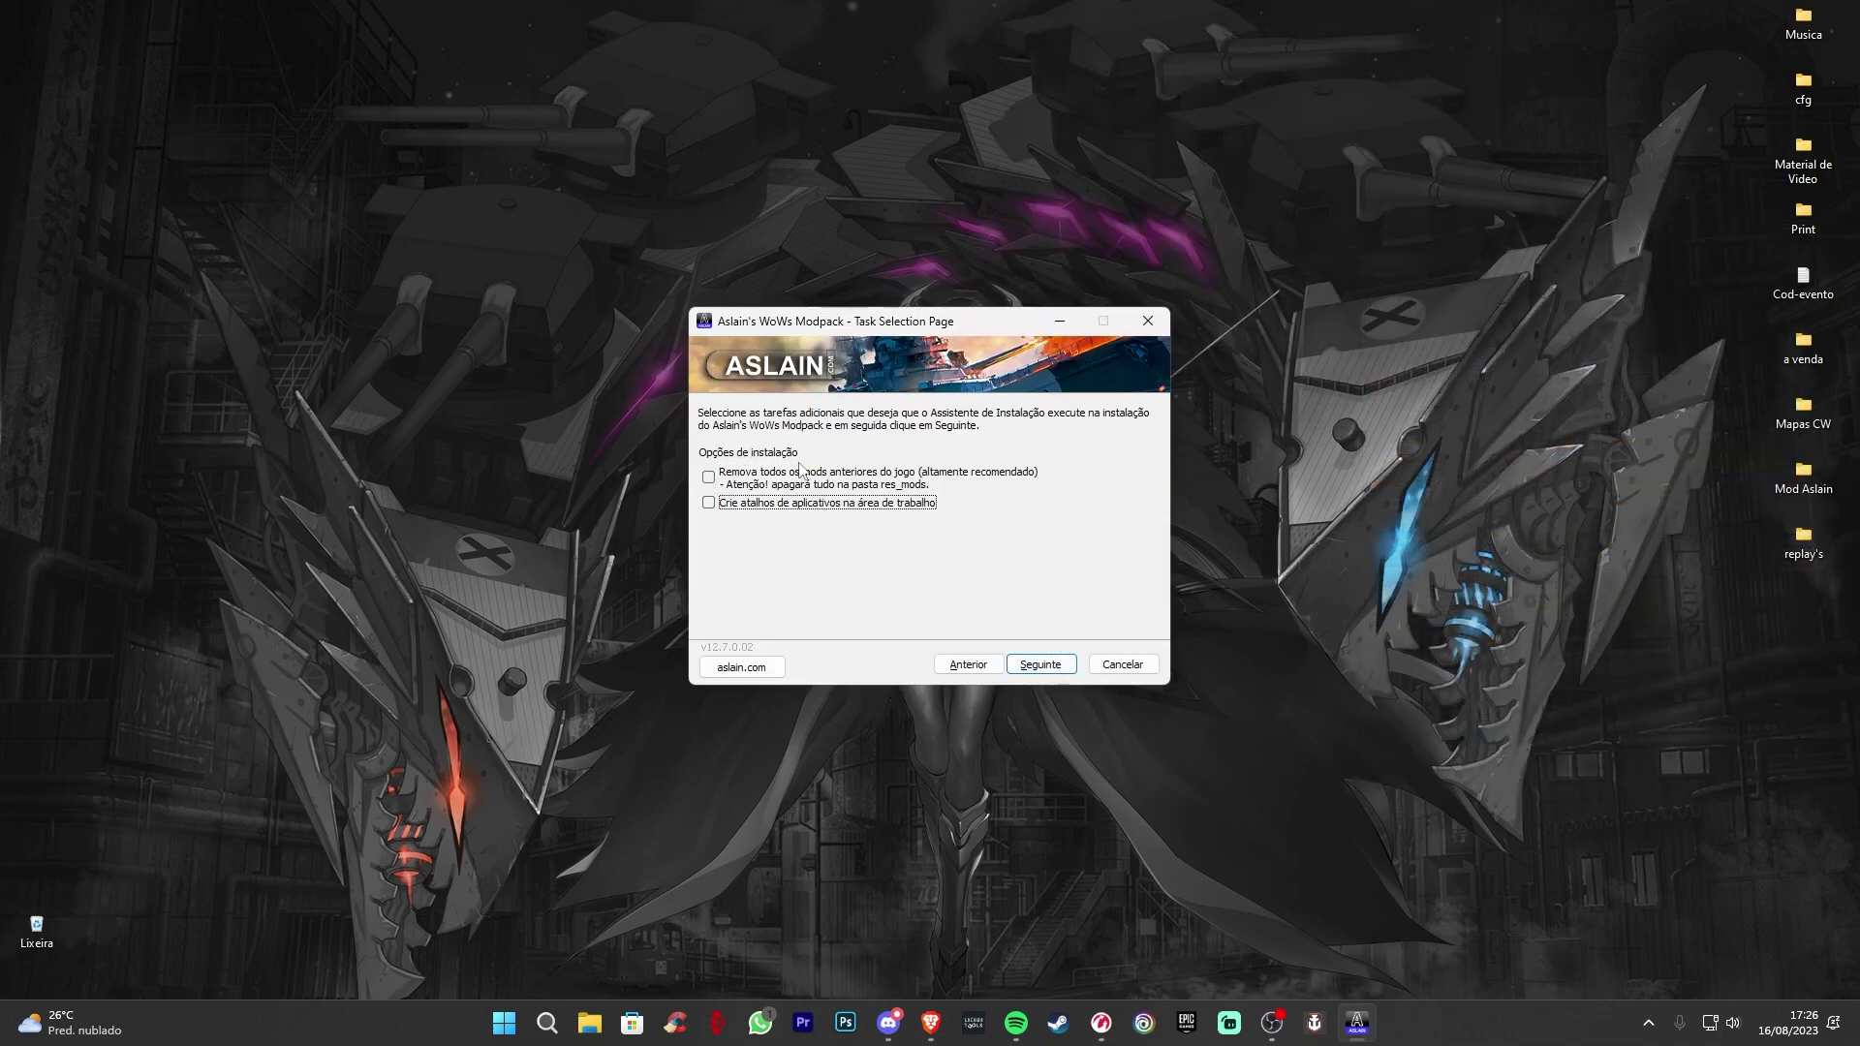
{"action": "left_click", "coordinate": [734, 477]}
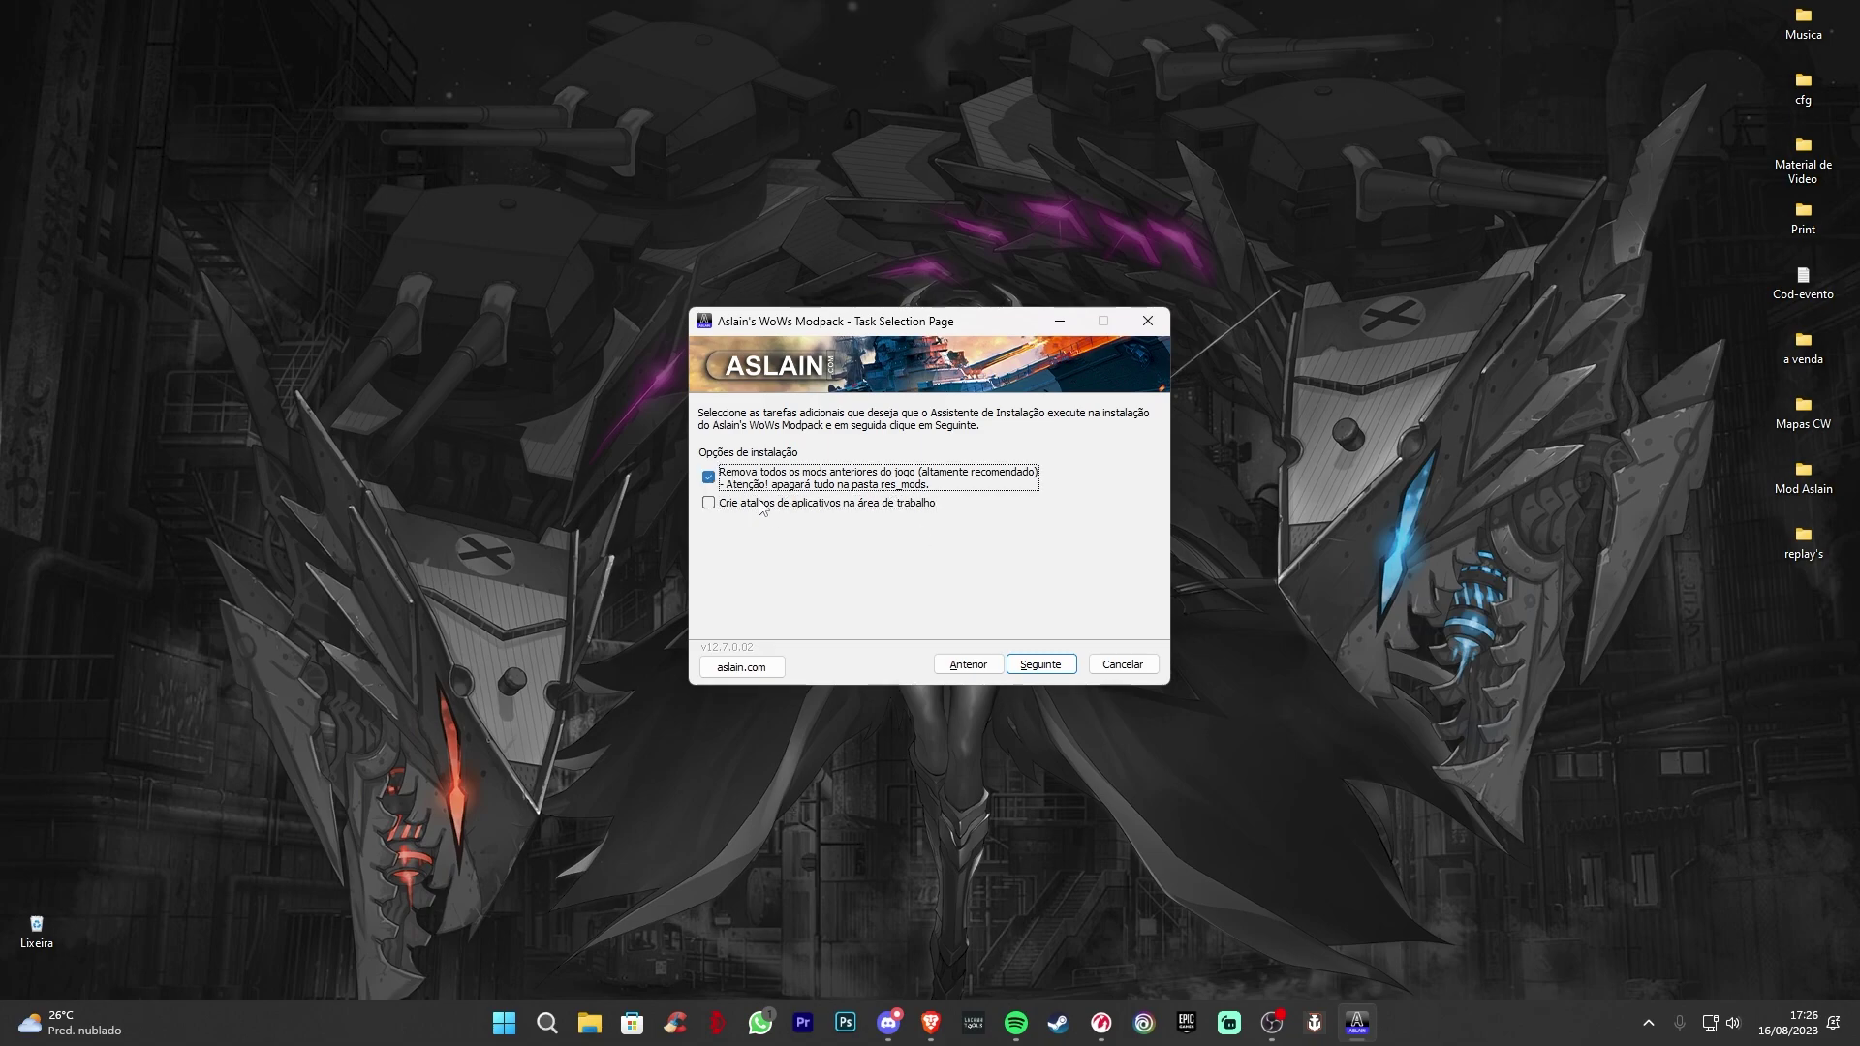
- Install the modpack and finish the setup wizard without choosing any donation, Patreon or Discord option
{"action": "left_click", "coordinate": [1069, 670]}
{"action": "left_click", "coordinate": [1069, 670]}
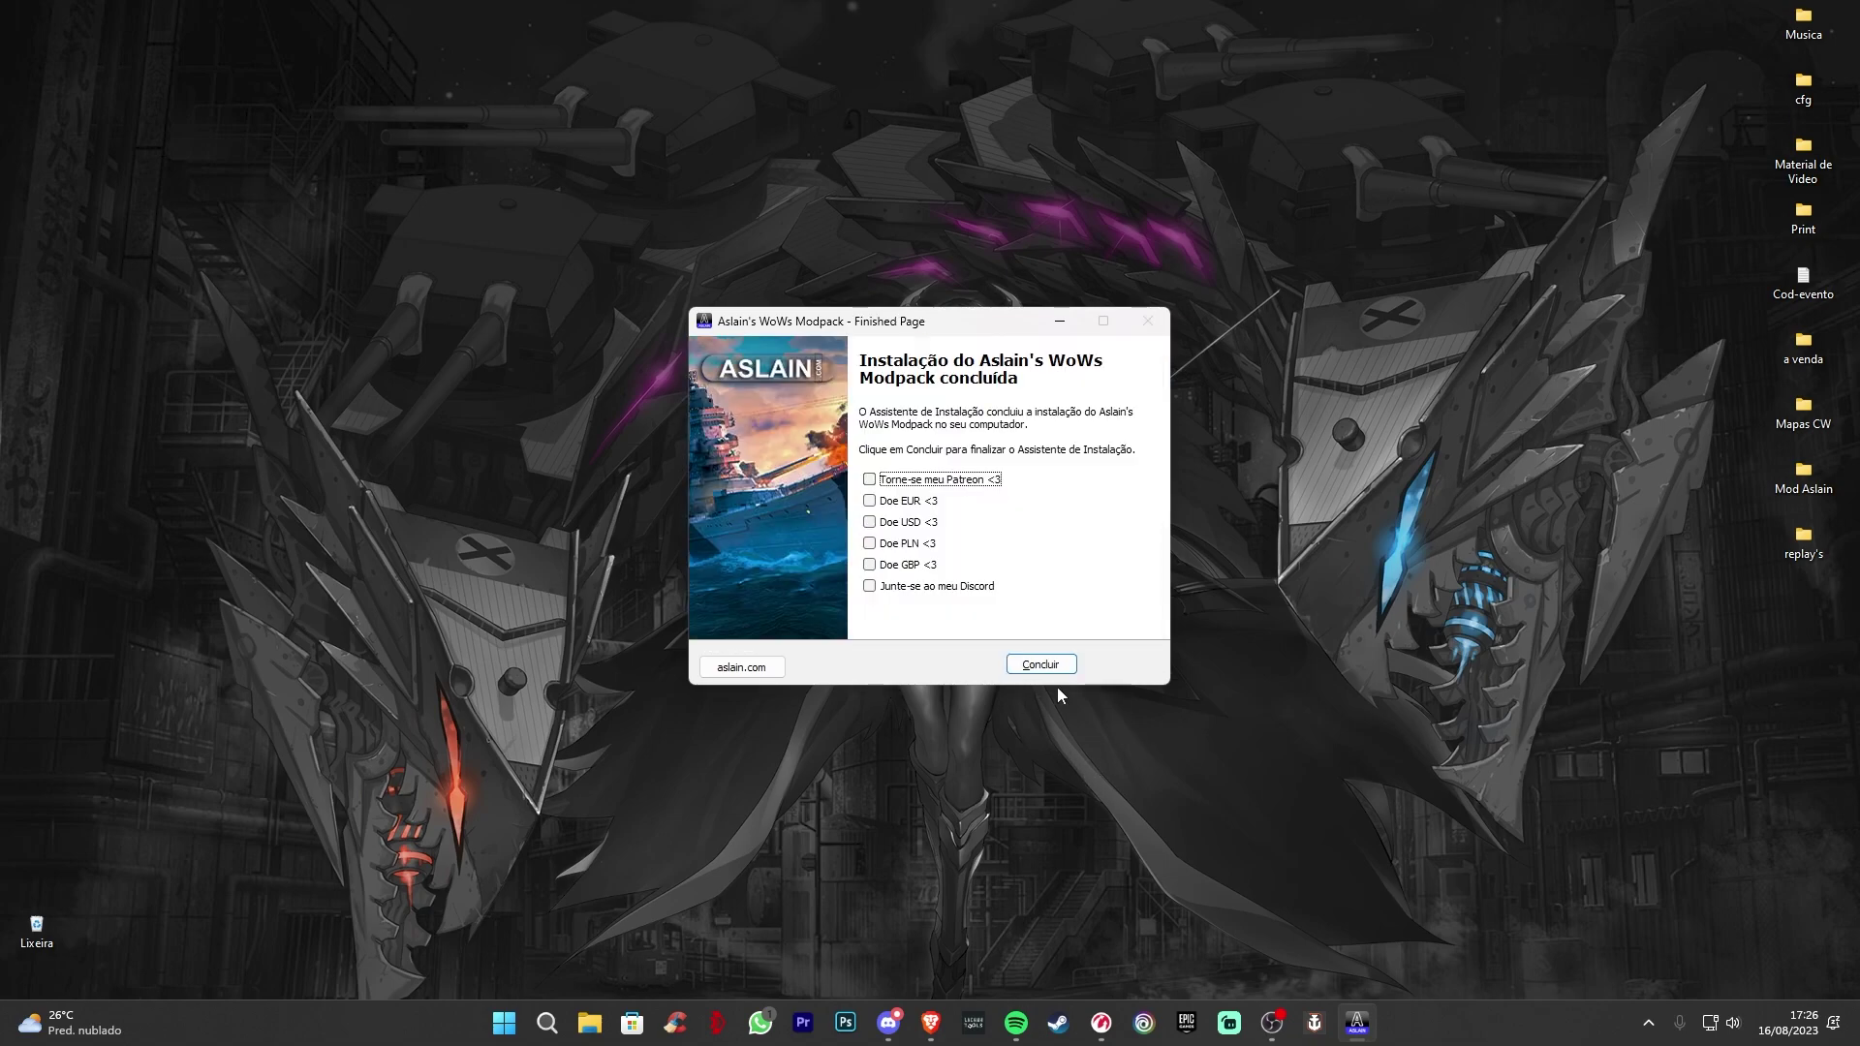
{"action": "left_click", "coordinate": [1040, 664]}
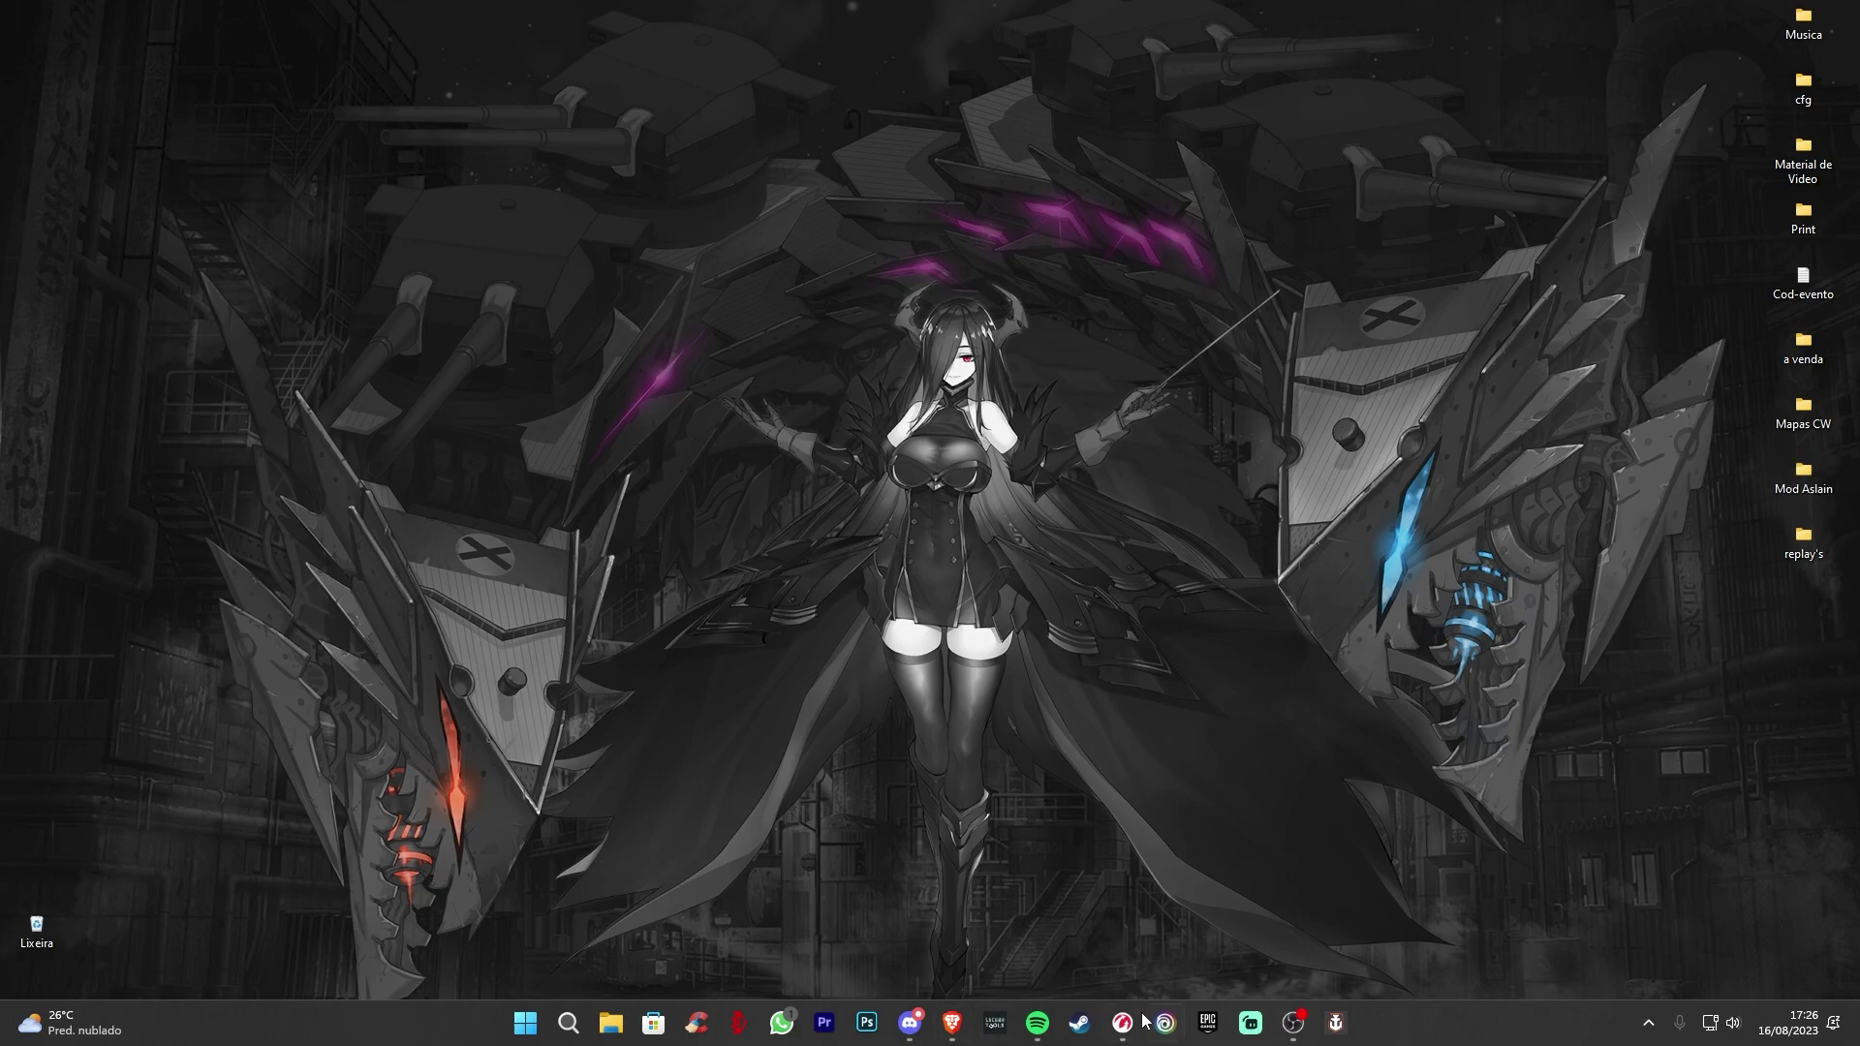
- Switch to World of Warships, view the ARP Yamato in port and briefly check the available battle types
{"action": "left_click", "coordinate": [1123, 1022]}
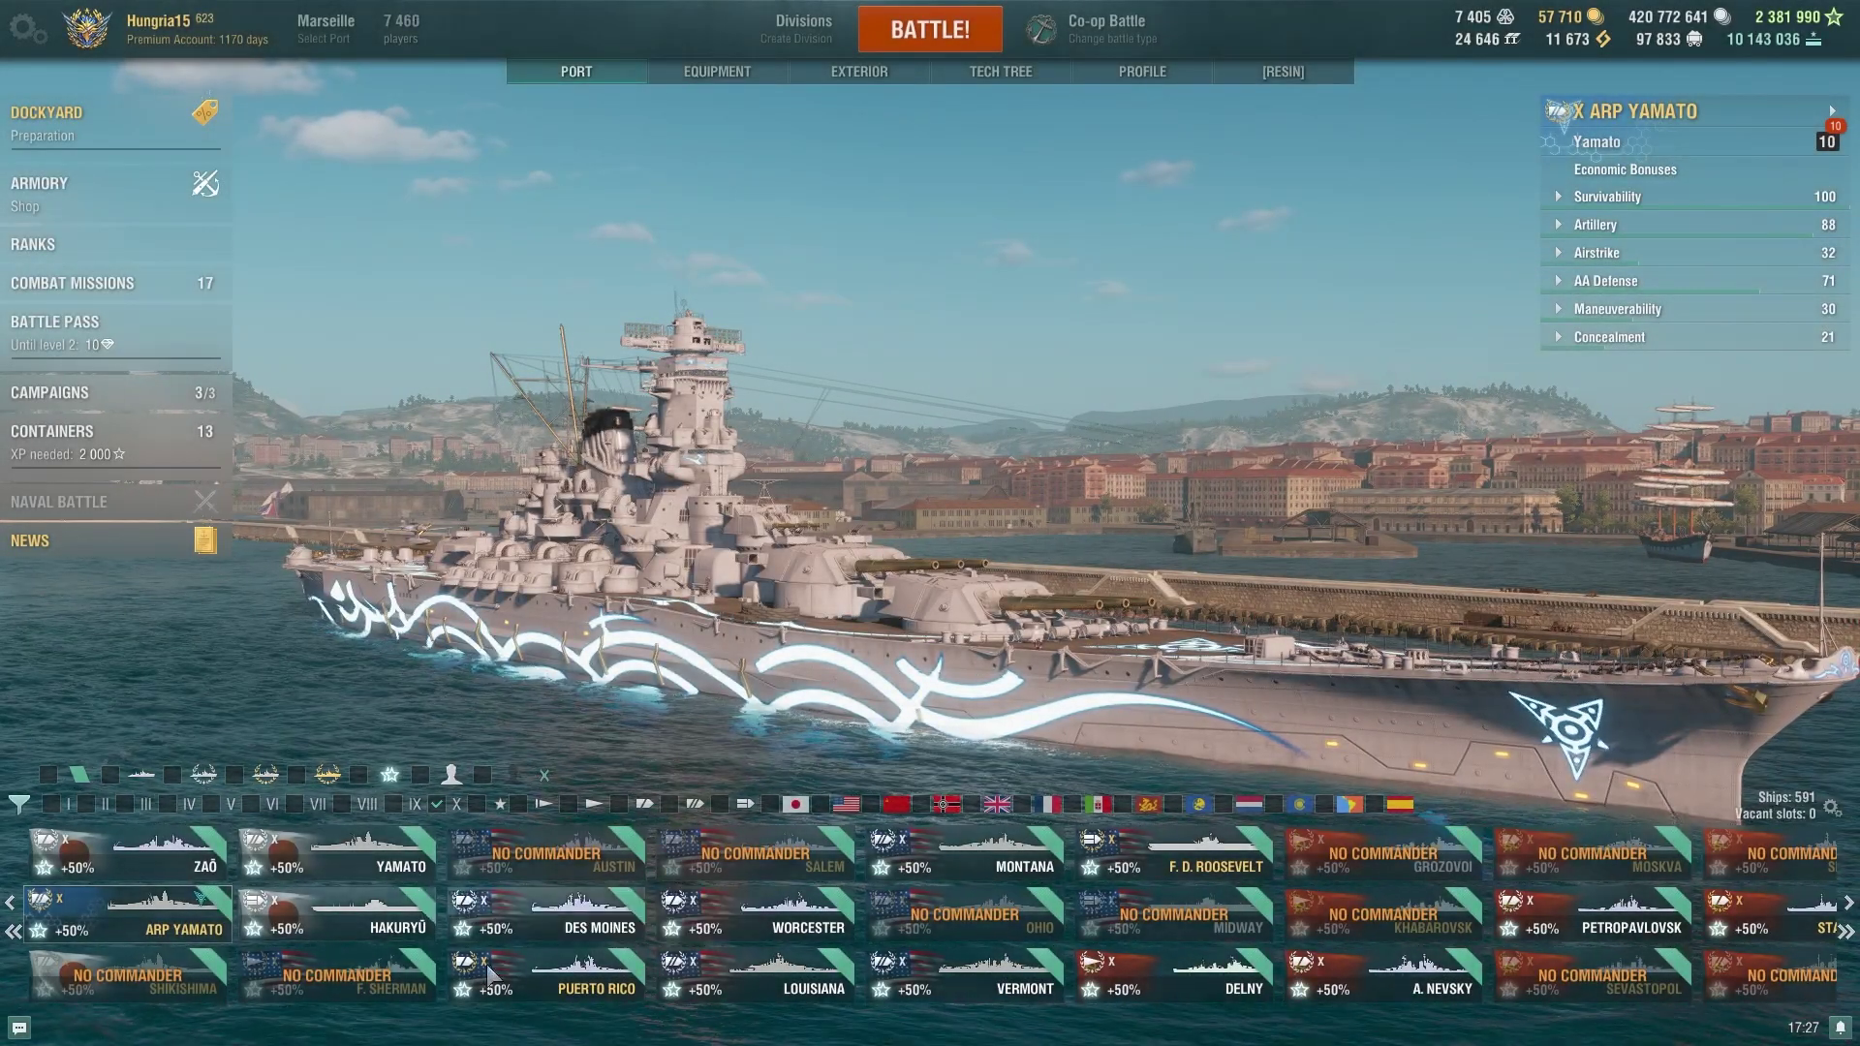
{"action": "left_click_drag", "start_coordinate": [758, 645], "coordinate": [1115, 675]}
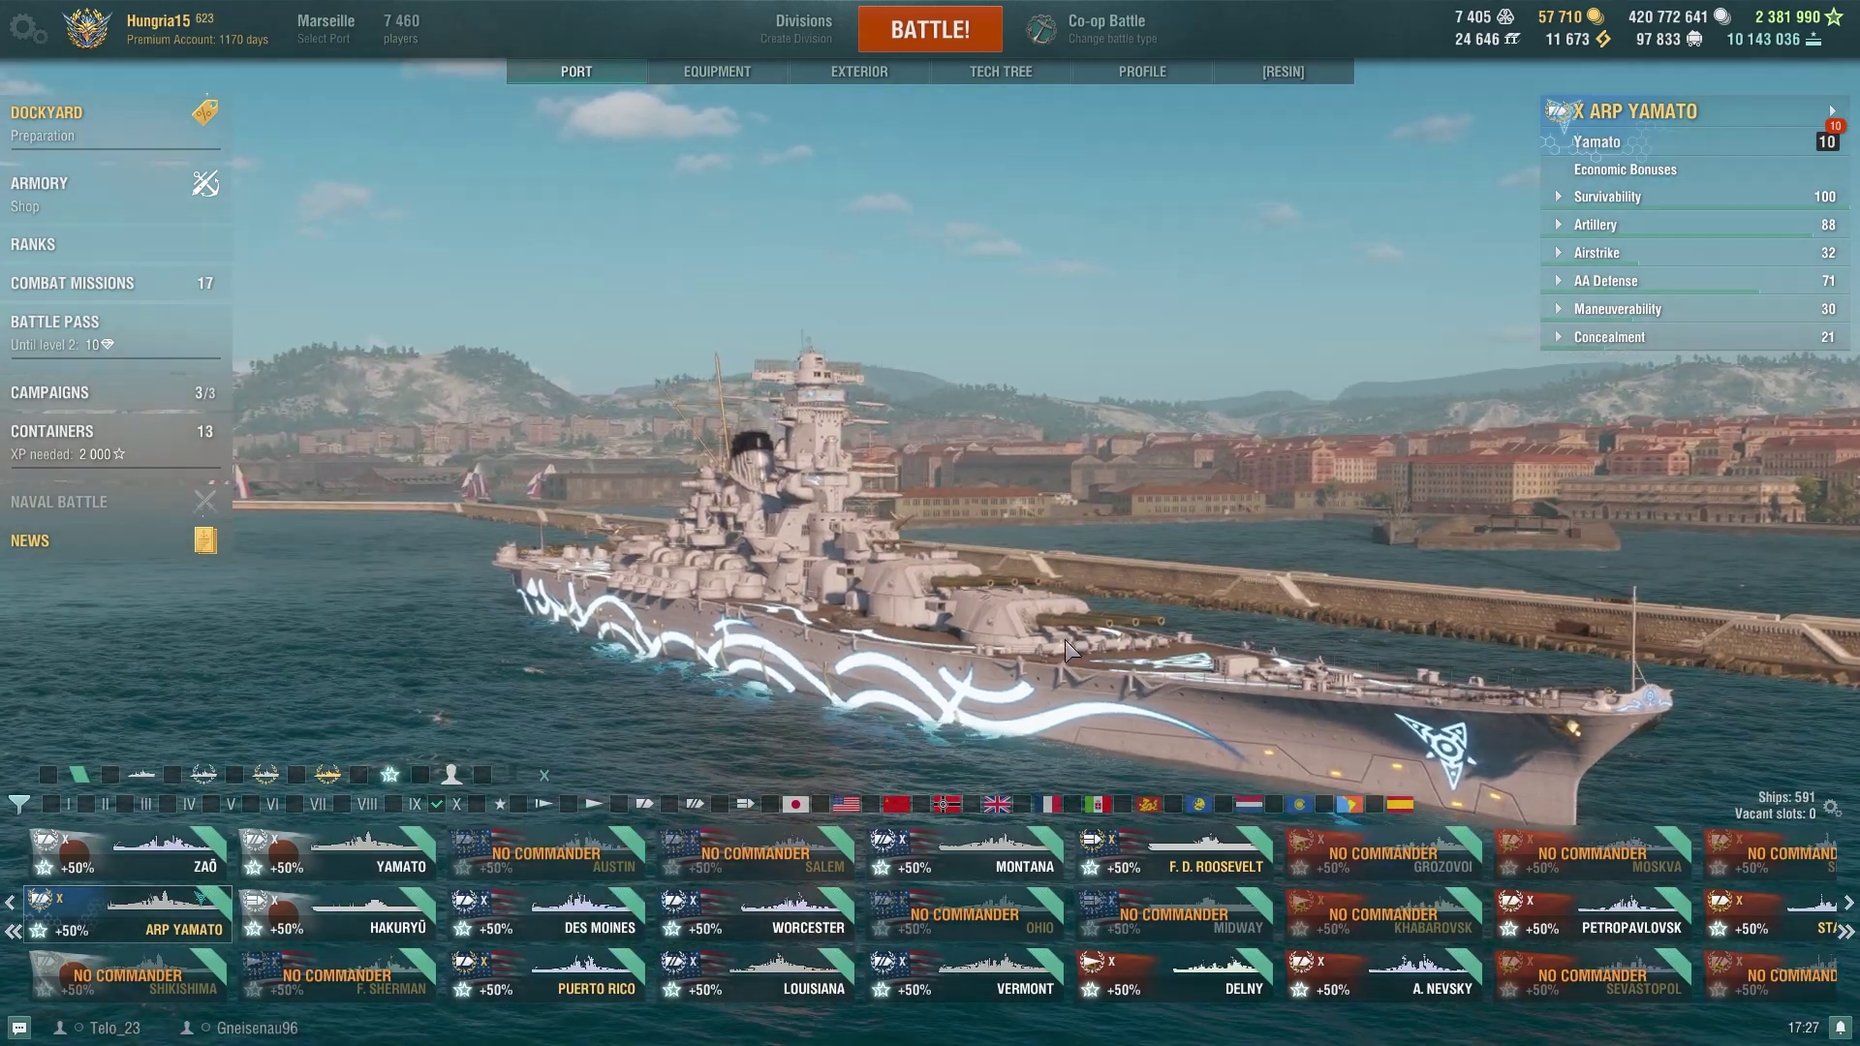
{"action": "left_click", "coordinate": [1104, 30]}
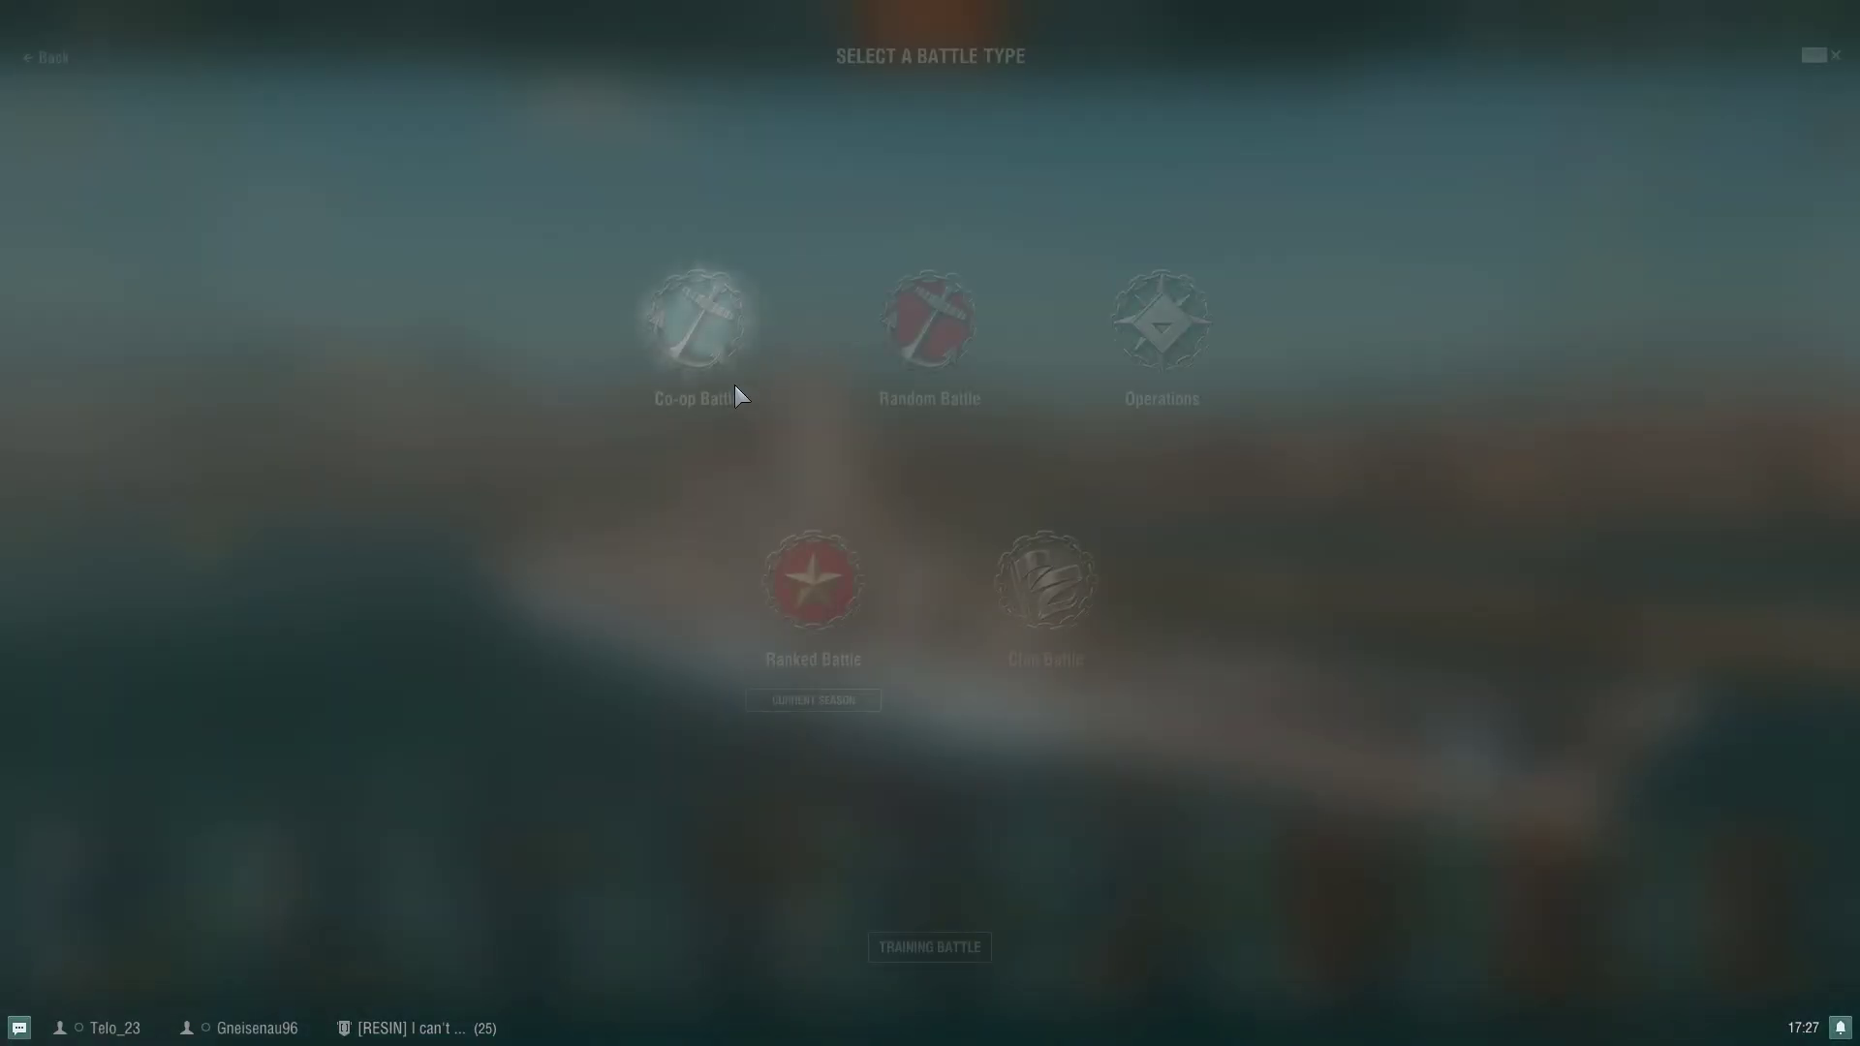
{"action": "left_click", "coordinate": [1835, 56]}
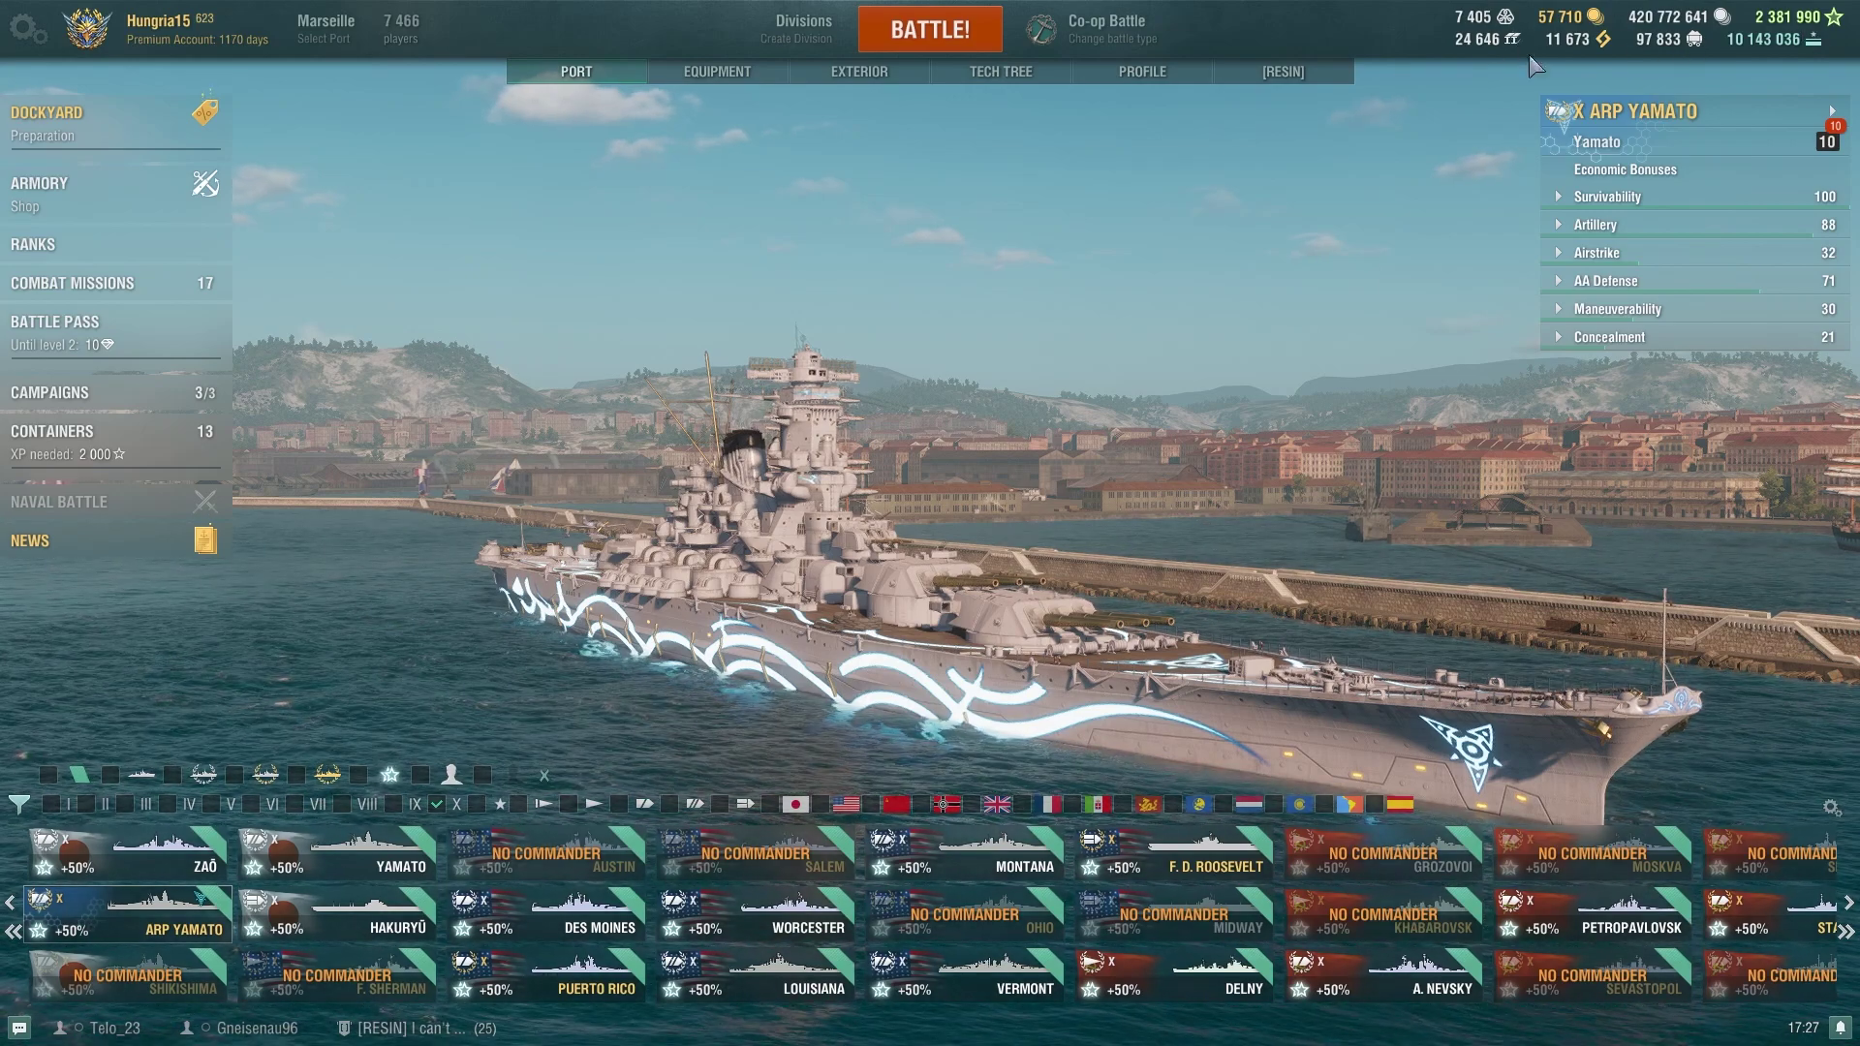
{"action": "left_click_drag", "start_coordinate": [949, 242], "coordinate": [1121, 311]}
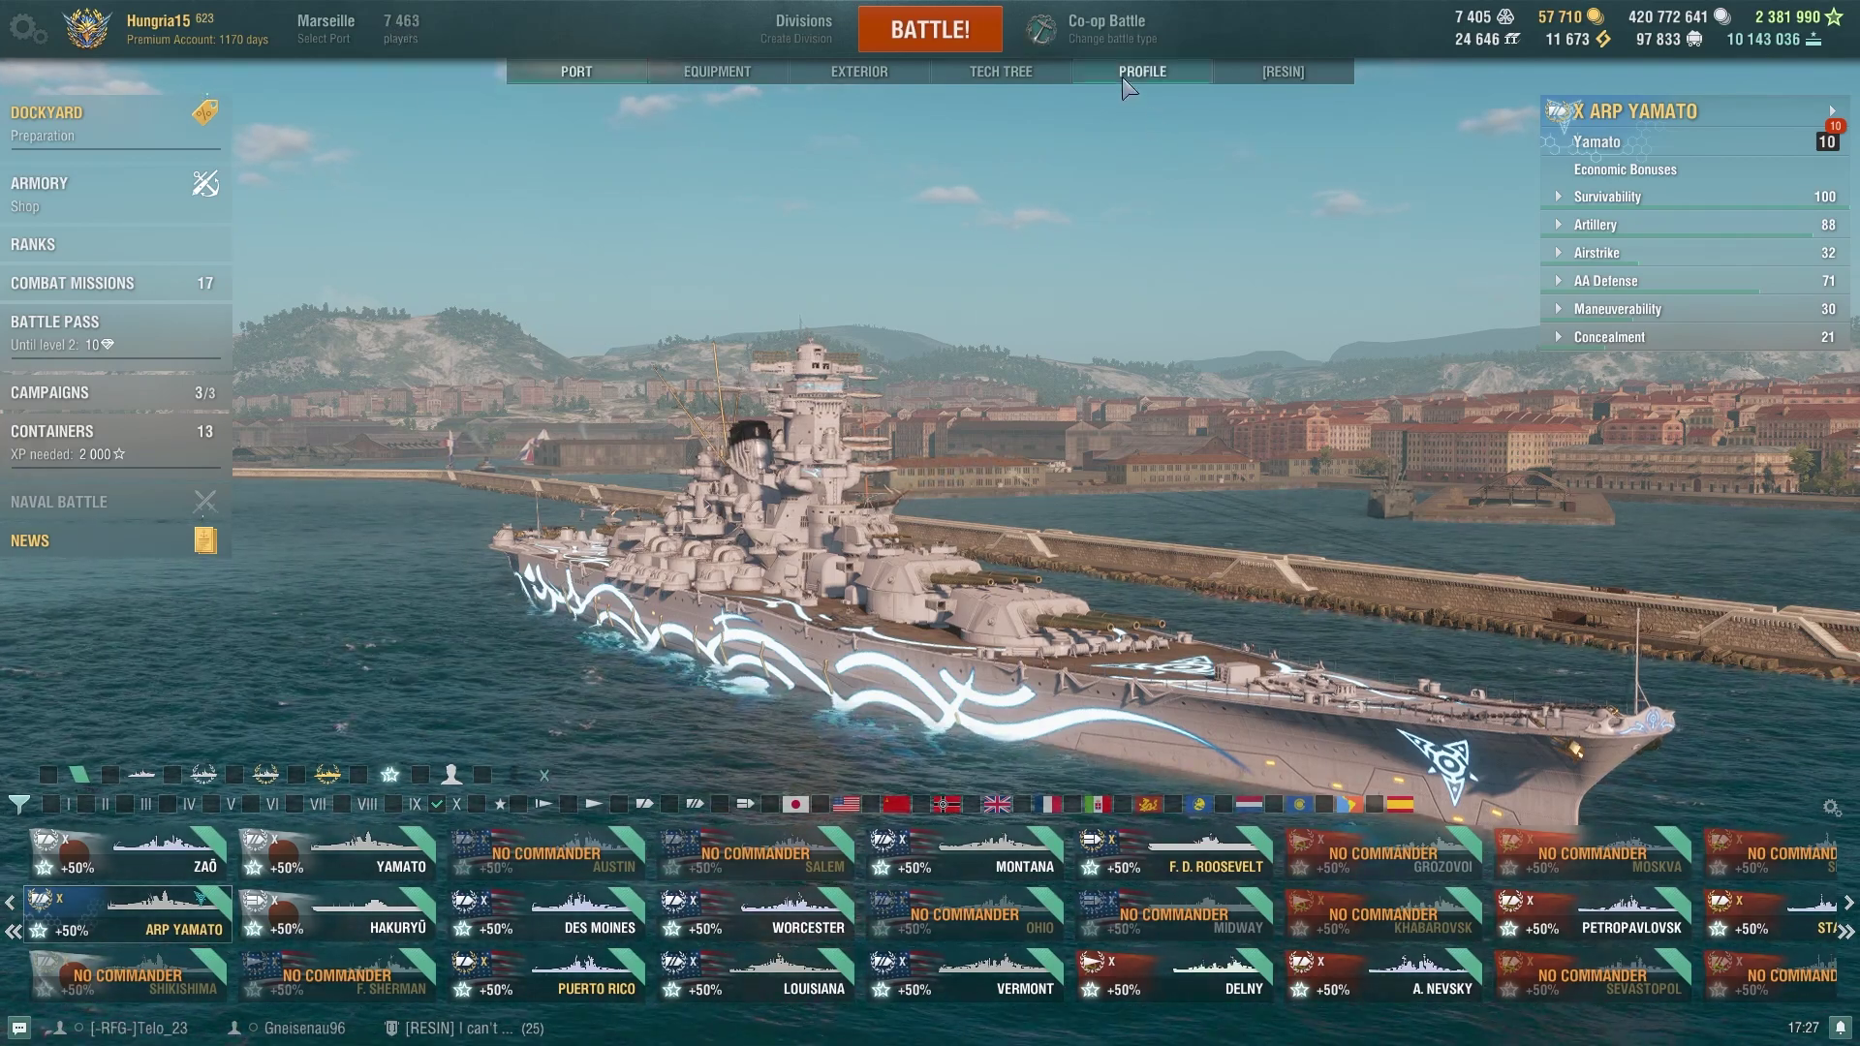
- Create a training battle room on the Ocean map, keeping the 20-minute battle time and 7x7 players
{"action": "left_click", "coordinate": [1060, 29]}
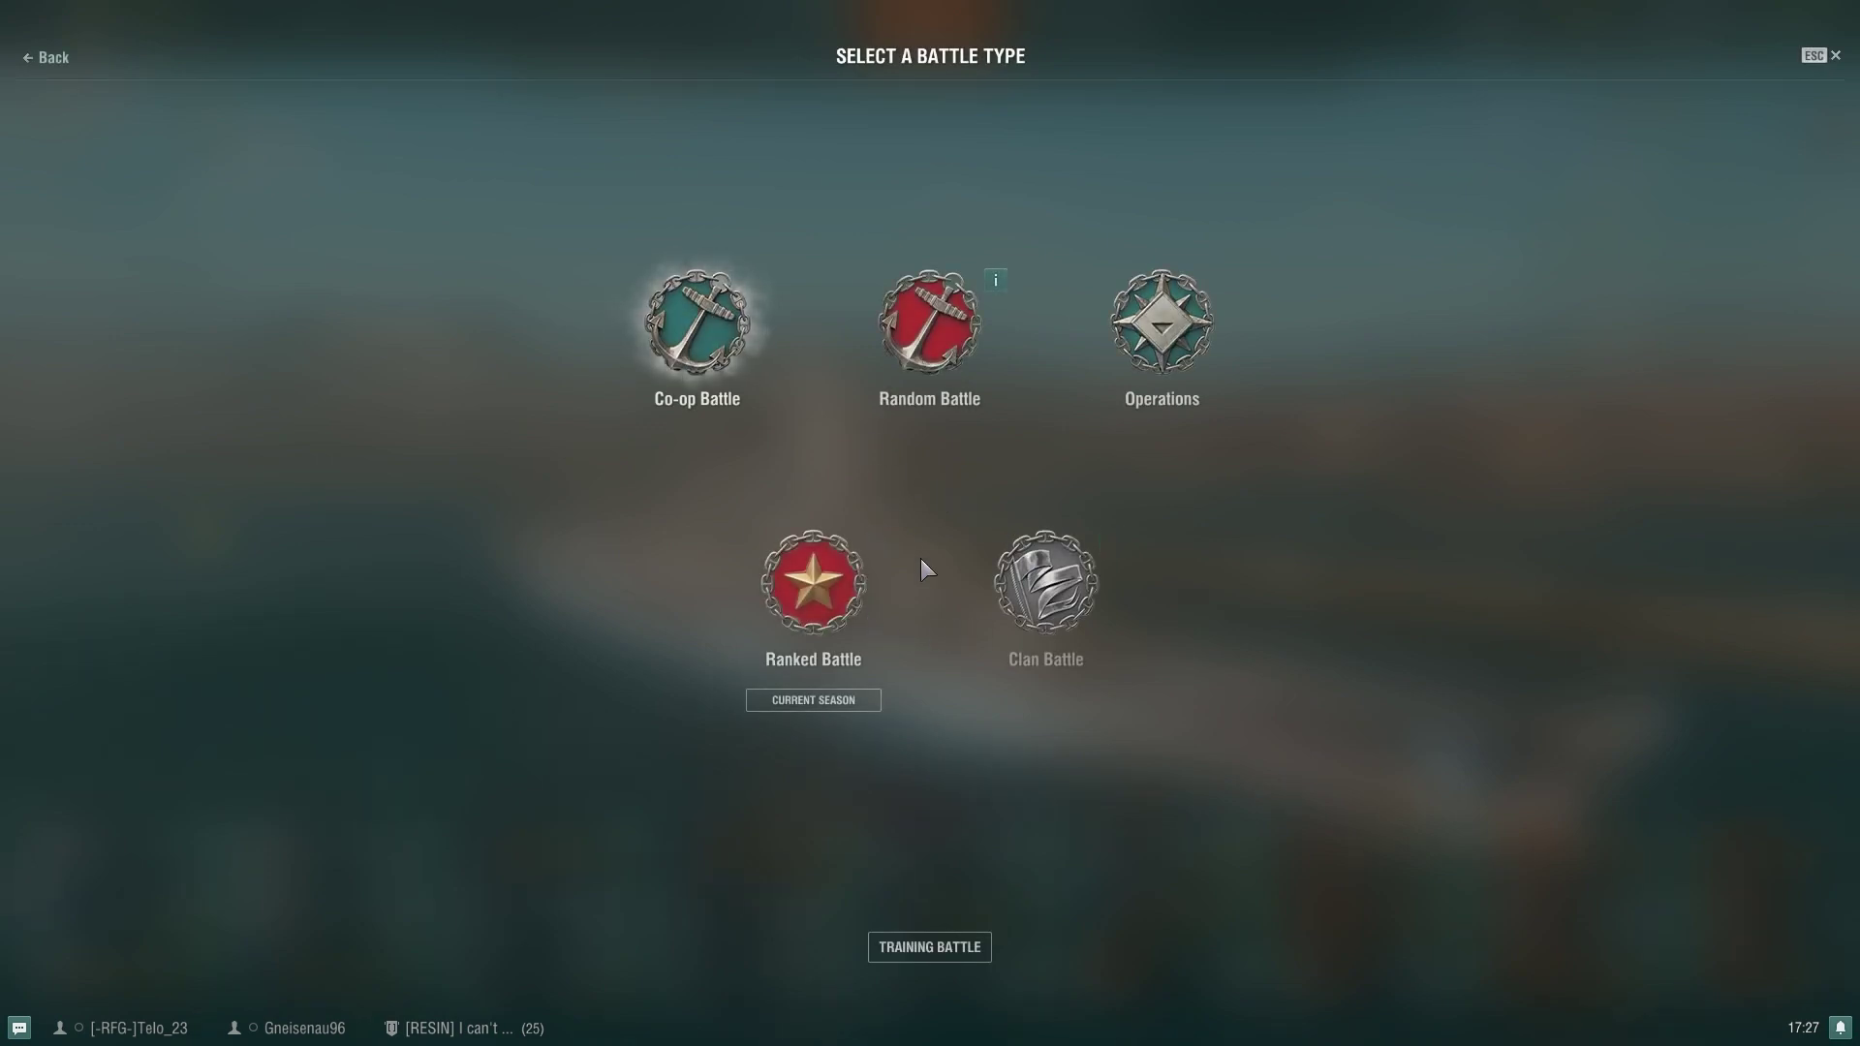
{"action": "left_click", "coordinate": [953, 938]}
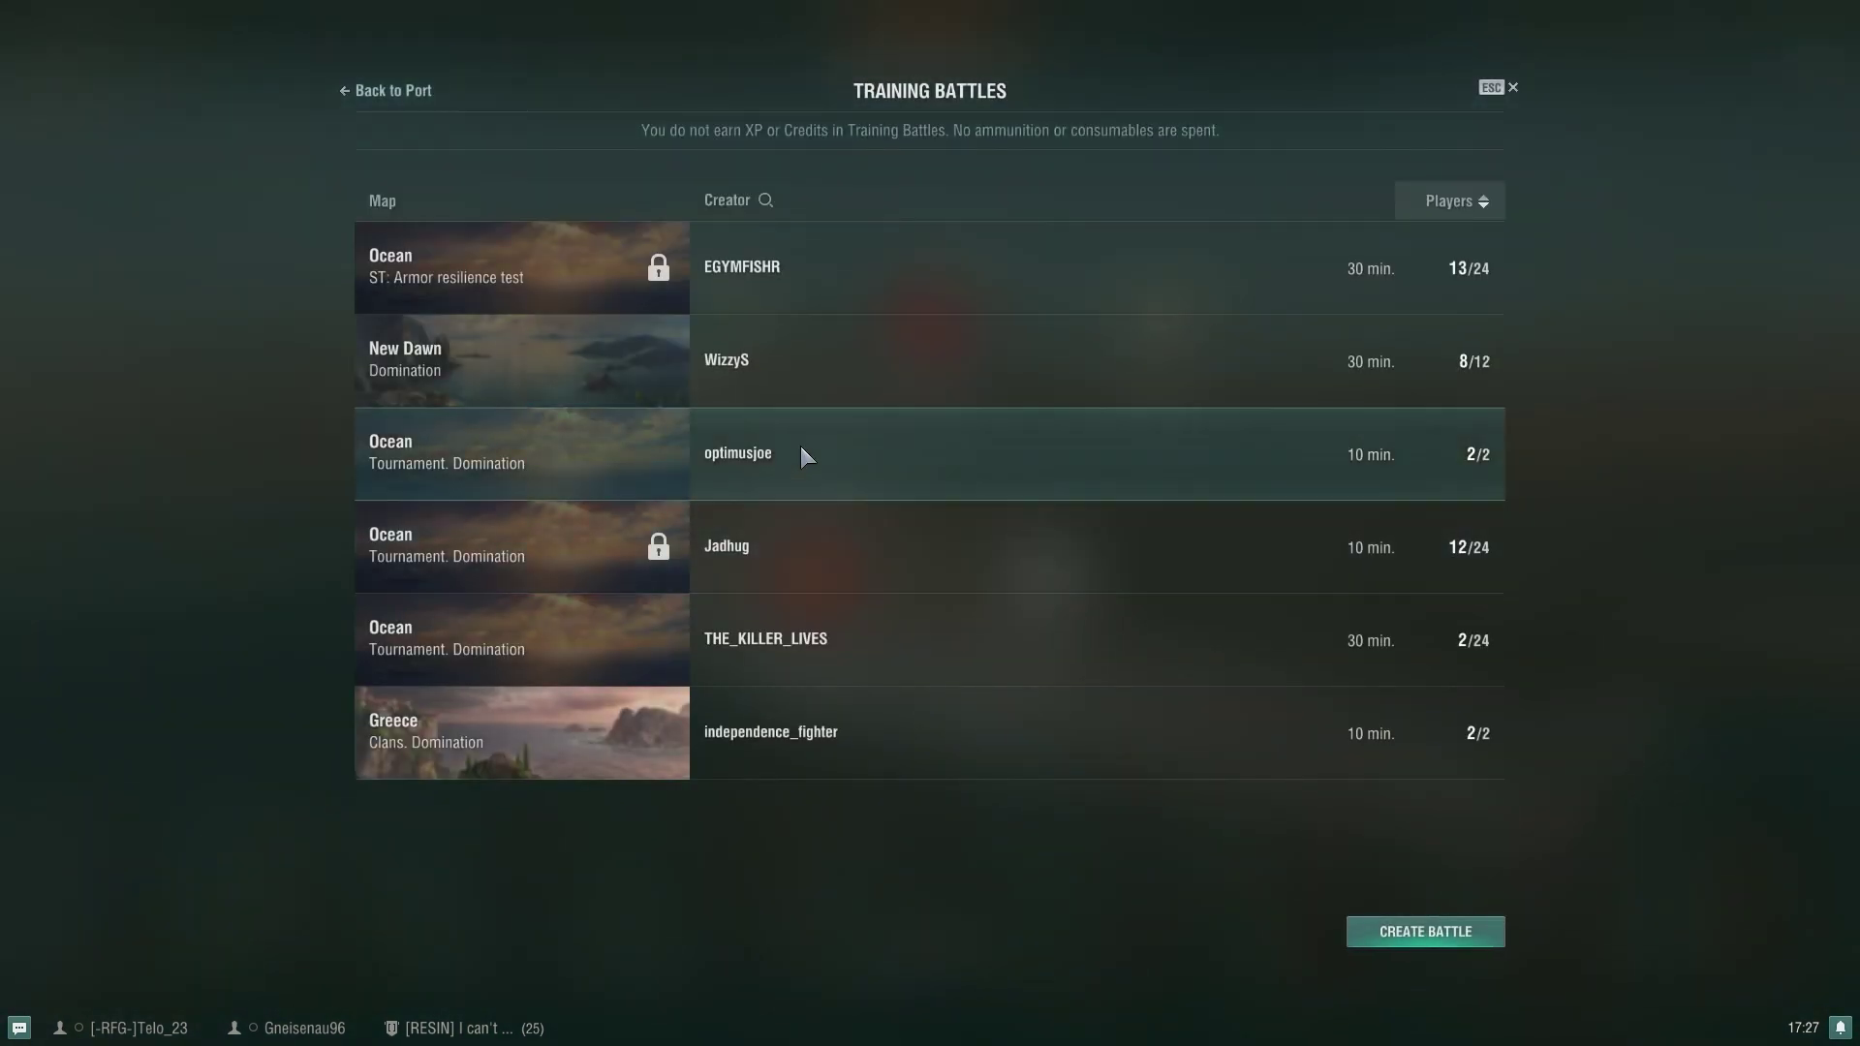
{"action": "left_click", "coordinate": [1360, 918]}
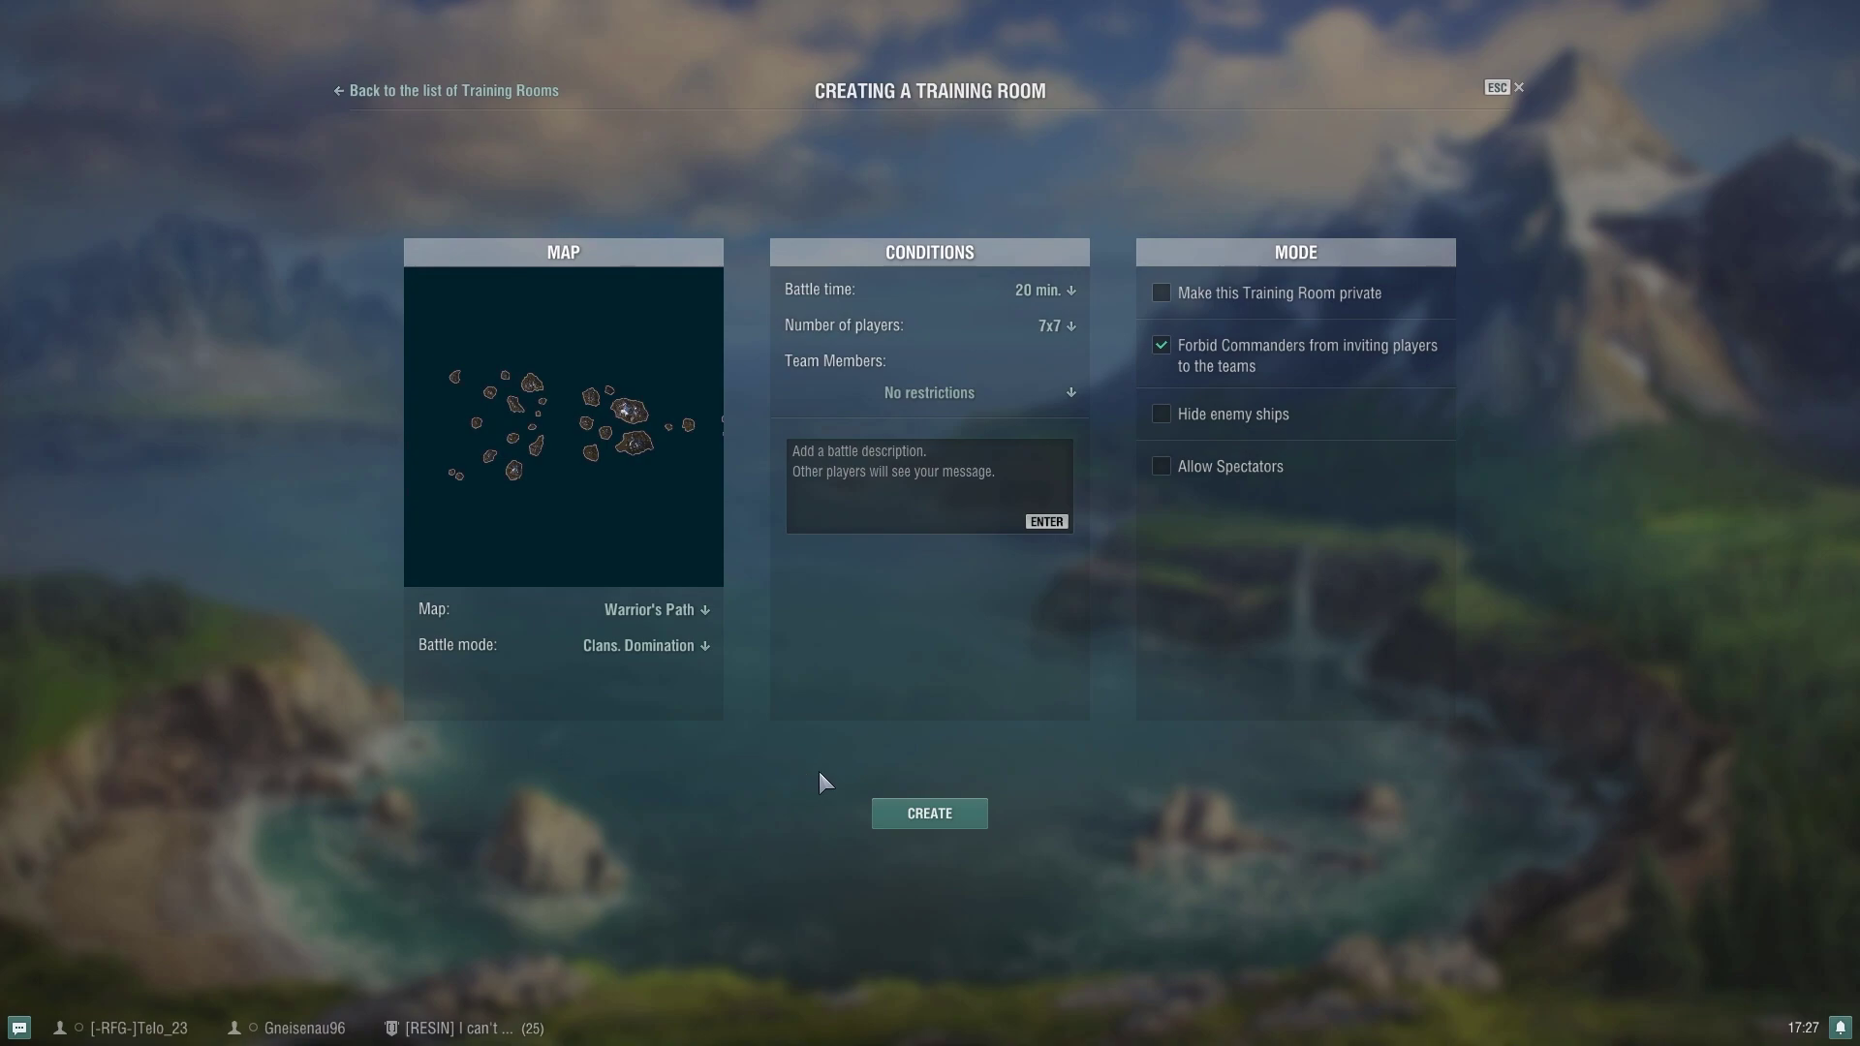
{"action": "left_click", "coordinate": [645, 601]}
{"action": "scroll", "coordinate": [634, 694], "scroll_direction": "down", "scroll_amount": 10}
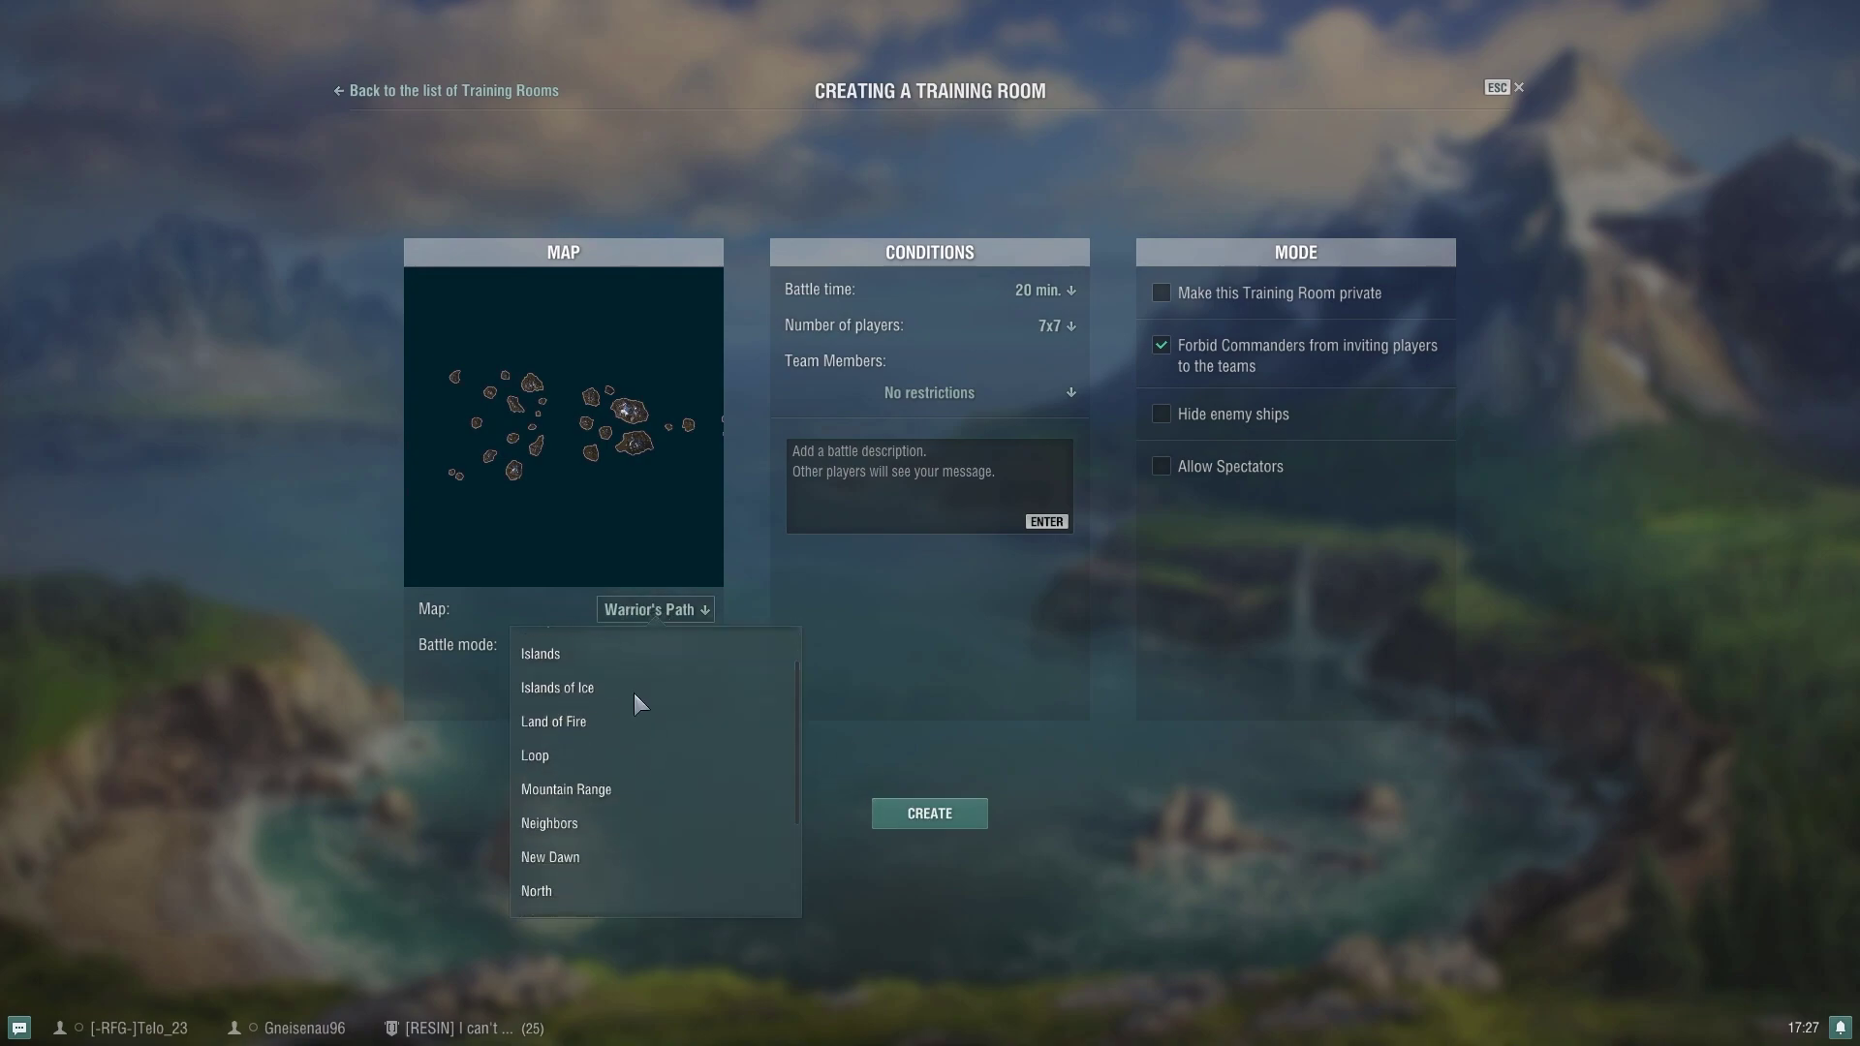
{"action": "left_click", "coordinate": [572, 696]}
{"action": "left_click", "coordinate": [932, 820]}
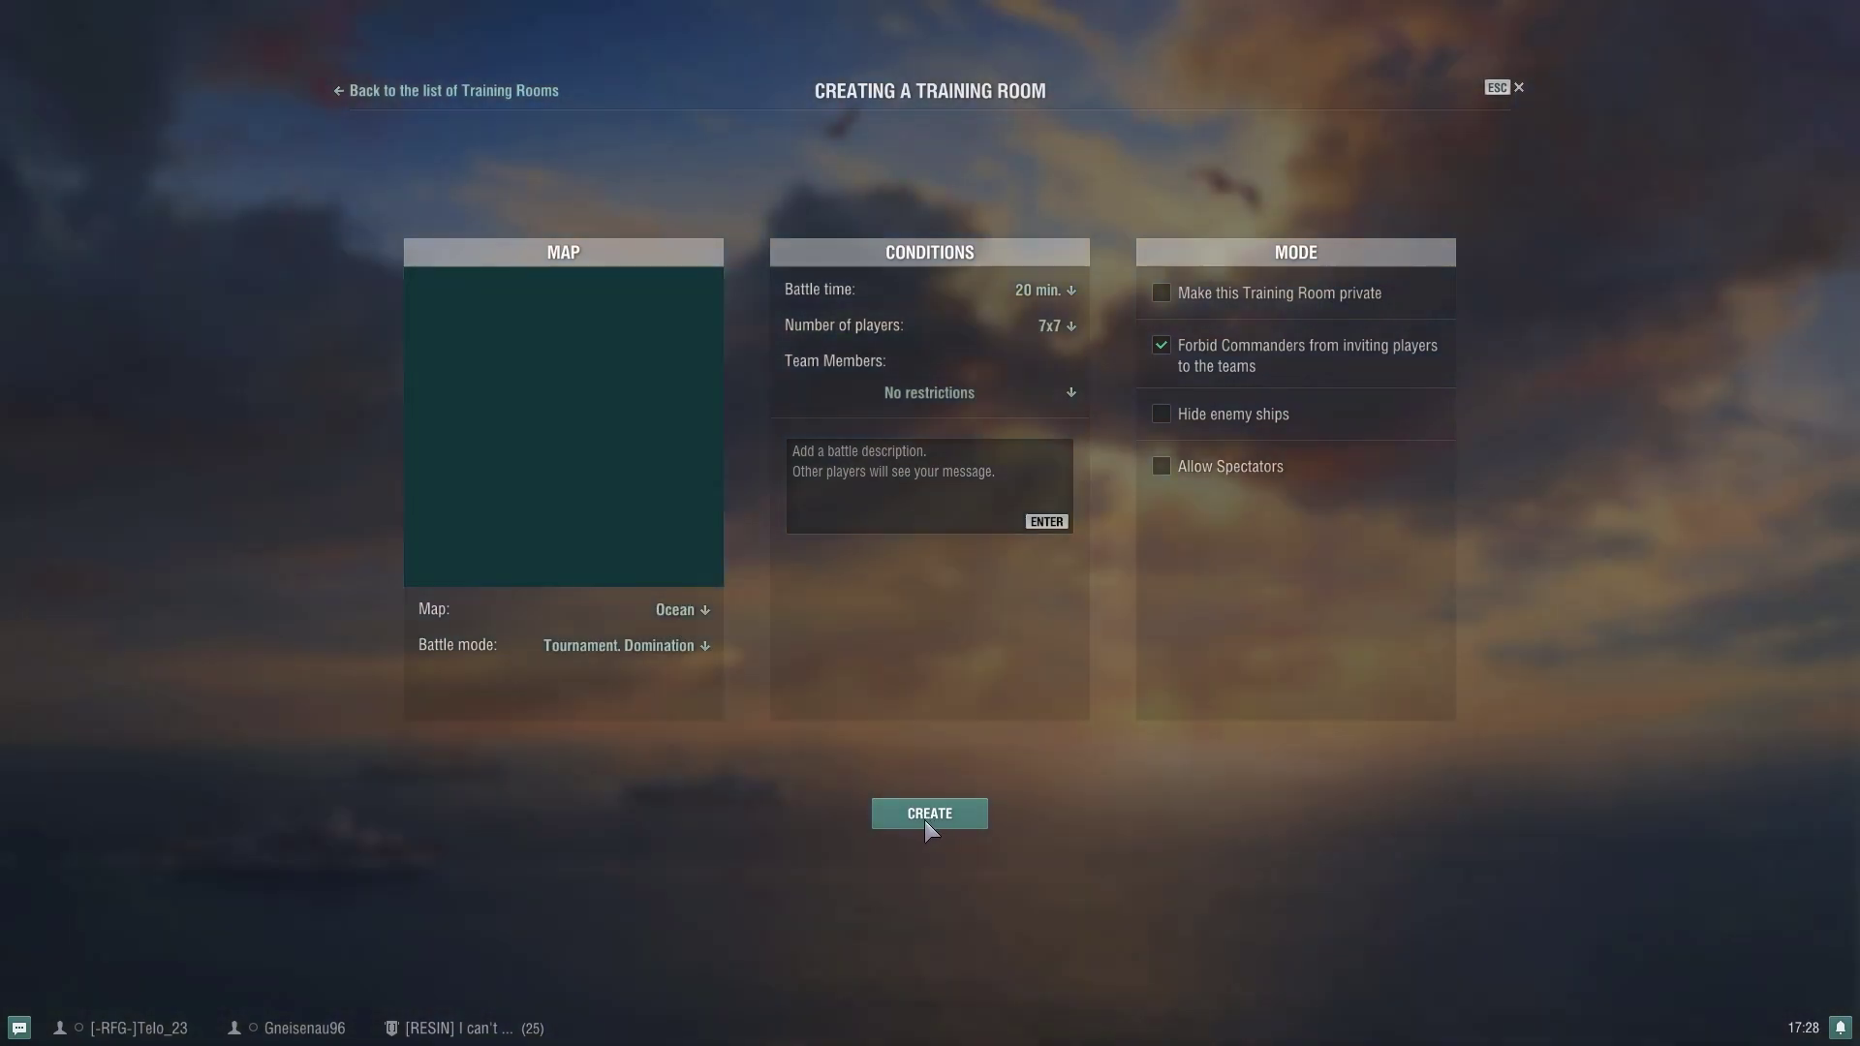
- Choose the Des Moines for the training room, minimize the room chat and start the battle
{"action": "scroll", "coordinate": [717, 834], "scroll_direction": "down", "scroll_amount": 1}
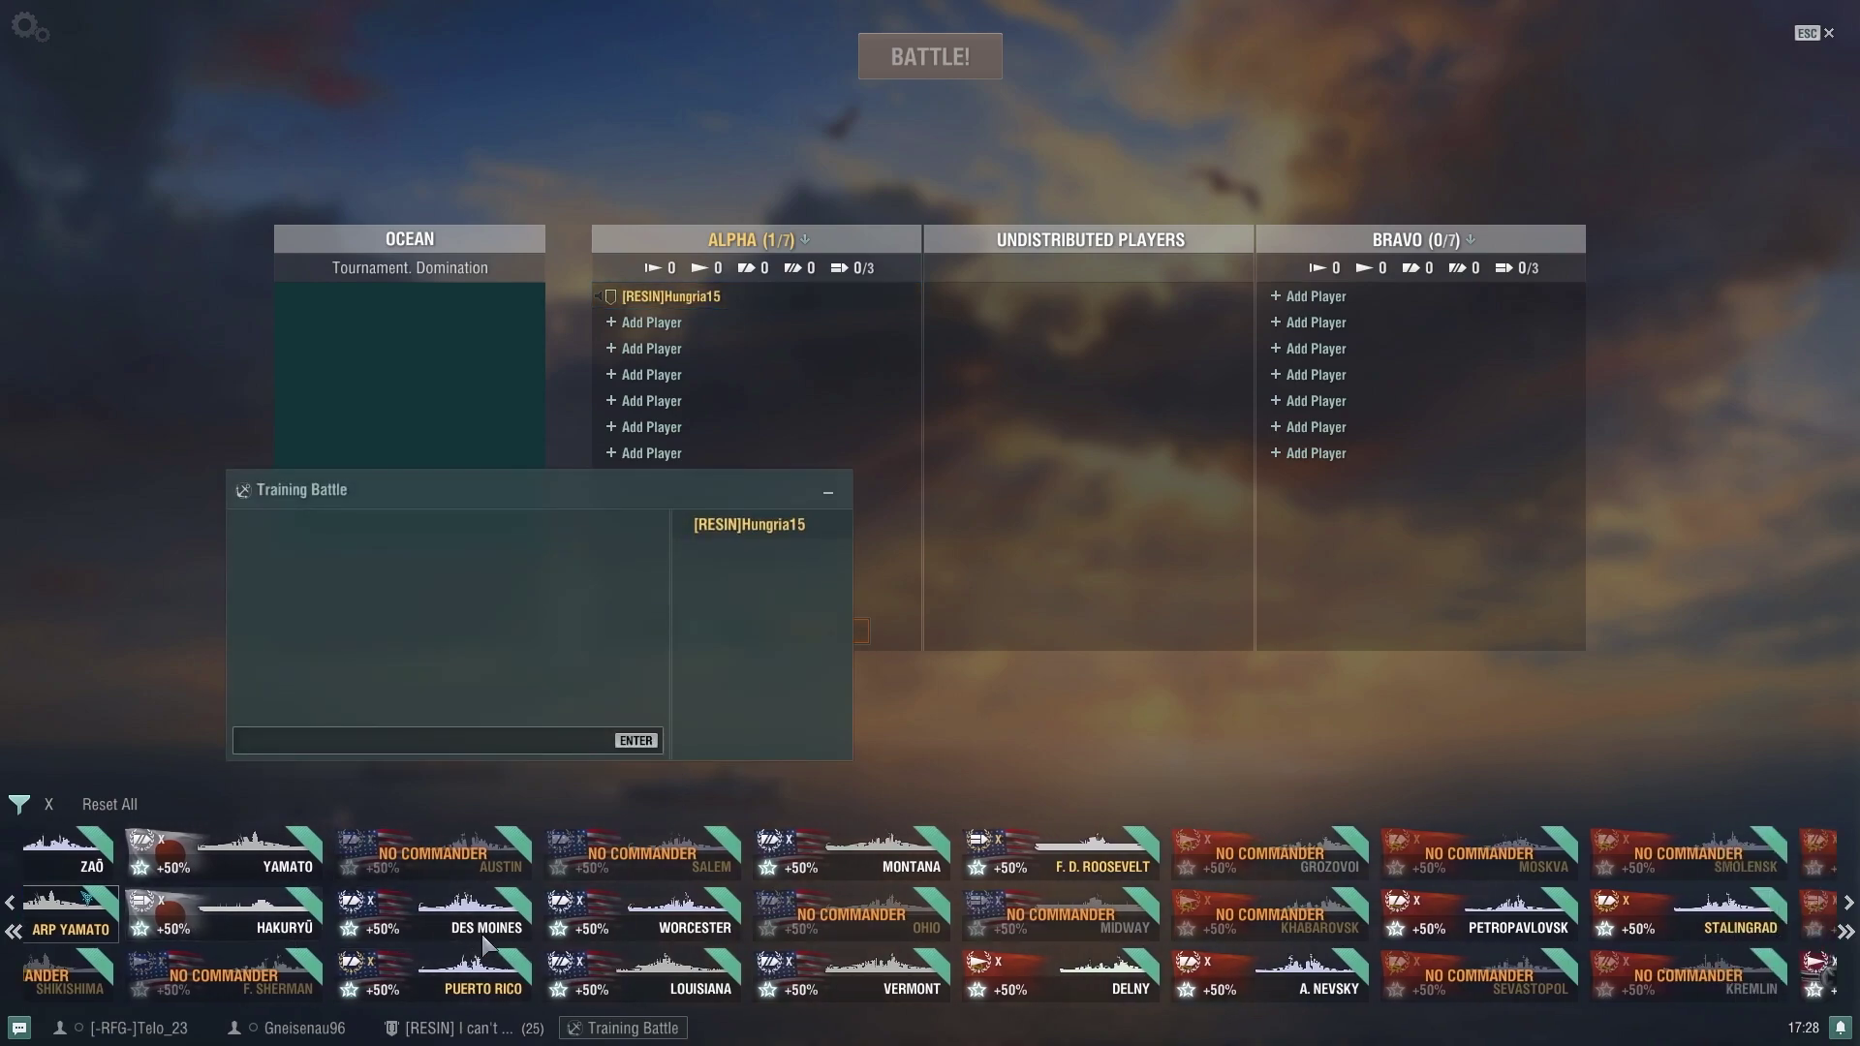
{"action": "left_click", "coordinate": [829, 495]}
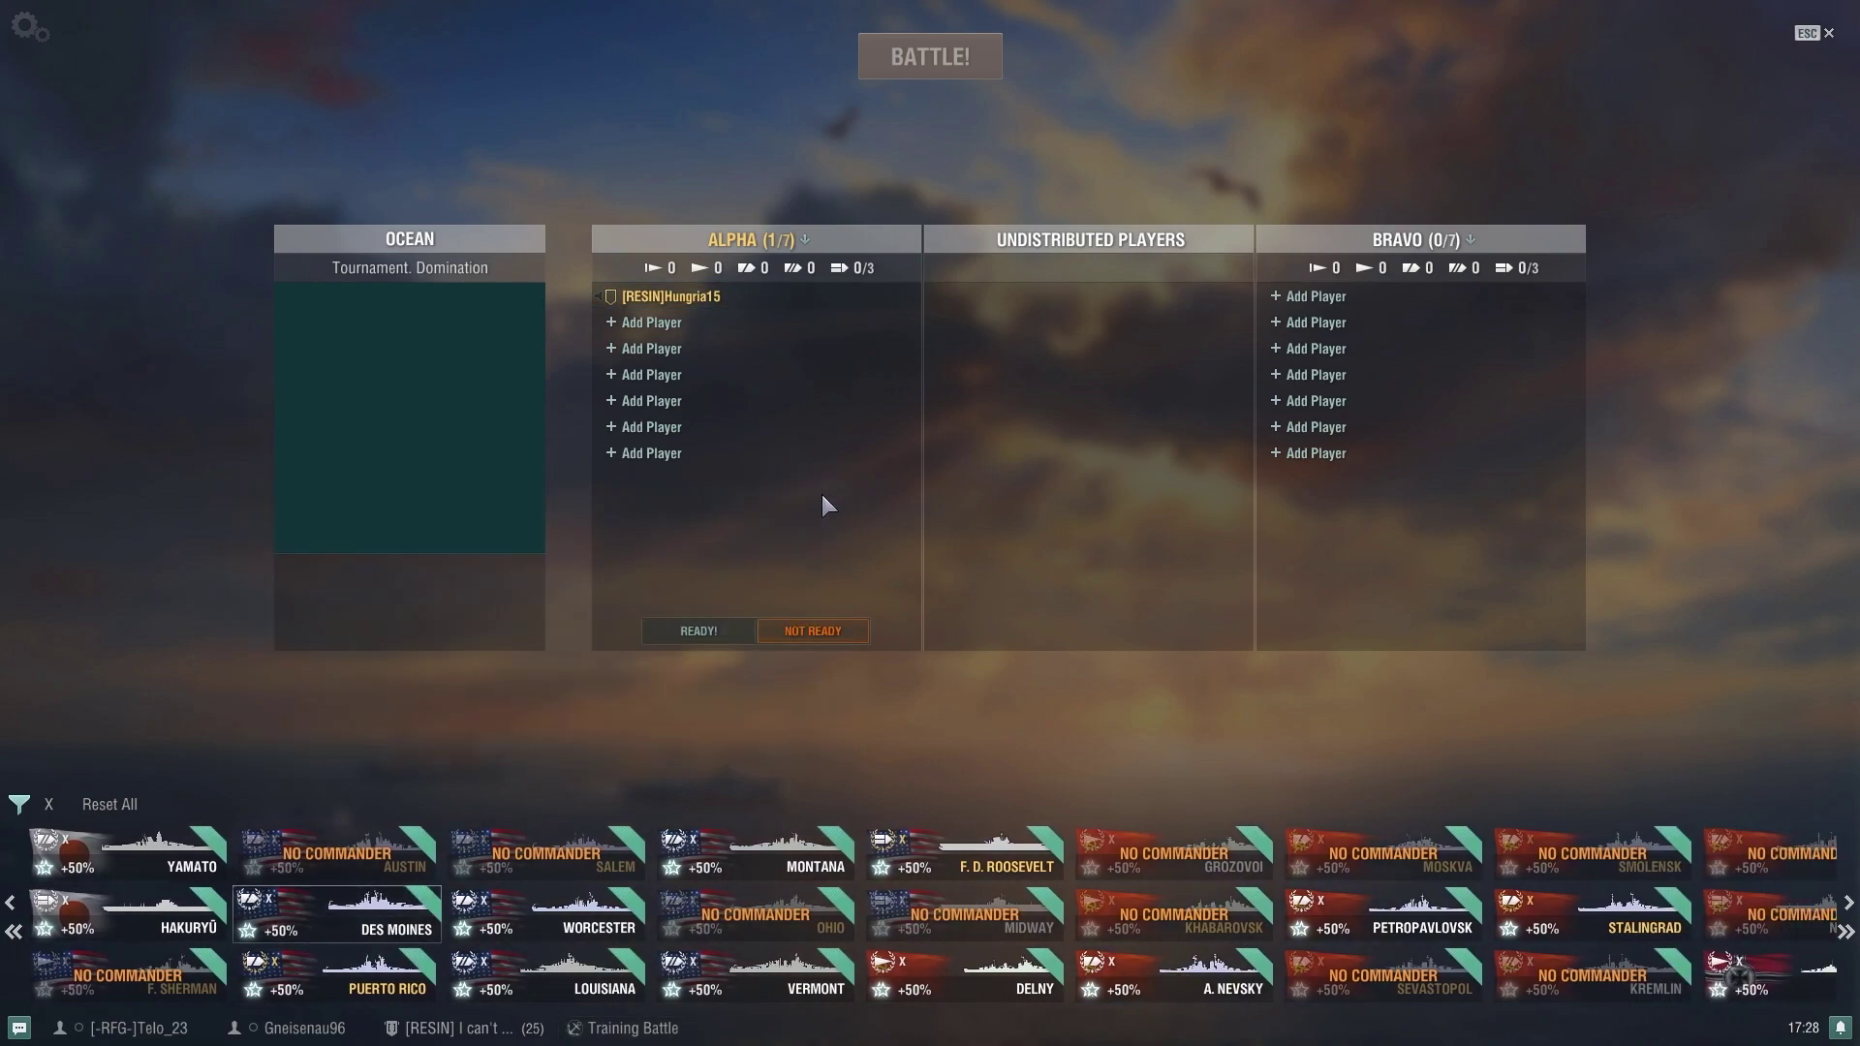
{"action": "left_click", "coordinate": [944, 68]}
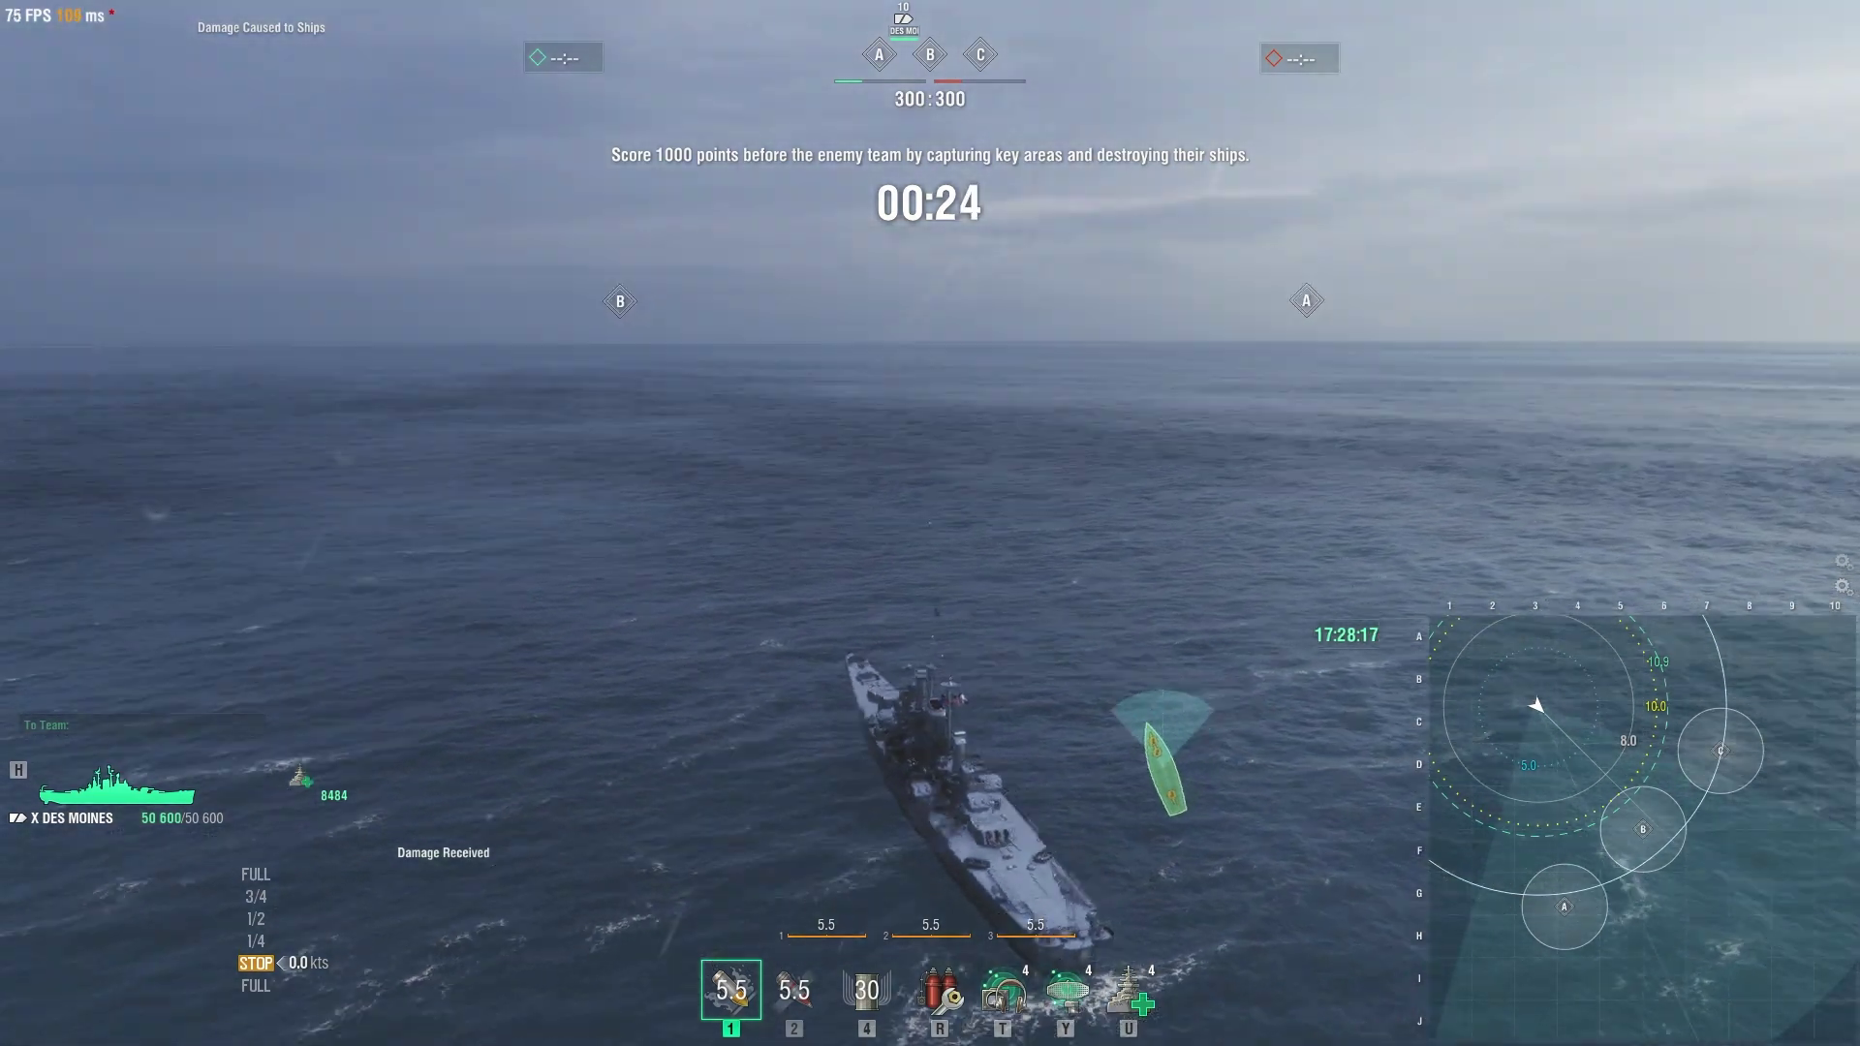
- Set the Des Moines' engine to full ahead, and reduce it to half speed
{"action": "key", "text": "w"}
{"action": "key", "text": "w"}
{"action": "key", "text": "w"}
{"action": "key", "text": "w"}
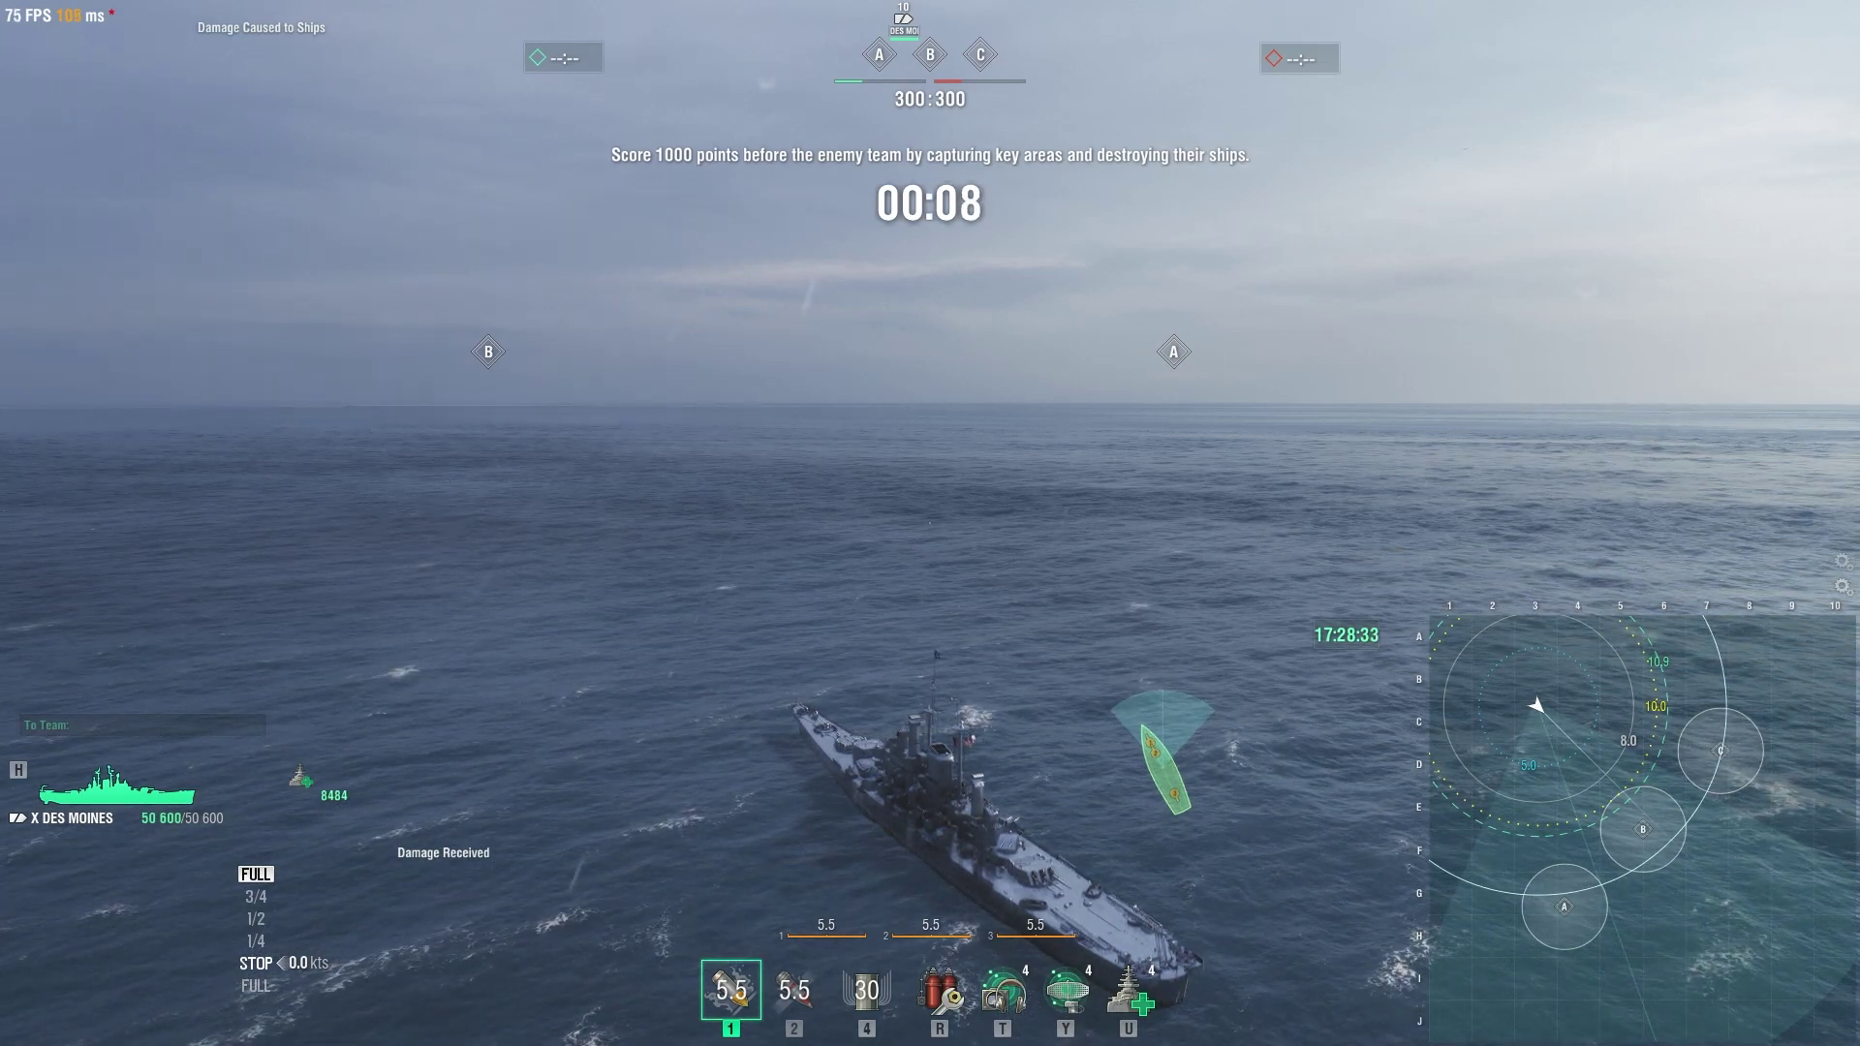
{"action": "key", "text": "s"}
{"action": "key", "text": "s"}
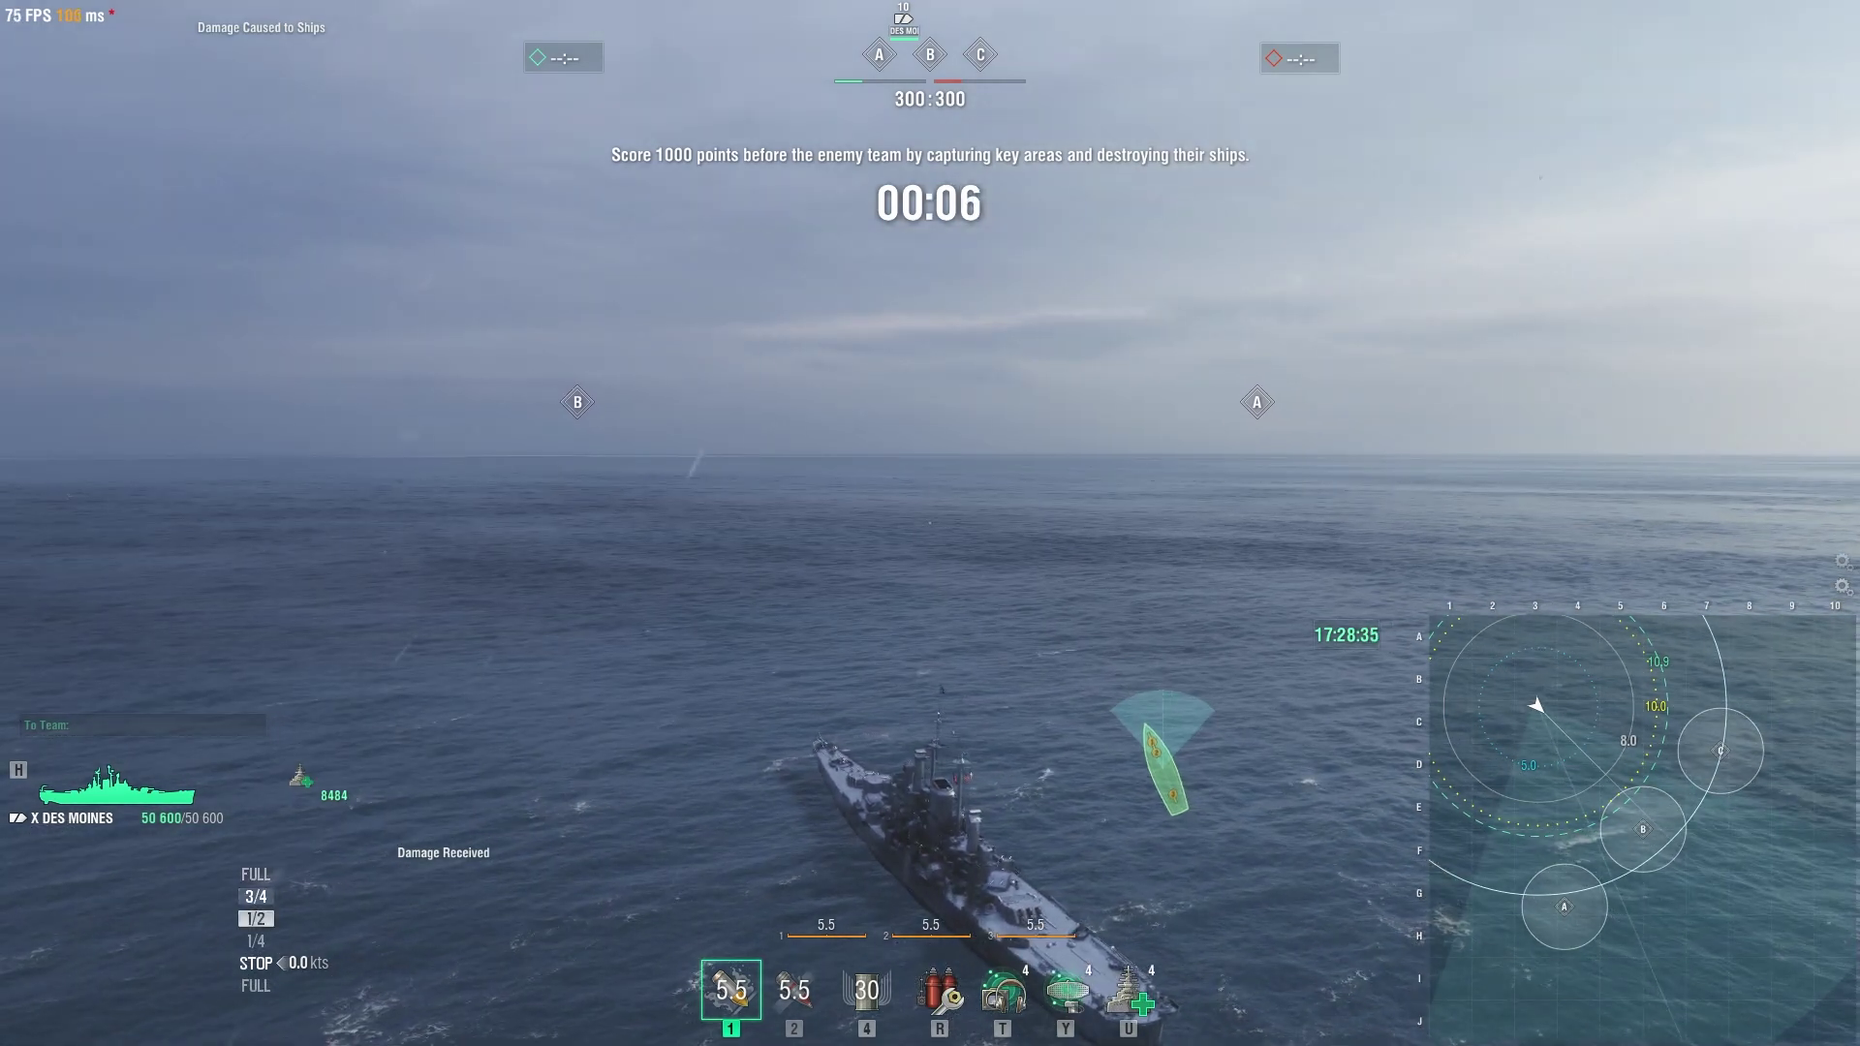